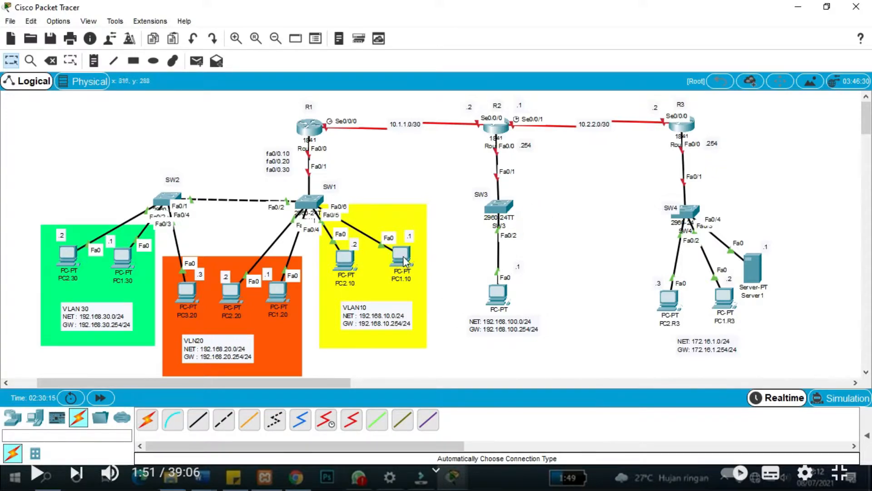
Give PC1.10 IP 192.168.10.1, mask 255.255.255.0 and gateway 192.168.10.254.
mouse_move(405, 257)
left_click(391, 280)
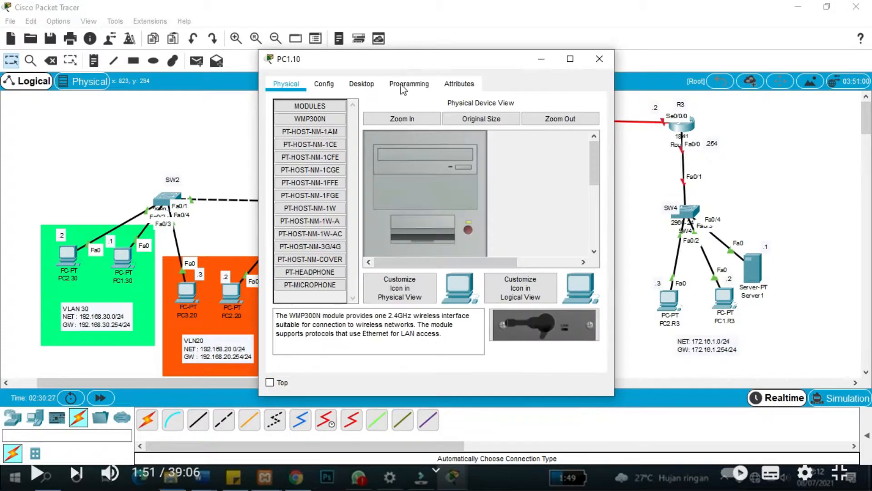
left_click_drag(405, 65, 554, 63)
left_click(511, 82)
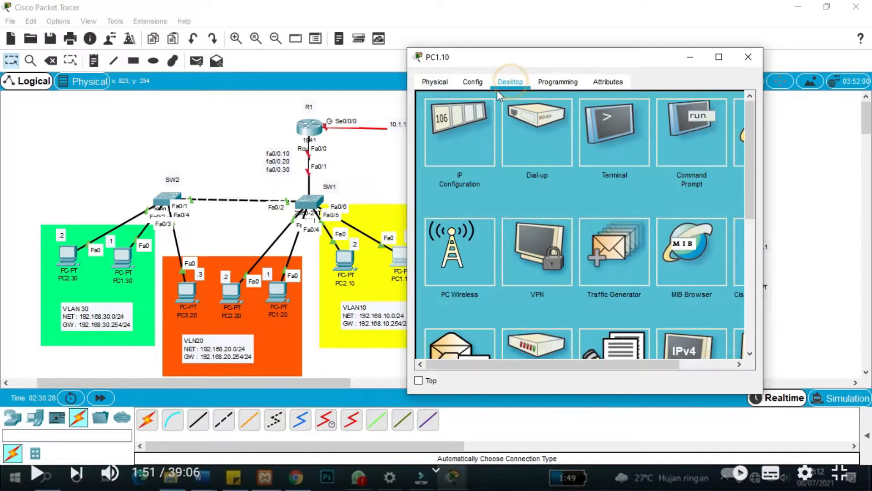
left_click(459, 119)
left_click(546, 171)
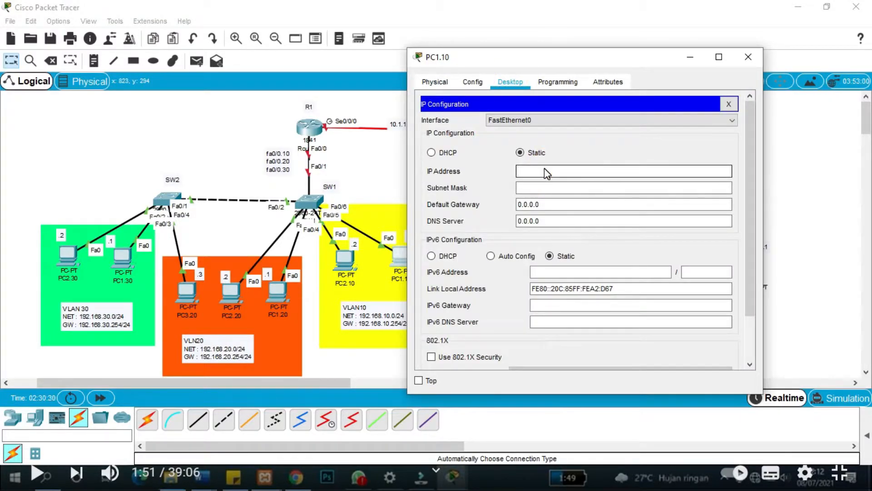
type("192.168.10.1")
key("Tab")
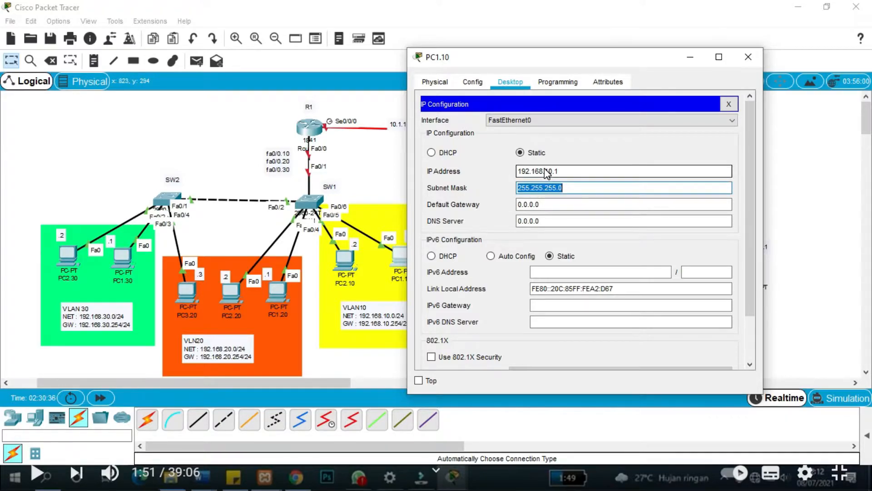
scroll(544, 168, "down", 1)
key("Tab")
type("1")
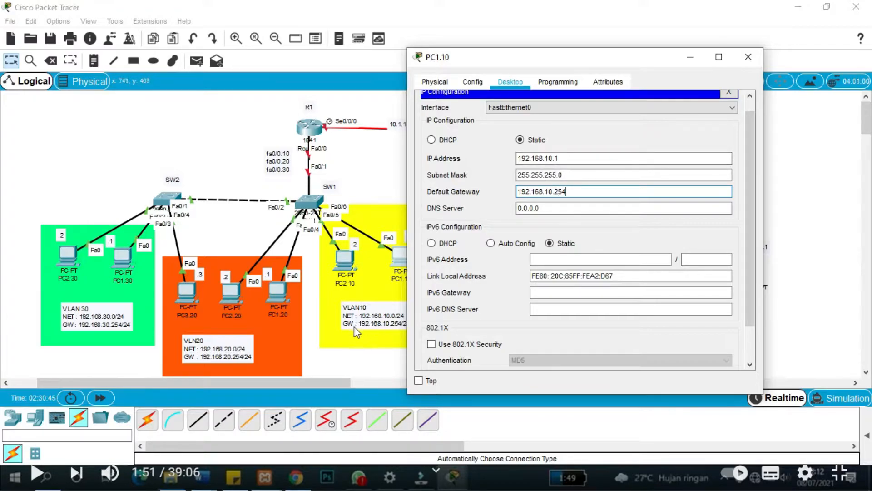
left_click(748, 57)
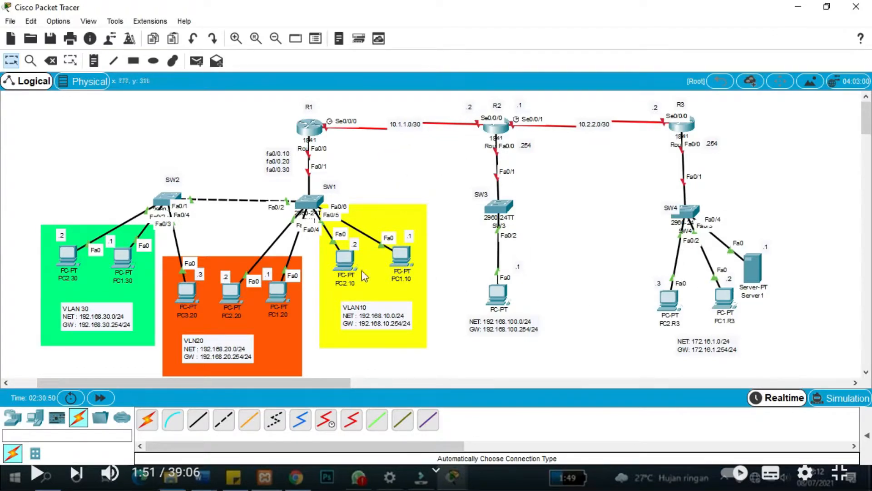
Give PC2.10 IP 192.168.10.2 with mask 255.255.255.0 and gateway 192.168.10.254.
mouse_move(347, 270)
left_click(352, 268)
left_click(368, 84)
left_click(378, 181)
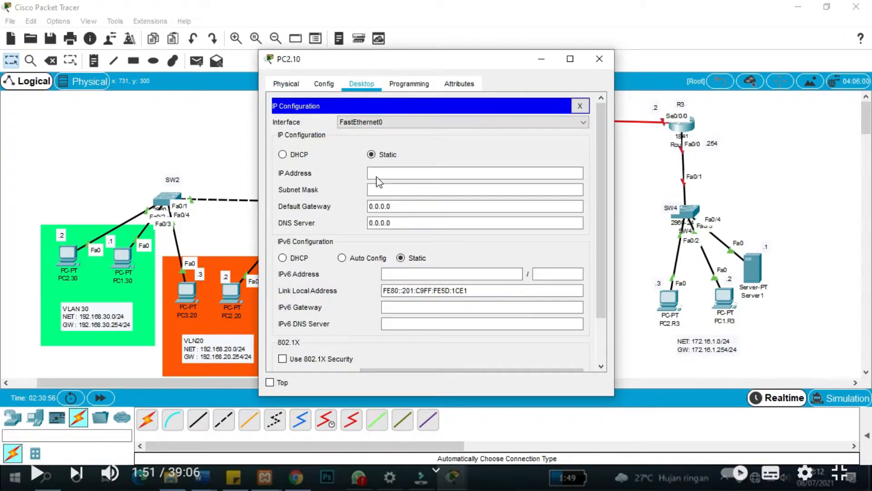
left_click(376, 173)
type("192.168.1.0.2")
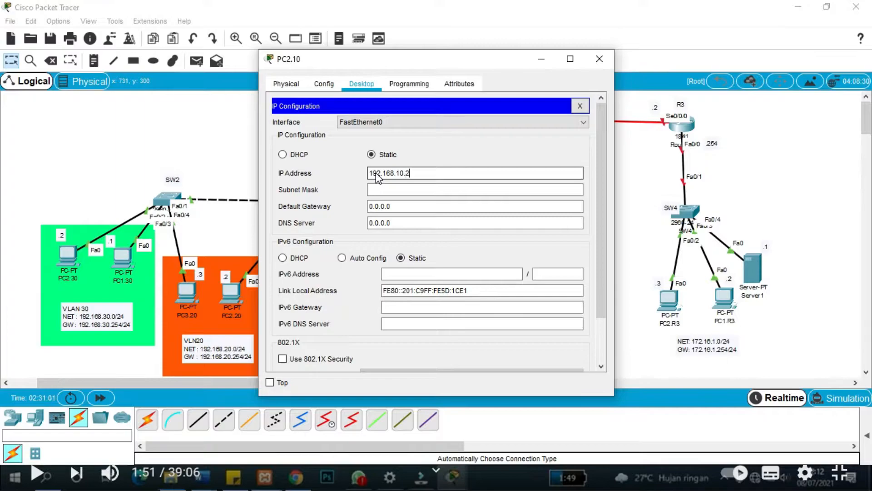
key("Tab")
key("Tab")
type("192.168.10.254")
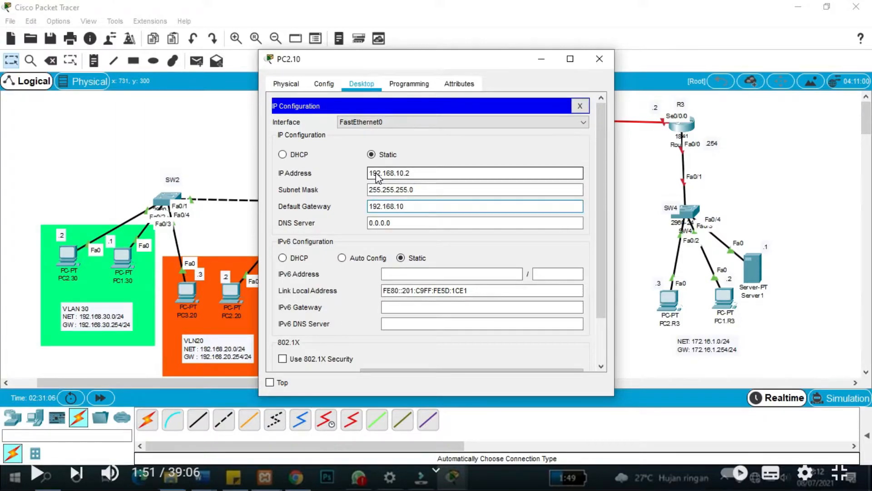
Address PC1.20 as 192.168.20.1, mask 255.255.255.0, gateway 192.168.20.254.
left_click(599, 59)
left_click(278, 293)
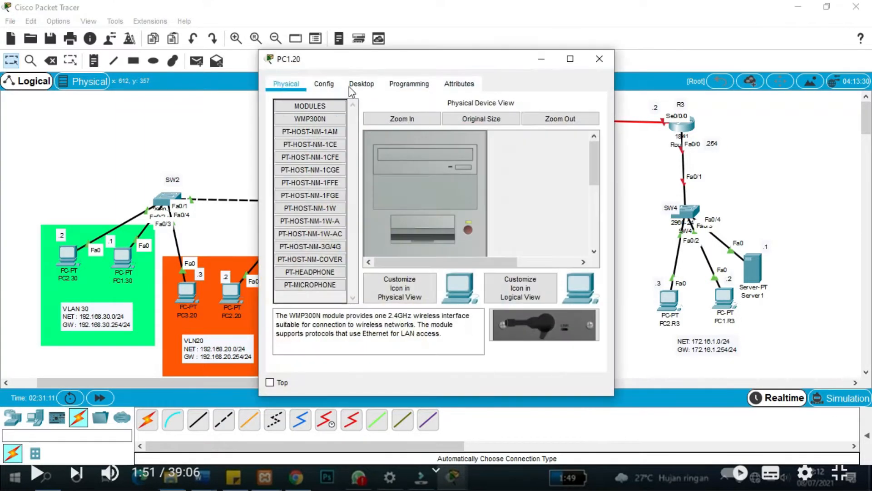
left_click(361, 84)
left_click(291, 121)
left_click(381, 173)
type("192.168.20.1")
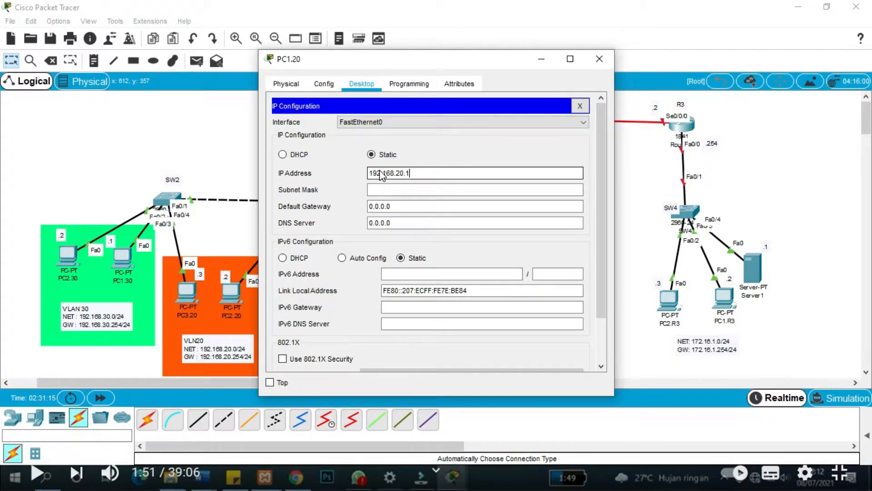
key("Tab")
key("Tab")
type("192.168.20.254")
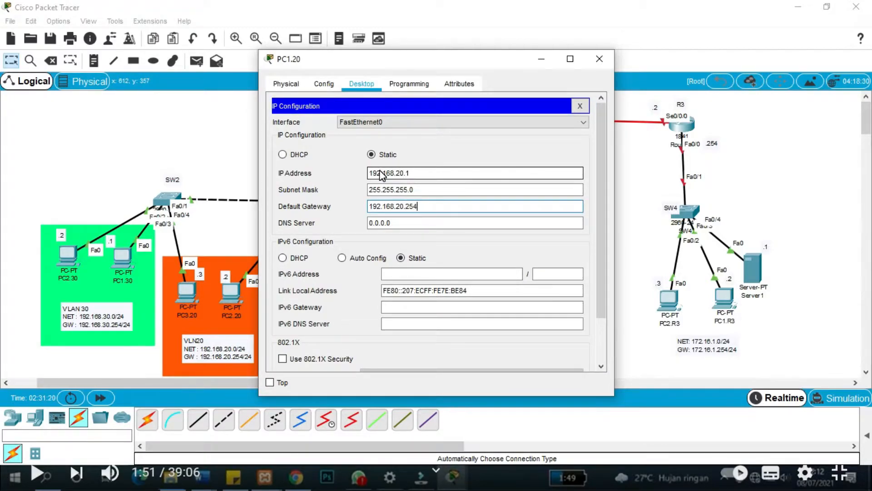
left_click(600, 59)
Address PC2.20 as 192.168.20.2 with the /24 mask and gateway 192.168.20.254.
left_click(230, 293)
left_click(362, 84)
left_click(291, 120)
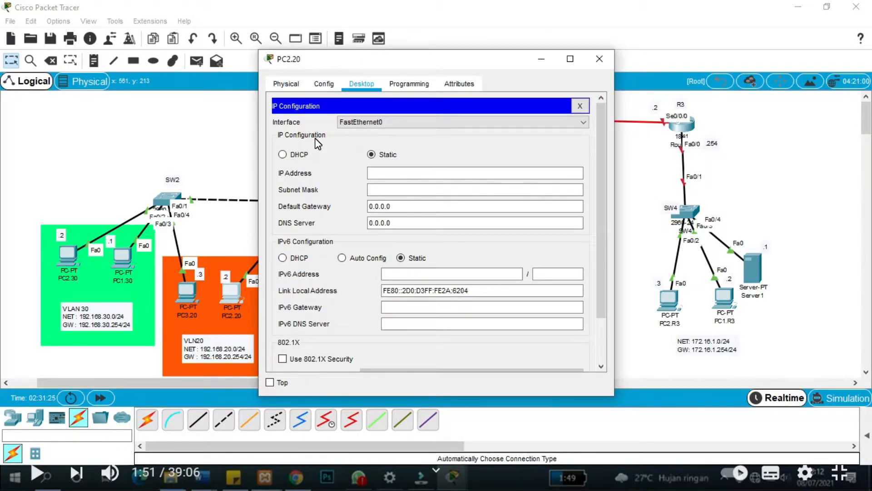
left_click(371, 172)
type("192.168.20.2")
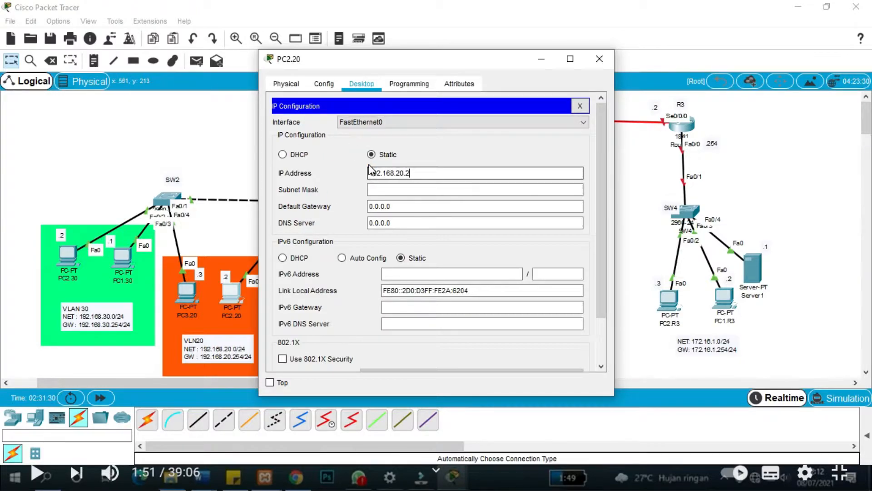
key("Tab")
key("Tab")
type("192.168.20.254")
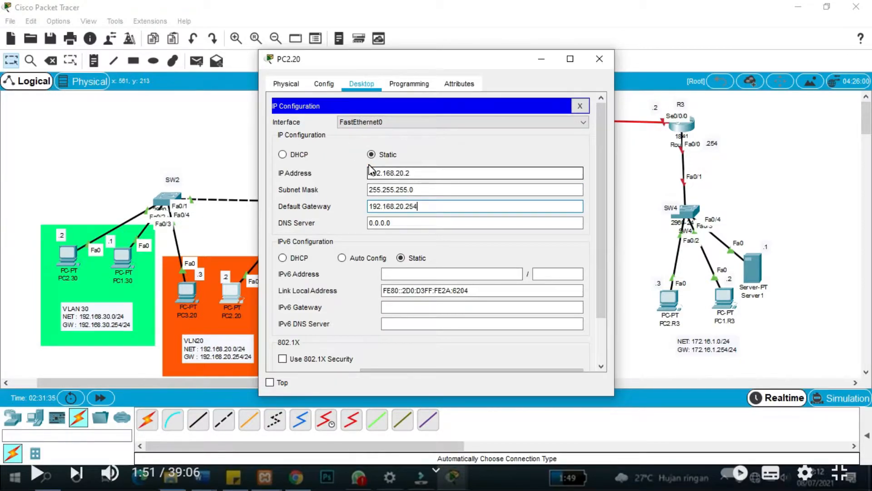
left_click(591, 64)
Address PC3.20 as 192.168.20.3 with mask 255.255.255.0 and a gateway entry.
left_click(187, 292)
left_click(362, 84)
left_click(307, 154)
left_click(387, 174)
type("192.168.20.")
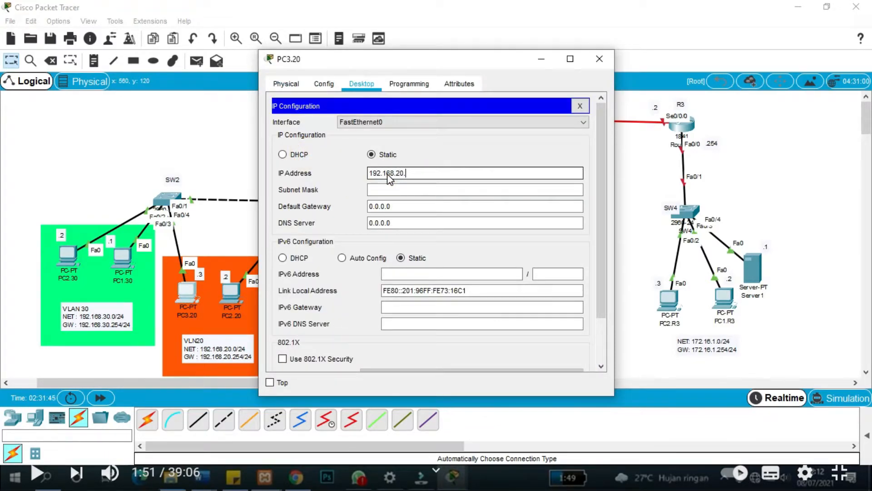
type("3")
key("Tab")
key("Tab")
type("192.168.254")
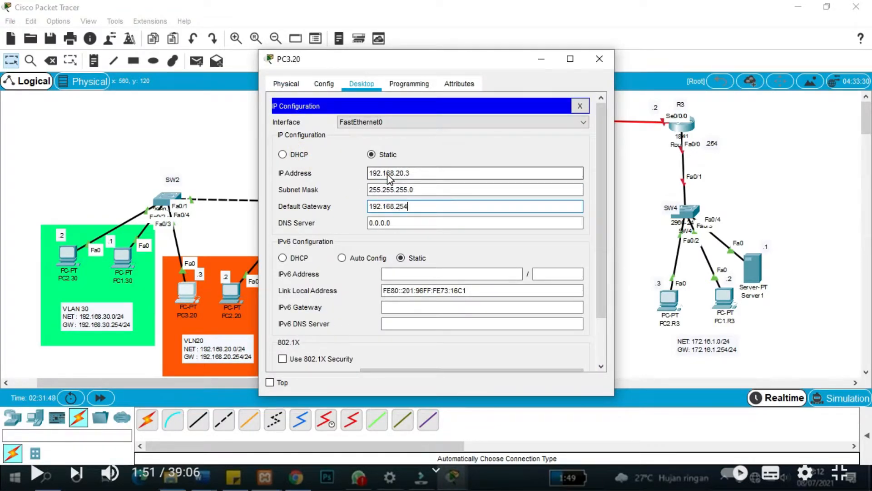
left_click(601, 59)
Correct PC3.20's invalid gateway to 192.168.20.254.
key("Return")
left_click(188, 293)
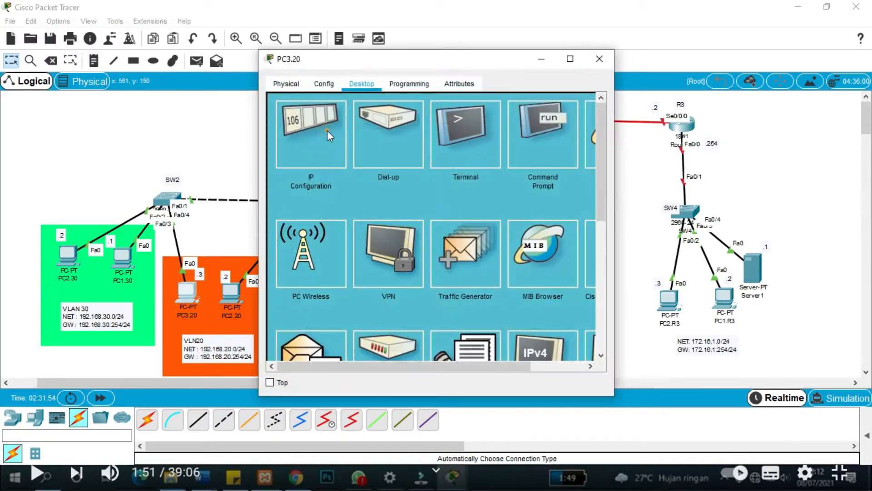
left_click(318, 150)
triple_click(393, 207)
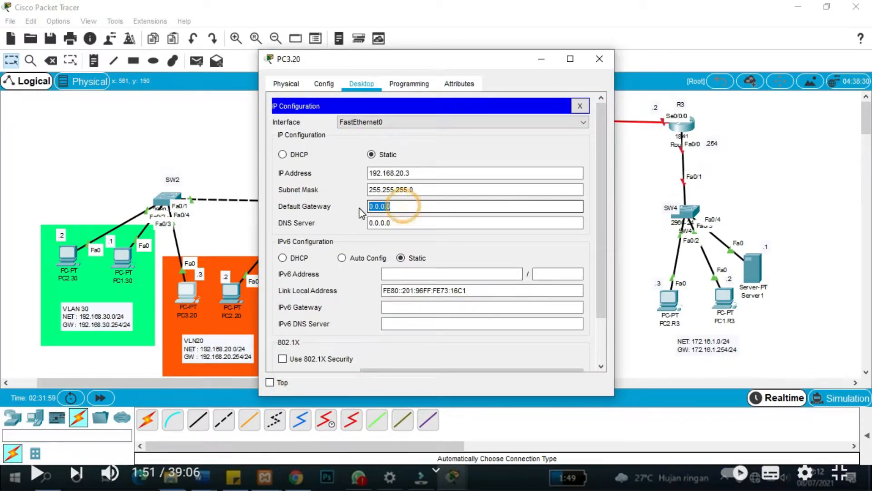
type("192.168.20.254")
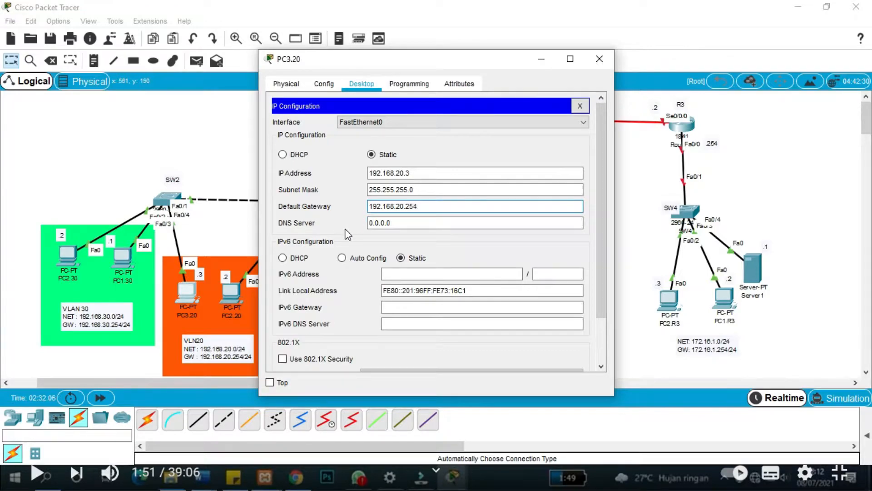
left_click(600, 59)
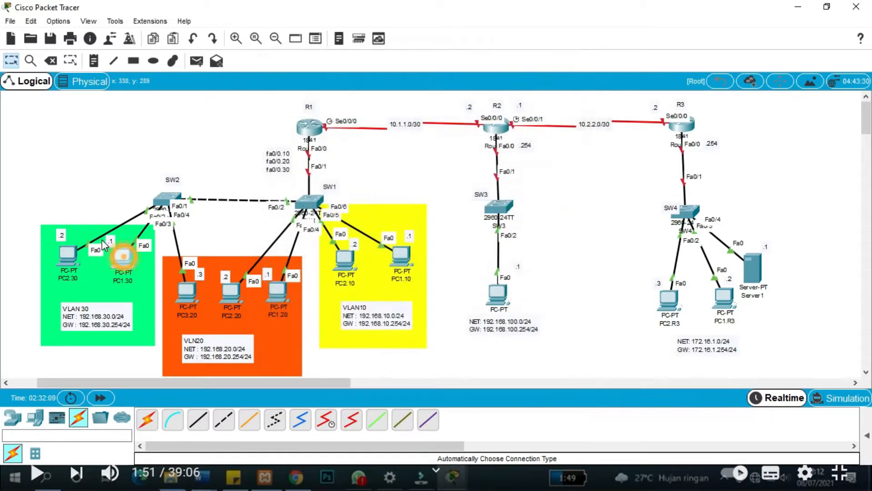
Address PC1.30 as 192.168.30.1, mask 255.255.255.0, gateway 192.168.30.254.
left_click(122, 258)
left_click(362, 84)
left_click(309, 136)
left_click(383, 173)
type("192")
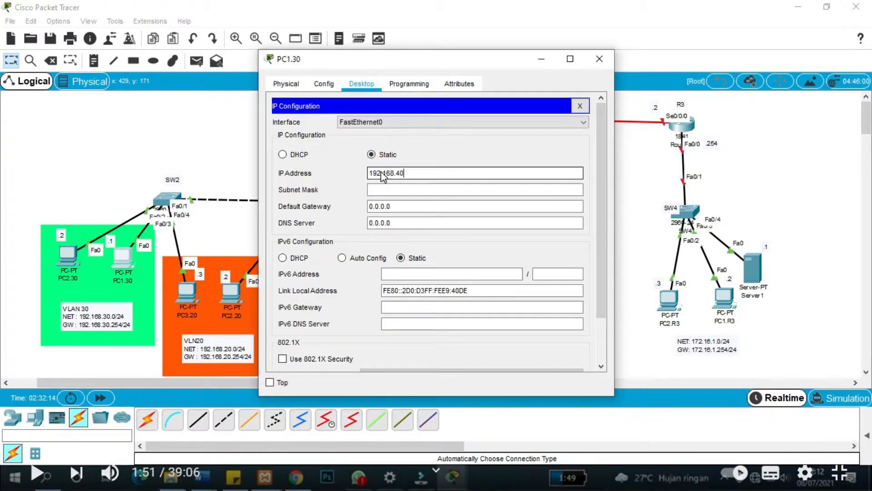
type(".168.30.1")
key("Tab")
key("Tab")
type("192.16")
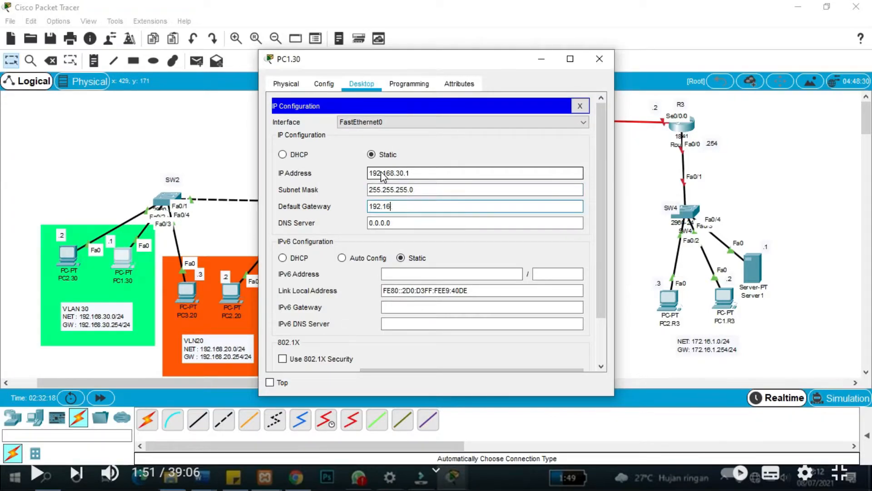
left_click(599, 58)
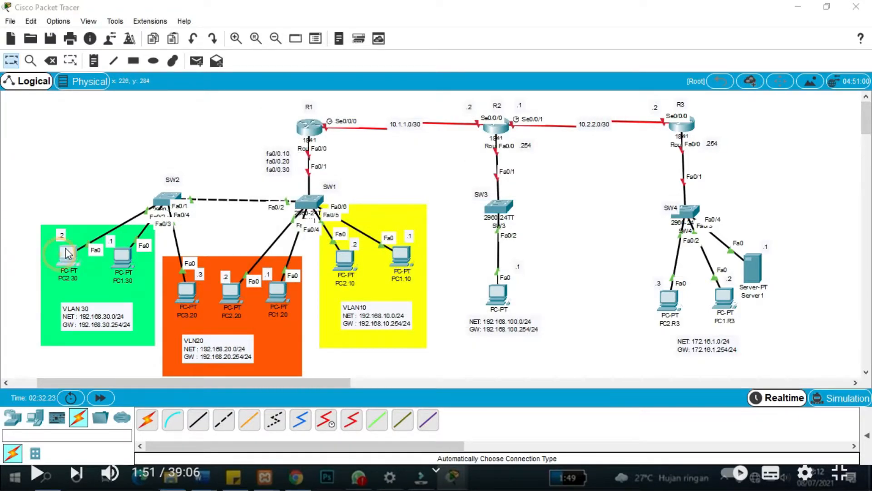
Address PC2.30 as 192.168.30.2 with the /24 mask and gateway 192.168.30.254.
left_click(67, 257)
left_click(312, 136)
left_click(389, 174)
type("192.16")
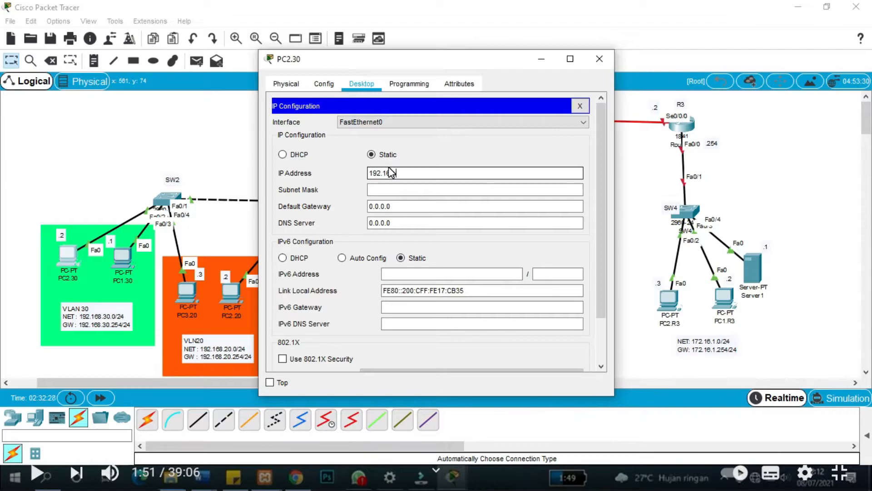
type("8.30.2")
key("Tab")
key("Tab")
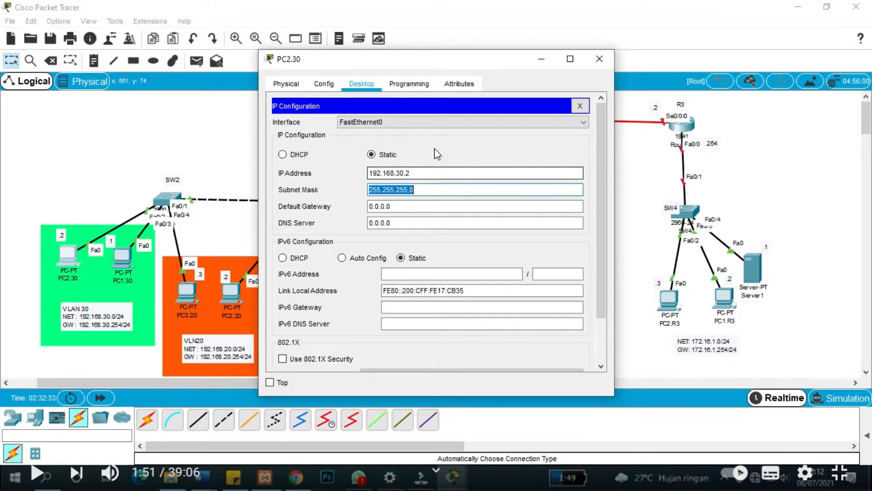
type("192.168.30.254")
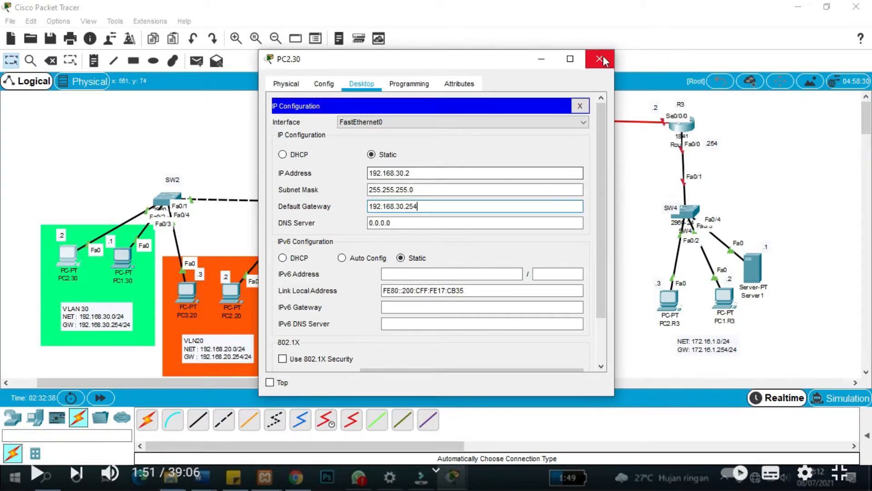
left_click(600, 59)
left_click(500, 301)
Give PC1.R2 IP 192.168.100.1 with the auto-filled mask and gateway 192.168.200.254.
left_click(357, 83)
left_click(306, 129)
left_click(391, 173)
type("192.1")
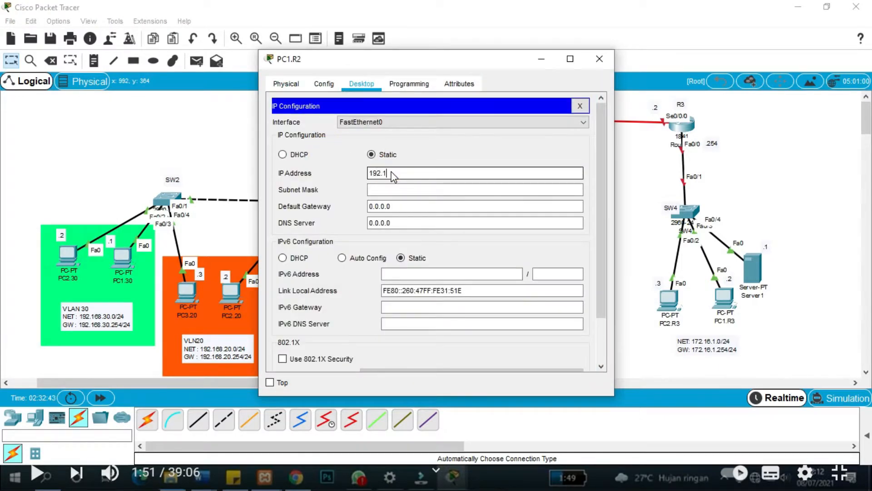
type("68.100.1")
key("Tab")
key("Tab")
type("192.168")
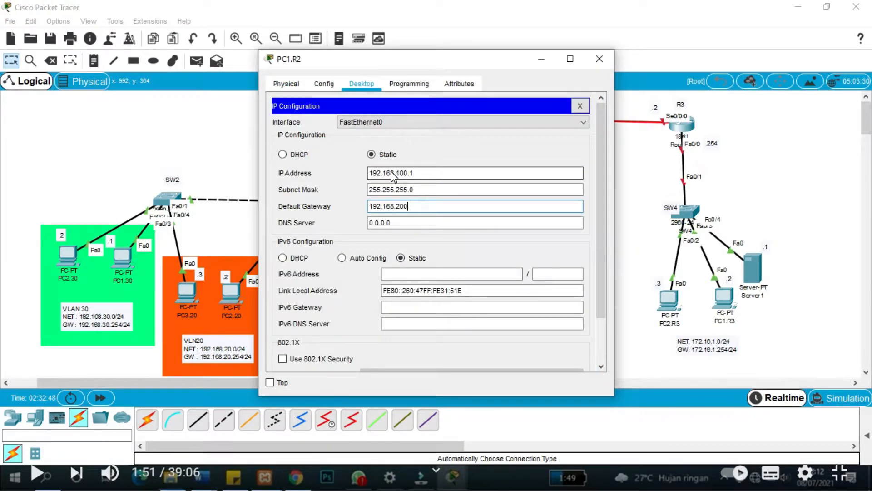
type(".200.254")
left_click(600, 59)
Give Server1 IP 172.16.1.1, mask 255.255.255.0 and gateway 172.16.1.254.
left_click(753, 268)
left_click(405, 84)
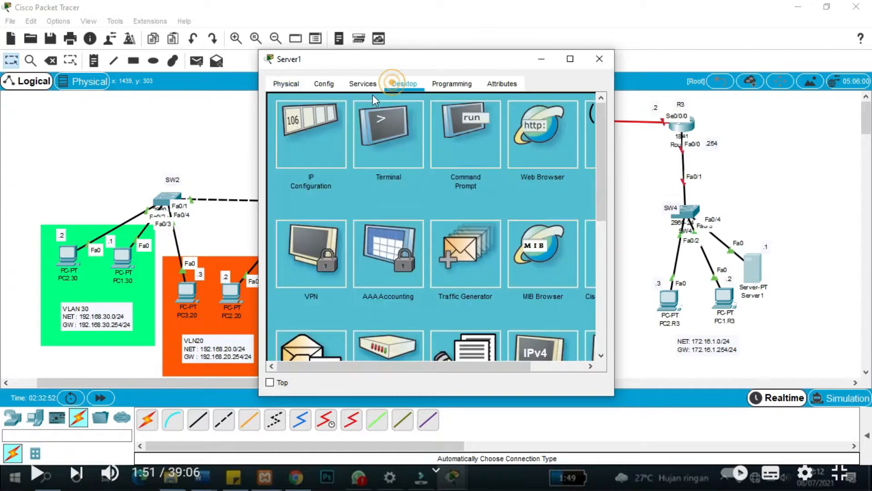
left_click(307, 136)
left_click(393, 157)
type("192.168")
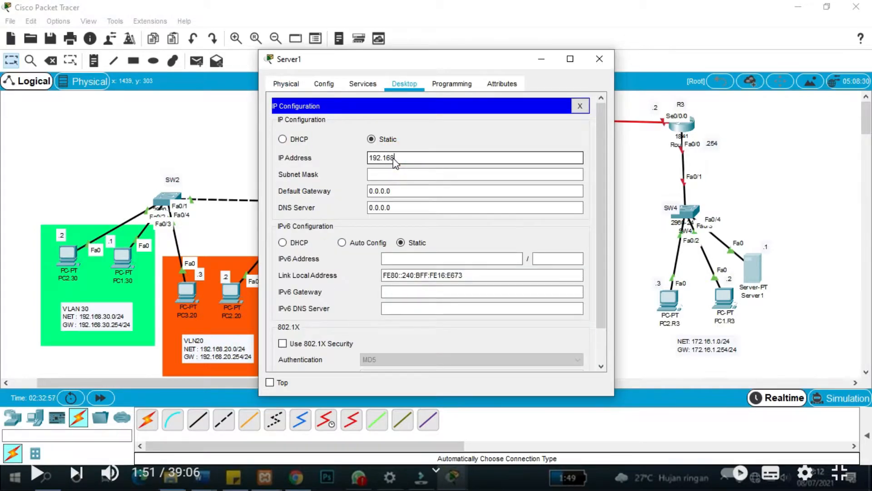
type("72.16.1")
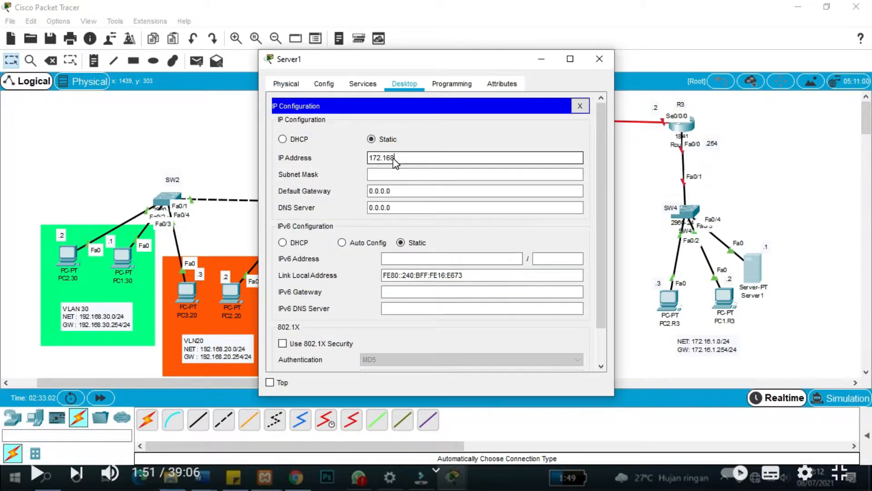
type(".1")
key("Tab")
key("Tab")
type("19")
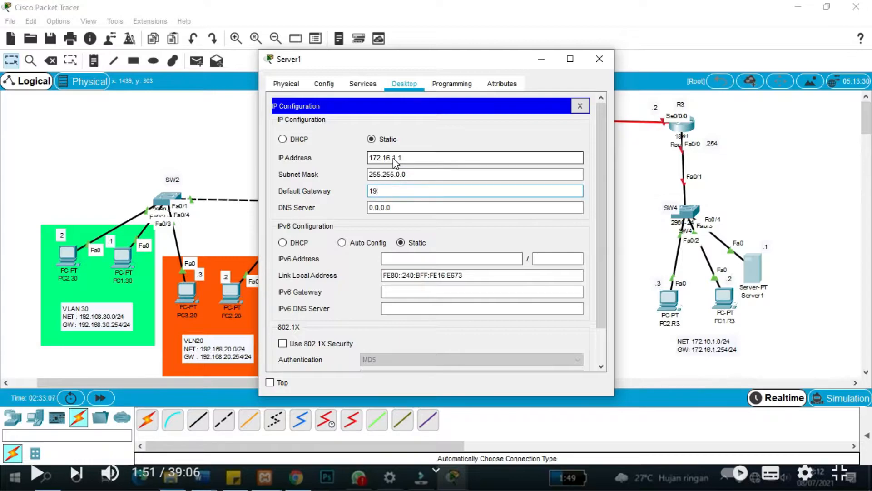
type("2.16.1.254")
left_click(413, 174)
key("BackSpace")
key("BackSpace")
key("BackSpace")
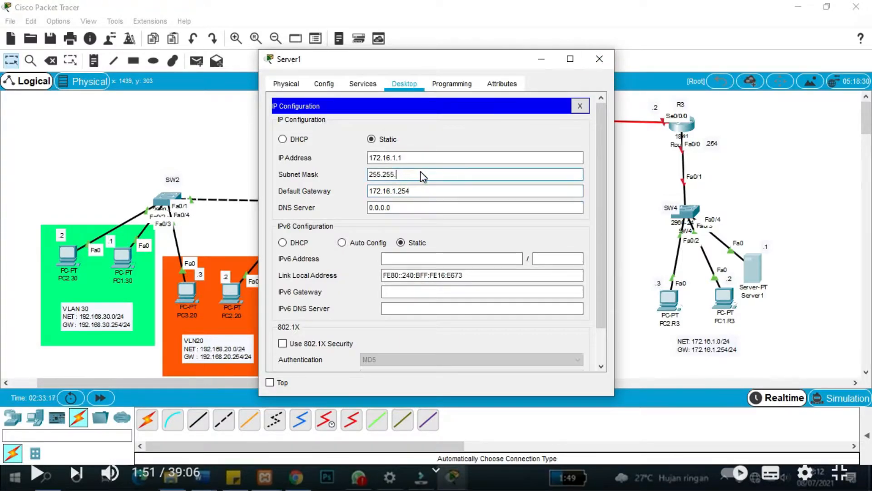
type("255.0")
left_click(599, 59)
Give PC1.R3 IP 172.16.1.2 with mask 255.255.255.0 and gateway 172.16.1.254.
left_click(724, 298)
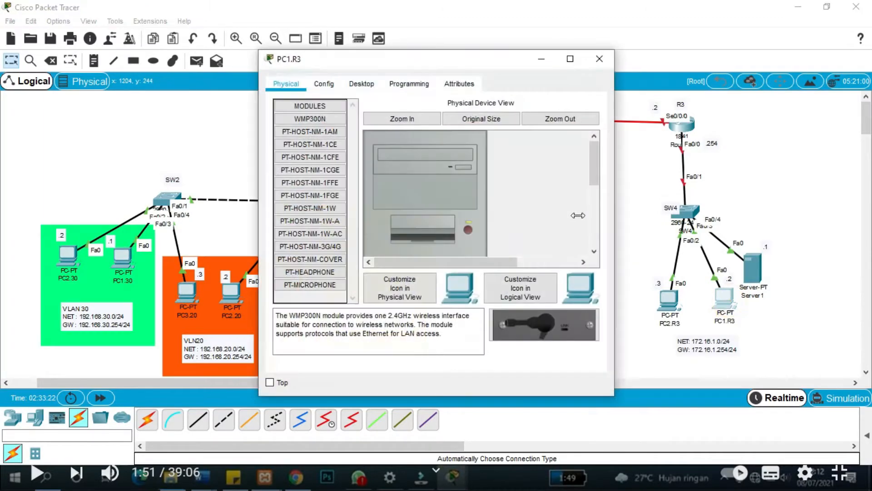
left_click(361, 83)
left_click(314, 137)
left_click(396, 174)
type("172.16")
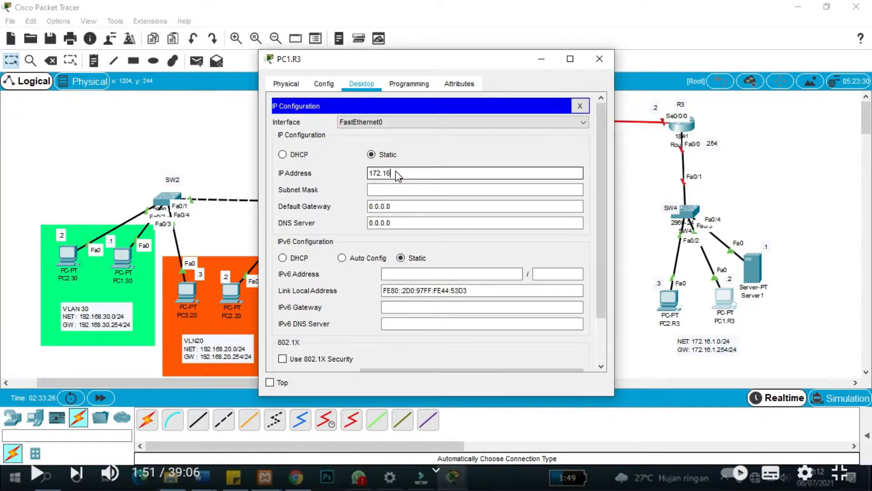
type(".1.2")
key("Tab")
key("BackSpace")
key("BackSpace")
key("BackSpace")
type("255.0")
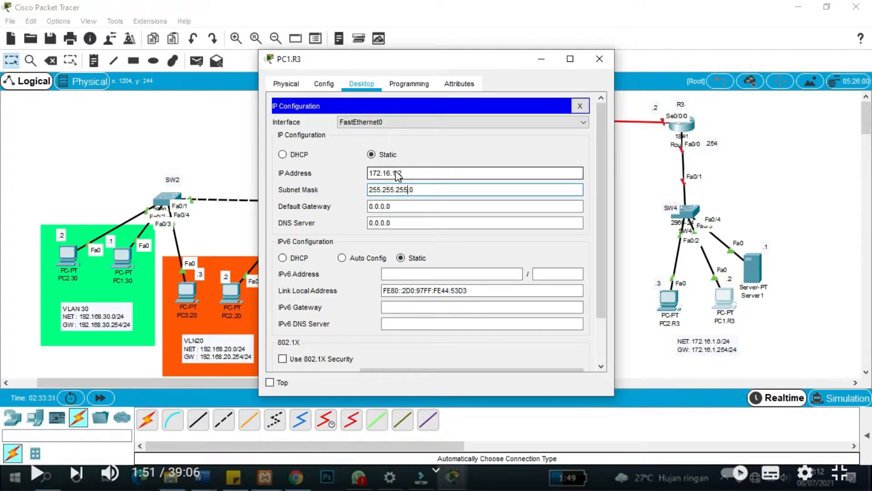
key("Tab")
type("1")
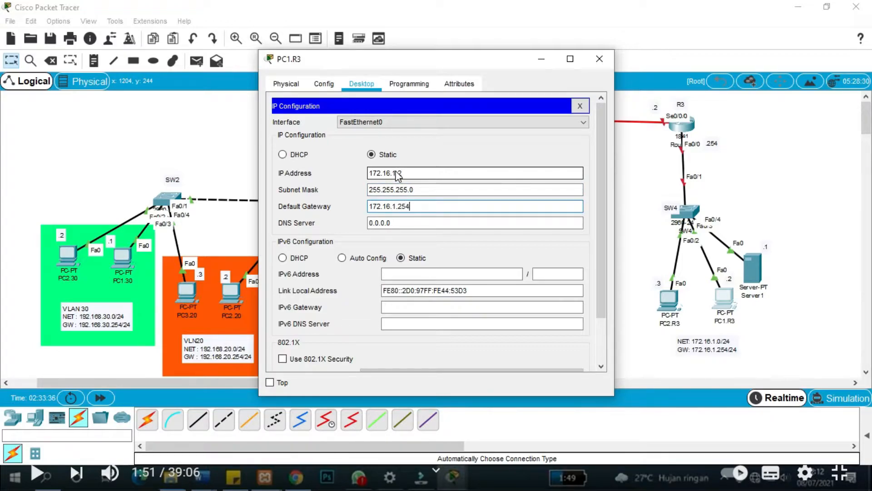
left_click(599, 59)
Give PC2.R3 IP 172.16.1.3, mask 255.255.255.0 and gateway 172.16.1.254.
left_click(669, 300)
left_click(361, 84)
left_click(314, 136)
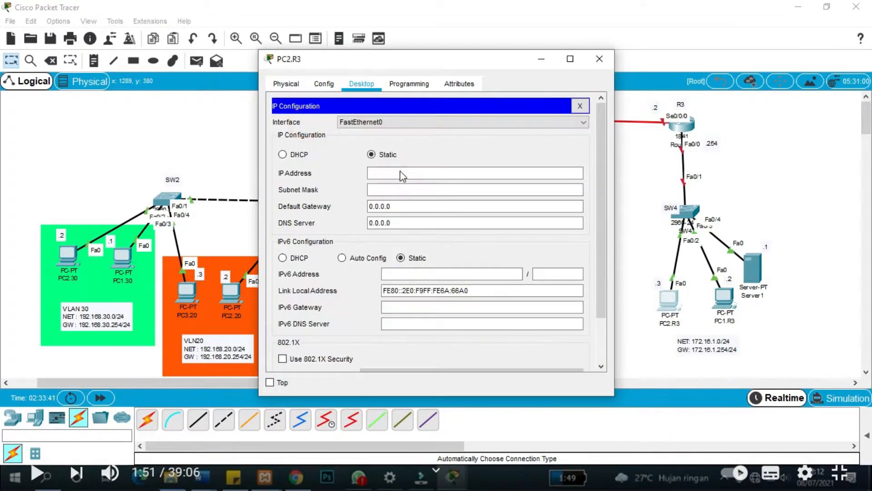
left_click(401, 176)
type("172.16.1.3")
key("Tab")
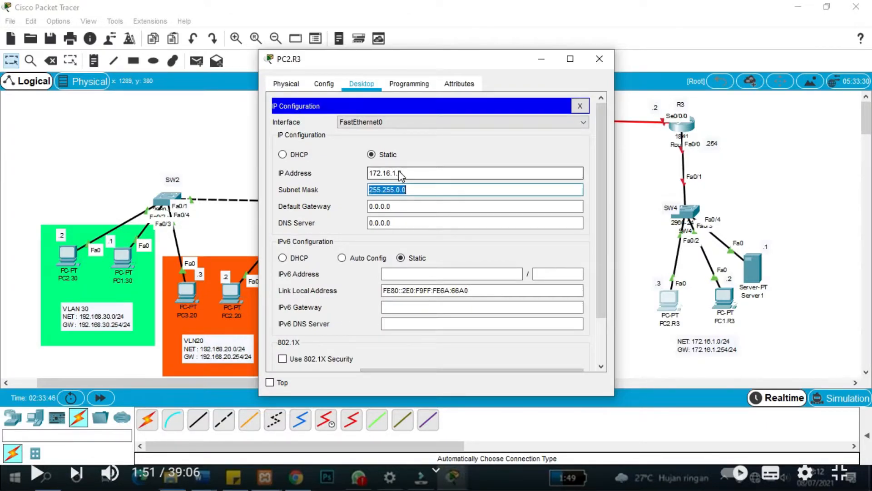
type("255.255.255.0")
key("Tab")
type("172.16.1.254")
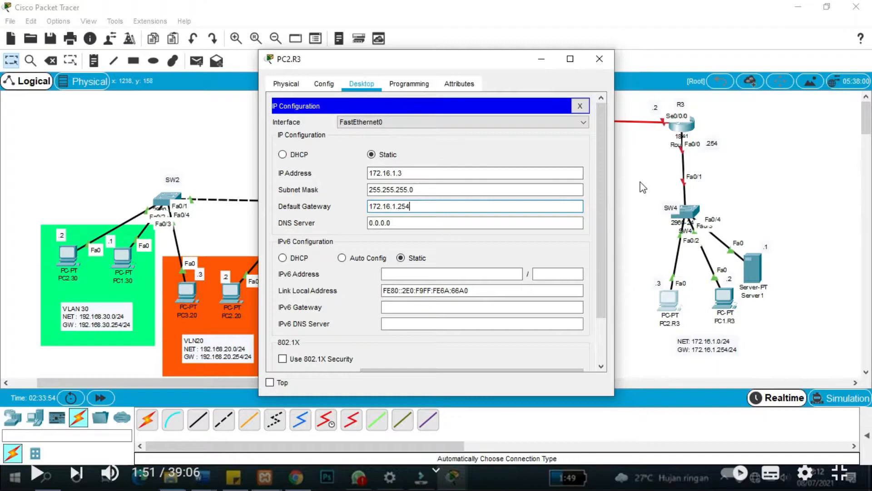
left_click(645, 234)
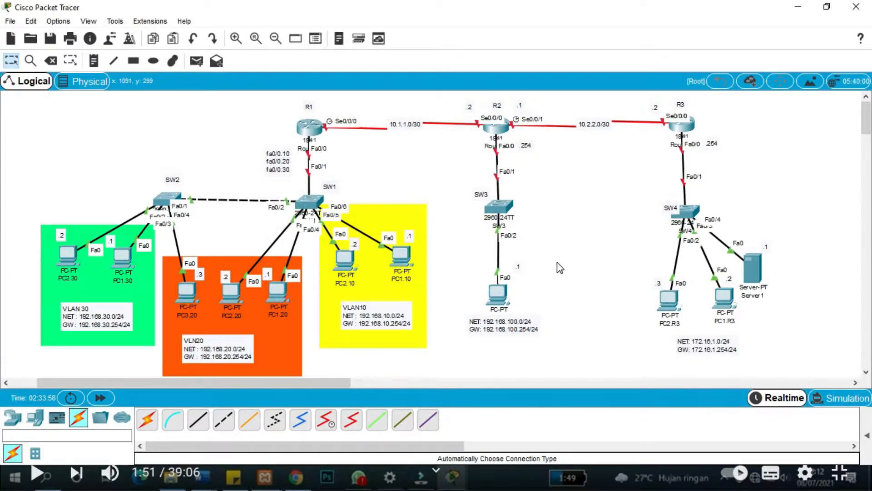
left_click(599, 254)
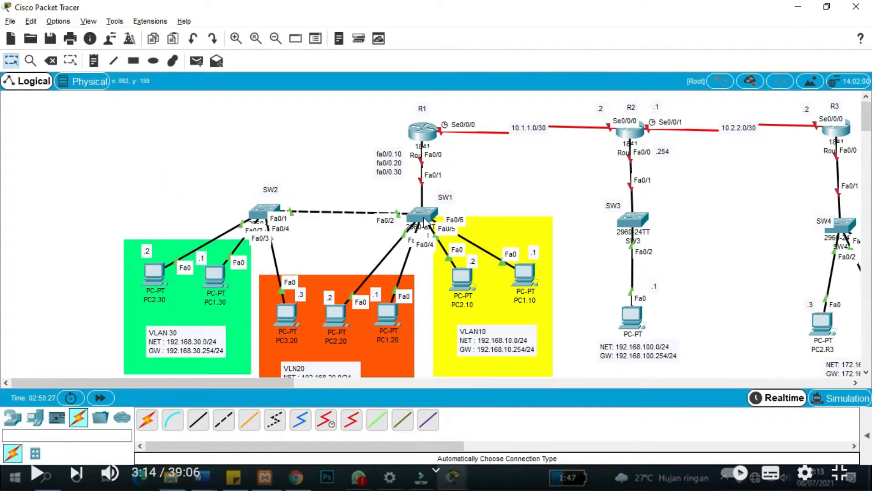
scroll(418, 232, "down", 5)
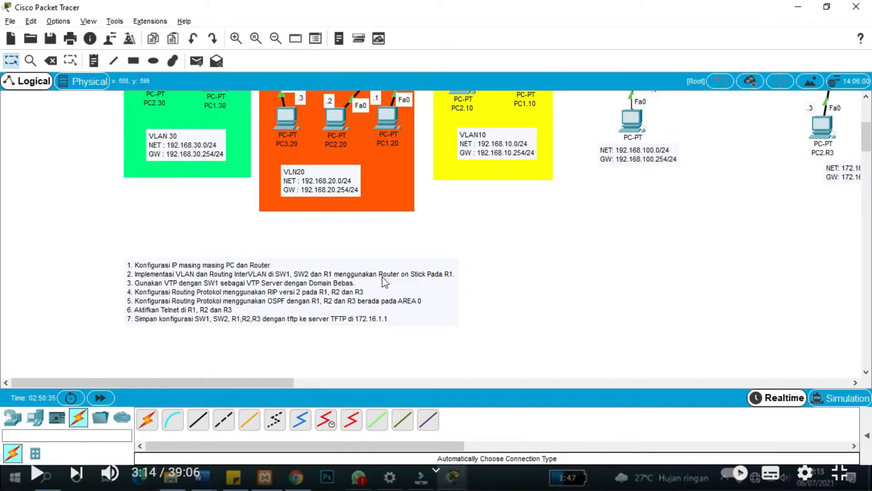
scroll(449, 280, "up", 4)
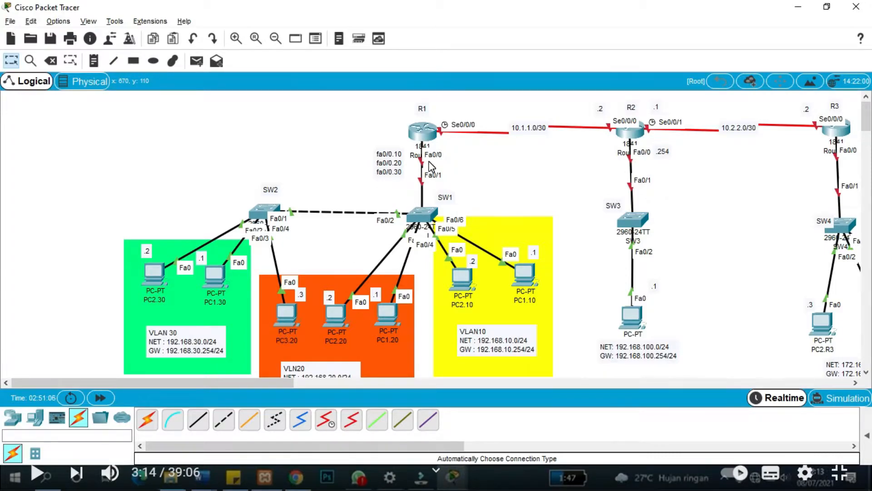
In R1's CLI, decline the initial configuration dialog and enter privileged mode with en.
left_click(425, 133)
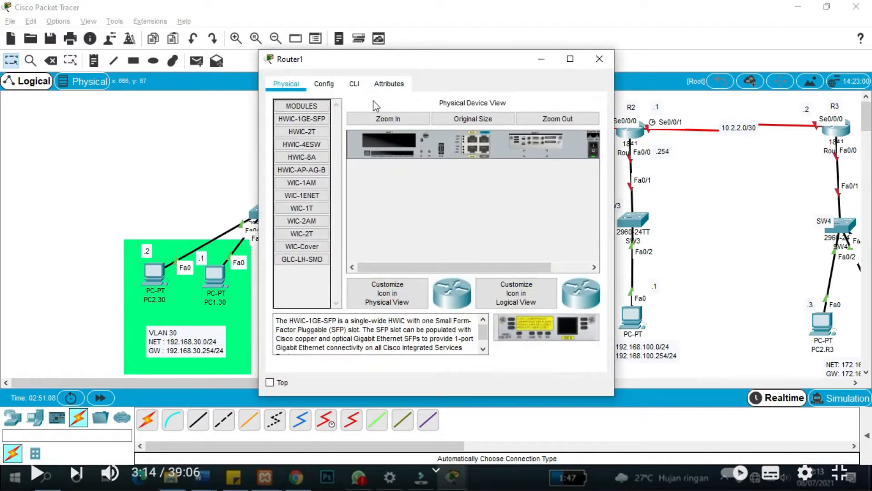
left_click(353, 83)
left_click_drag(449, 60, 662, 53)
left_click(793, 318)
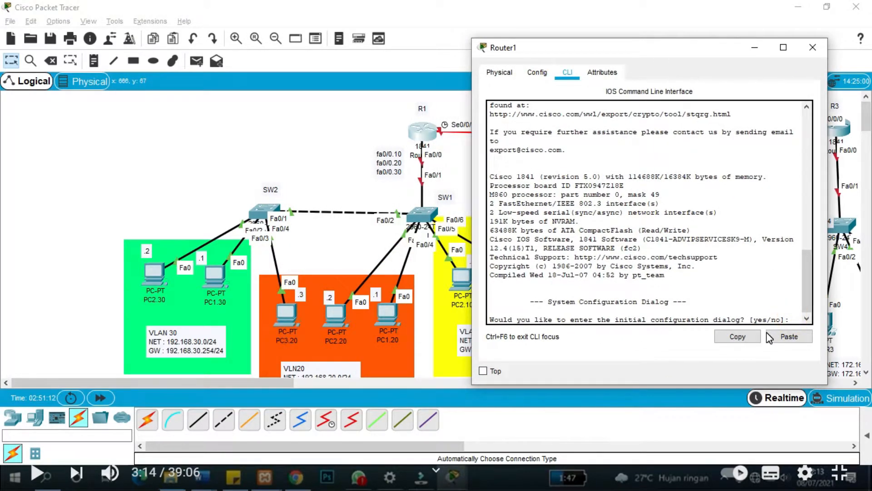
type("no")
key("Return")
key("Return")
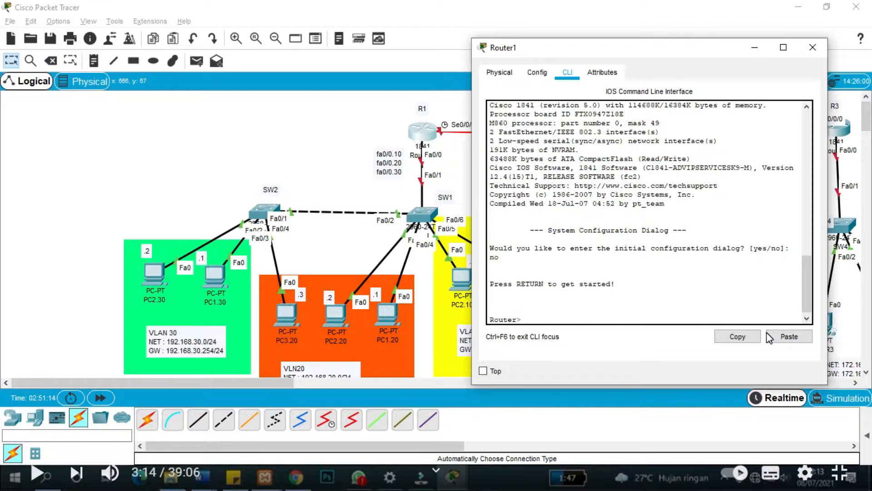
type("en")
key("Return")
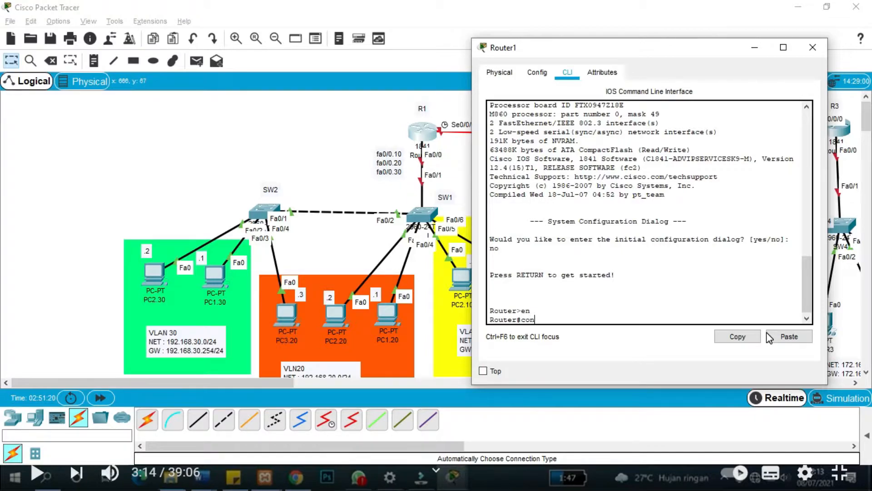
Enable R1's FastEthernet0/0 with conf t, int fa0/0, no shutdown, then exit.
type("conf t")
key("Return")
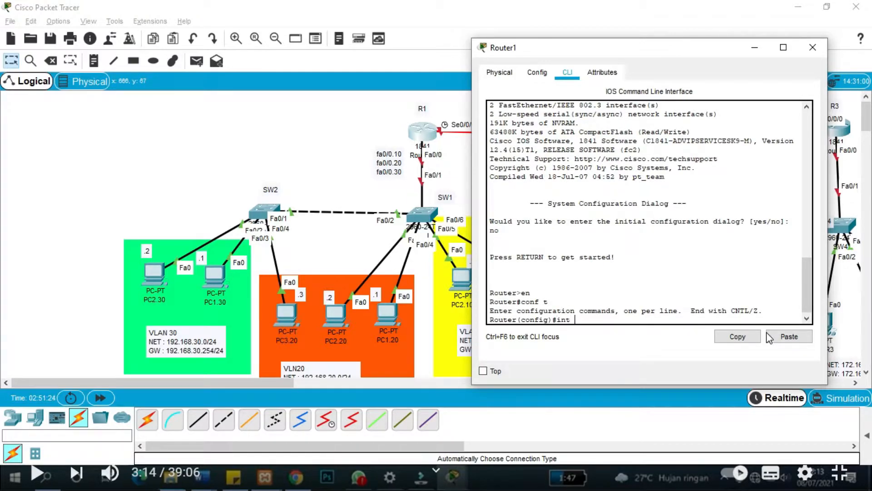
type("int fa0/0")
key("Return")
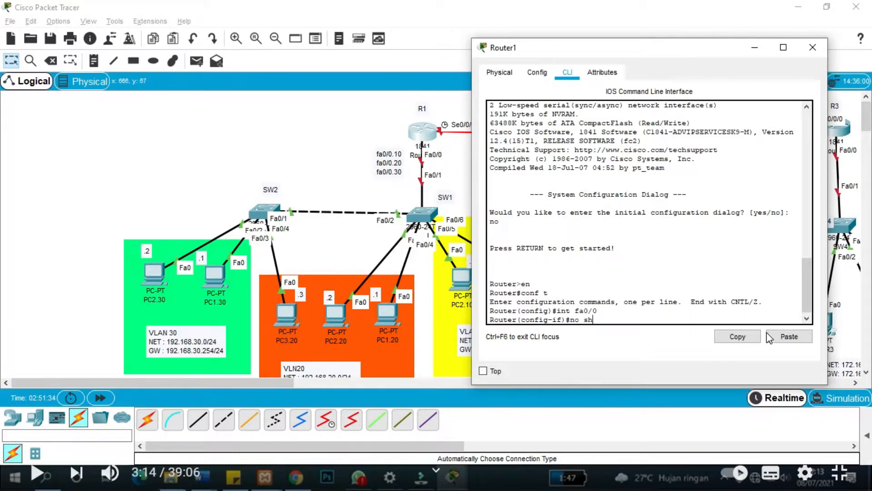
key("Return")
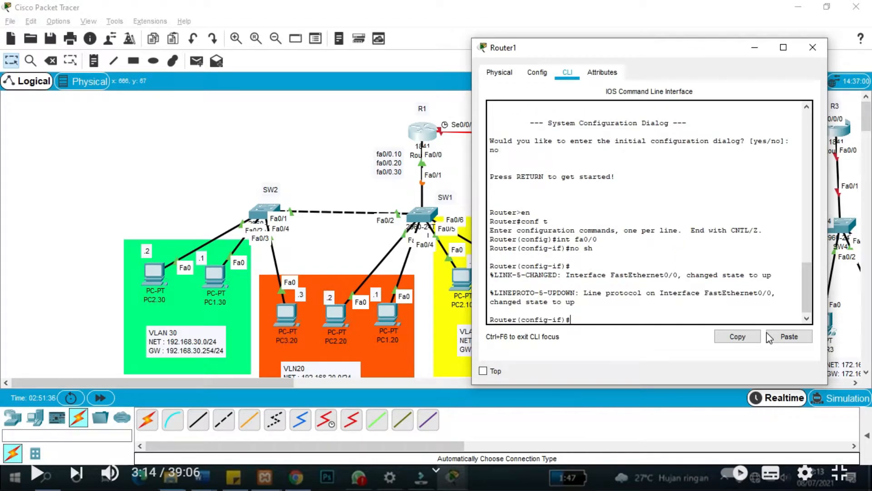
type("ex")
key("Return")
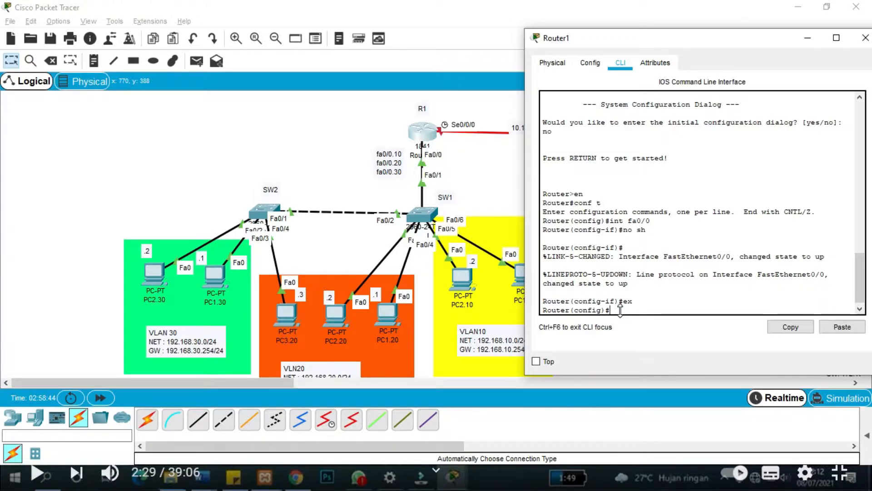
Create subinterface Fa0/0.10 on Router1 and set its encapsulation to dot1Q VLAN 10.
type("nt fa0/0.10")
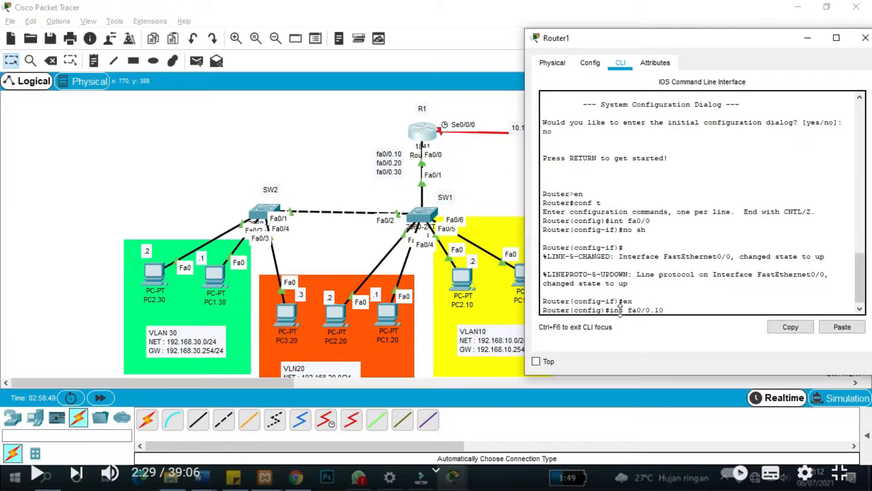
key("Return")
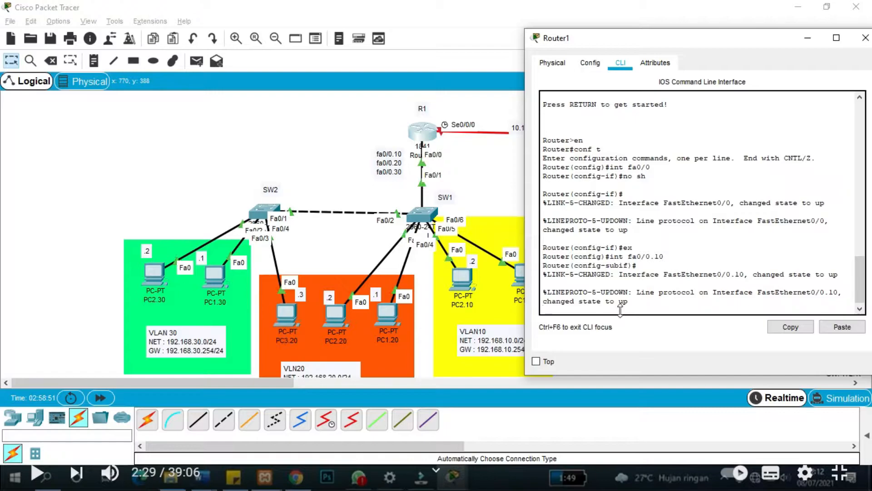
key("Return")
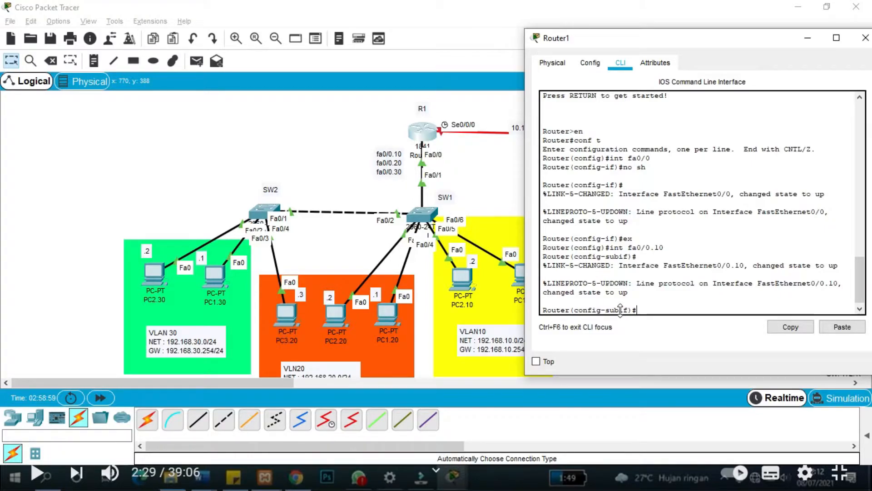
type("enc")
key("Tab")
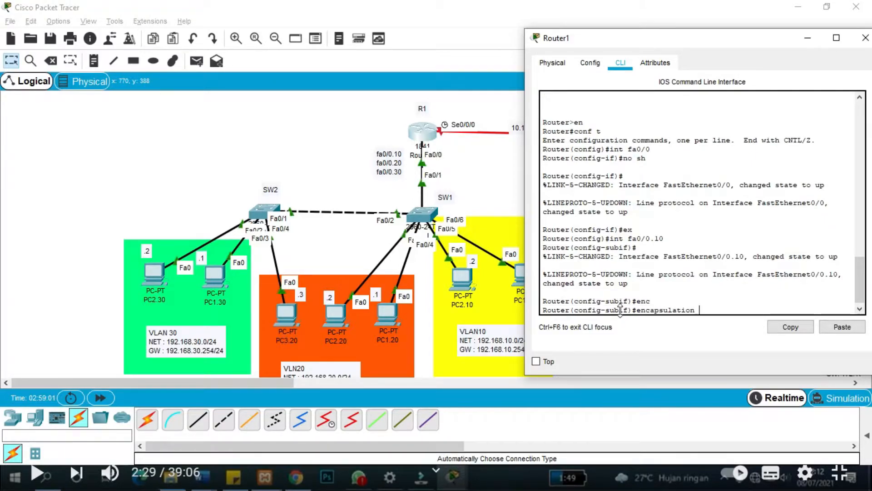
type("do")
key("Tab")
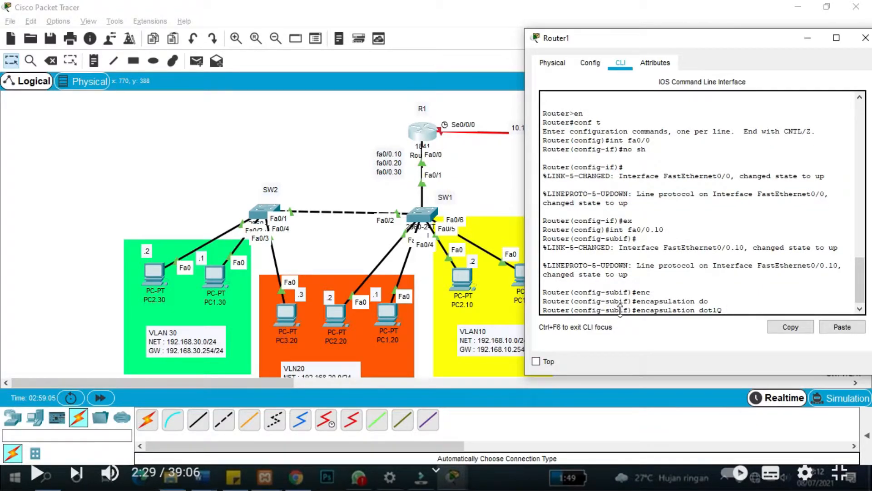
type("10")
key("Return")
Give Fa0/0.10 the address 192.168.10.254 255.255.255.0, then enter subinterface Fa0/0.20.
type("ip s")
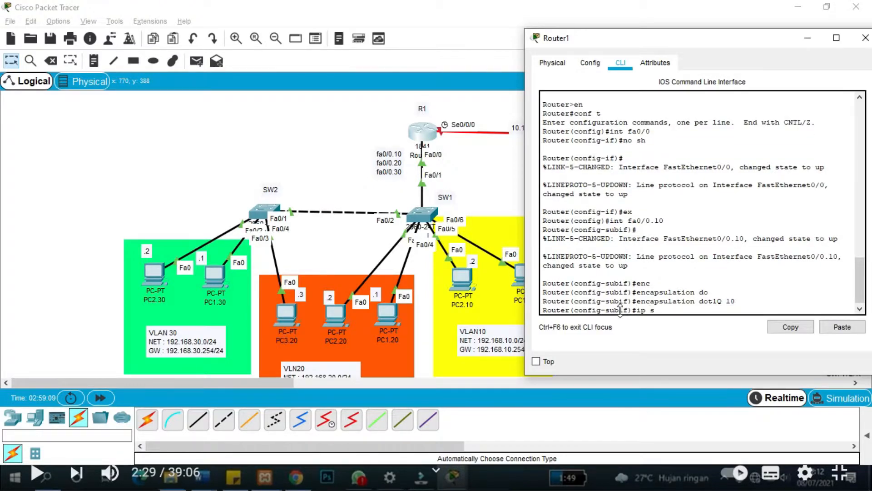
key("BackSpace")
type("add ")
type("192.179")
type("/")
key("BackSpace")
key("BackSpace")
key("BackSpace")
key("BackSpace")
type("168.1")
type("0.10")
key("BackSpace")
key("BackSpace")
type("254")
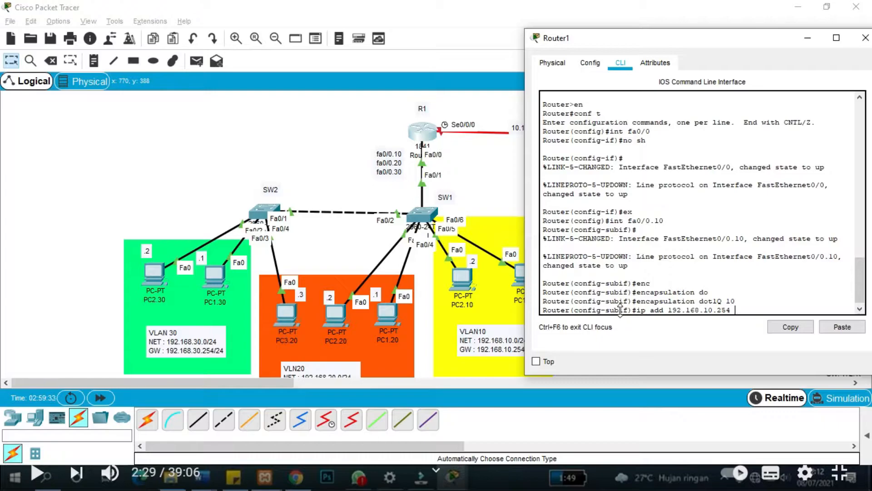
type(" 255.255.5")
type("55.0")
key("Return")
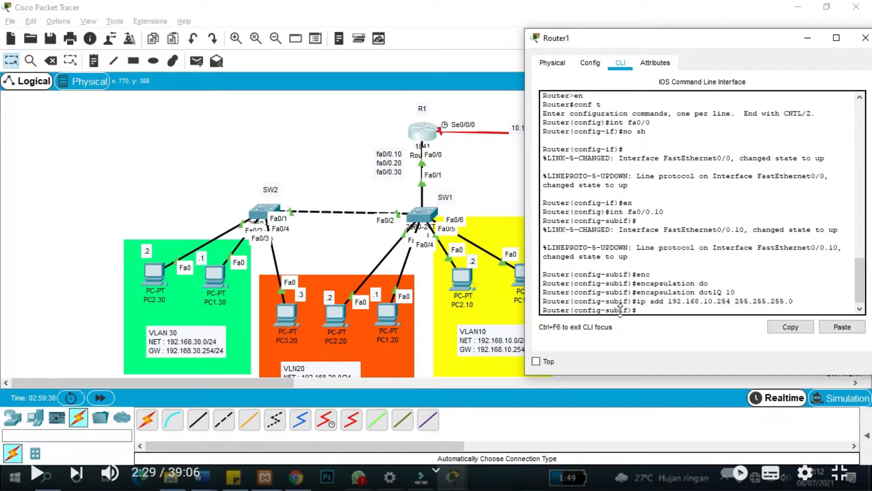
type("ex")
key("Return")
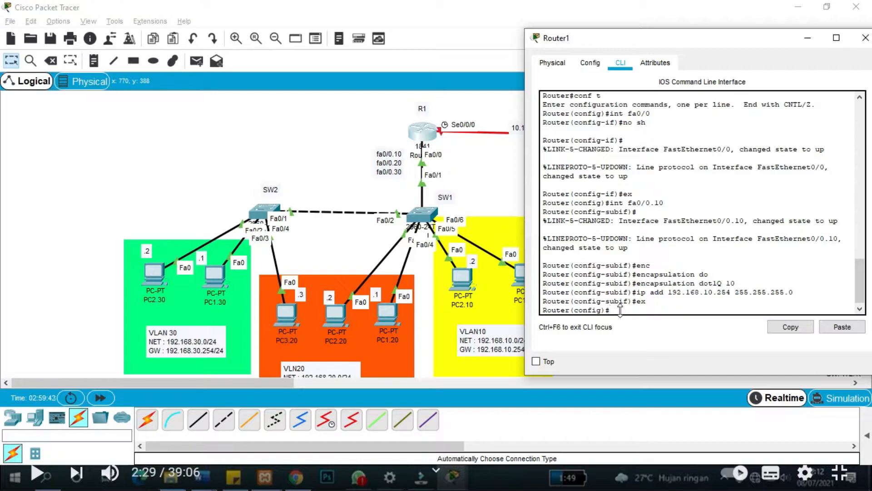
type("int fa0/0.20")
key("Return")
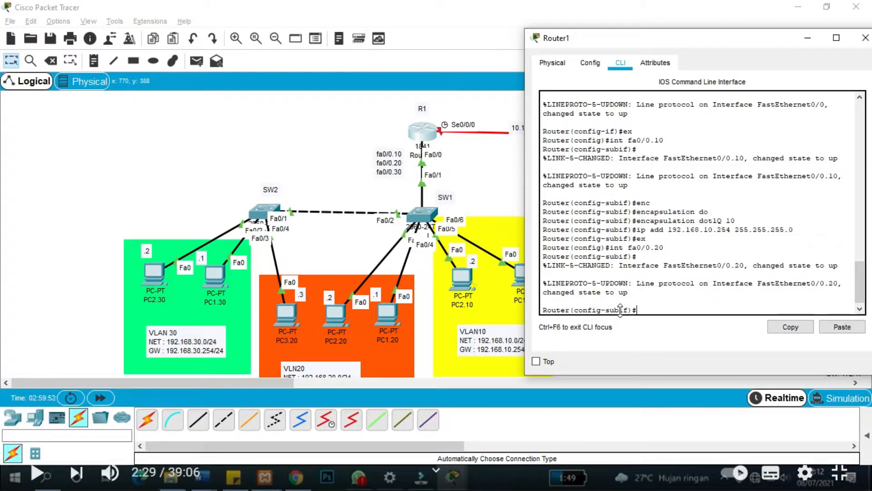
Set subinterface Fa0/0.20's encapsulation to dot1Q VLAN 20.
type("enca")
key("Tab")
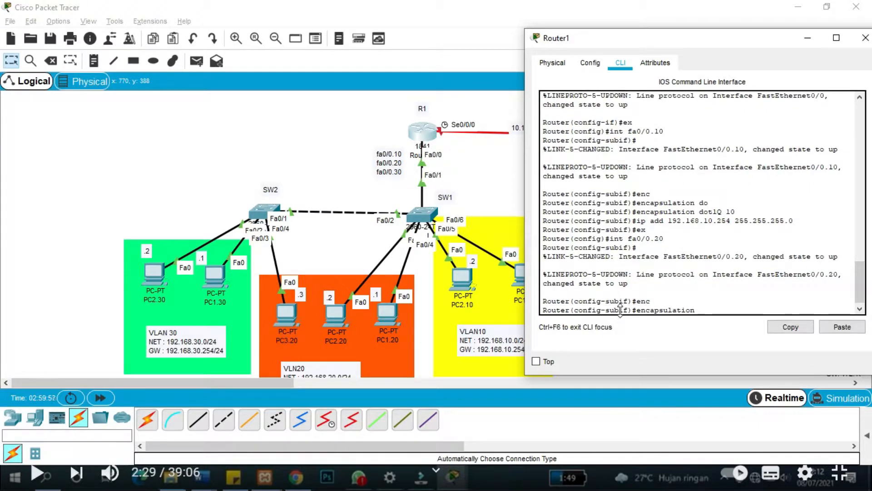
type("dot")
key("Tab")
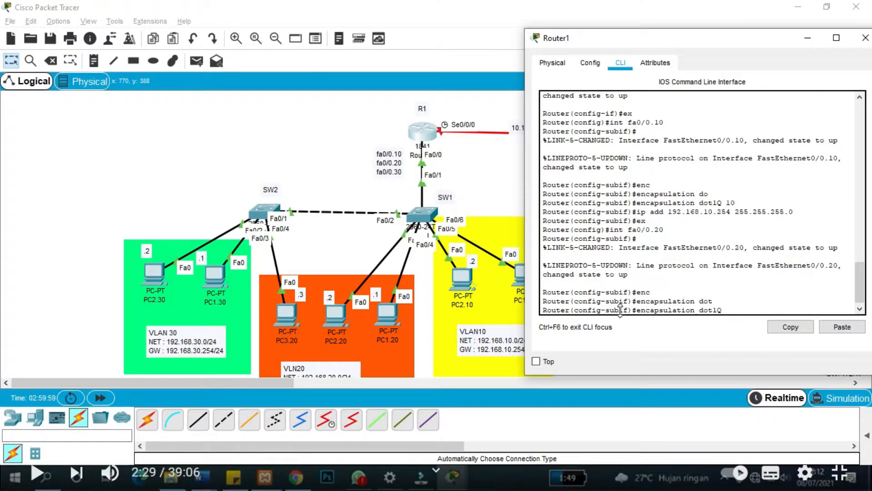
type("20")
key("Return")
Assign 192.168.20.254 255.255.255.0 to Fa0/0.20, then enter subinterface Fa0/0.30.
type("ig-subif)#i")
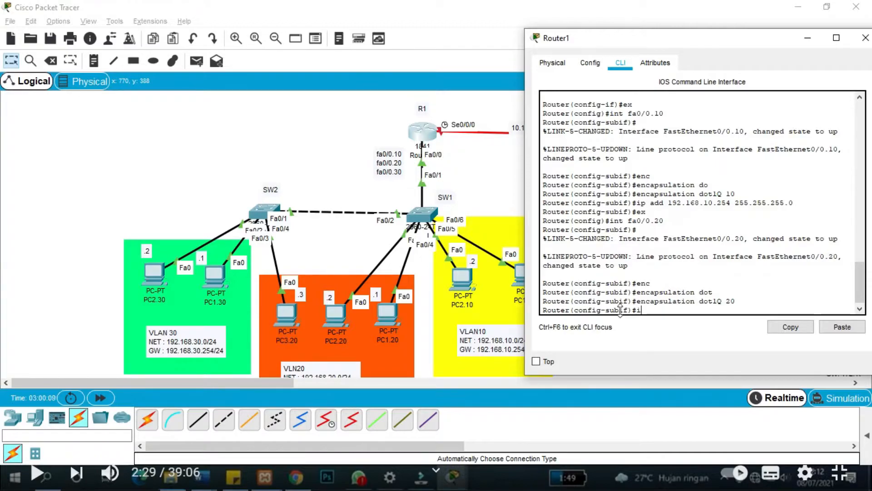
type("p add 192.168.20.254")
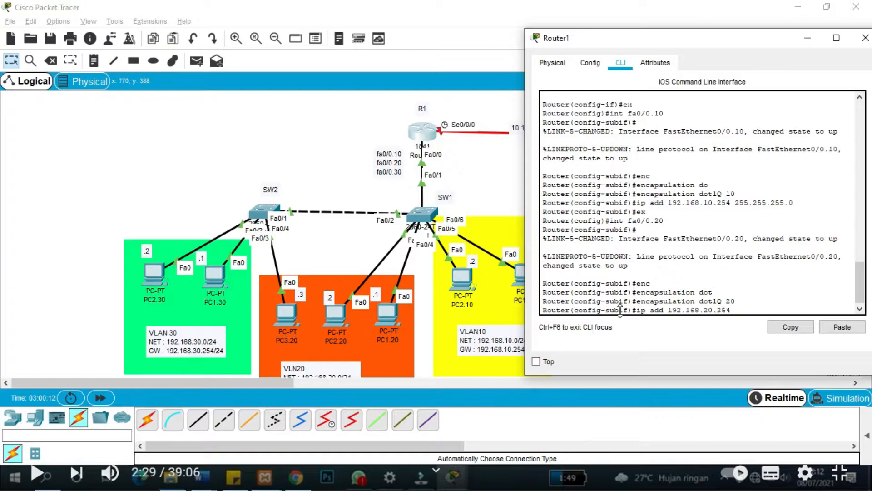
type(" 255.255.255.0")
key("Return")
type("er(config-subif)#e")
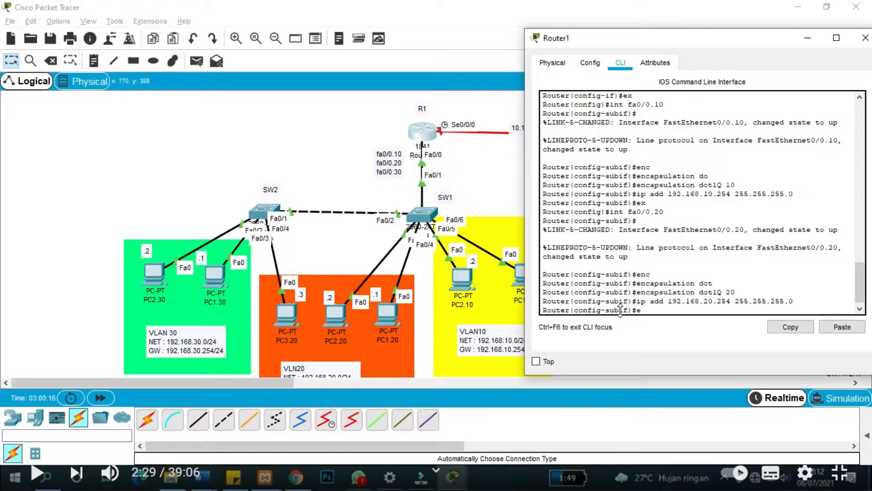
type("x")
key("Return")
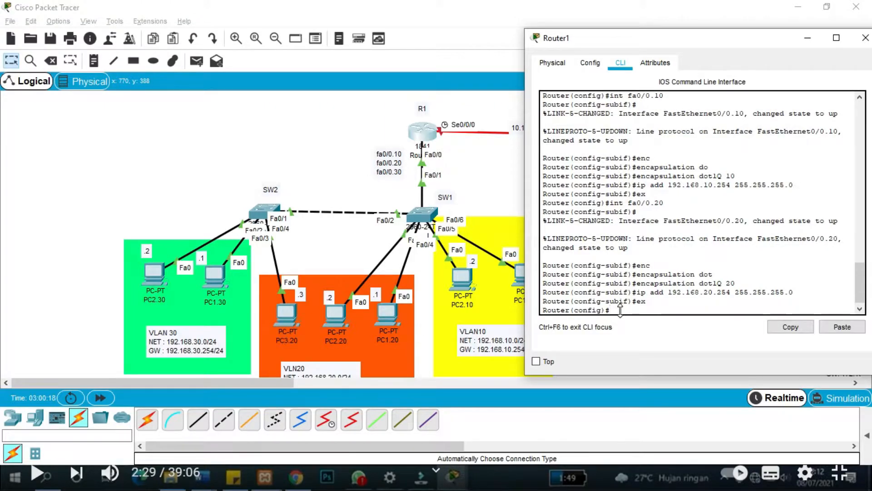
type("int fa0/0.30")
key("Return")
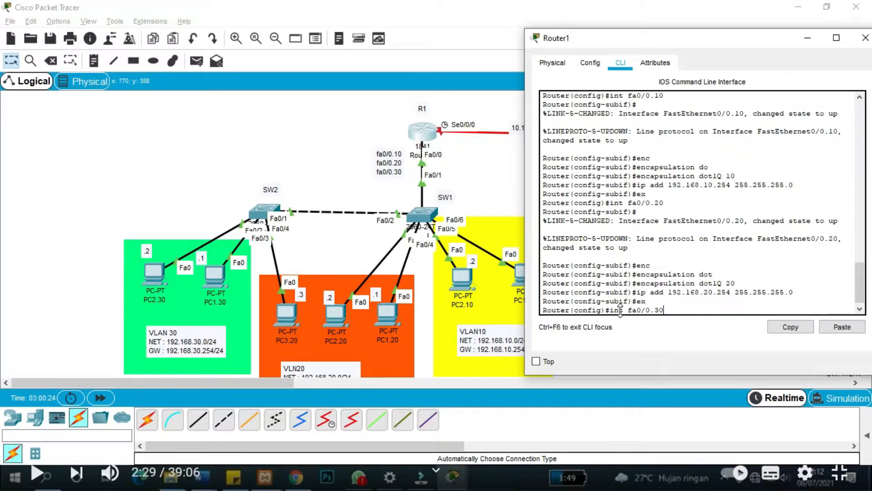
Set subinterface Fa0/0.30's encapsulation to dot1Q VLAN 30.
type("en")
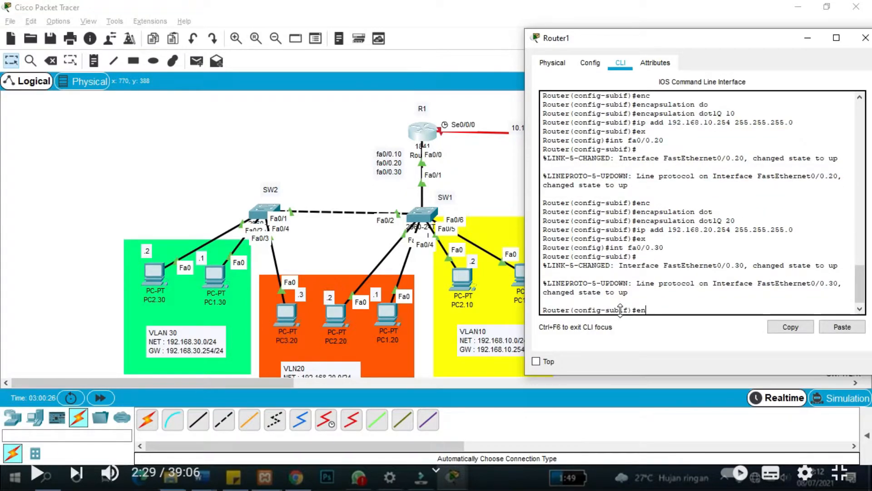
type("c")
key("Tab")
type("d")
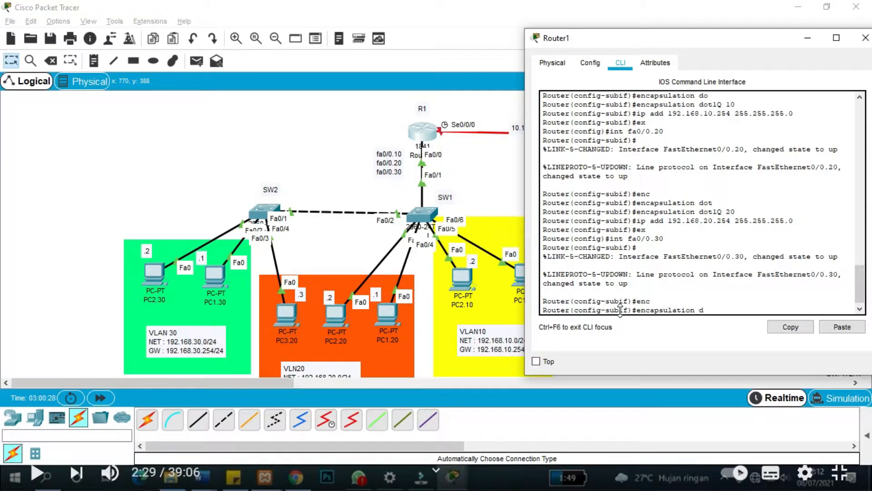
type("ot")
key("Tab")
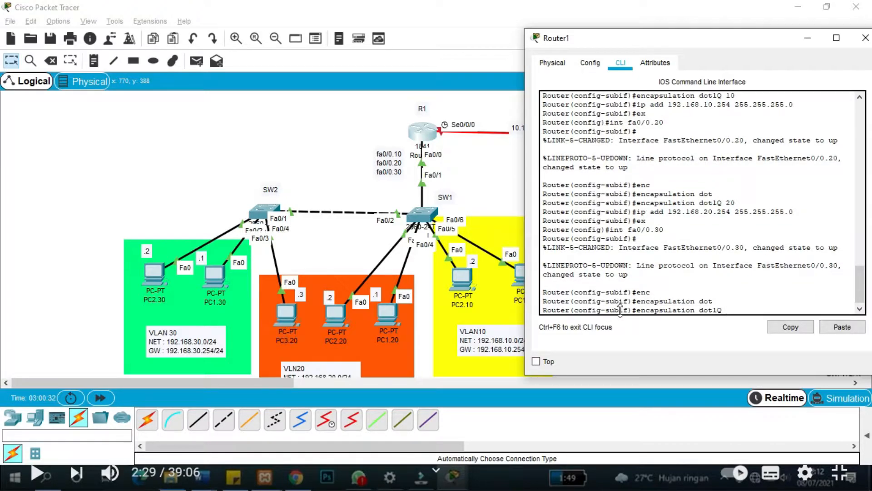
type("30")
key("Return")
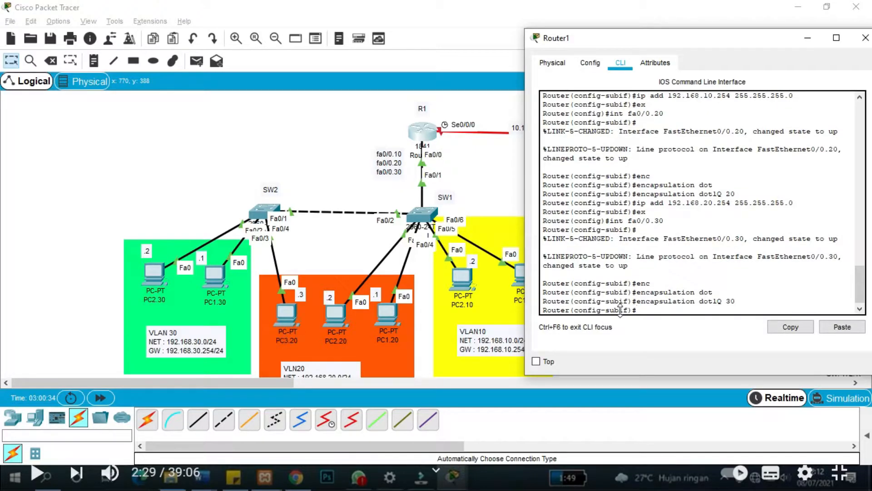
Assign 192.168.30.254 255.255.255.0 to Fa0/0.30 and return to global configuration.
type("ip add 192.168.30.254")
key("Return")
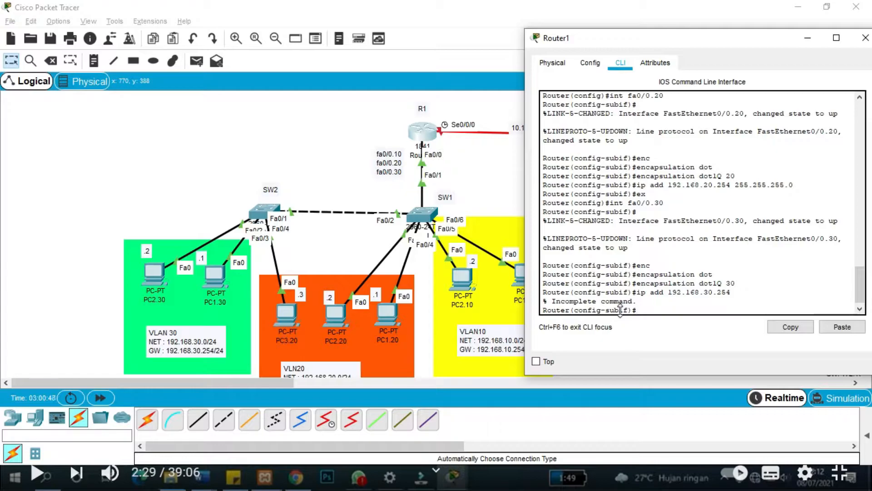
key("Up")
type("255.255.255.")
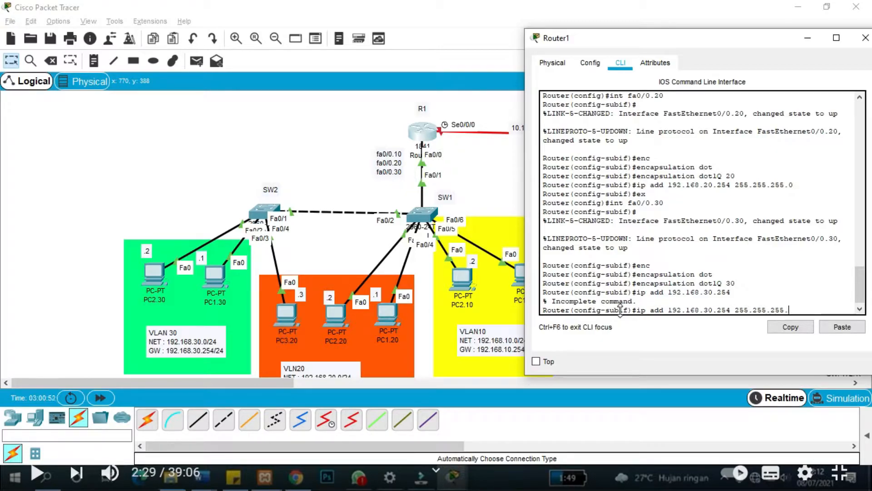
type("0")
key("Return")
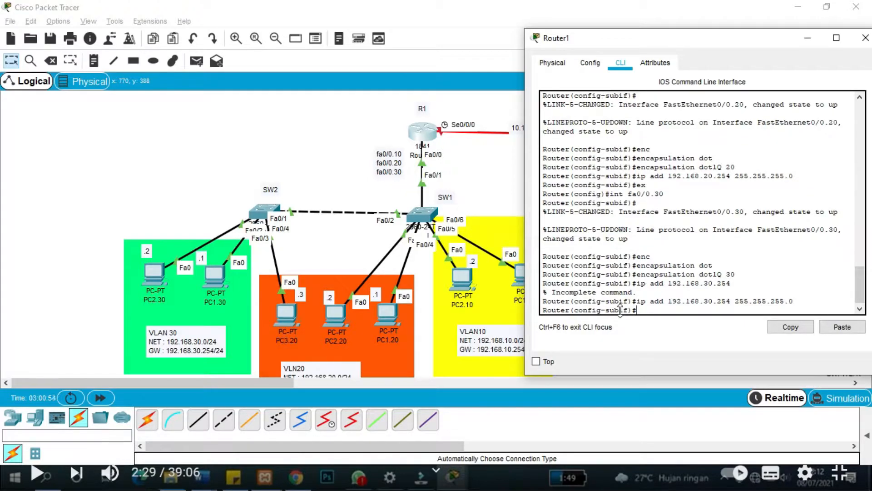
type("3")
key("BackSpace")
type("ex")
key("Return")
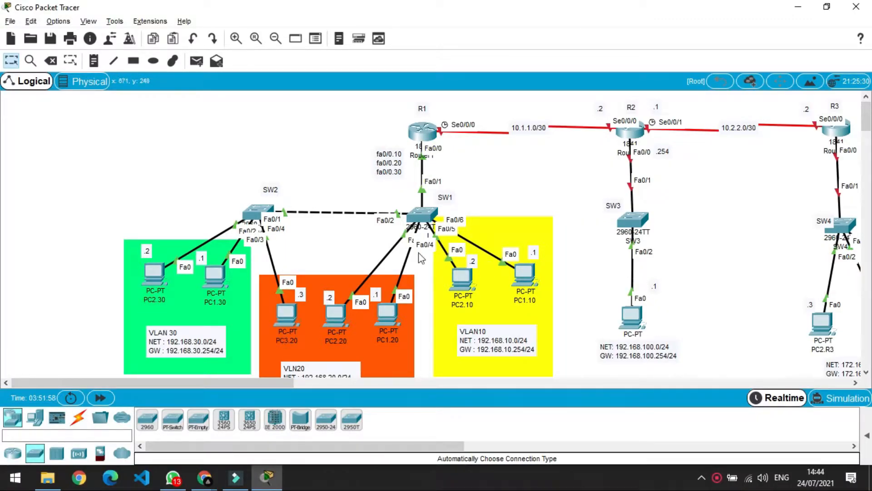
Scroll down to read the task list, then back up to the R1, R2, R3 topology.
scroll(393, 258, "down", 10)
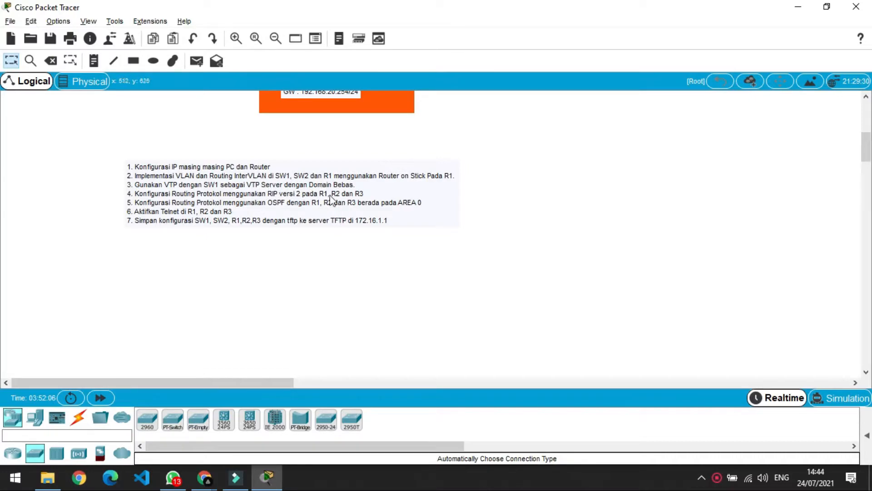
scroll(400, 216, "up", 4)
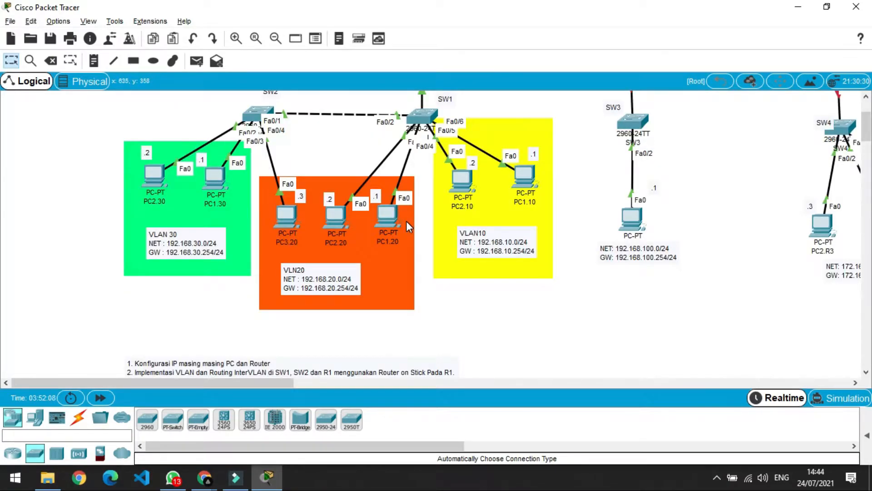
scroll(406, 220, "up", 2)
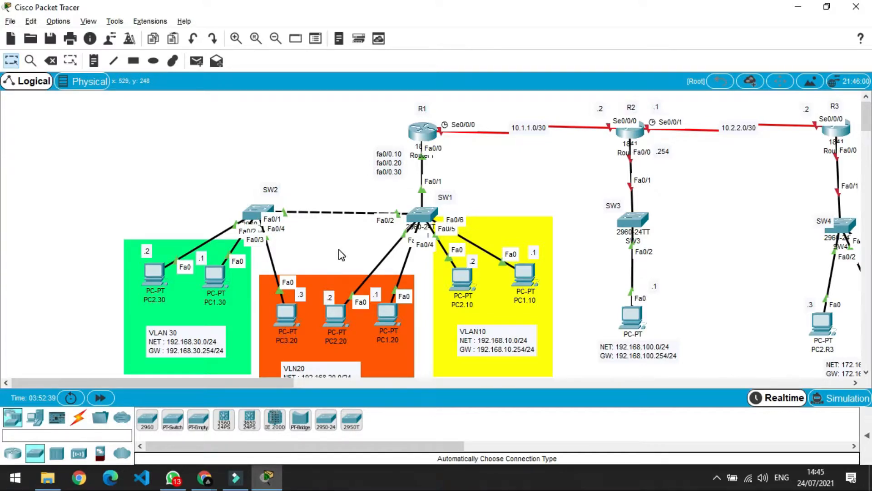
In the first switch's CLI, enter global configuration and rename it SW1.
left_click(426, 218)
left_click(354, 84)
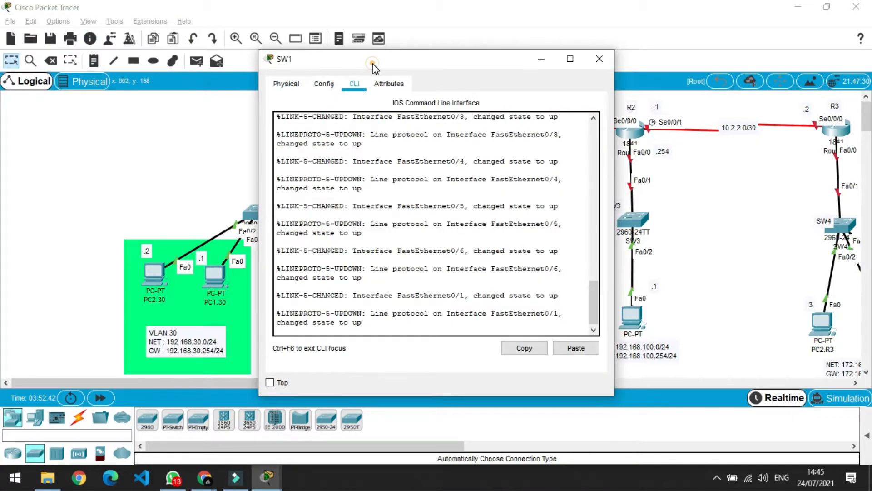
left_click_drag(372, 64, 524, 48)
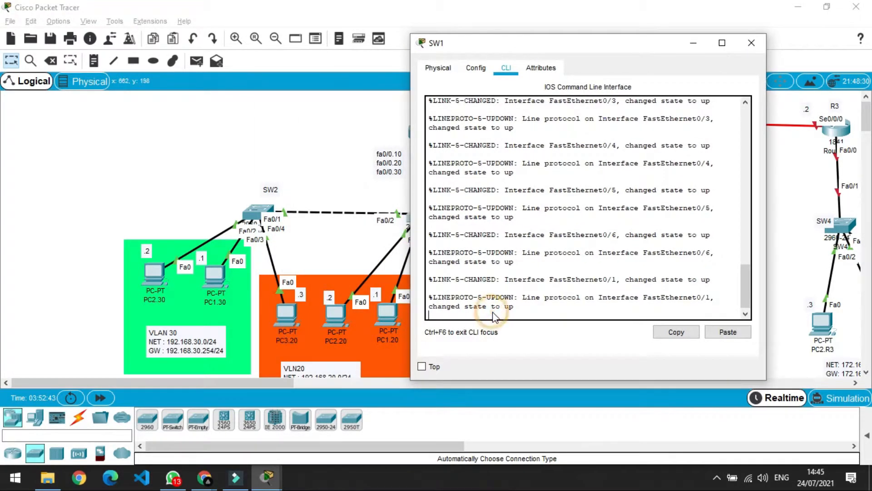
key("Return")
type("en")
key("Return")
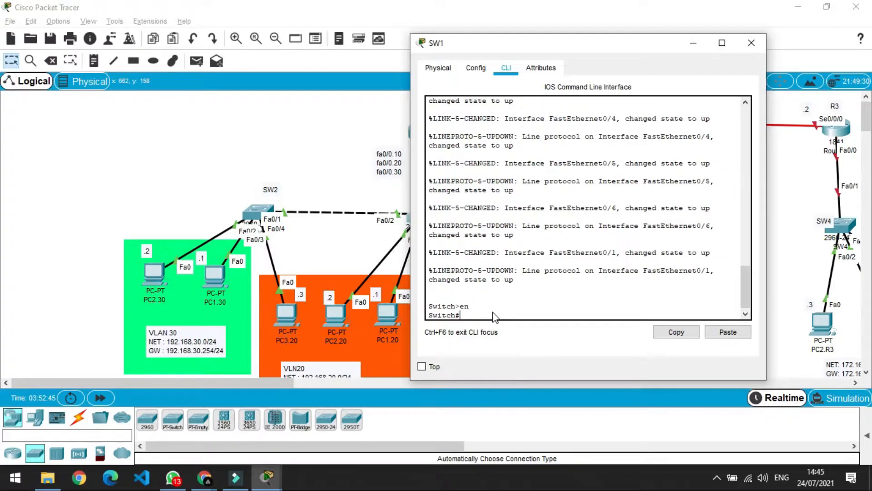
type("conf t")
key("Return")
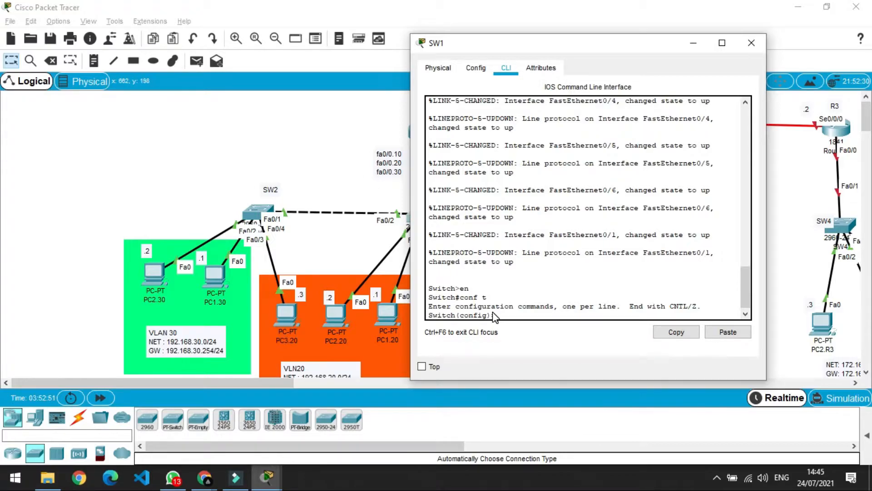
type("hostname SW1")
key("Return")
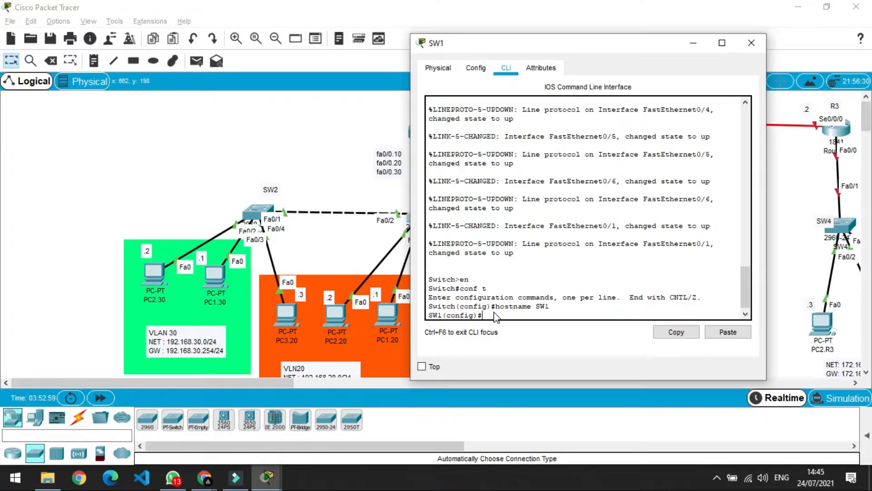
Make SW1's port Fa0/1 a trunk with switchport mode trunk.
left_click_drag(618, 52, 698, 49)
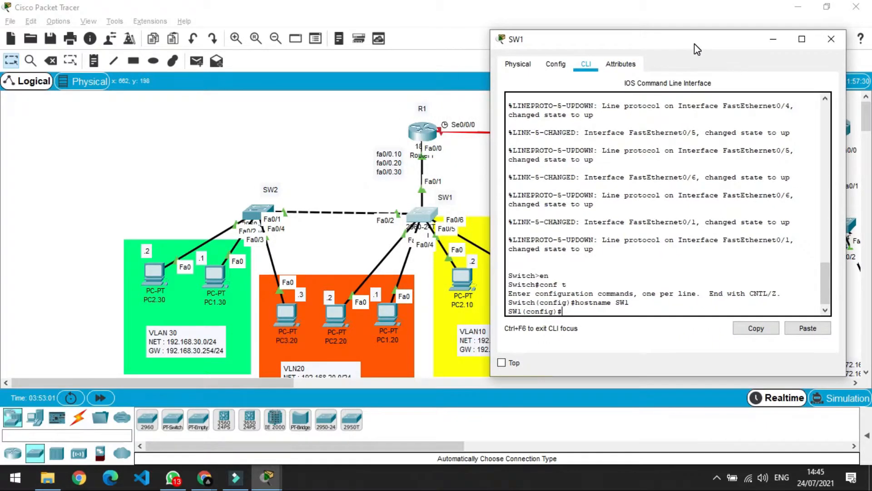
type("int fa0/1")
key("Return")
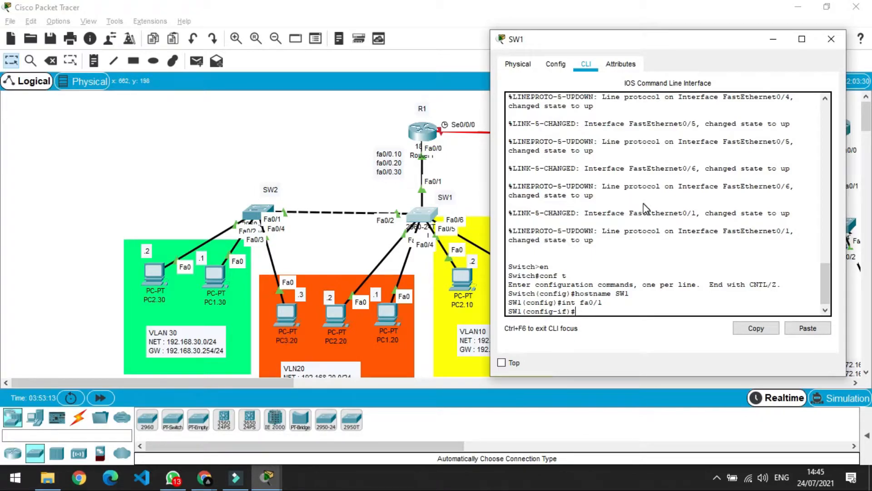
type("sw")
key("Tab")
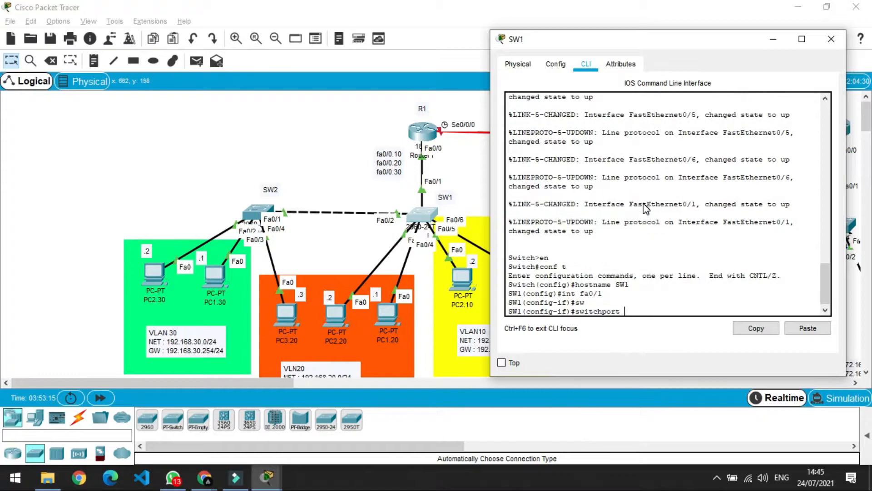
type("mode th")
key("Tab")
key("Return")
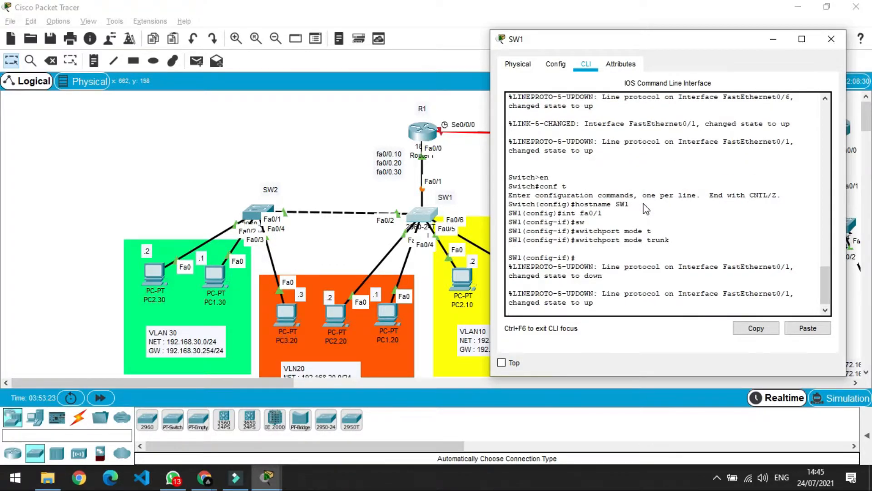
key("Return")
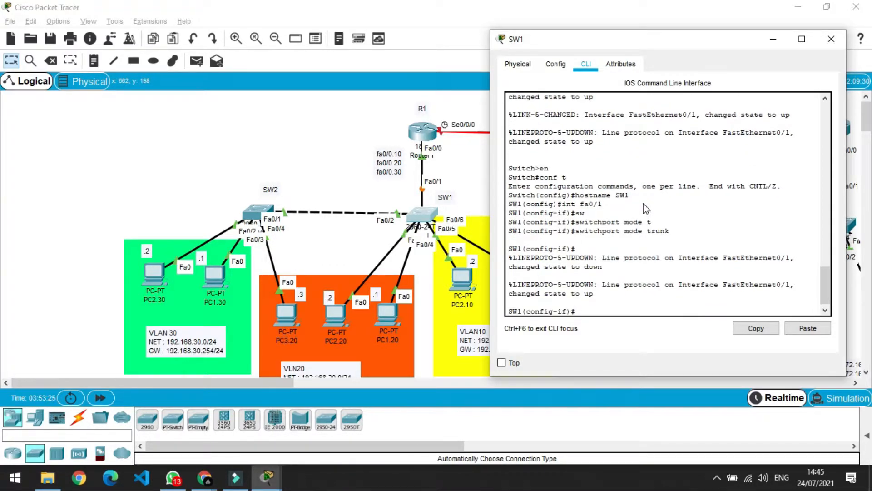
type("ex")
key("Return")
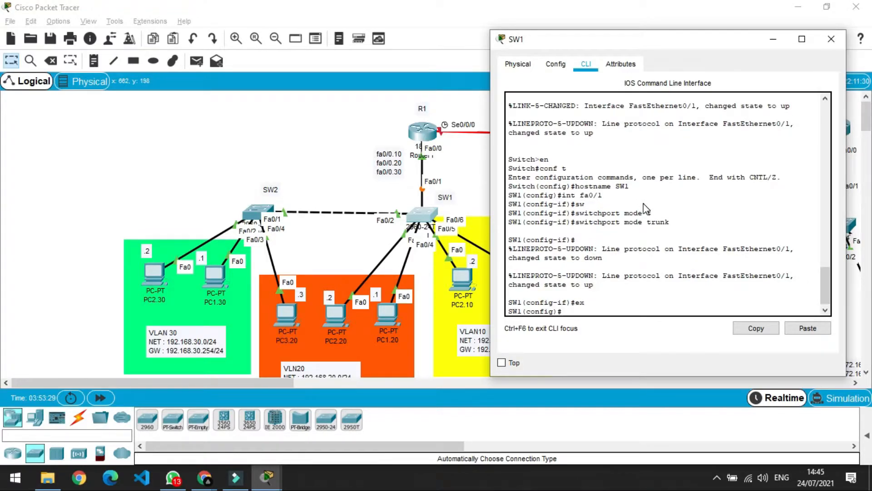
Make SW1's port Fa0/2 a trunk and close the SW1 window.
type("int fa0/2")
key("Return")
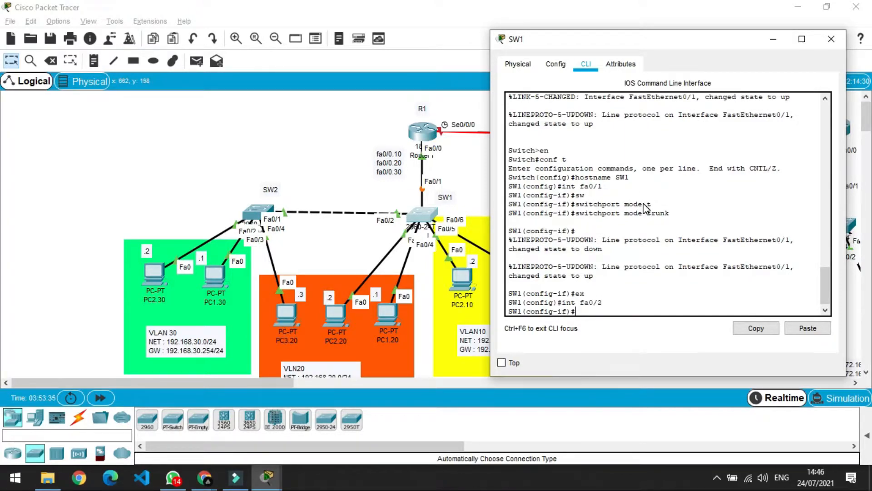
type("ww")
key("Tab")
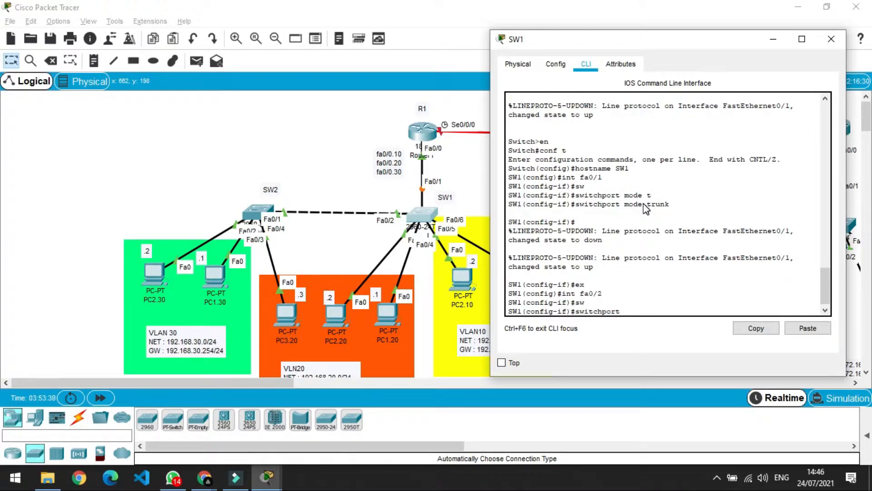
type("mode tr")
key("Tab")
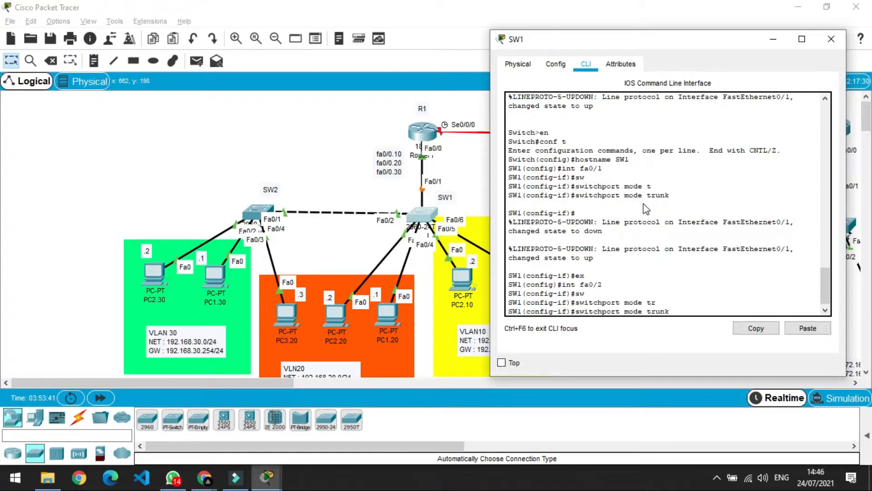
key("Return")
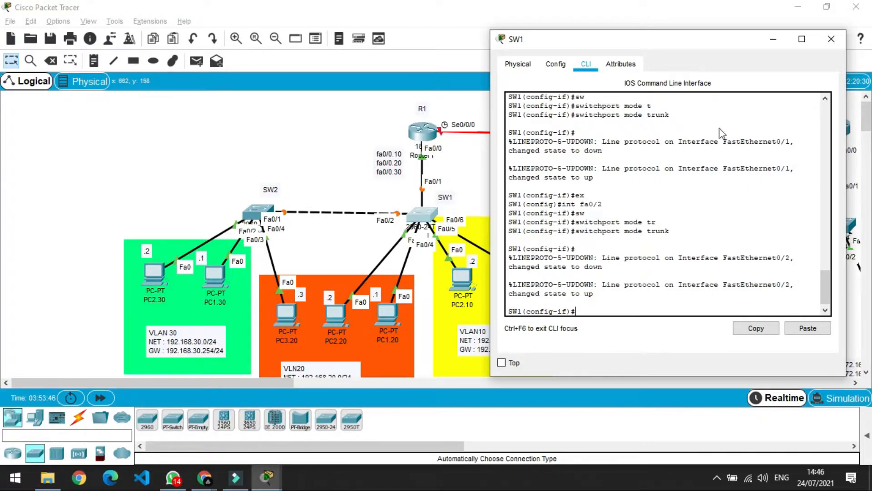
left_click(831, 39)
In the second switch's CLI, enter global configuration and set hostname SW2.
left_click(306, 146)
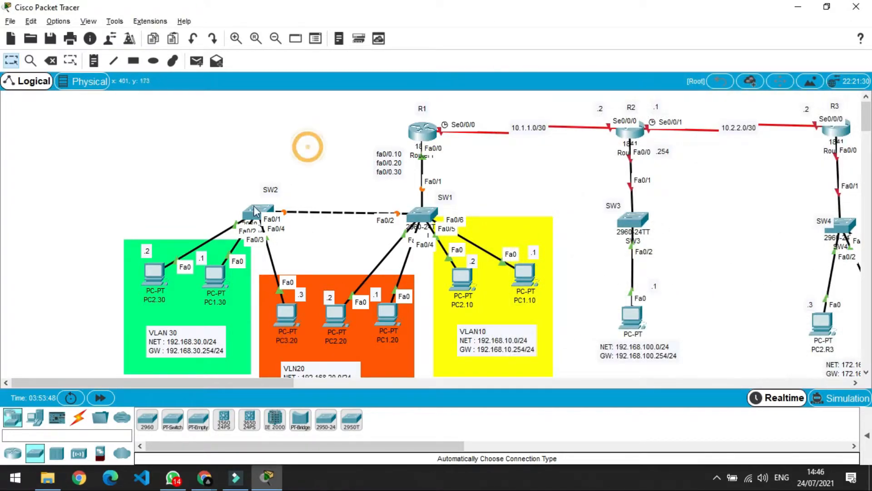
left_click(254, 211)
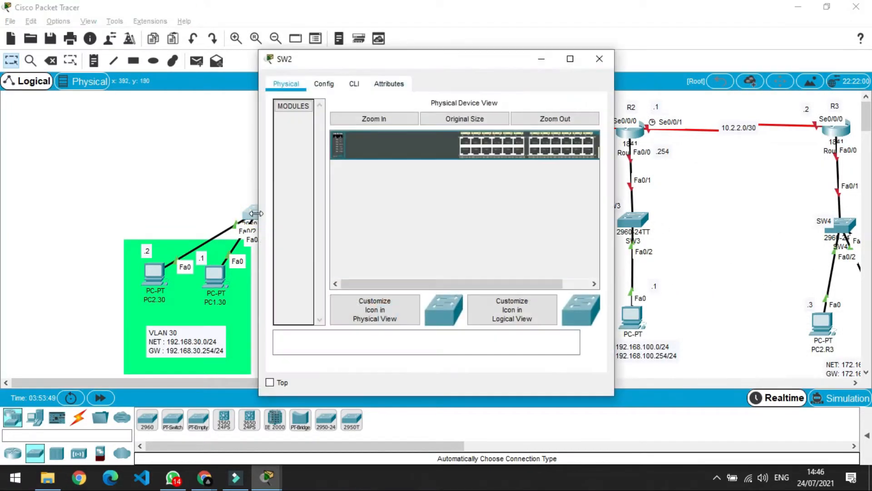
left_click(354, 84)
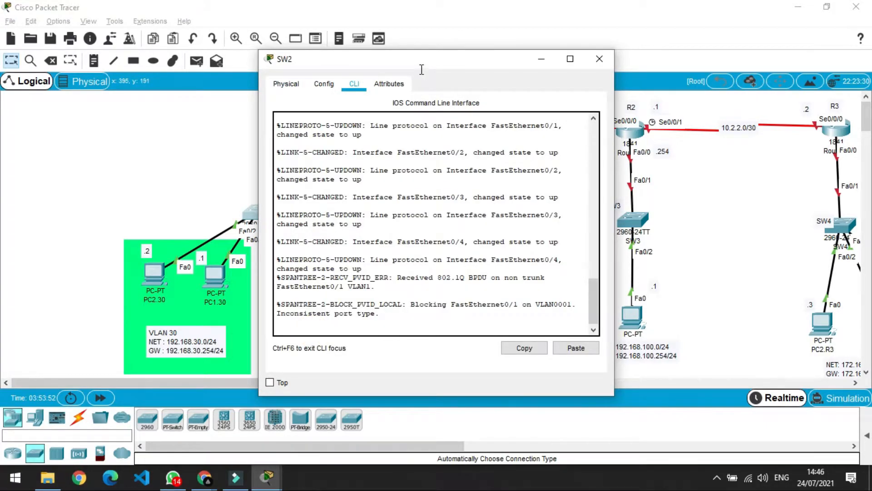
left_click_drag(418, 67, 536, 68)
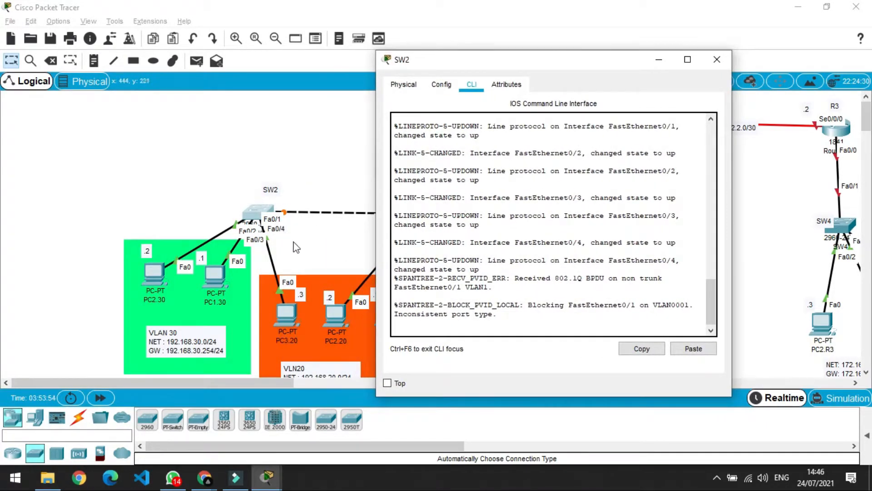
key("Return")
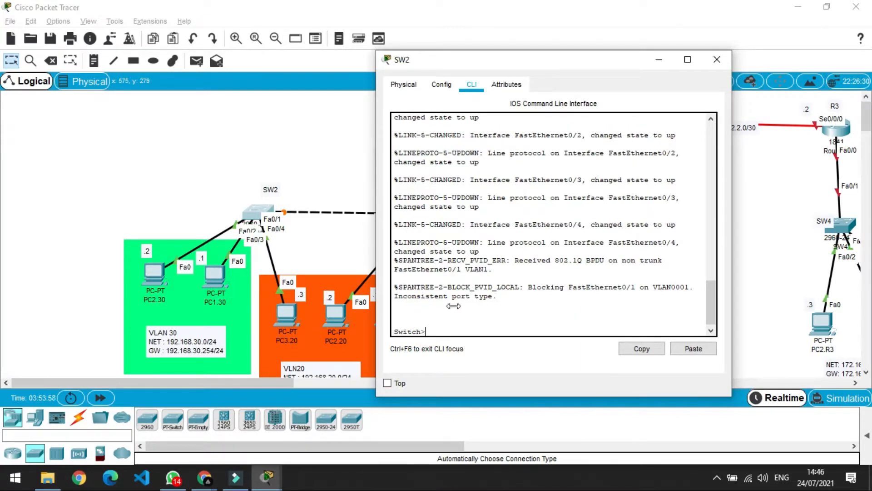
left_click(438, 323)
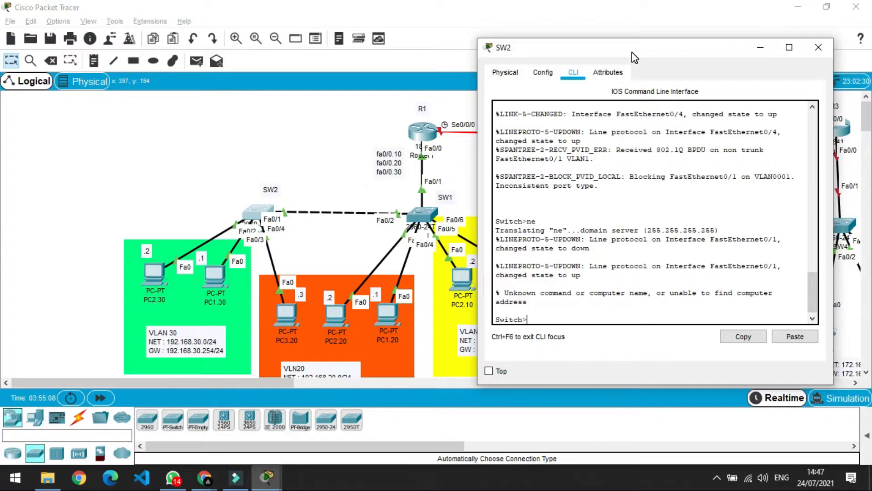
type("en")
key("Return")
type("conf t")
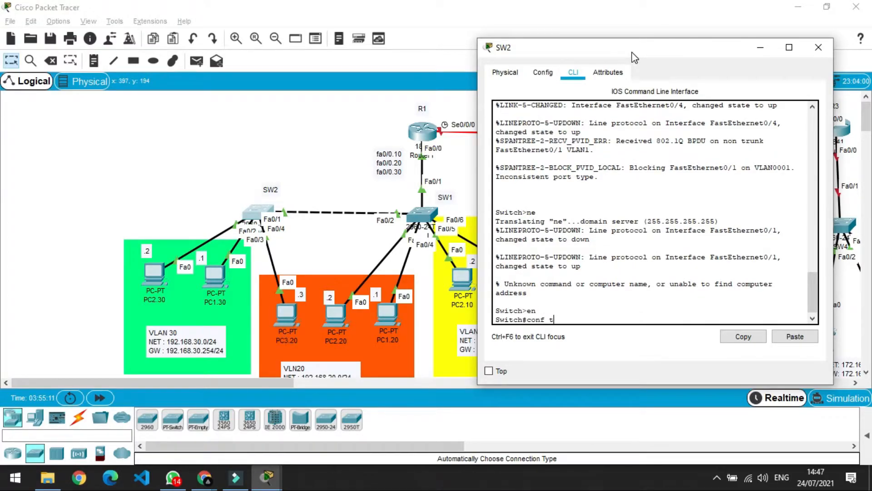
key("Return")
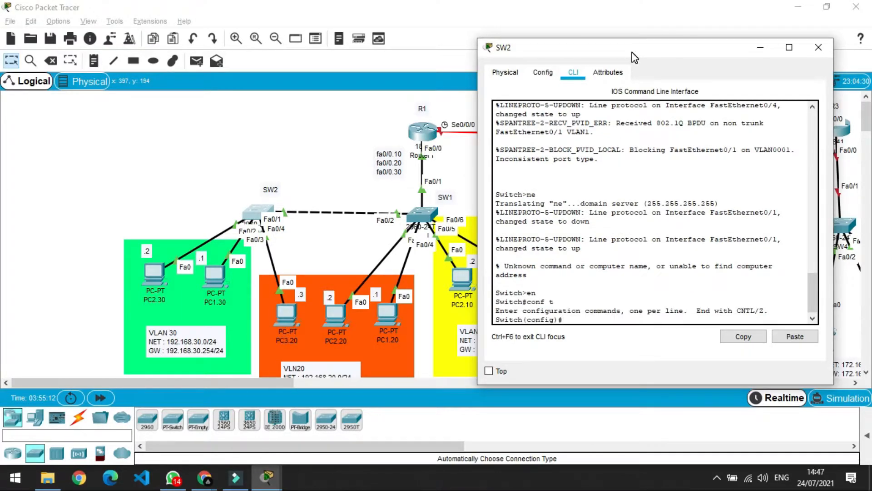
type("hostn")
key("Tab")
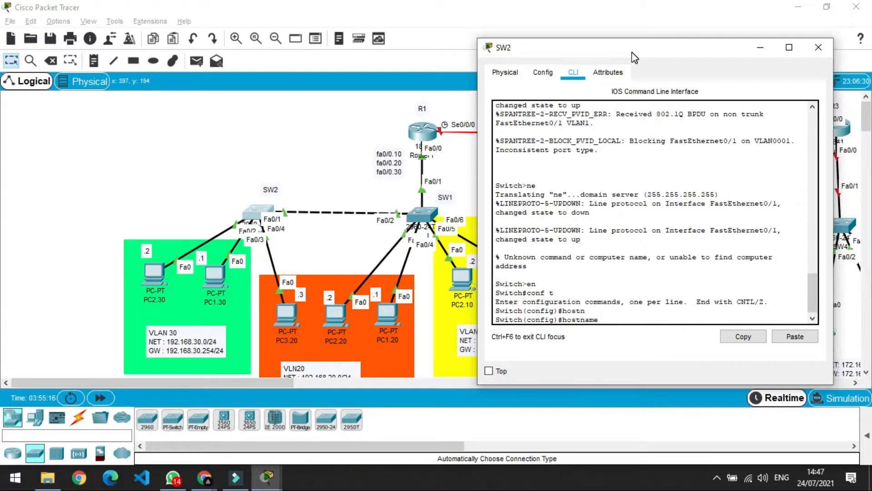
type("SW2")
key("Return")
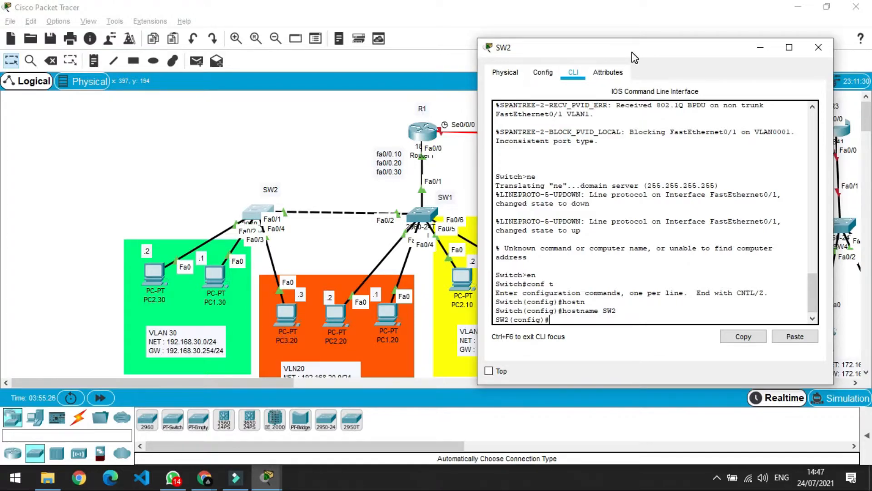
Make SW2's port Fa0/1 a trunk and close the SW2 window.
type("int fa0/1")
key("Return")
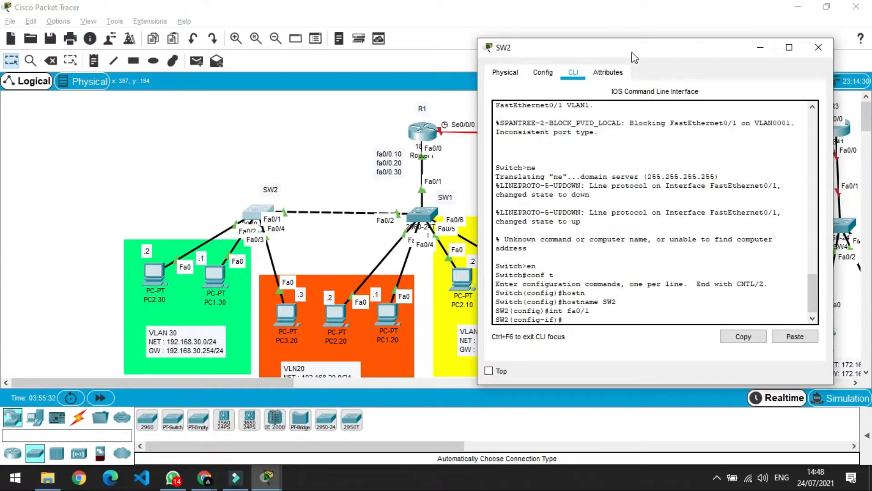
type("sw")
key("Tab")
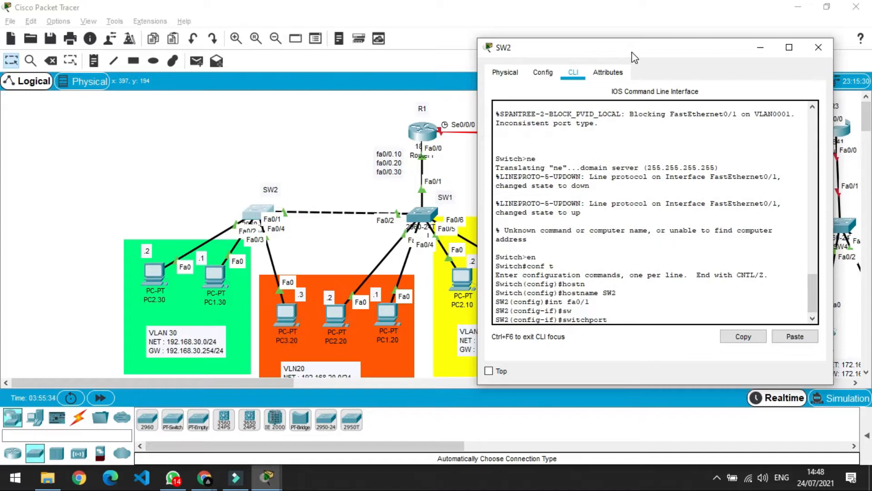
type("mode tr")
key("Tab")
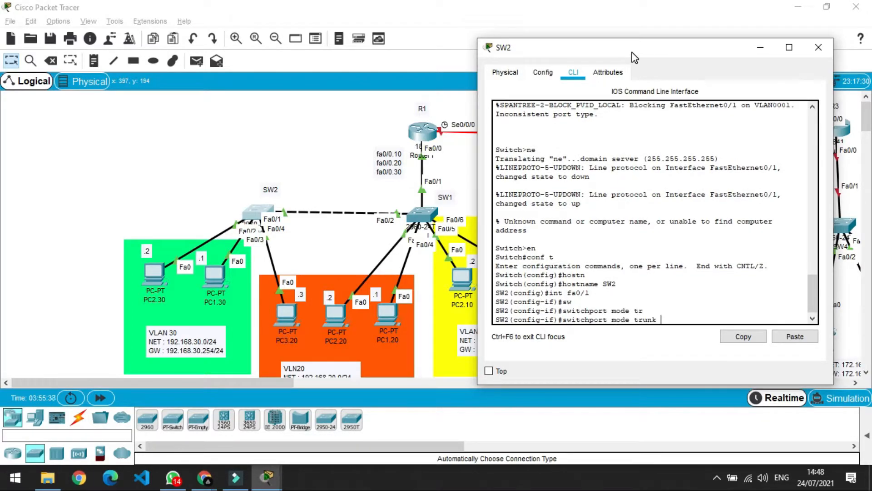
key("Return")
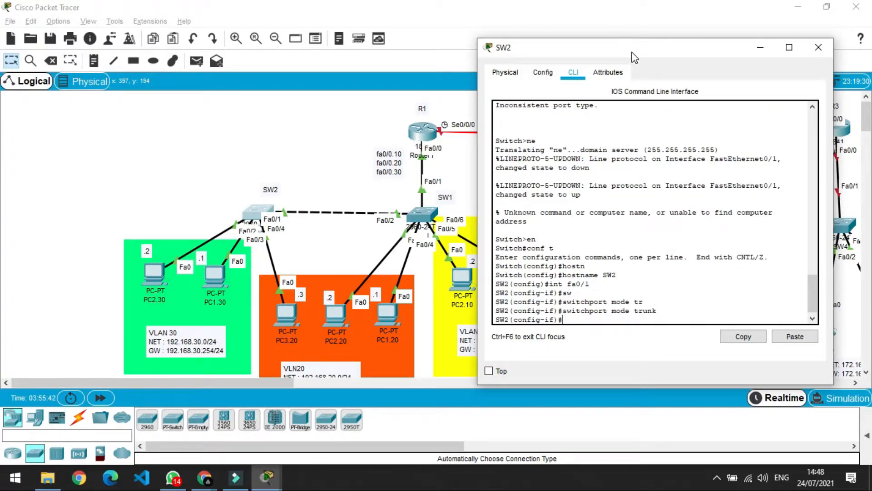
type("ex")
key("Return")
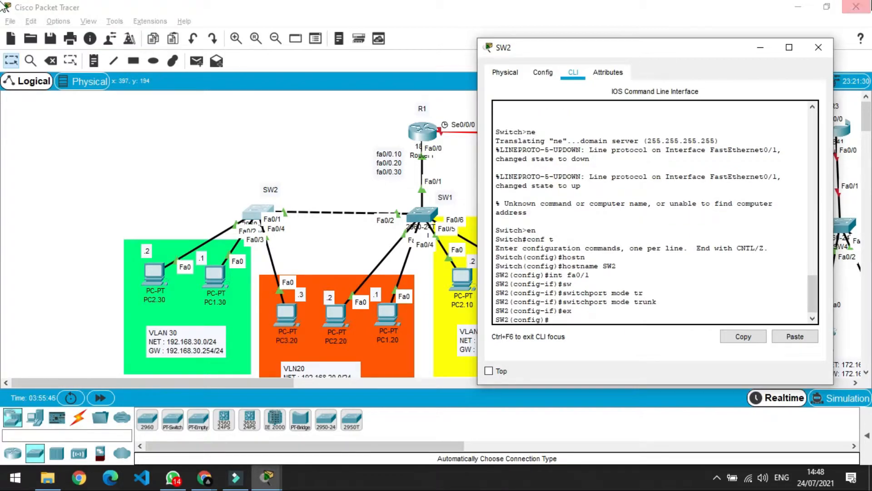
left_click(818, 47)
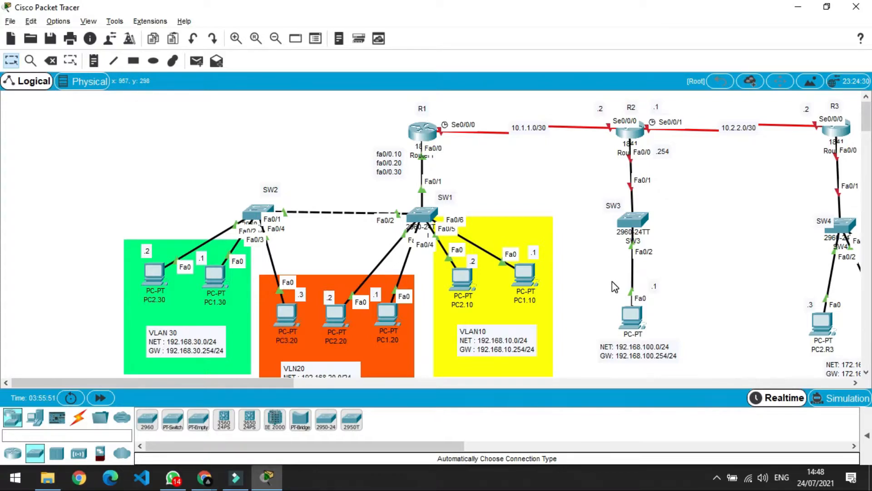
Reopen SW1's CLI and set it to VTP server mode.
left_click(424, 222)
left_click_drag(402, 66, 607, 43)
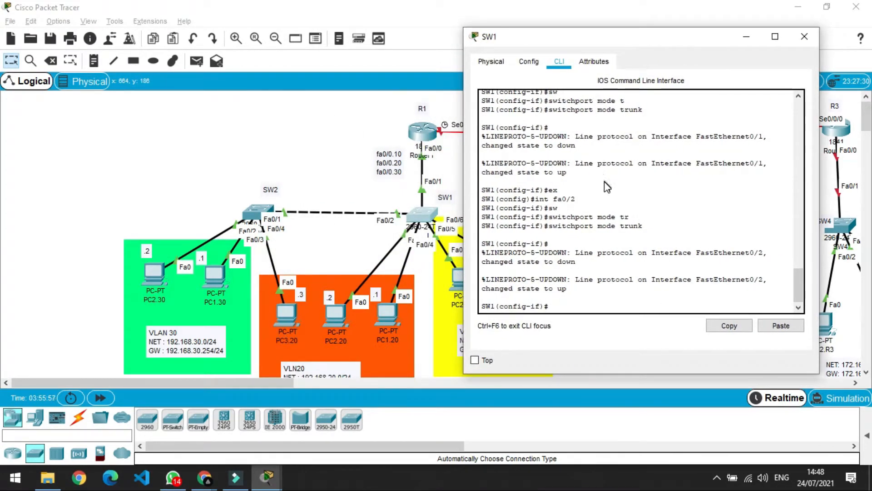
type("ex")
key("Return")
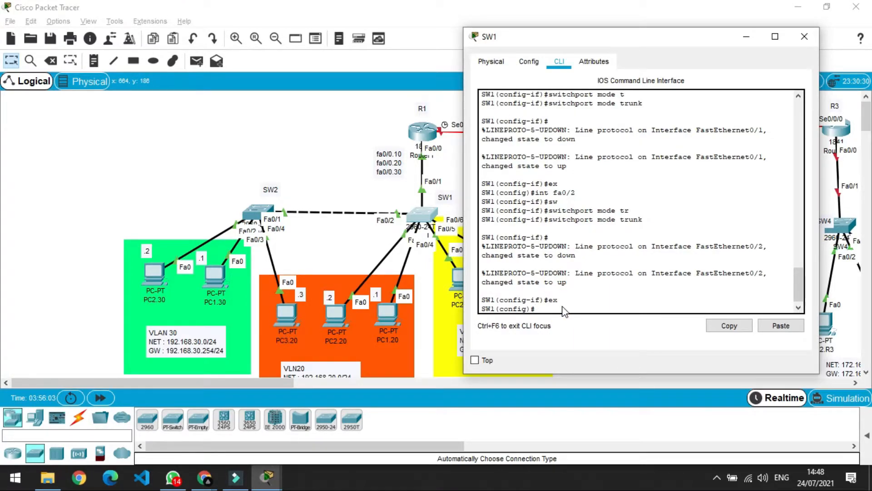
type("vtp mode server")
key("Return")
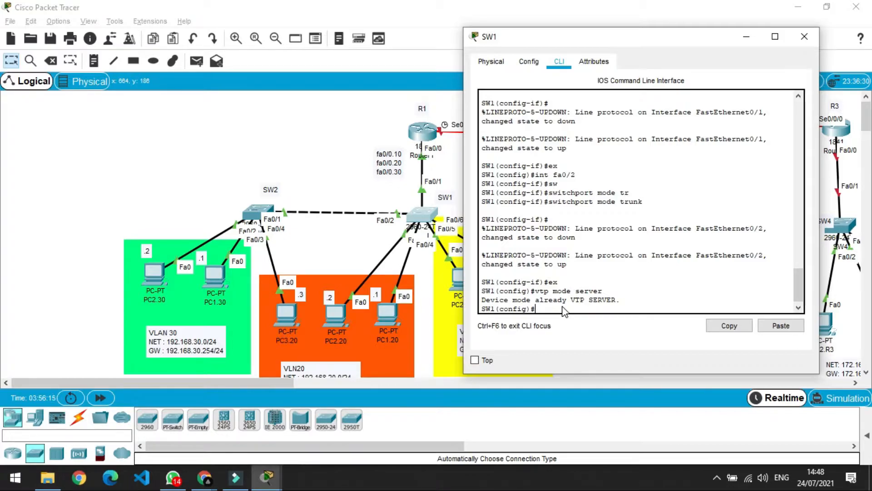
Set SW1's VTP domain to humam with a VTP password, then close the window.
type("vtp domain humam")
key("Return")
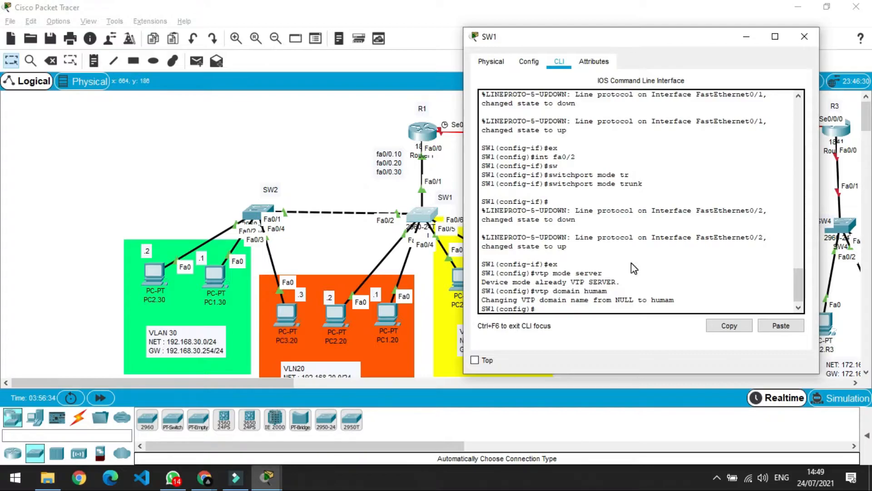
type("vtp pas")
key("Tab")
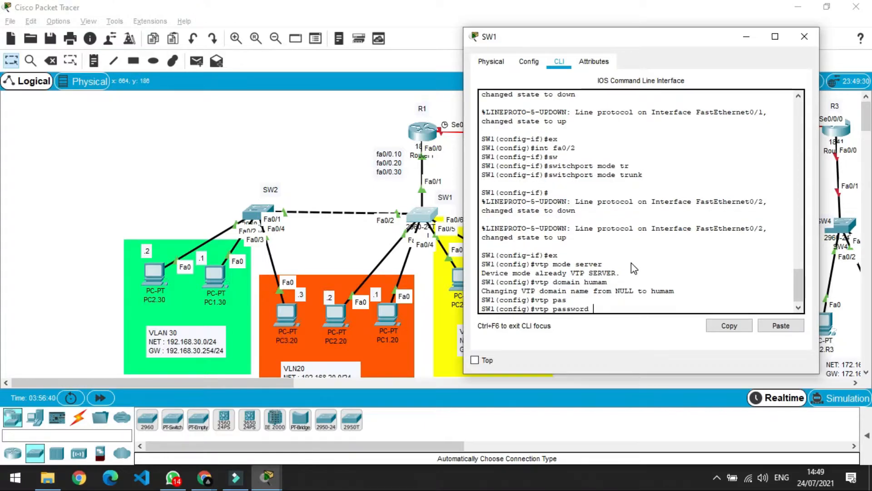
type("humam")
key("Return")
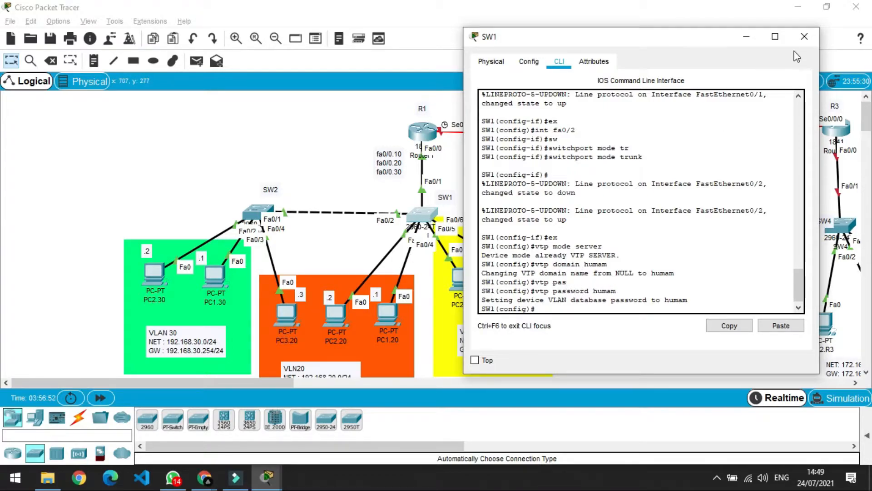
left_click(804, 36)
Open SW2's CLI and set it to VTP client mode.
left_click(385, 153)
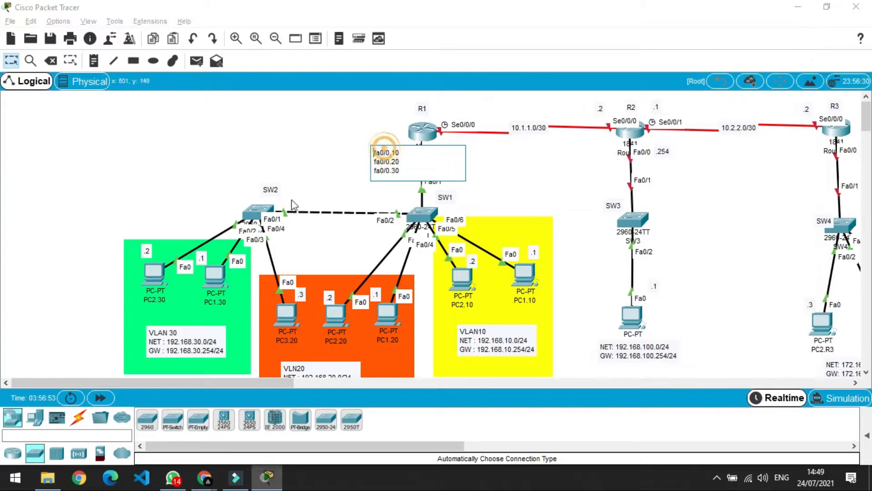
left_click(251, 205)
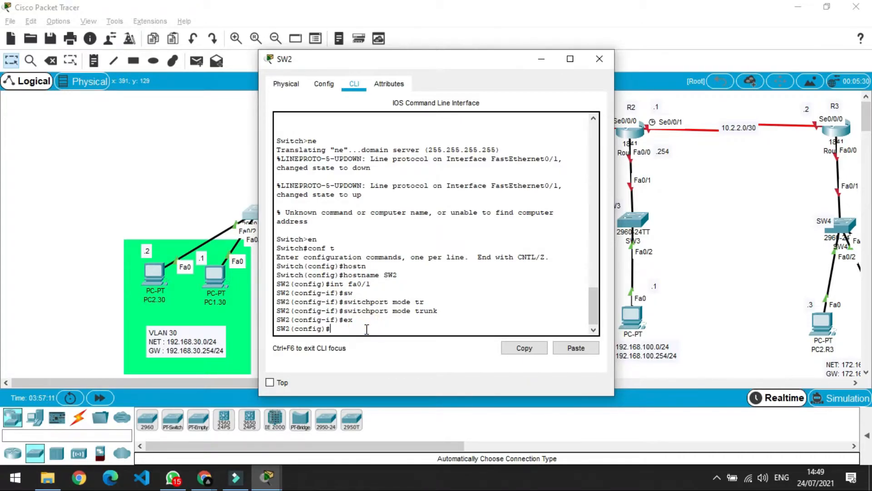
type("vtp mode cliet")
key("BackSpace")
key("BackSpace")
key("BackSpace")
key("BackSpace")
type("l")
key("Tab")
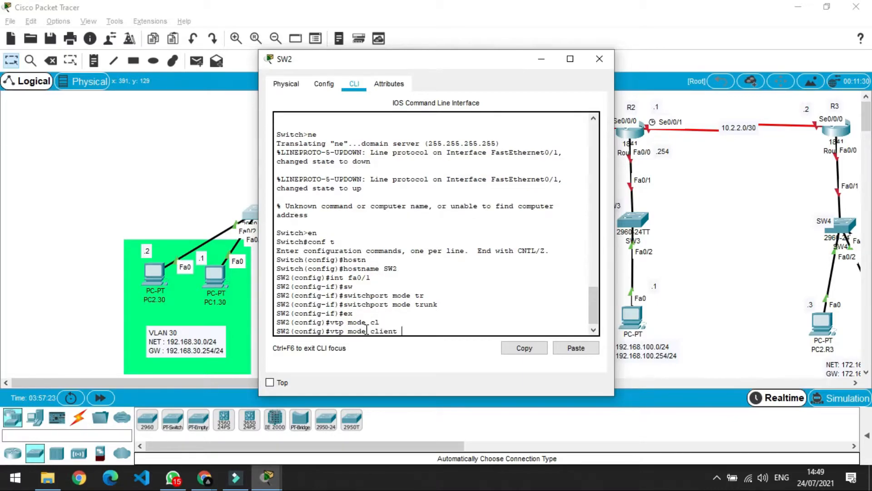
key("Return")
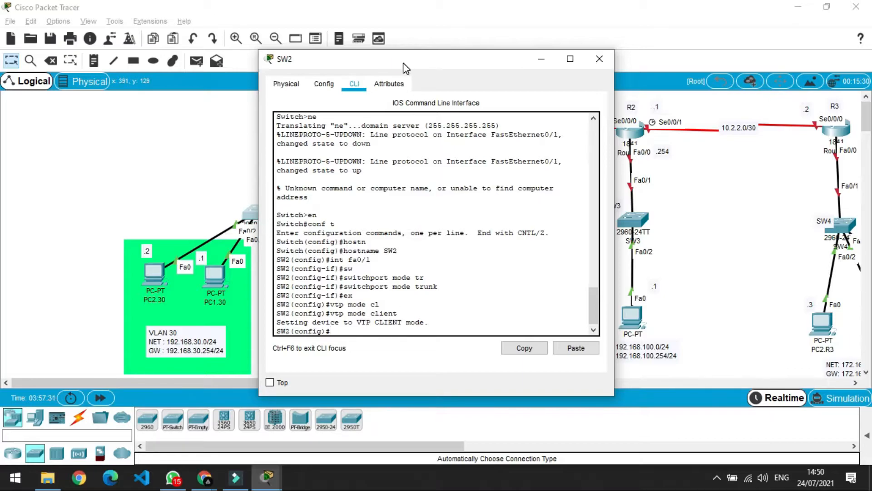
Set SW2's VTP domain to humam and enter the matching VTP password.
left_click_drag(407, 68, 617, 67)
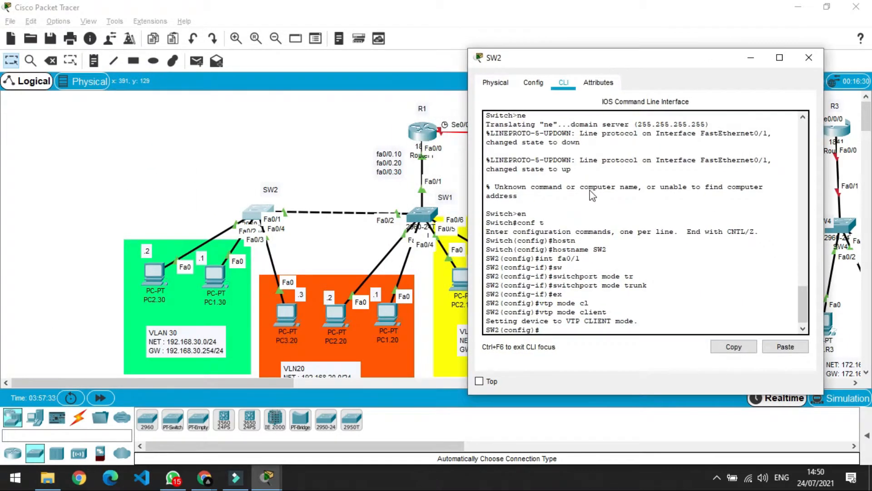
left_click(565, 329)
type("vtp domain humam")
key("Return")
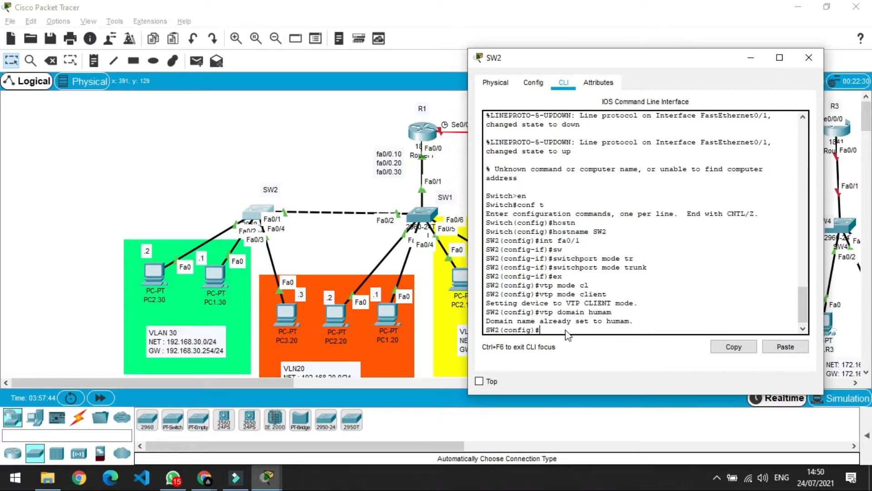
type("vtp pass")
key("Tab")
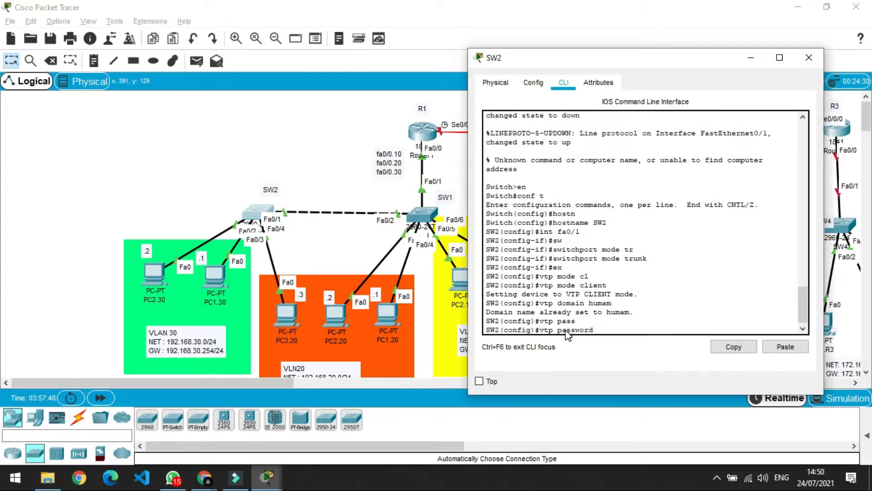
type("humam")
key("Return")
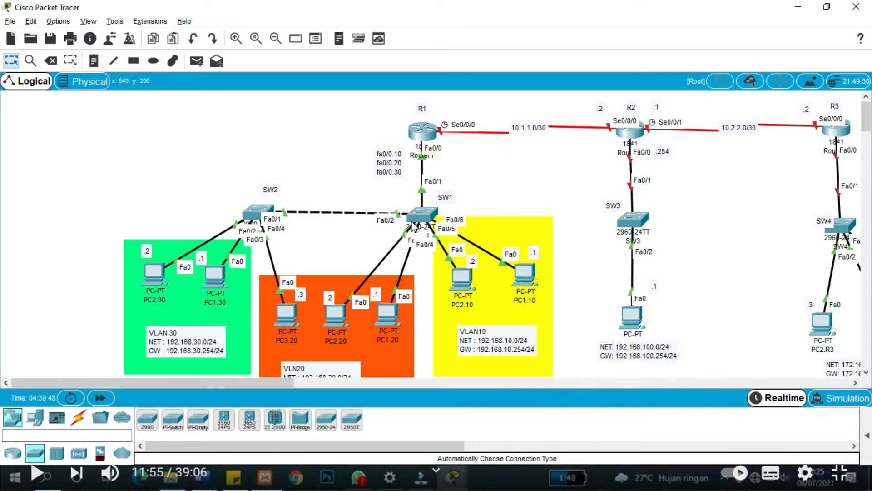
Enter global configuration mode on SW1's CLI with conf t.
mouse_move(418, 224)
left_click(422, 214)
left_click(310, 329)
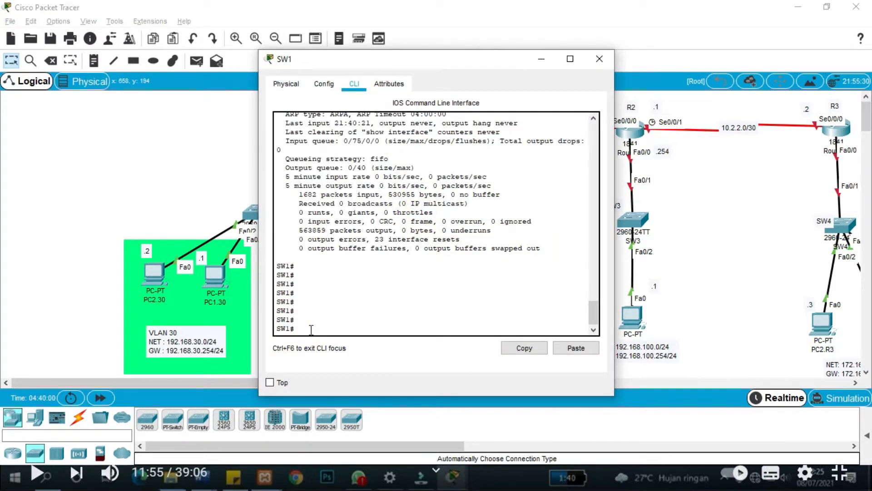
type("conf t")
key("Return")
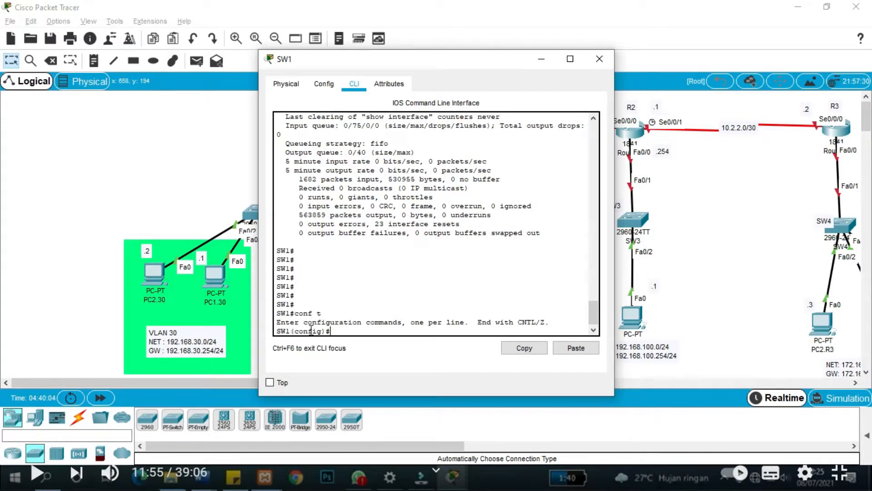
Create VLAN 10 on SW1 named VLAN10.
type("valn")
key("BackSpace")
key("BackSpace")
key("BackSpace")
type("lan 10")
key("Return")
type("name")
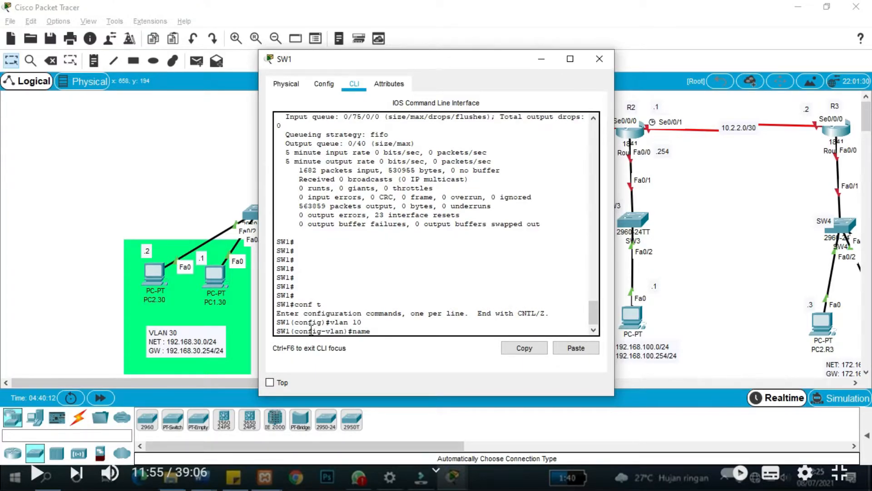
type(" VLAN 10")
key("BackSpace")
key("BackSpace")
type("10")
key("Return")
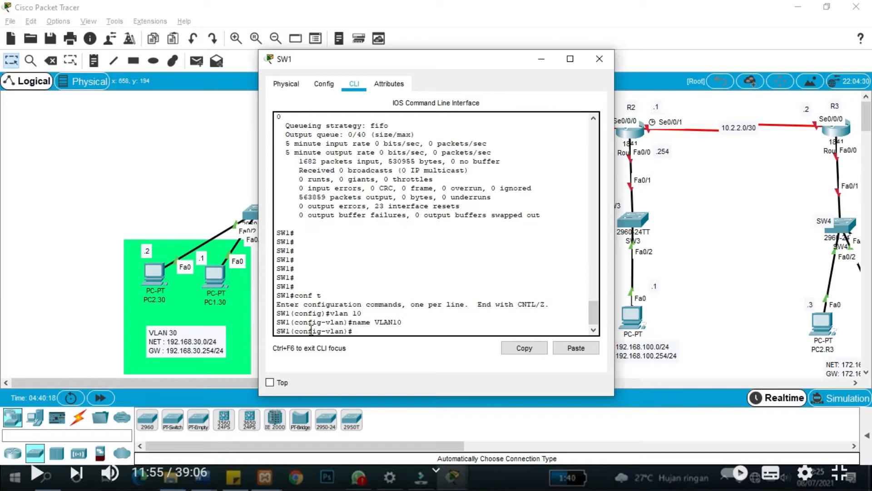
key("Return")
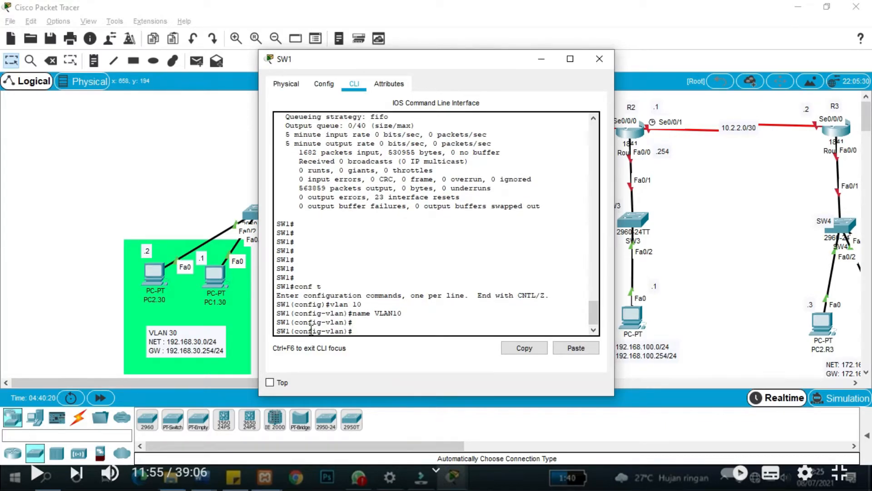
type("ex")
key("Return")
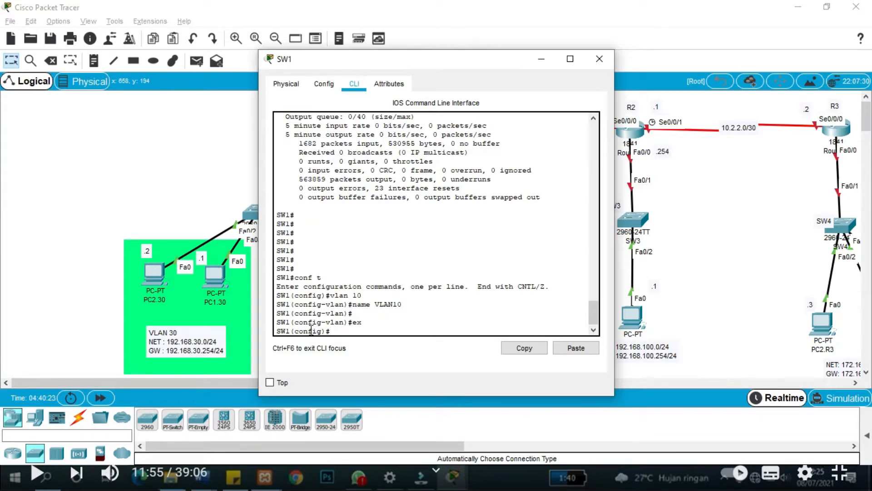
Create VLAN 20 on SW1 named VLAN20.
type("vlan 20")
key("Return")
type("name")
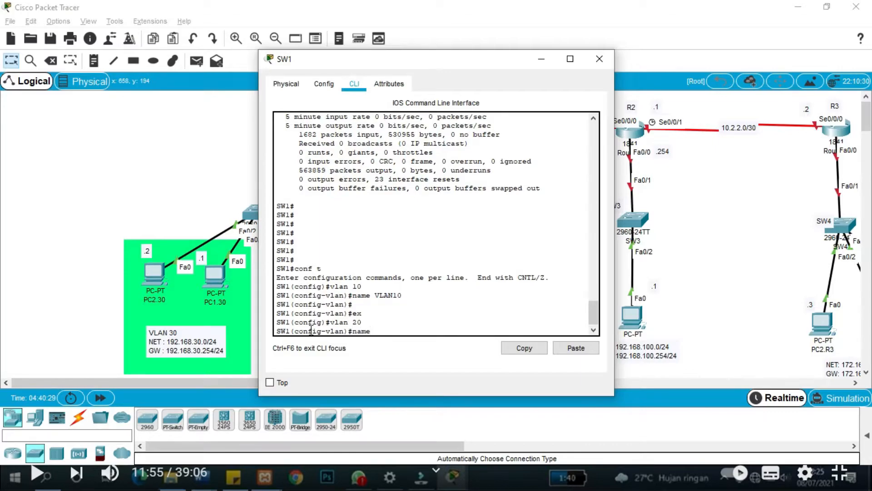
type(" VLAN")
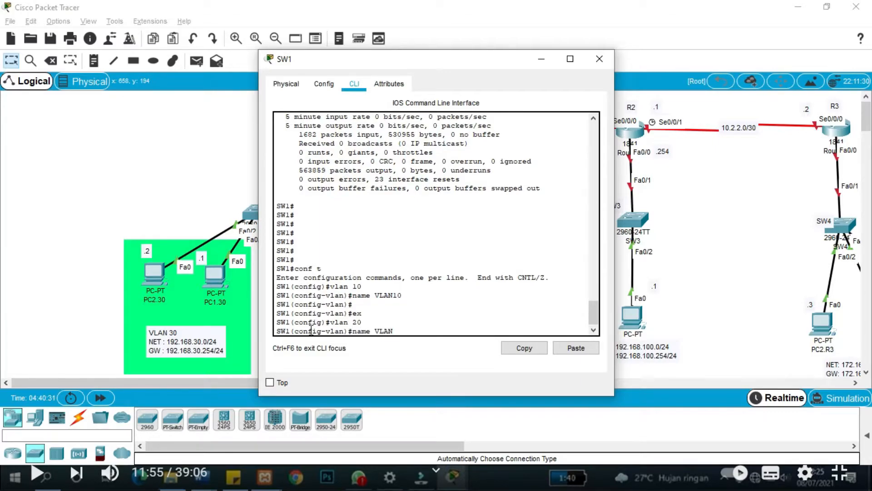
type("20")
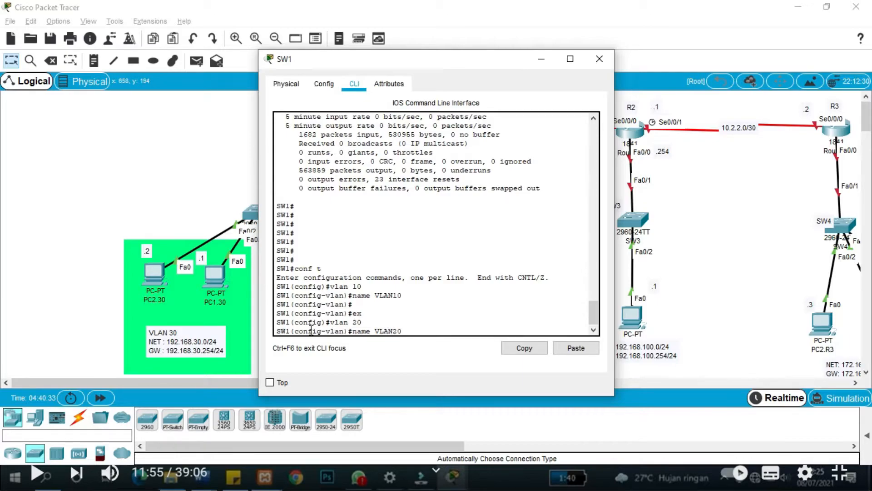
key("Return")
type("ex")
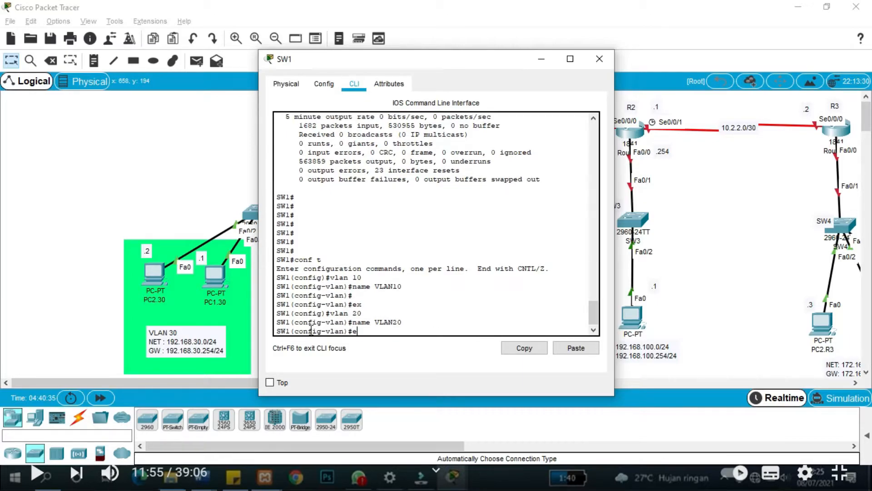
key("Return")
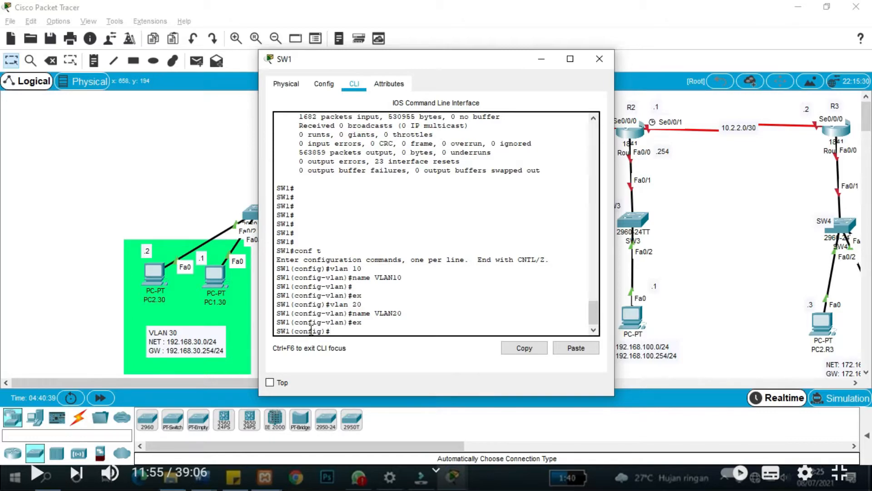
Create VLAN 30 named VLAN30, then exit back to privileged mode.
type("vlan 30")
key("Return")
type("VLA")
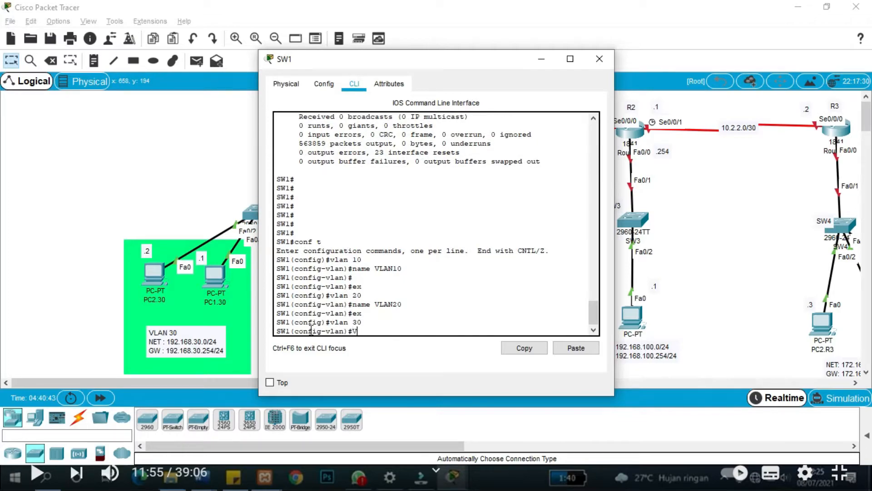
key("BackSpace")
key("BackSpace")
key("BackSpace")
type("name VLAN30")
key("Return")
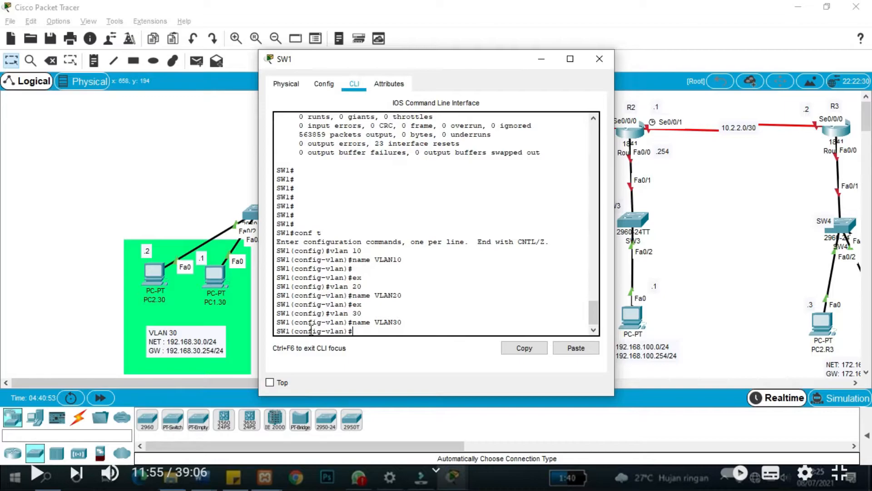
type("ex")
key("Return")
type("ex")
key("Return")
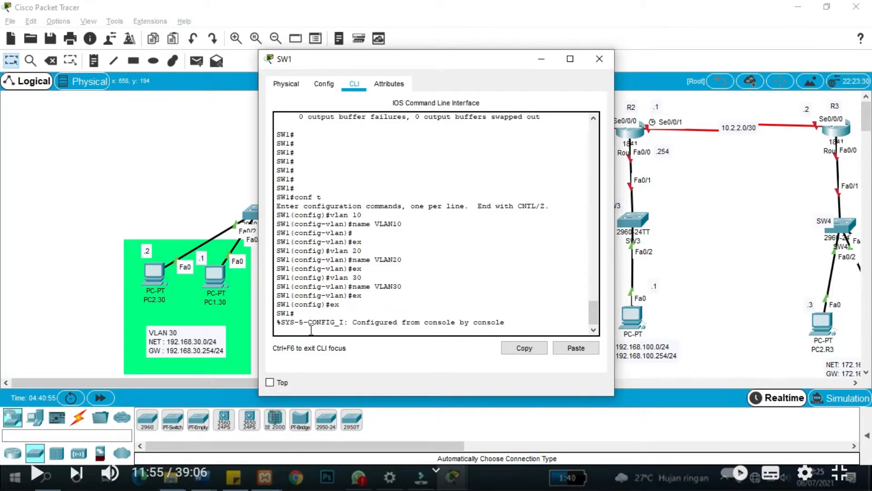
key("Return")
type("show")
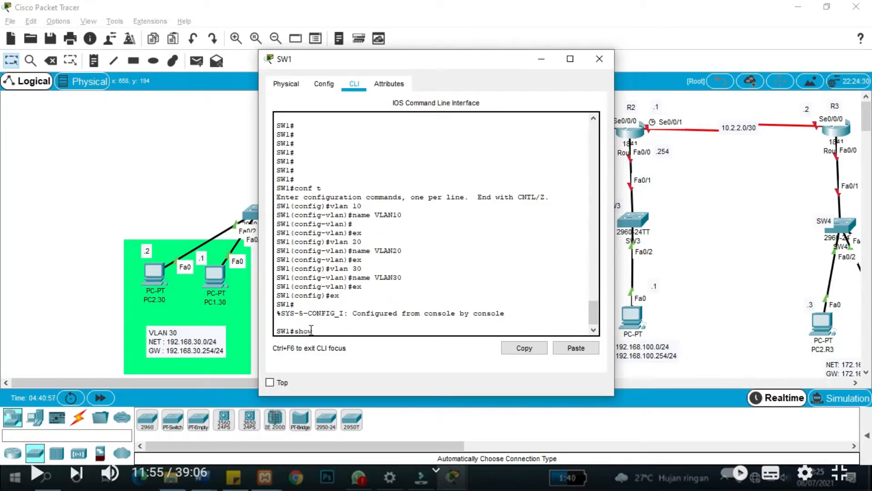
type(" vlan")
Run show vlan on SW1 to confirm VLAN10 to VLAN30, then close SW1's window.
key("Return")
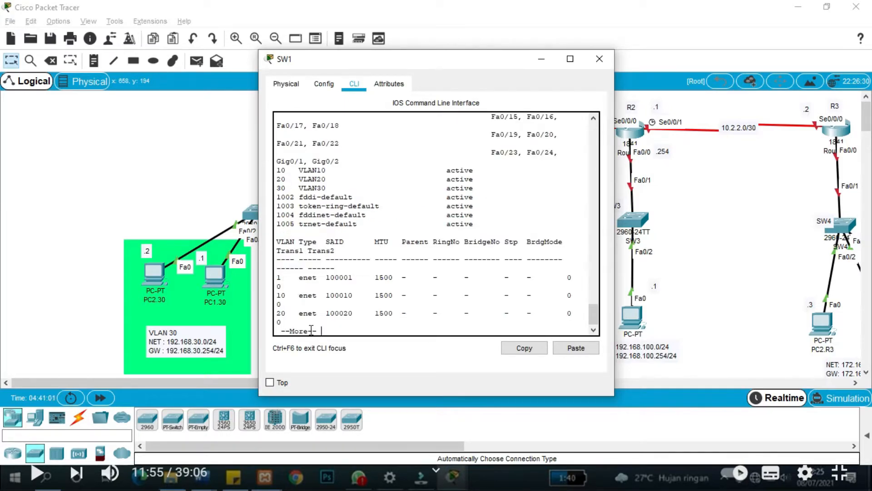
left_click_drag(326, 187, 277, 171)
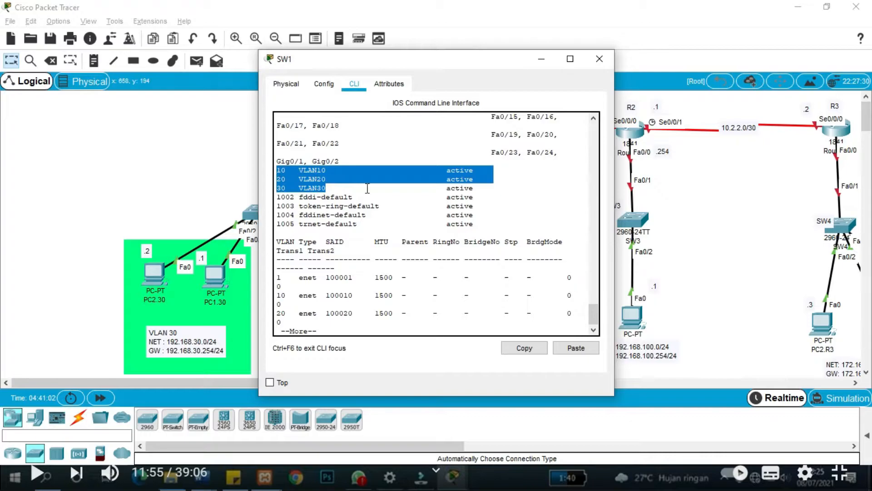
left_click_drag(482, 188, 276, 170)
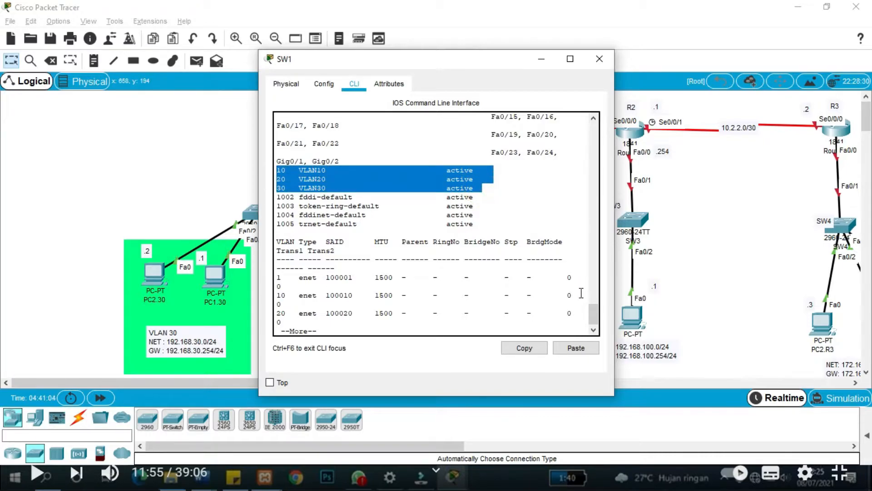
left_click(598, 64)
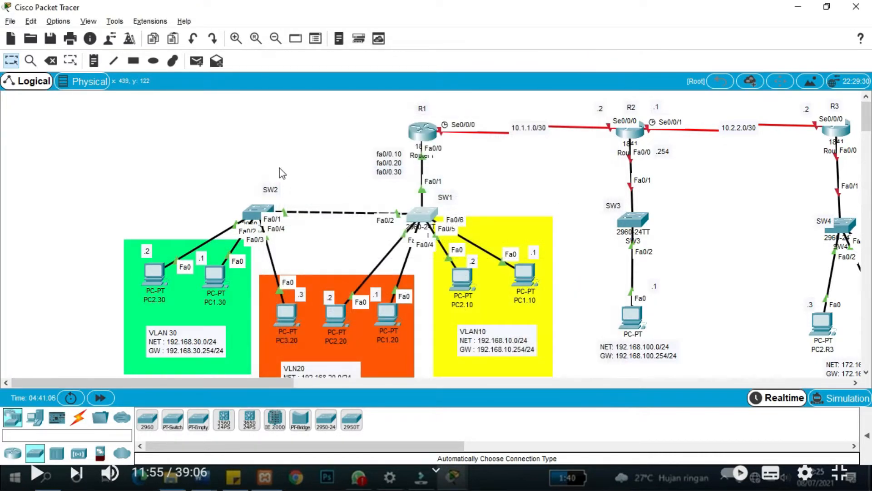
On SW2, enter privileged mode and run show vlan to confirm VLAN10 to VLAN30 propagated.
left_click(251, 206)
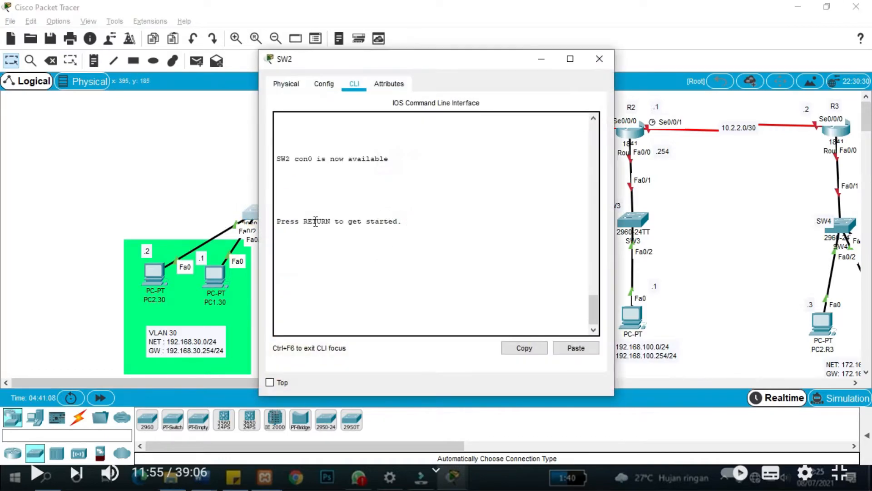
left_click(308, 320)
key("Return")
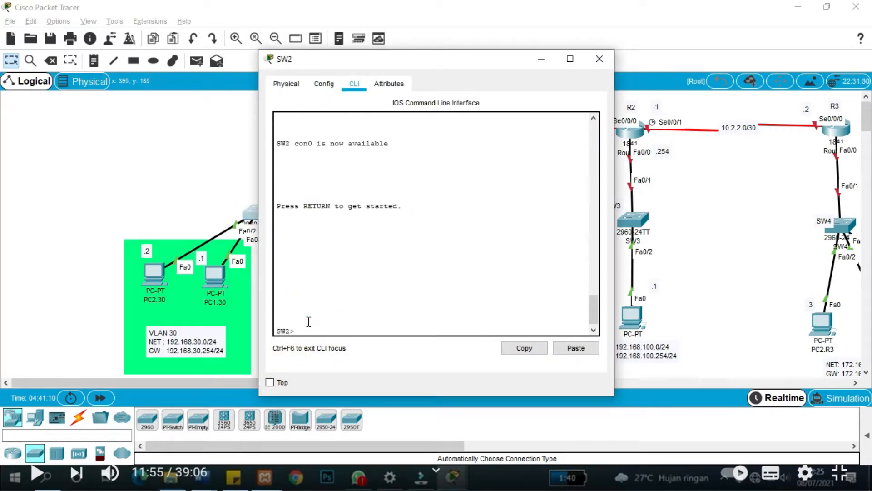
type("en")
key("Return")
type("co")
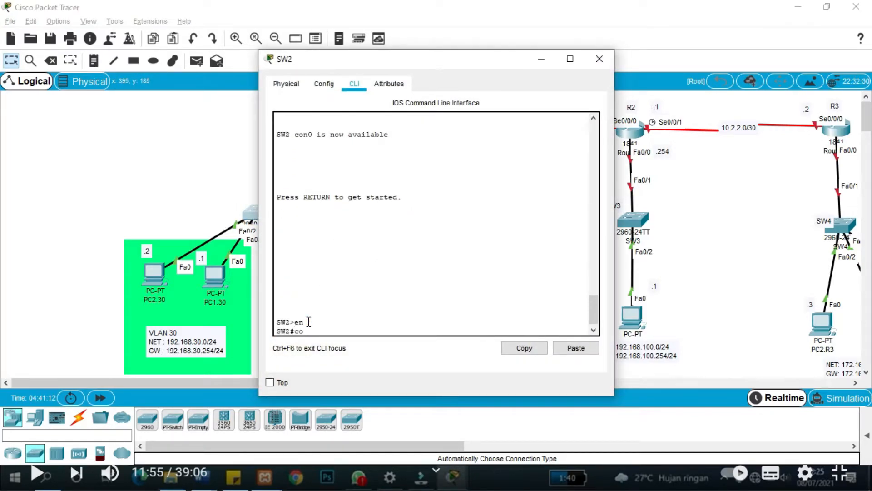
type("nf t")
key("Return")
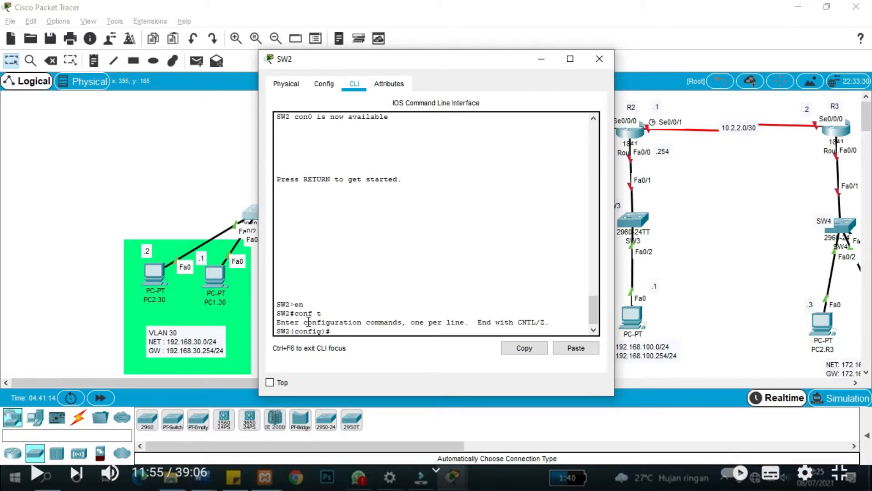
type("ex")
key("Return")
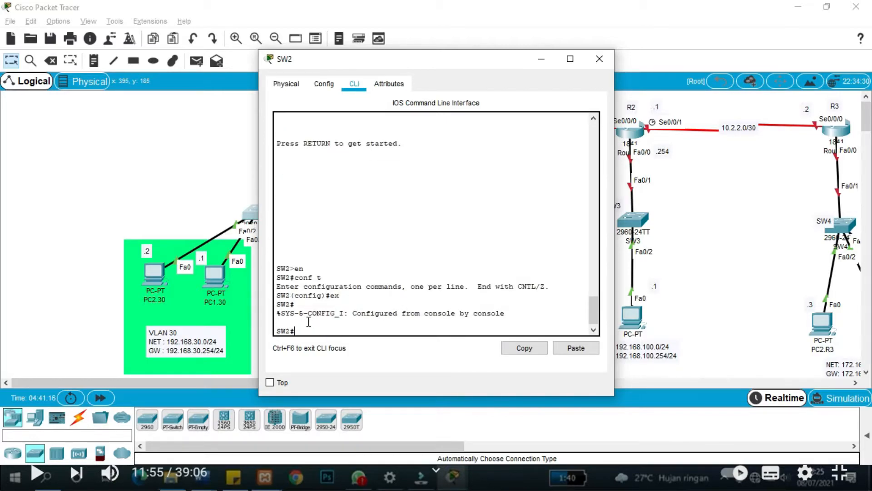
type("show vlan")
key("Return")
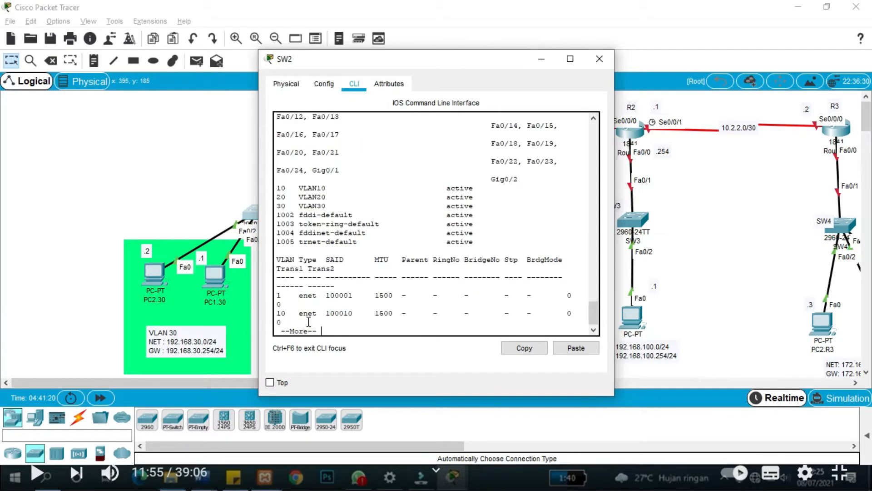
left_click_drag(480, 205, 253, 190)
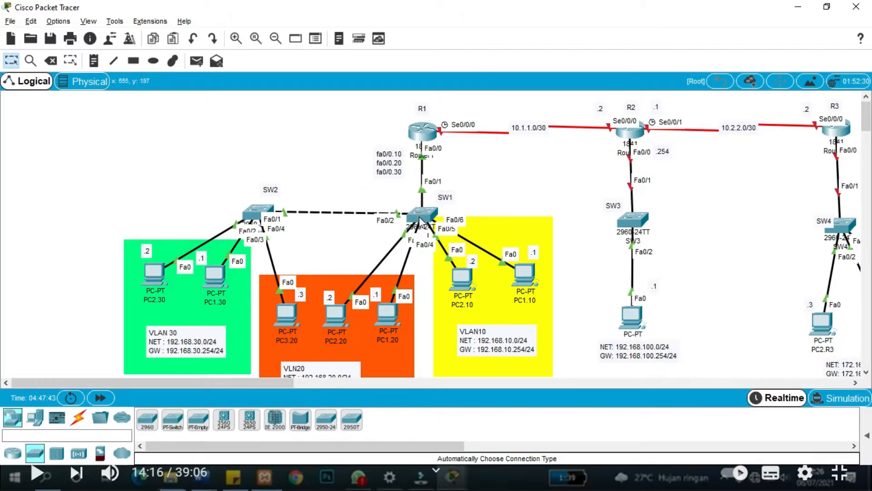
On SW1's CLI, get past the paged VLAN listing and enter global configuration with conf t.
left_click(419, 221)
left_click(332, 322)
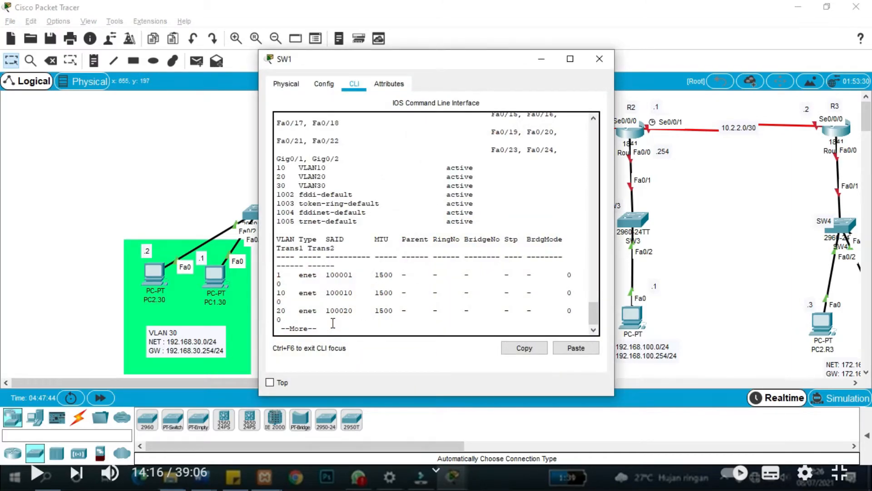
key("space")
key("Return")
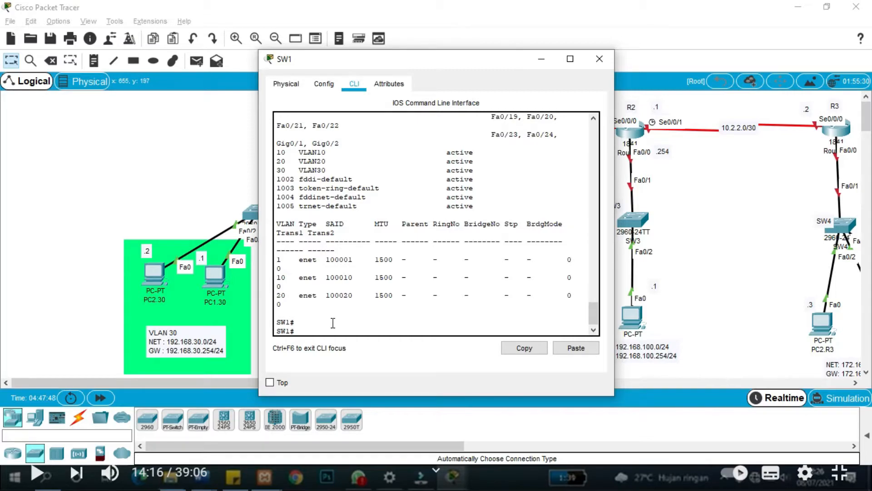
type("conf t")
key("Return")
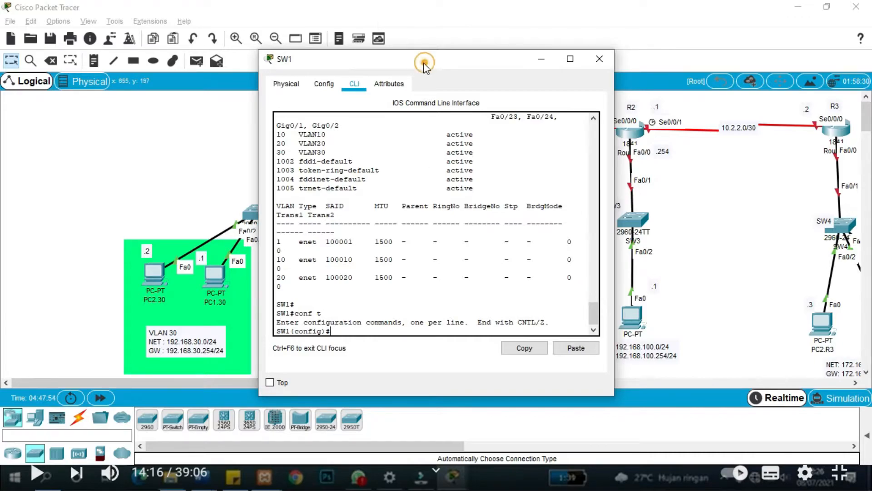
left_click_drag(426, 61, 205, 53)
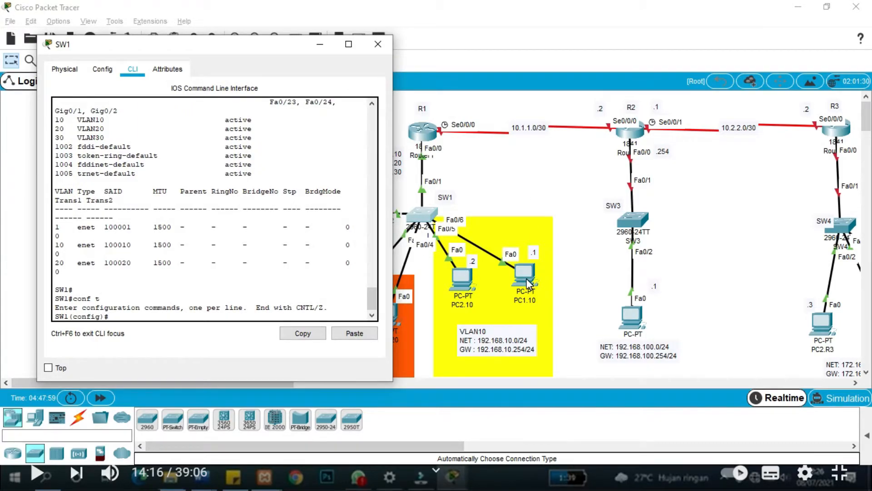
mouse_move(529, 284)
left_mouse_down()
mouse_move(544, 225)
mouse_move(559, 230)
mouse_move(562, 223)
mouse_move(528, 284)
left_mouse_up()
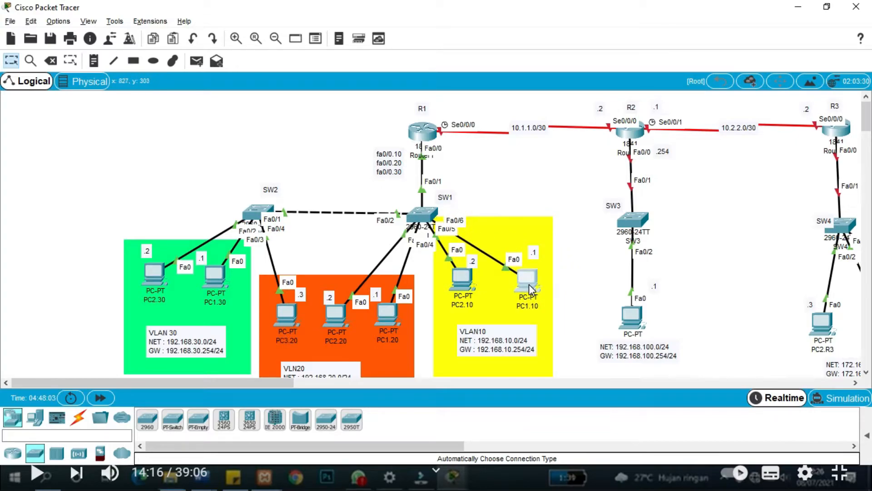
Make SW1 port Fa0/6 an access port in VLAN 10 and exit the interface.
key("alt+Tab")
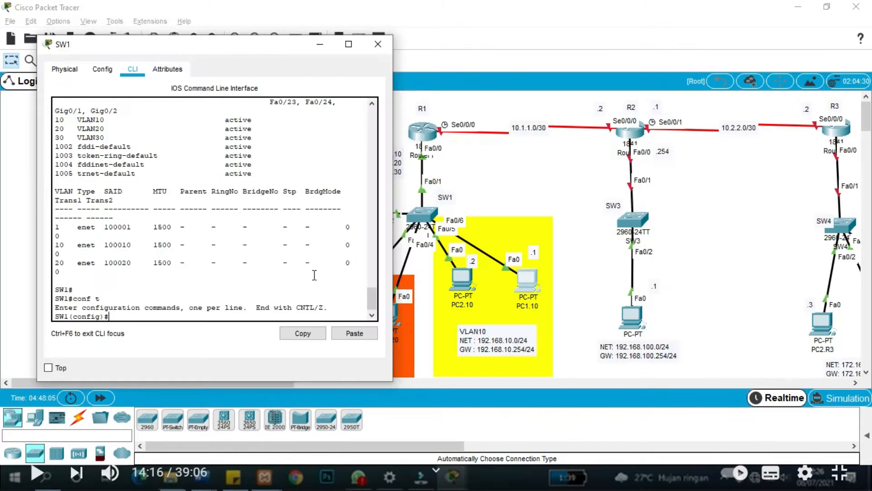
type("int fa0")
type("/6")
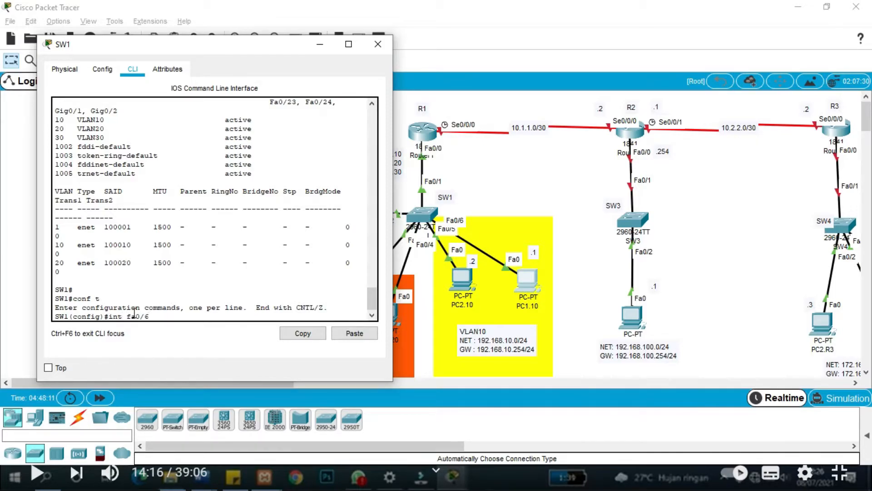
key("Return")
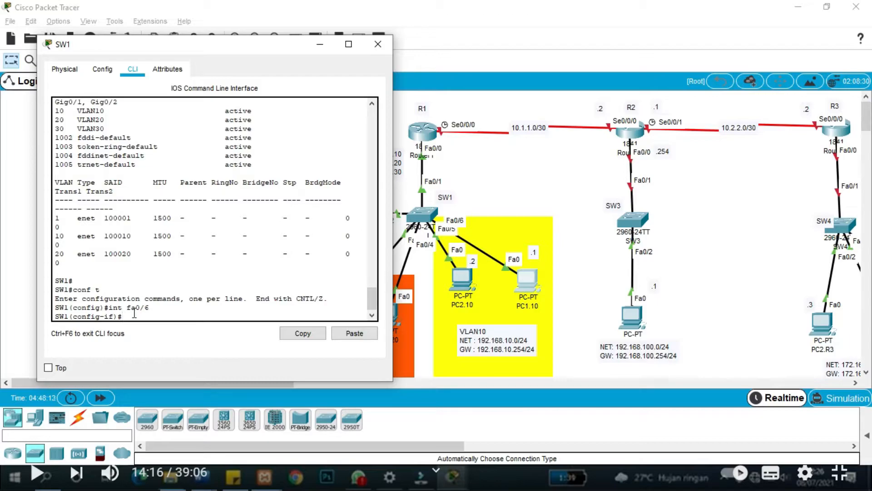
type("swi")
key("Tab")
type("ac")
key("Tab")
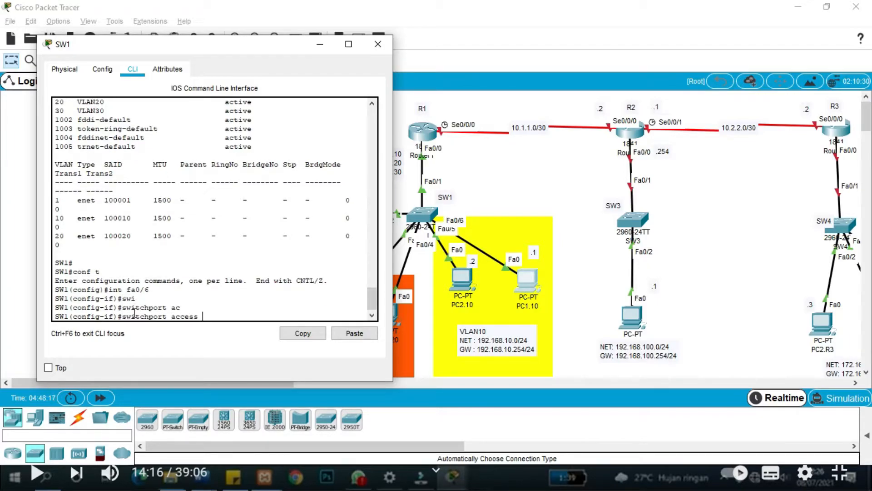
type("vlan 10")
key("Return")
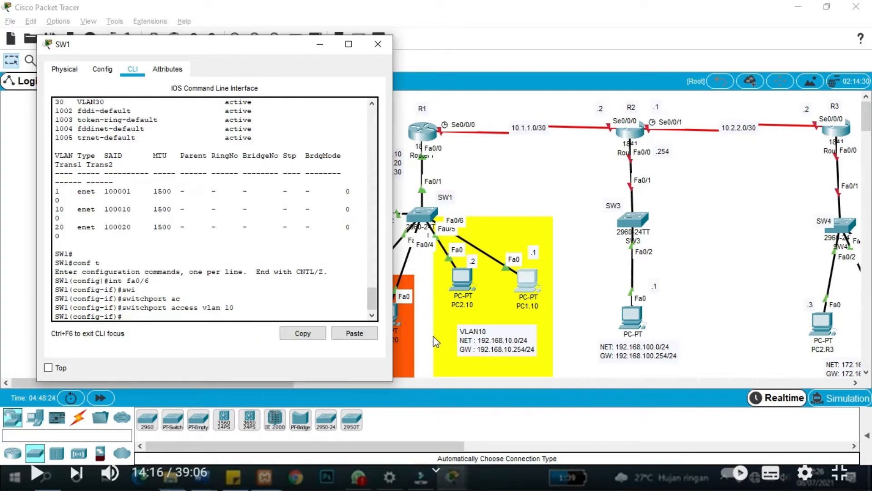
type("ex")
key("Return")
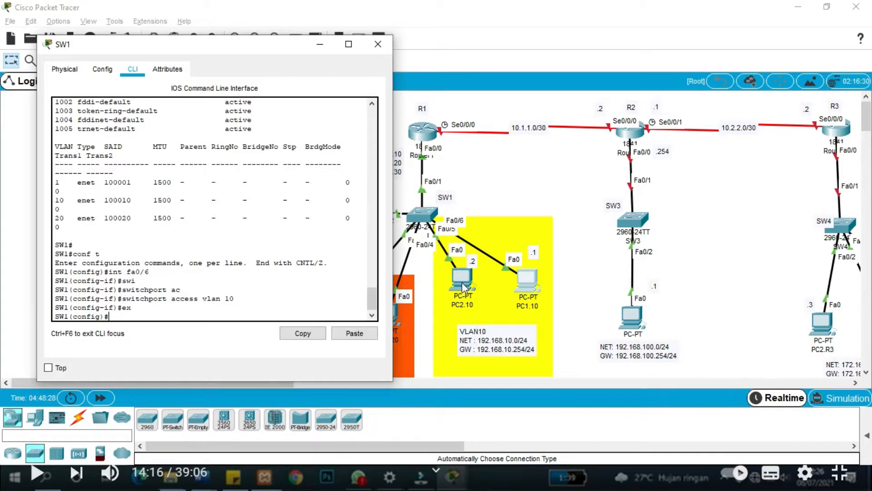
mouse_move(461, 282)
left_mouse_down()
mouse_move(551, 172)
mouse_move(447, 305)
mouse_move(467, 292)
mouse_move(460, 287)
left_mouse_up()
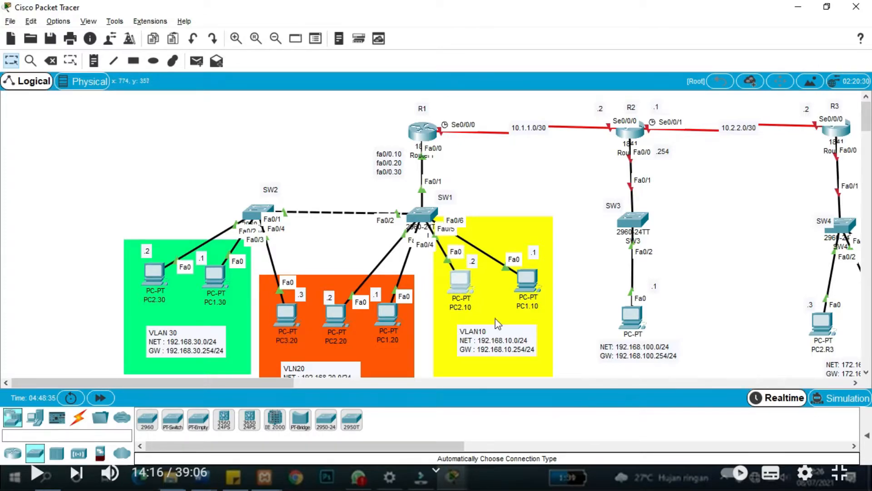
Assign SW1 port Fa0/5 to VLAN 10 as an access port and exit the interface.
key("alt+Tab")
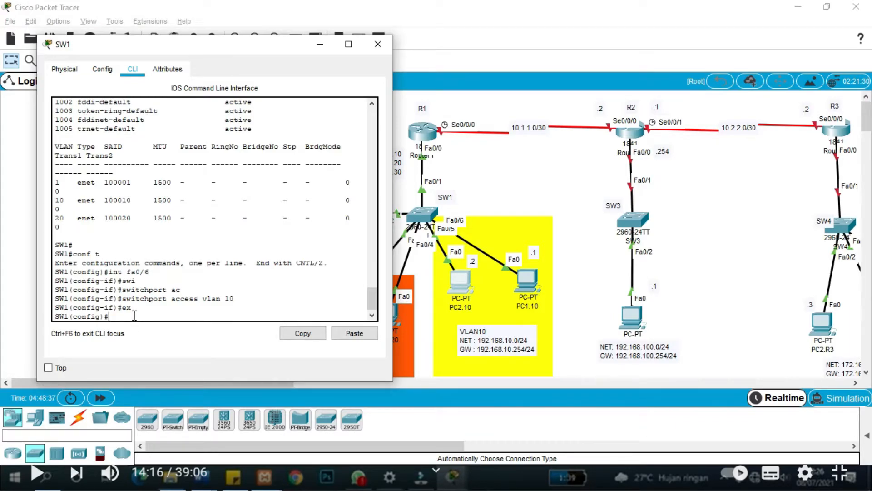
type("int fa0/5")
key("Return")
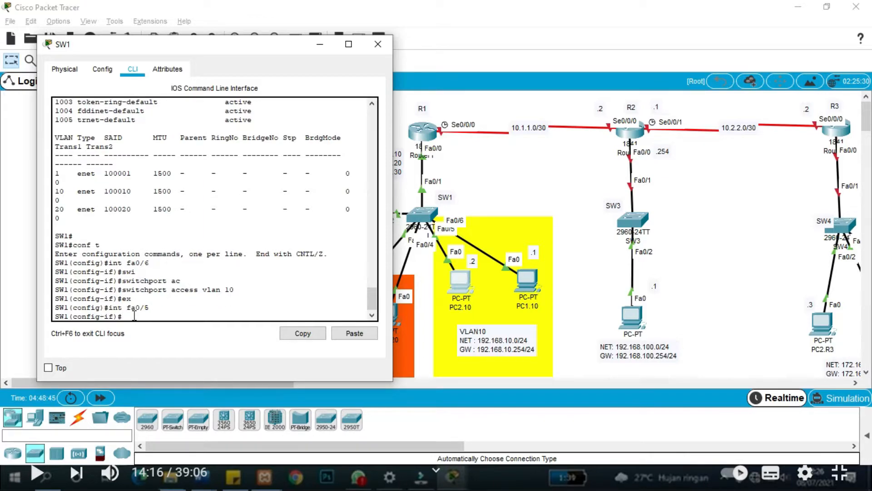
type("swi")
key("Tab")
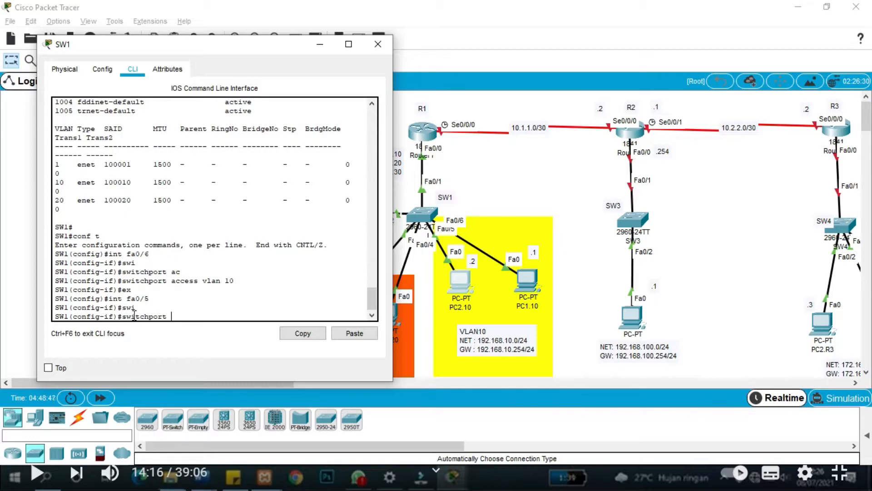
type("acc")
key("Tab")
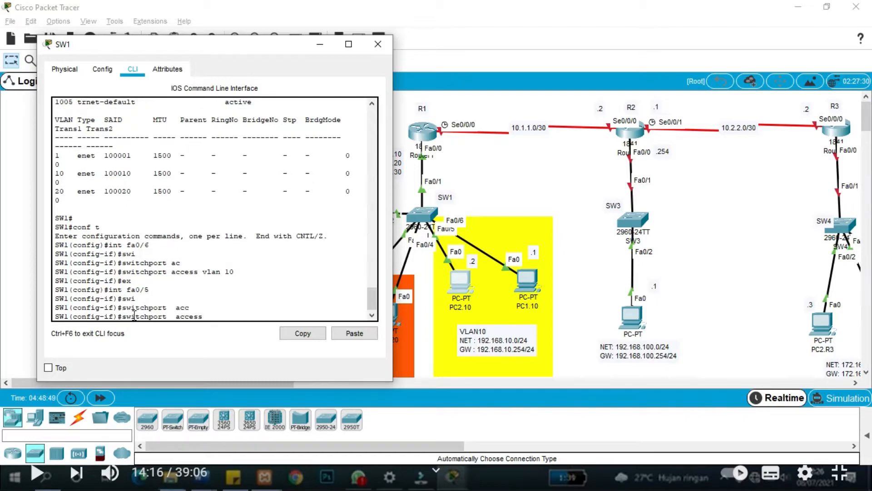
type("vlan 10")
key("Return")
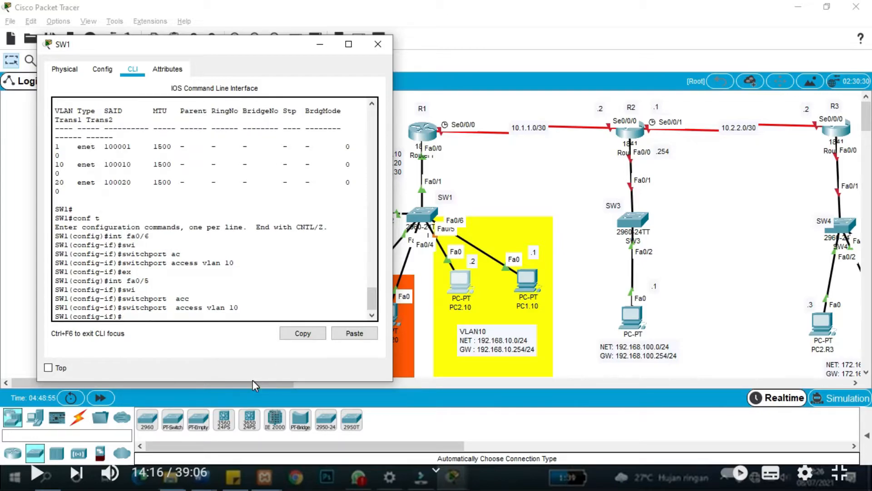
type("ex")
key("Return")
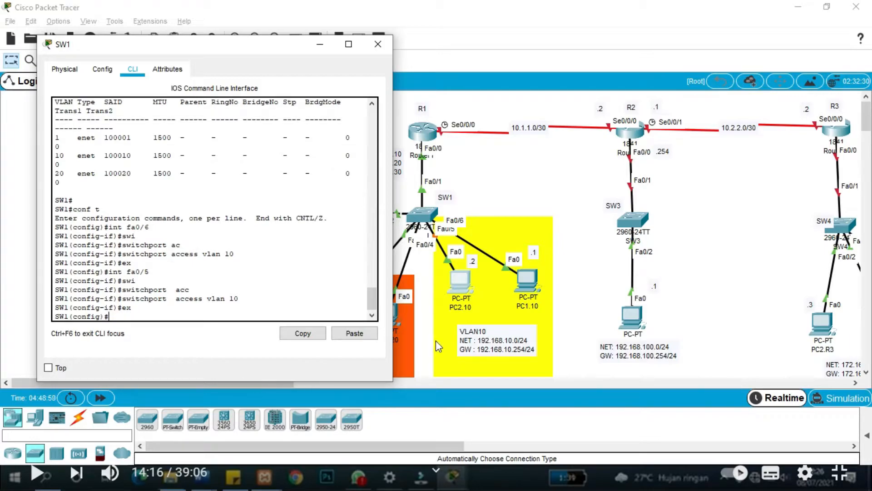
left_click(564, 194)
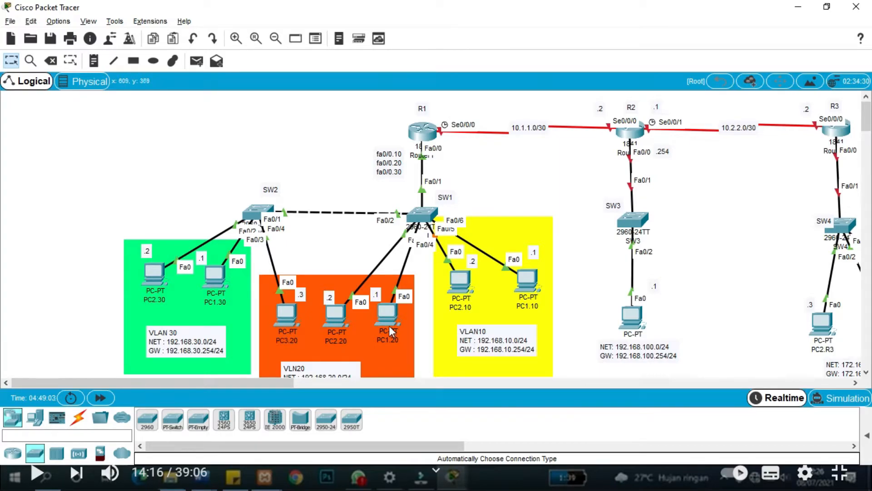
Reposition the orange VLAN20 area and PC1.20 inside it.
mouse_move(387, 326)
left_mouse_down()
mouse_move(539, 225)
mouse_move(387, 313)
left_mouse_up()
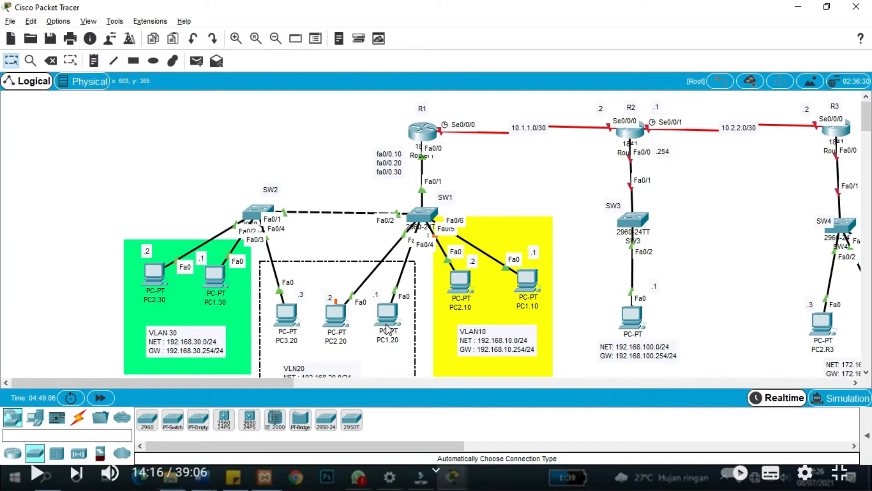
left_click(392, 324)
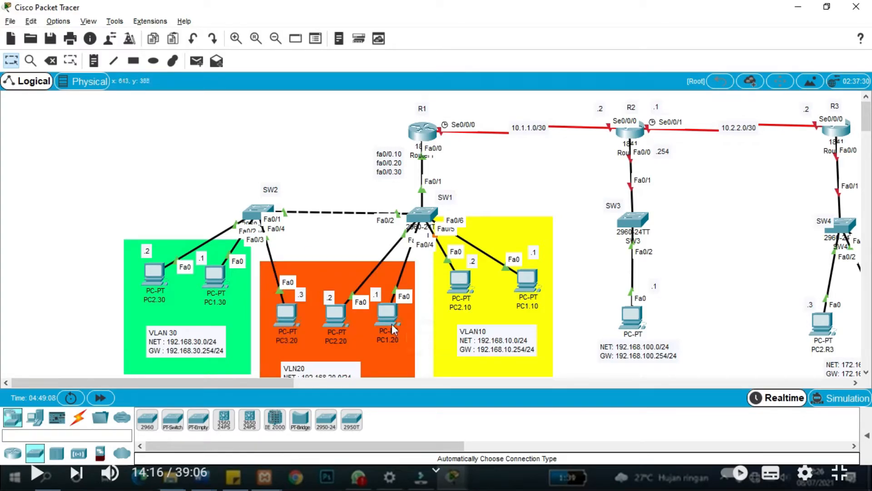
mouse_move(392, 323)
left_mouse_down()
mouse_move(476, 320)
mouse_move(547, 183)
mouse_move(548, 153)
mouse_move(422, 313)
mouse_move(393, 323)
left_mouse_up()
Put SW1 port Fa0/4 into VLAN 20 as an access port and exit the interface.
key("alt+Tab")
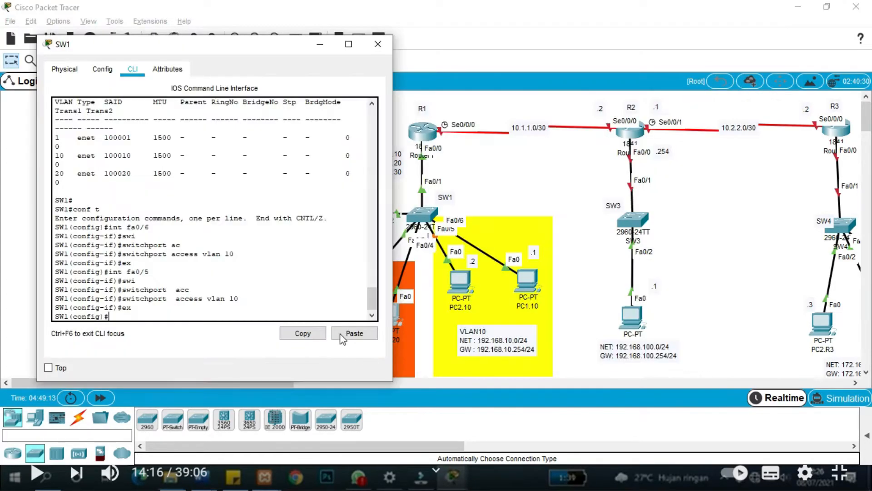
type("int fa0/4")
key("Return")
type("swi")
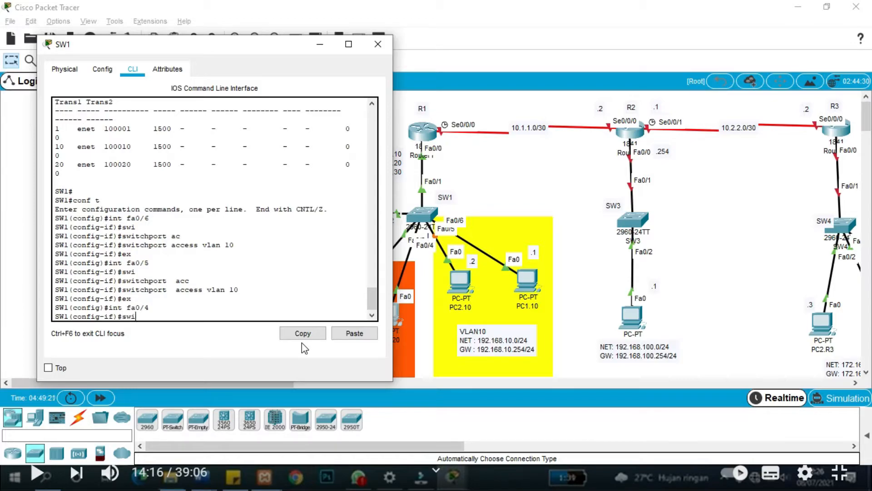
key("Return")
type("switchport ac")
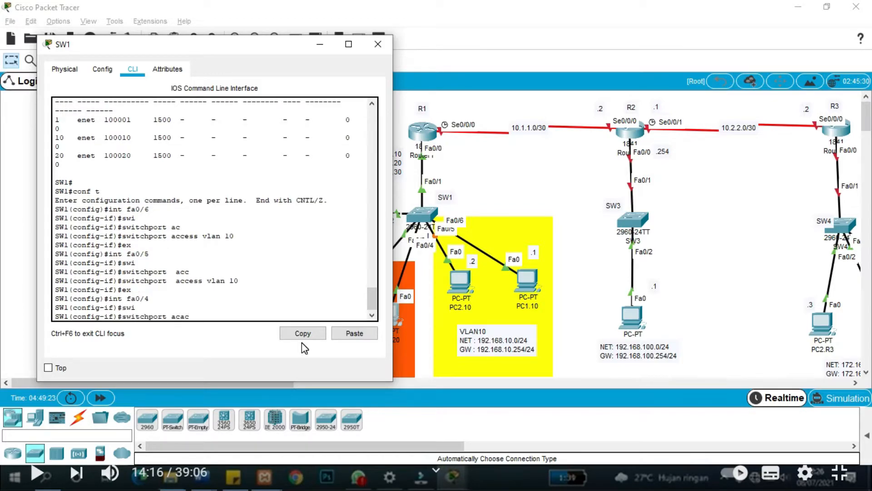
key("Tab")
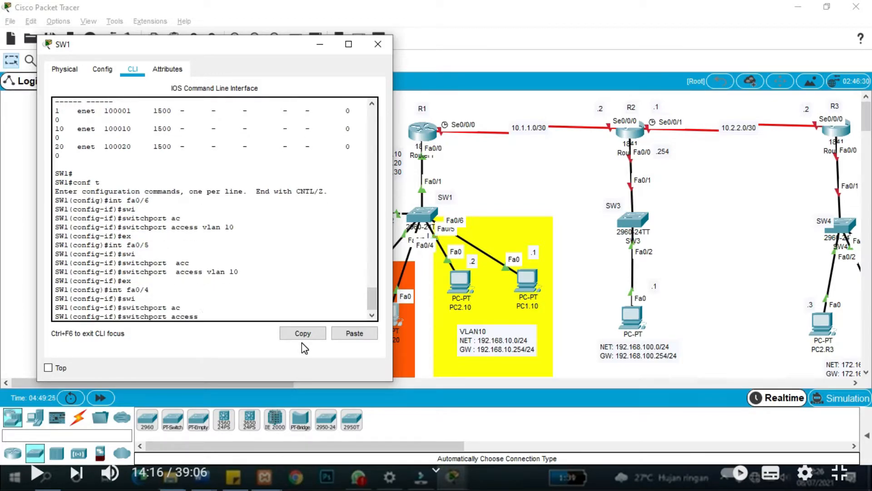
type("vlan 20")
left_click_drag(244, 45, 666, 48)
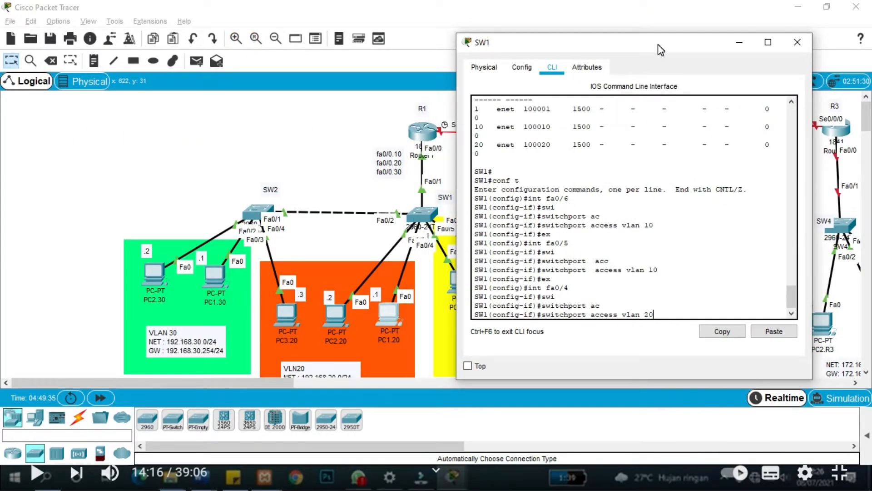
key("Return")
type("ex")
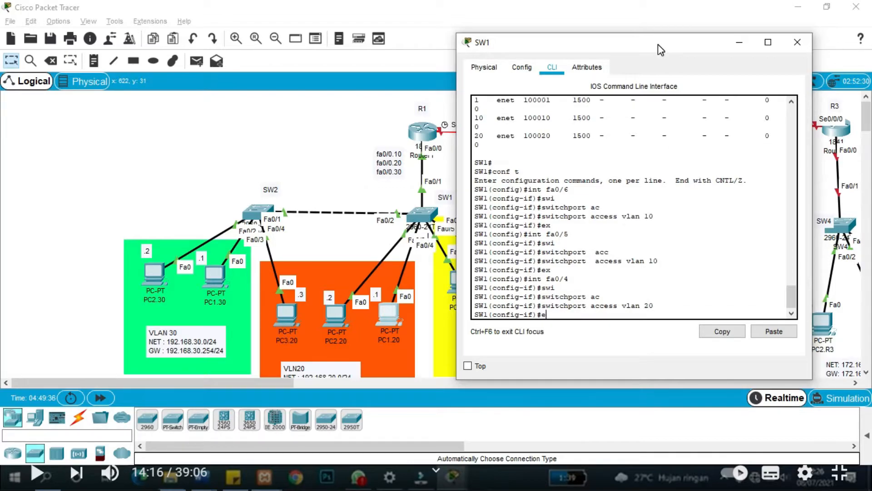
key("Return")
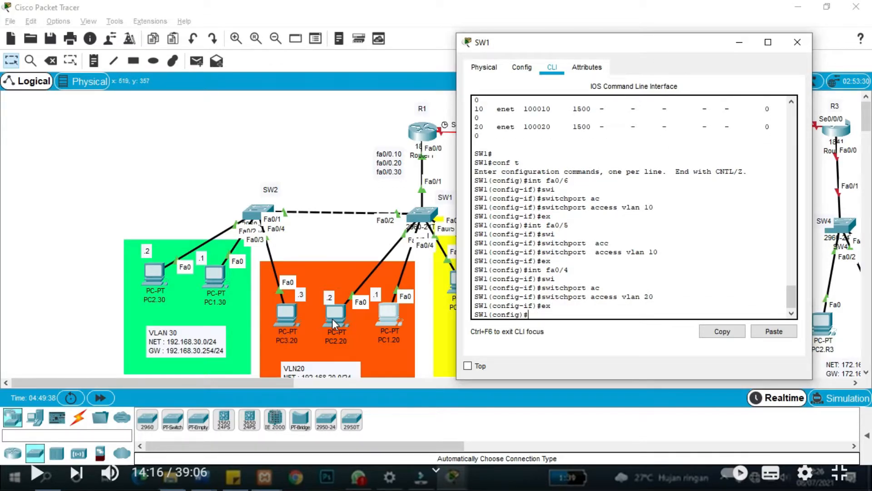
mouse_move(331, 318)
left_mouse_down()
mouse_move(315, 260)
mouse_move(318, 271)
mouse_move(334, 270)
mouse_move(341, 323)
left_mouse_up()
Make SW1 port Fa0/3 an access port in VLAN 20, then exit configuration mode.
key("alt+Tab")
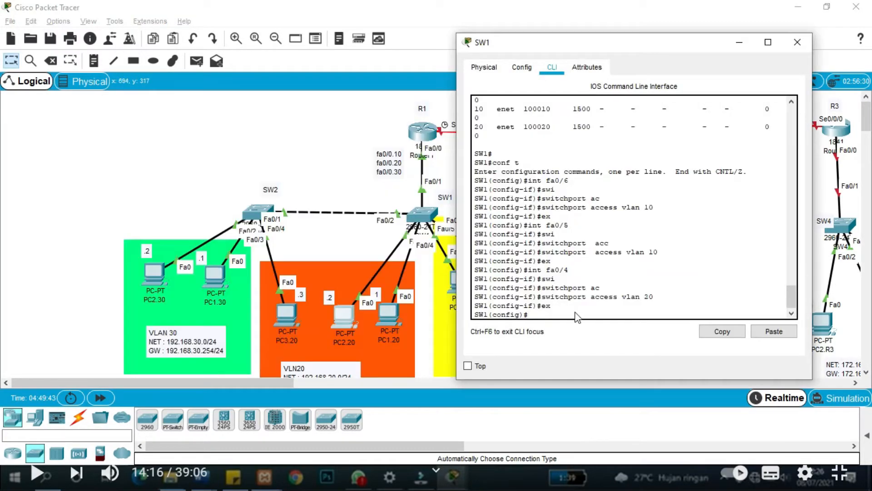
type("int fa0/3")
key("Return")
type("sw")
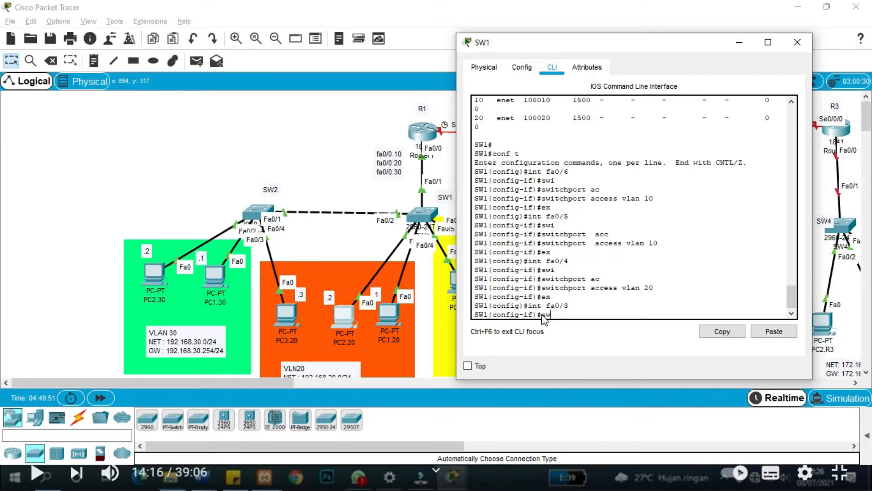
type("i")
key("Tab")
type("acc")
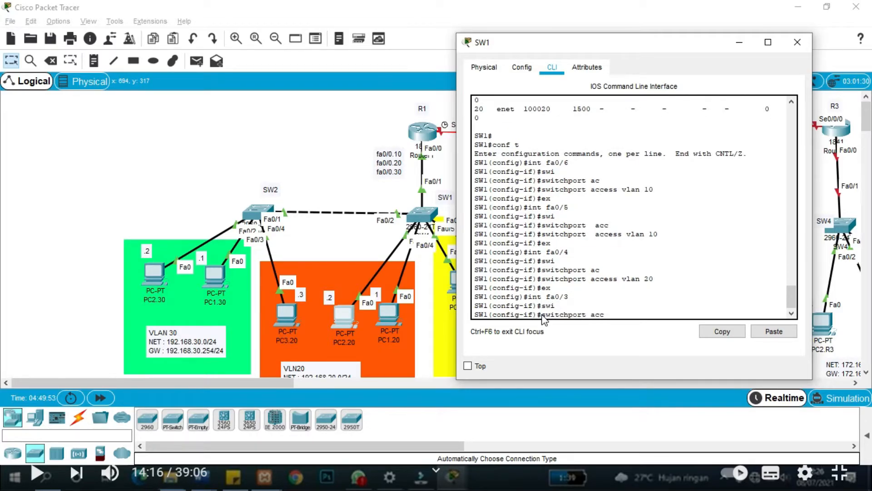
key("Tab")
type("vl")
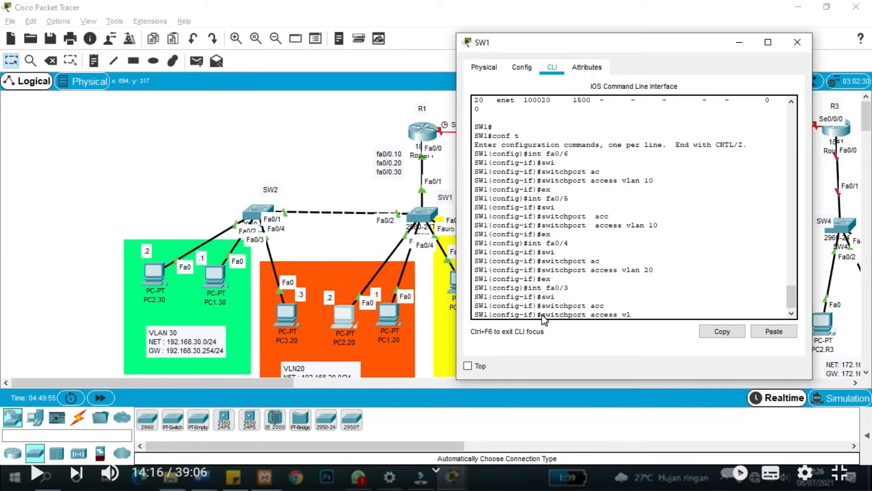
type("an 20")
key("Return")
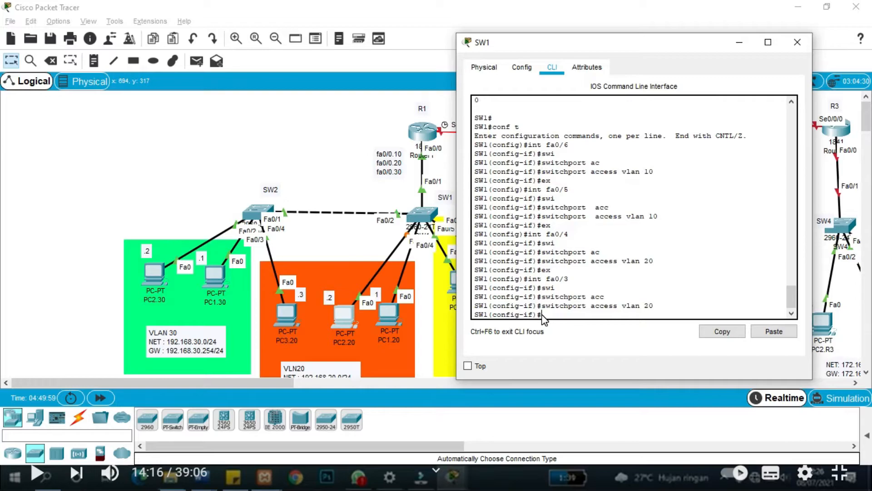
type("ex")
key("Return")
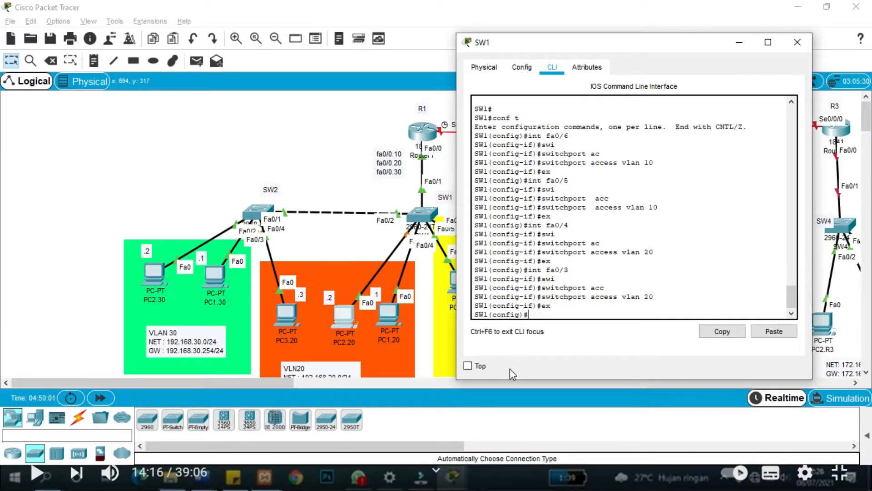
type("ex")
key("Return")
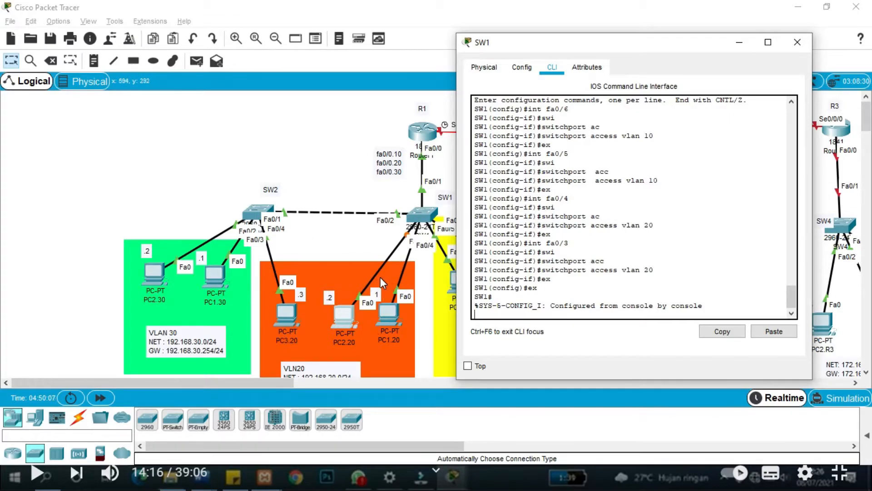
Close SW1's device window and bring up SW2's device window.
left_click(344, 241)
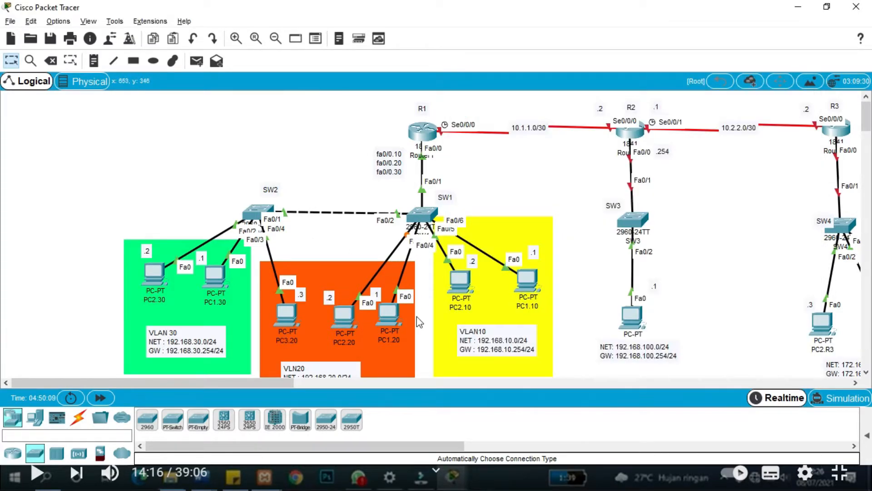
left_click(341, 314)
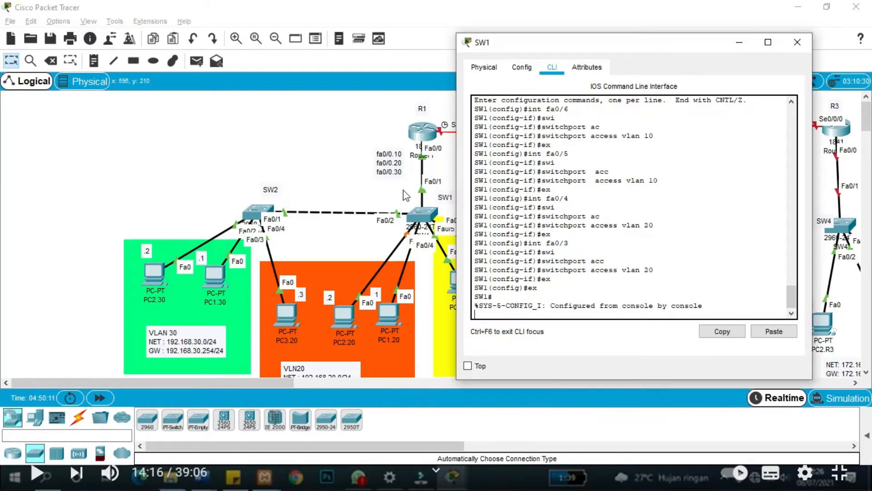
left_click(797, 42)
left_click(310, 153)
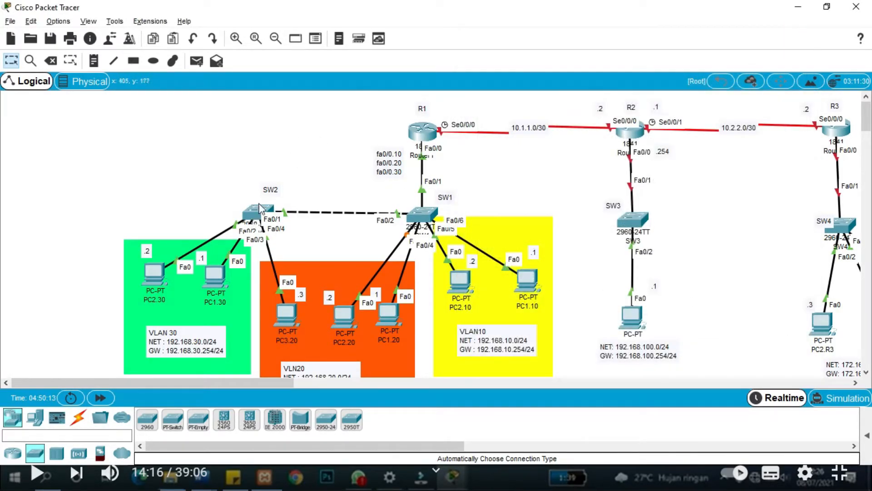
left_click(255, 210)
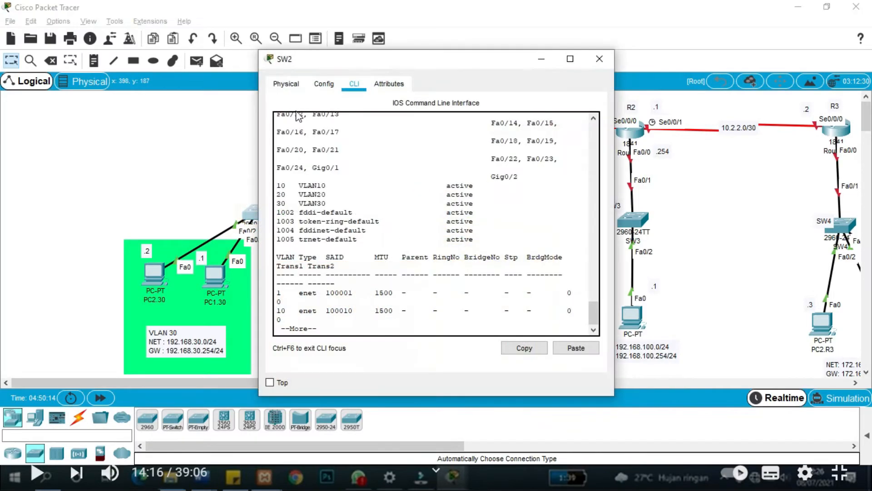
Quit SW2's paged VLAN listing and enter global configuration mode with conf t.
left_click_drag(383, 60, 665, 57)
left_click(608, 322)
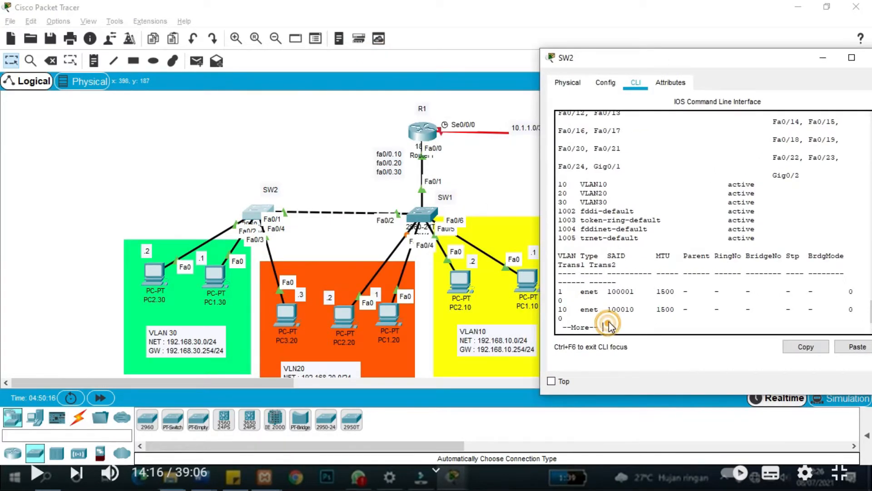
key("q")
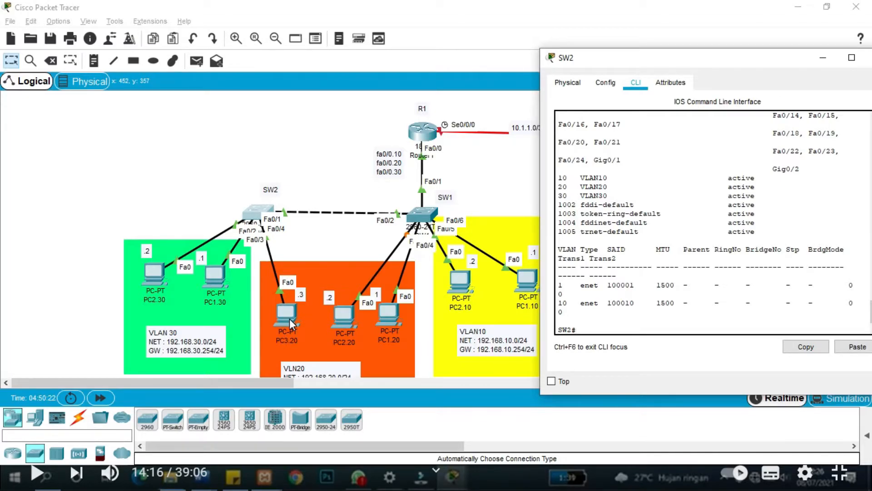
mouse_move(289, 318)
left_mouse_down()
mouse_move(369, 156)
mouse_move(291, 318)
left_mouse_up()
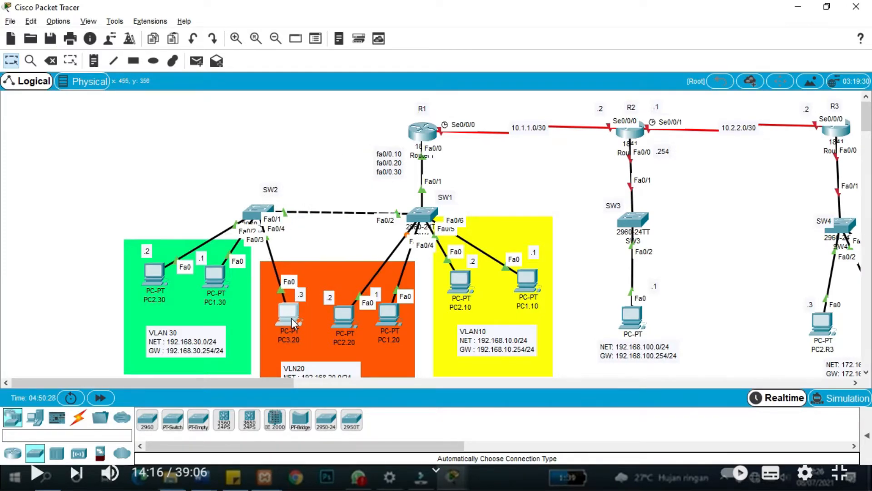
key("alt+Tab")
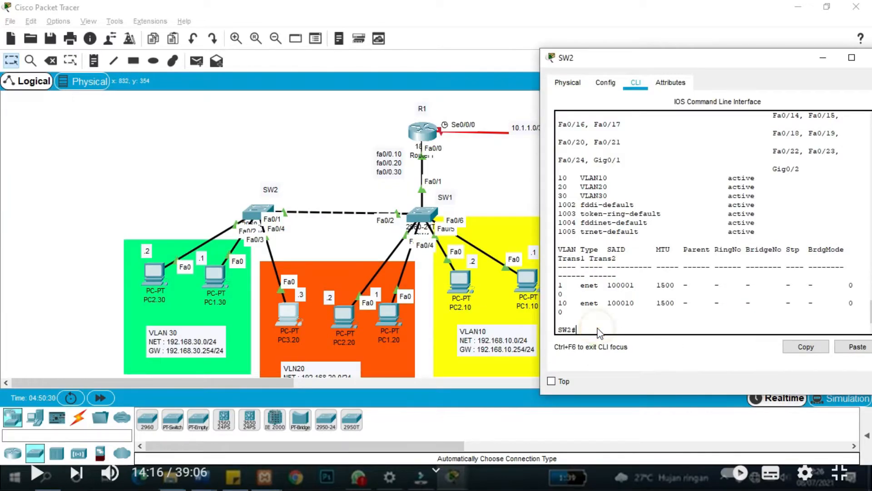
type("conf t")
key("Return")
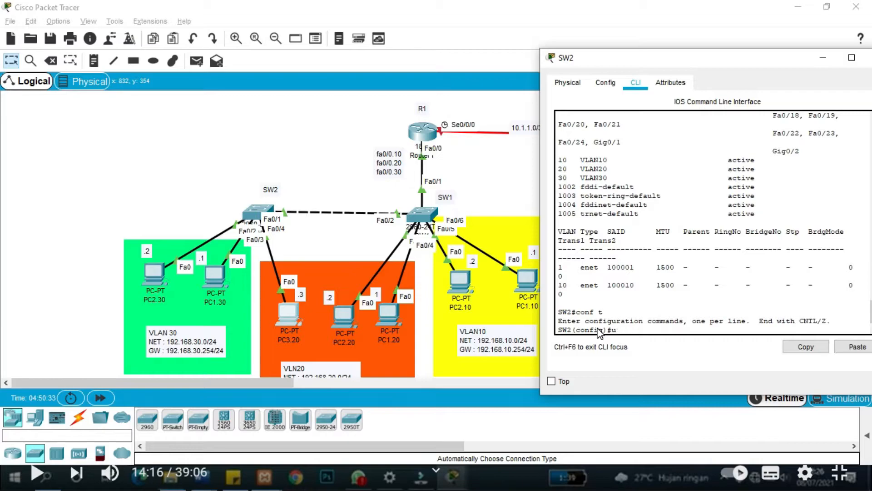
Make SW2 port Fa0/4 an access port in VLAN 20 and exit the interface.
type("int d")
key("BackSpace")
type("fa0/4")
key("Return")
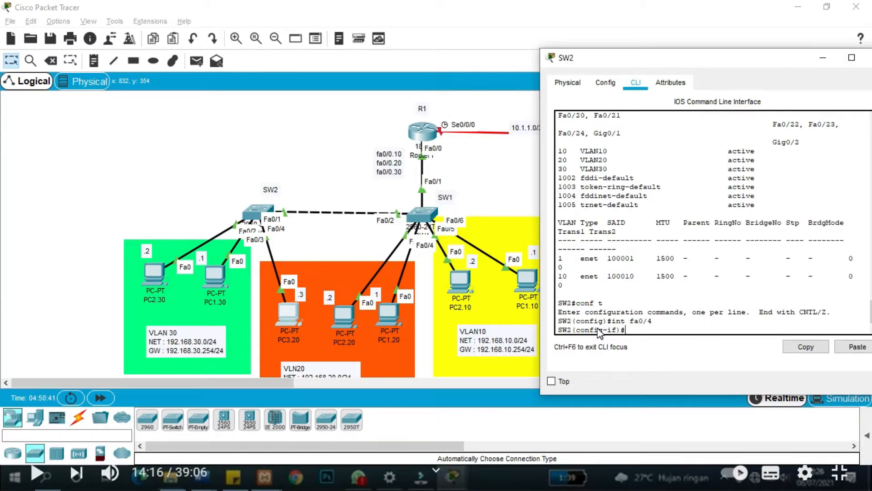
type("swi")
key("Tab")
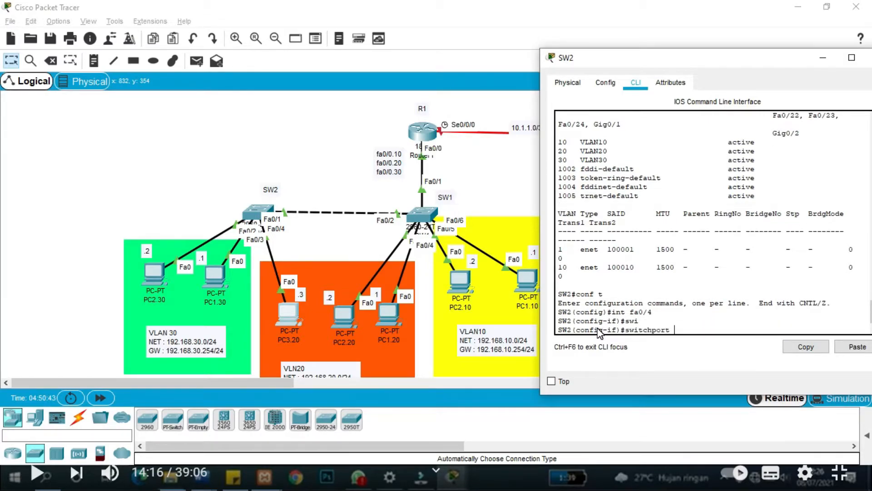
type("acc")
key("Tab")
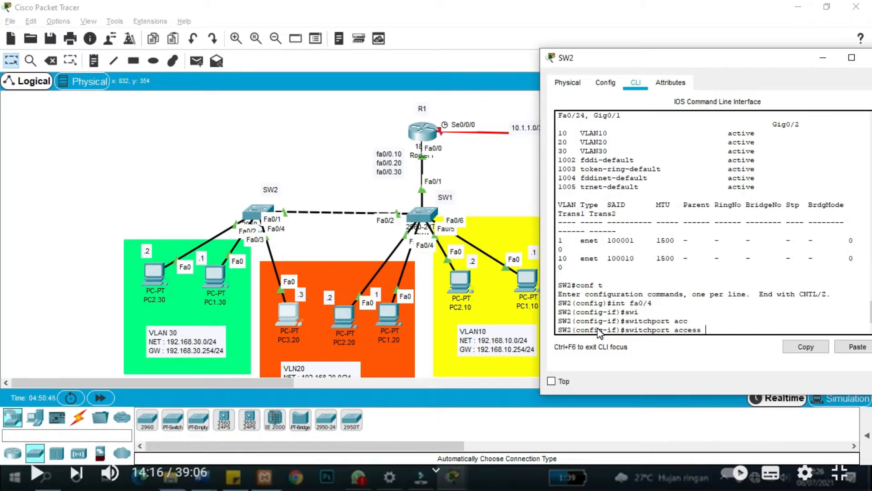
type("vlan 20")
key("Return")
type("e")
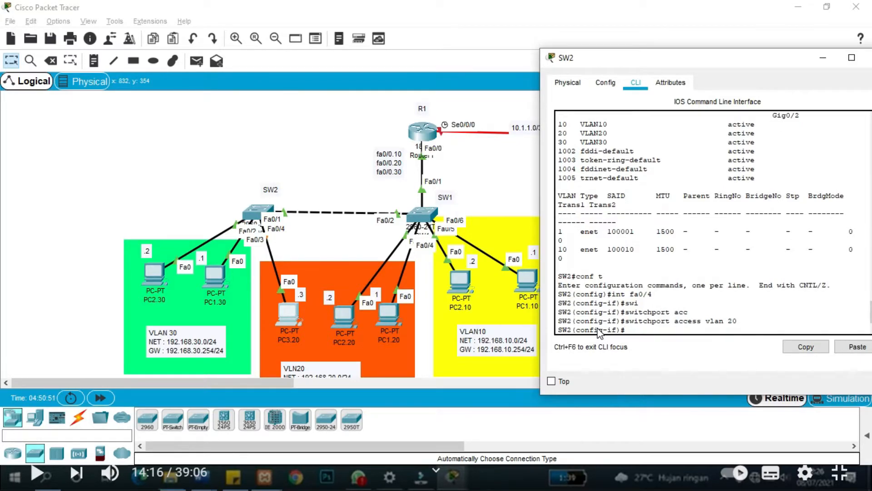
key("Return")
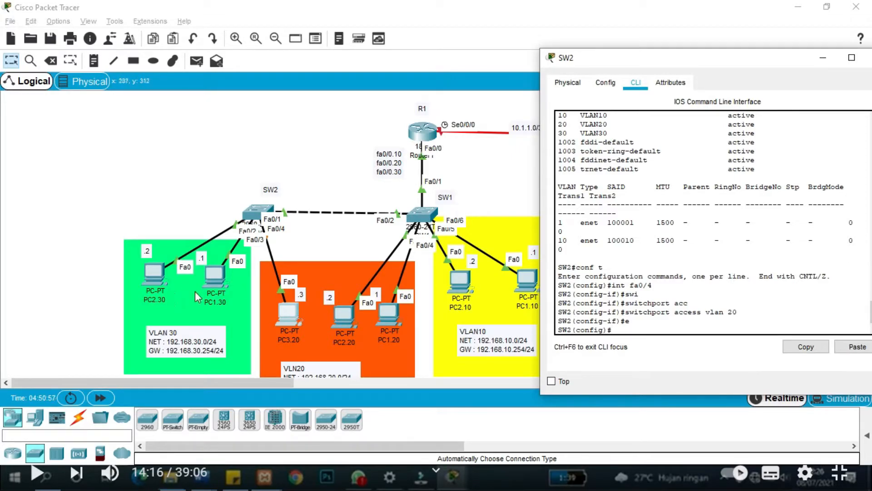
mouse_move(214, 281)
left_mouse_down()
mouse_move(158, 153)
mouse_move(181, 182)
mouse_move(206, 281)
mouse_move(218, 280)
left_mouse_up()
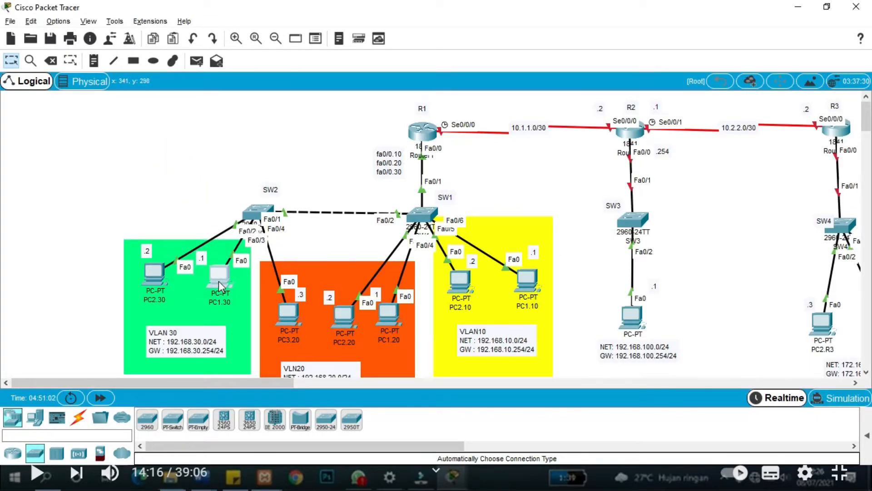
key("alt+Tab")
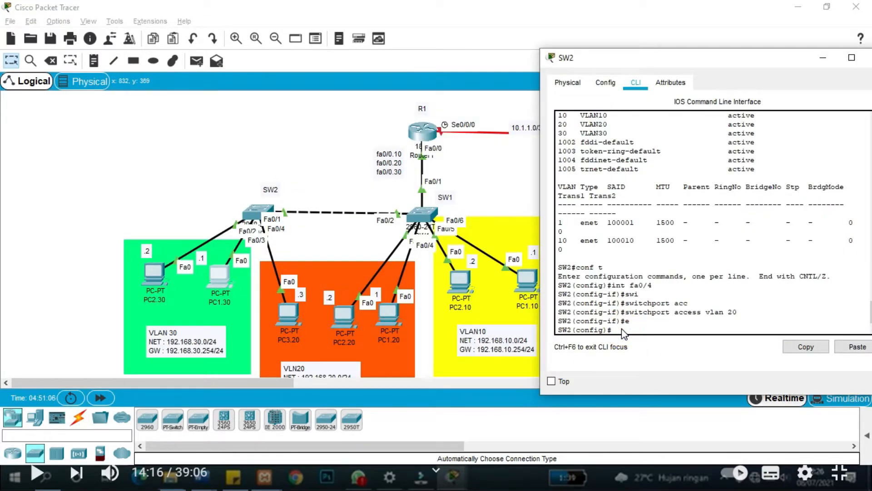
Assign SW2 port Fa0/3 to VLAN 30 as an access port.
type("int fa0/3")
key("Return")
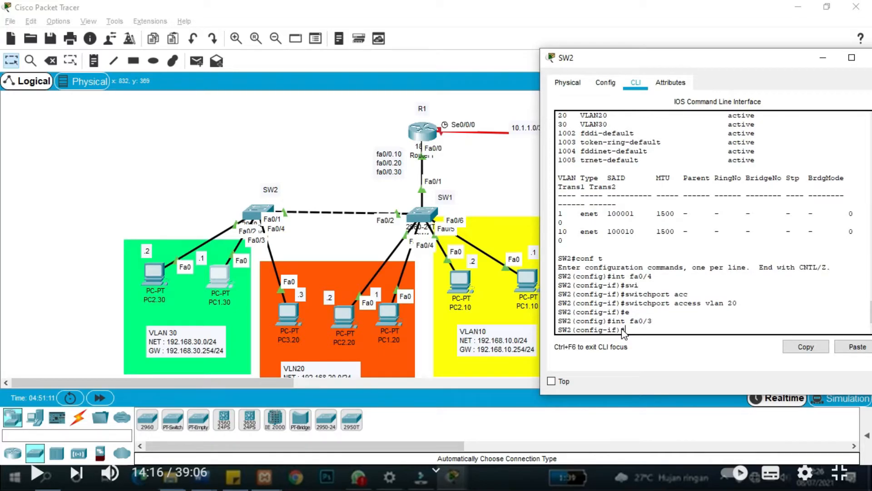
type("sw")
key("Tab")
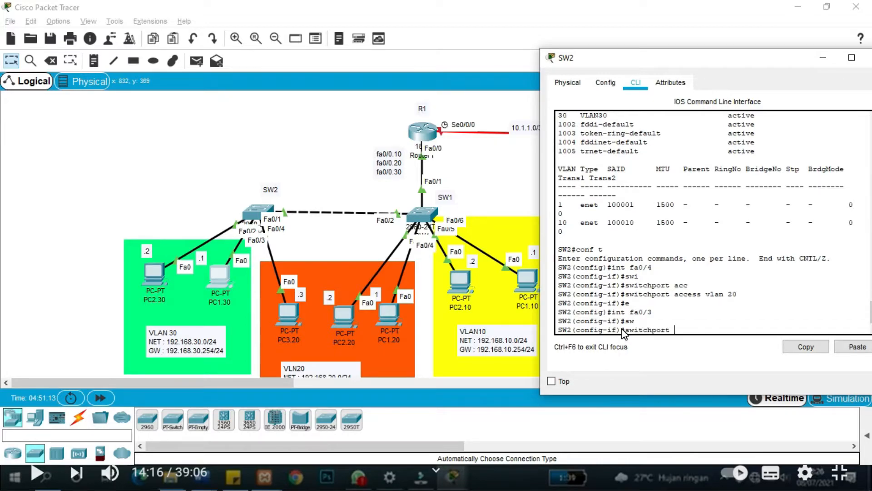
type("ac")
key("Tab")
type("vlan 30")
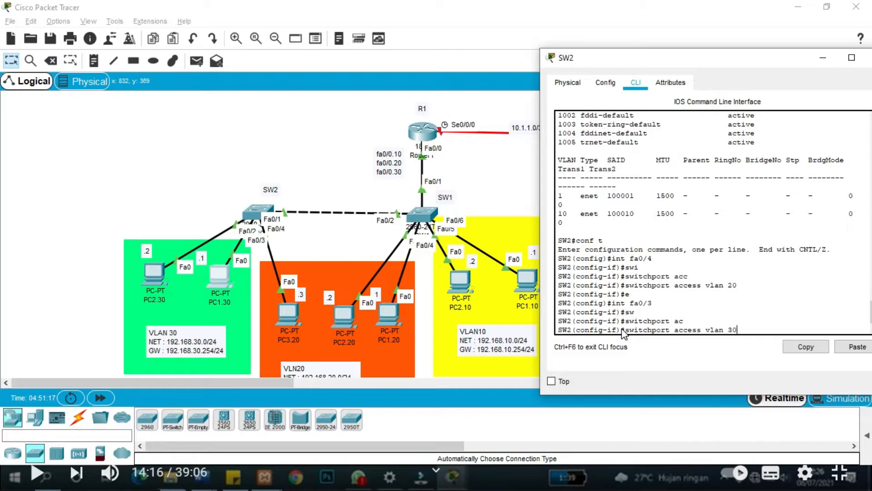
key("Return")
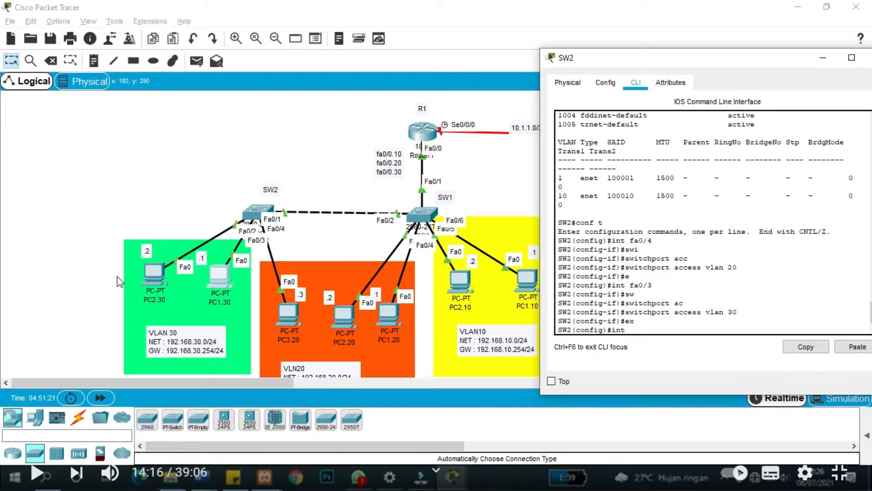
Put SW2 port Fa0/2 into VLAN 30 too, then leave configuration mode.
left_click(150, 279)
mouse_move(151, 280)
left_mouse_down()
mouse_move(151, 230)
mouse_move(154, 273)
left_mouse_up()
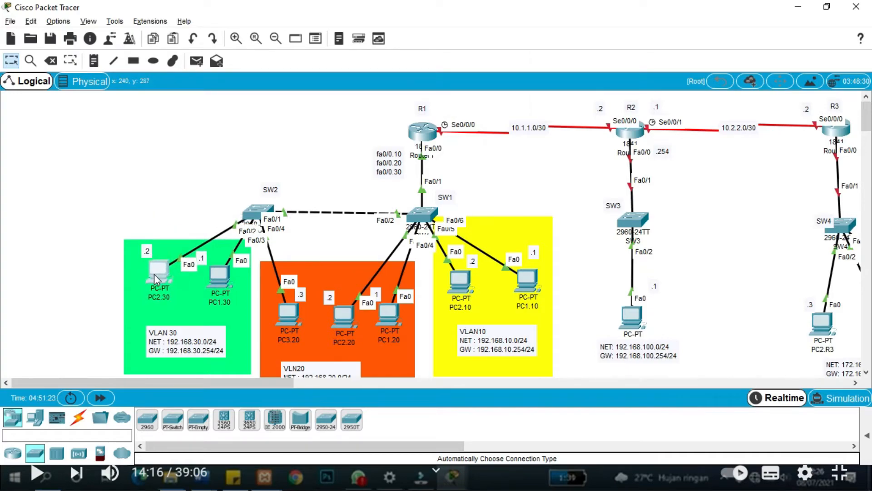
key("alt+Tab")
type("fa")
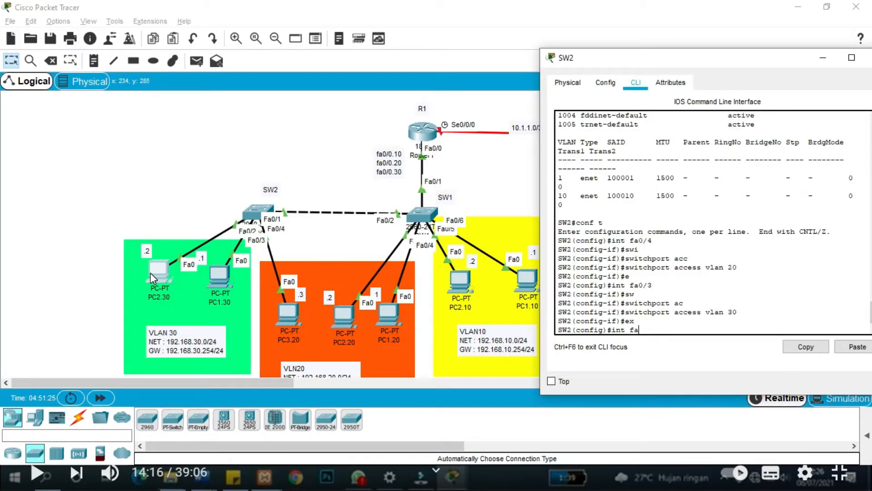
type("0/2")
key("Return")
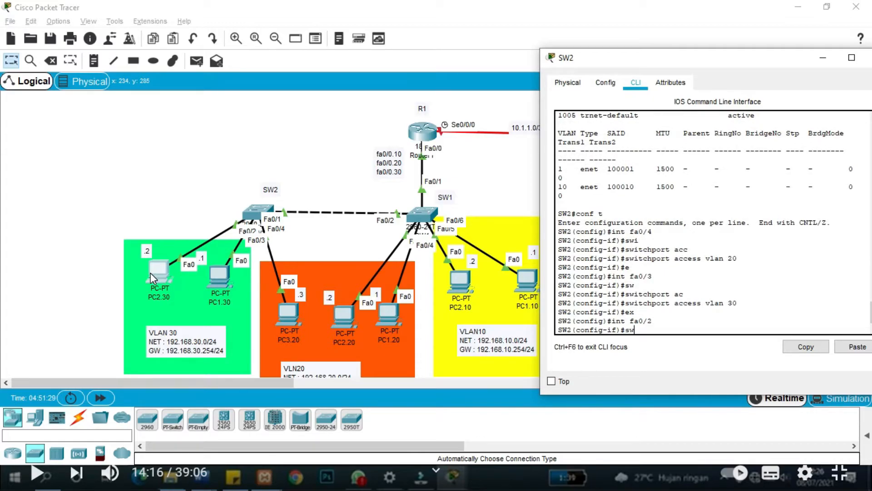
type("sw")
key("Tab")
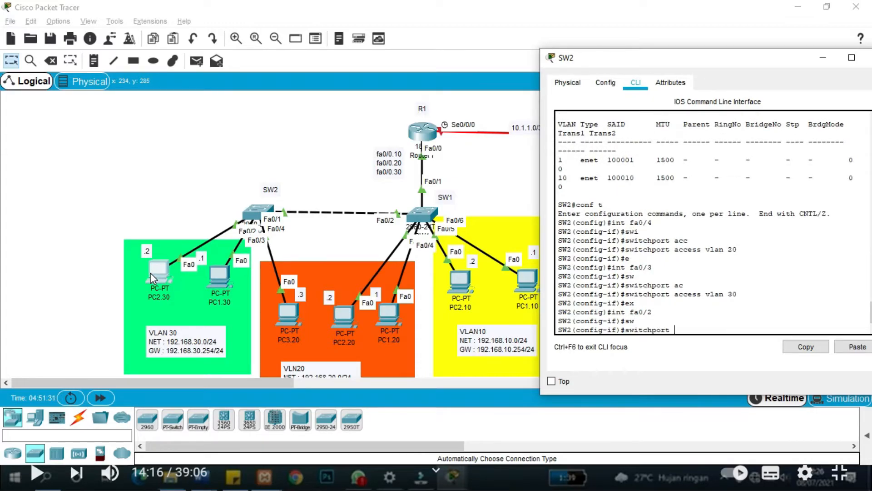
type("ac")
key("Tab")
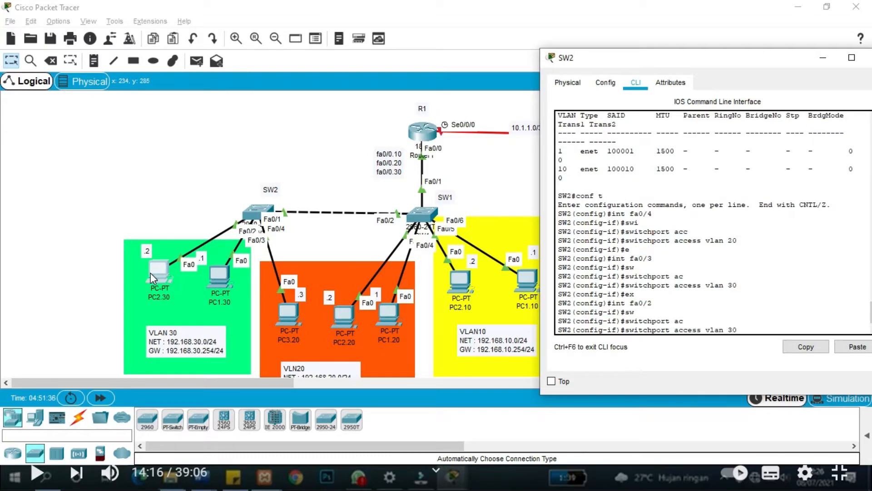
type("vlan 30")
key("Return")
type("e")
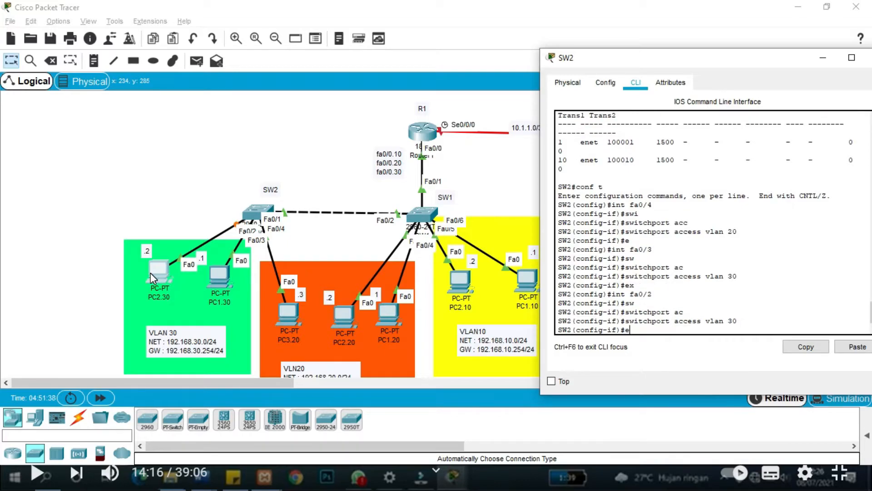
type("x")
key("Return")
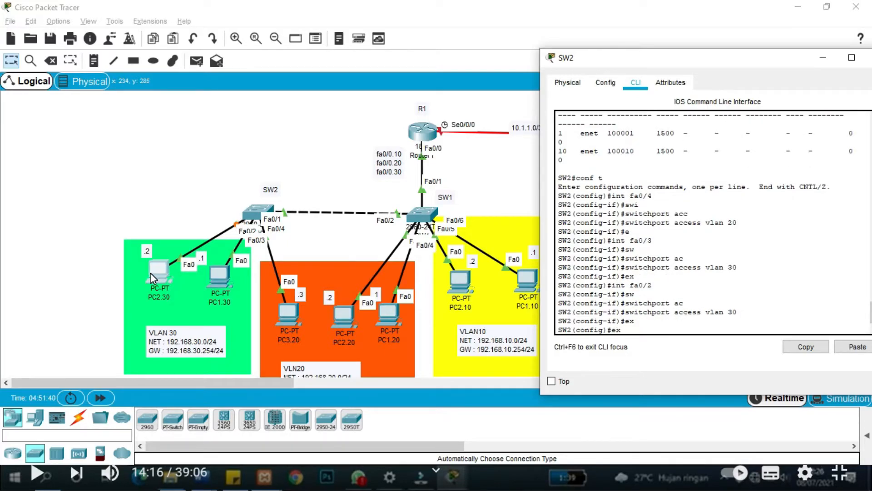
type("ex")
key("Return")
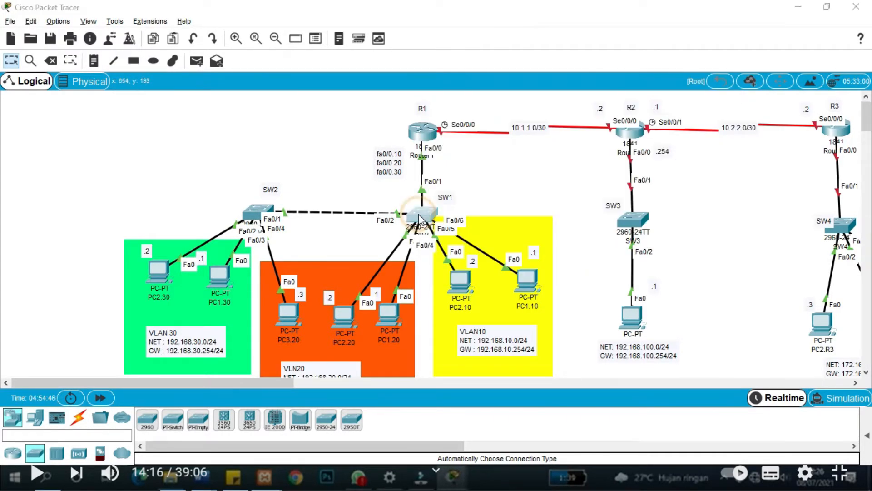
Run show vlan on SW1 to confirm VLAN 10 on Fa0/5–Fa0/6 and VLAN 20 on Fa0/3–Fa0/4, then close it.
left_click(418, 214)
left_click_drag(468, 61, 690, 60)
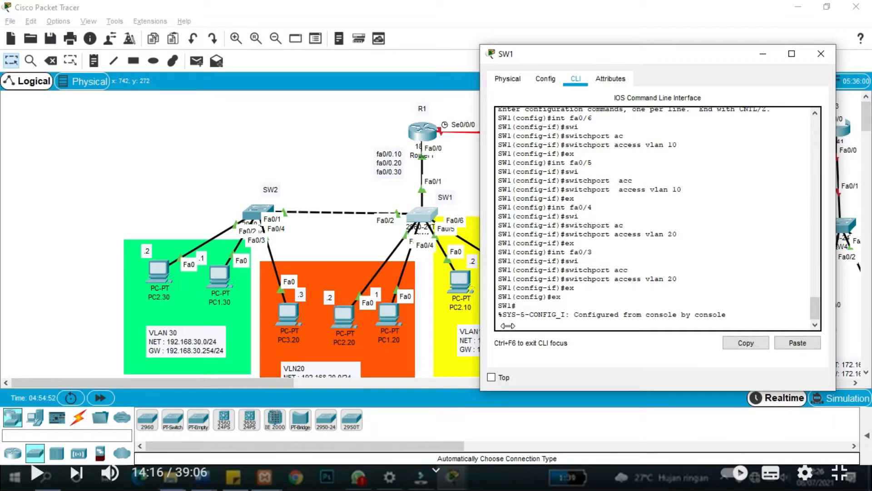
key("Return")
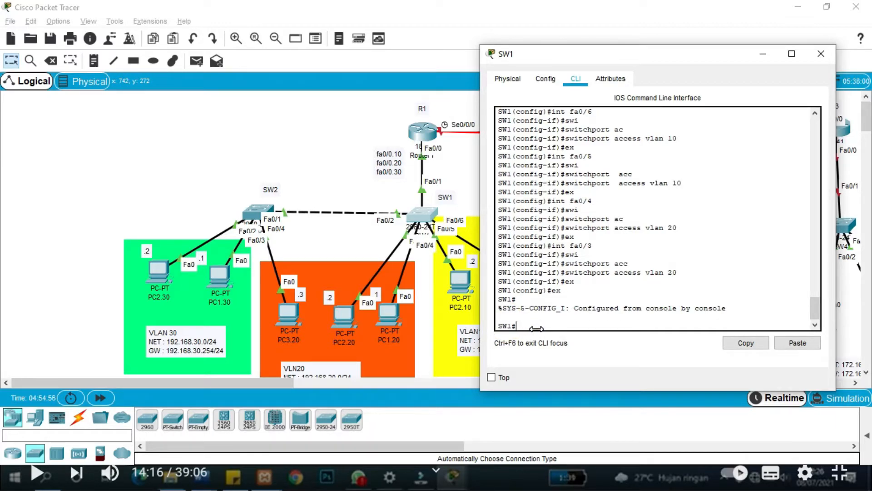
type("show vlan")
key("Return")
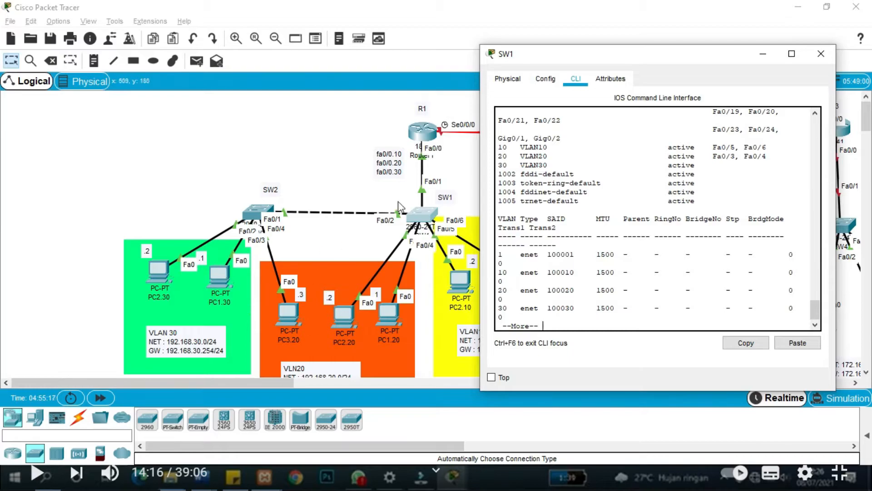
left_click(821, 53)
Run sh vlan on SW2 to confirm Fa0/4 in VLAN 20 and Fa0/2–Fa0/3 in VLAN 30, then close it.
left_click(258, 212)
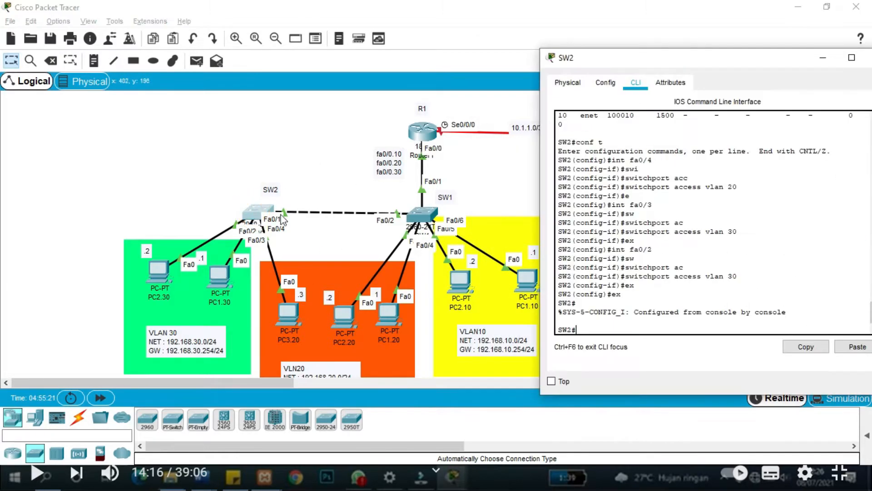
left_click(585, 329)
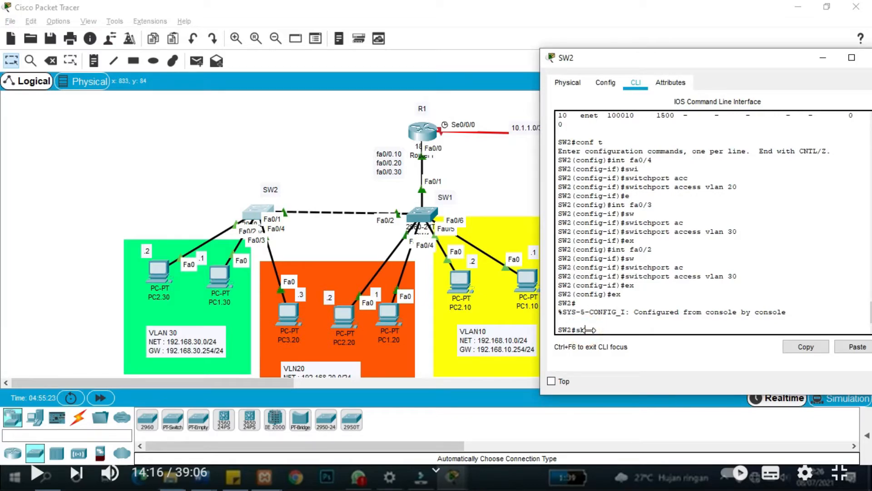
type("sh vlan")
key("Return")
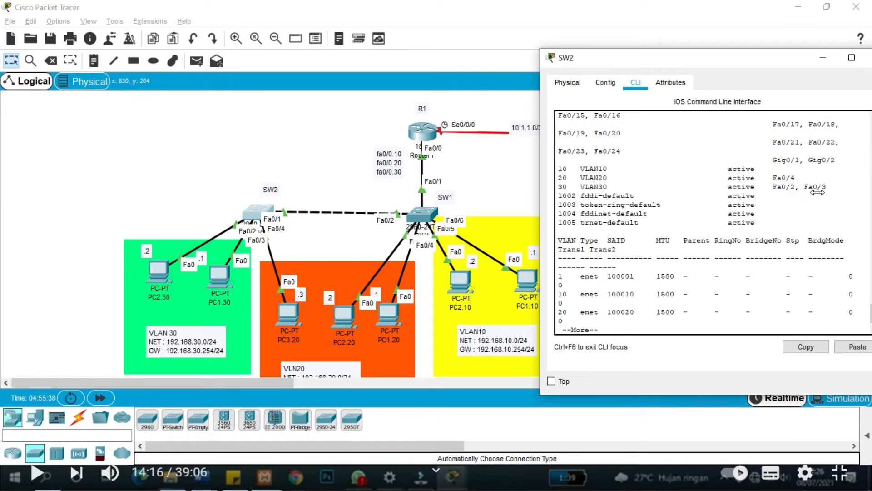
left_click_drag(694, 59, 638, 59)
left_click(823, 58)
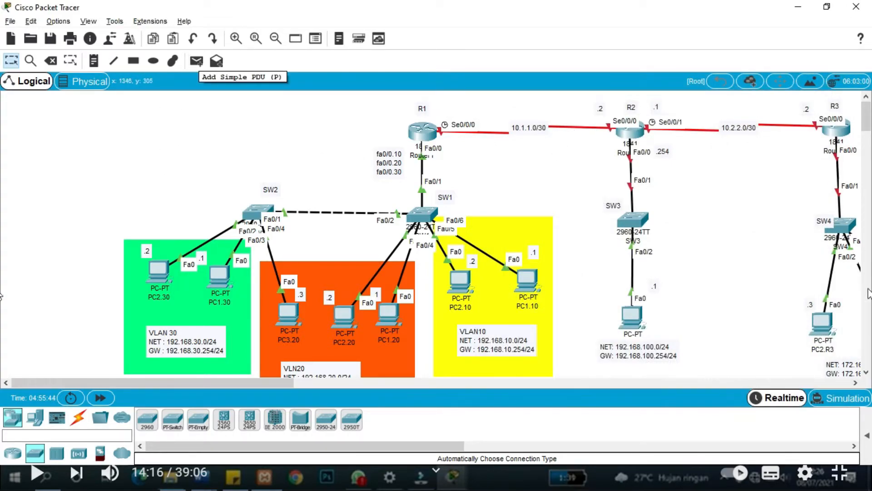
left_click(867, 436)
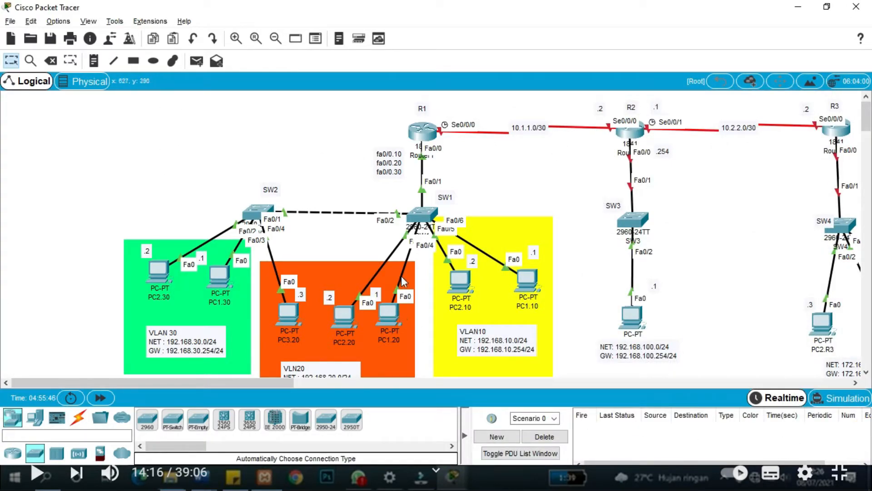
Add two simple PDU pings from PC1.10 to PC1.20.
left_click(196, 61)
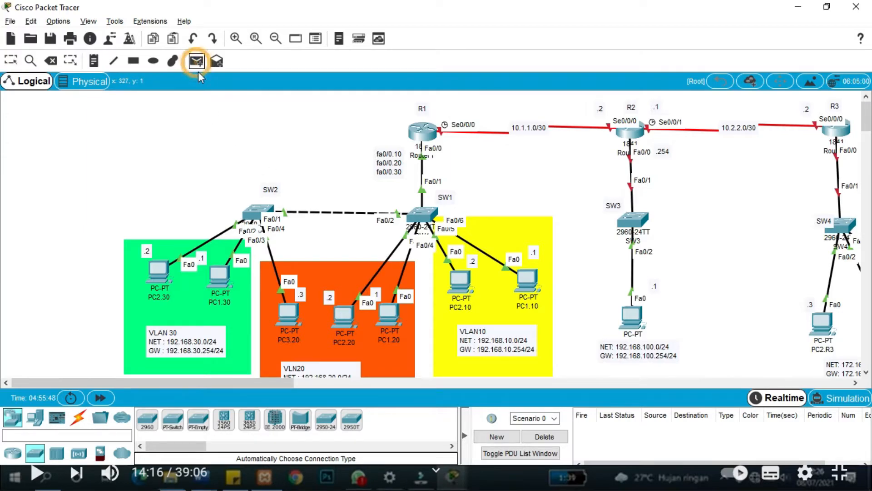
left_click(534, 288)
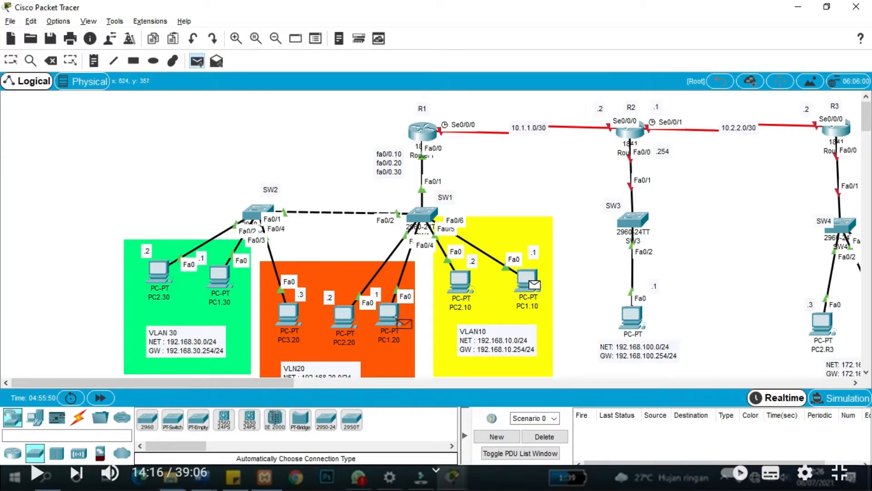
left_click(391, 317)
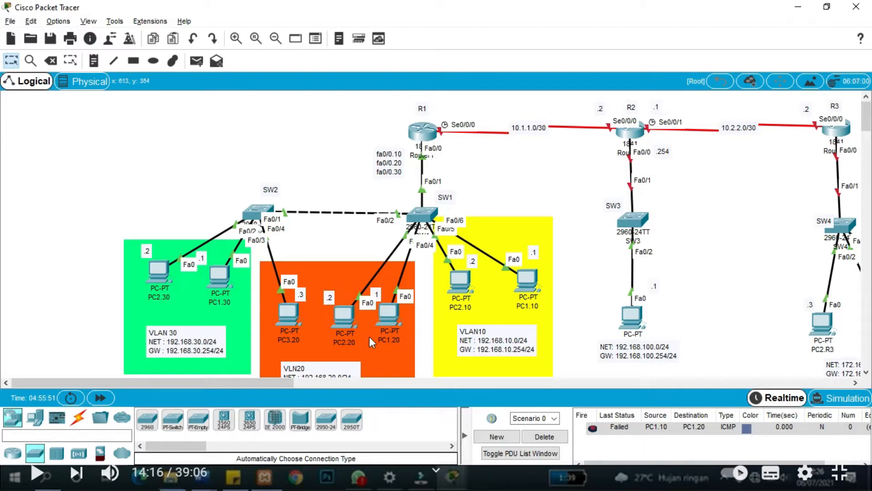
left_click(196, 61)
left_click(527, 278)
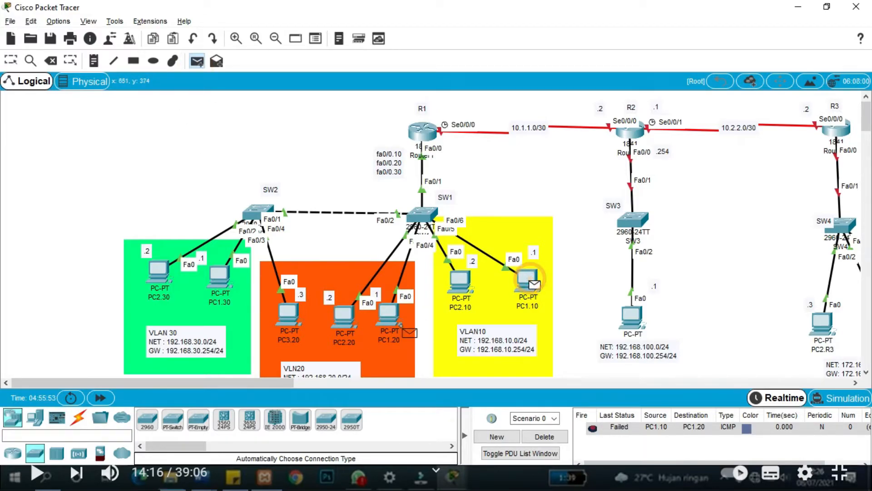
left_click(392, 321)
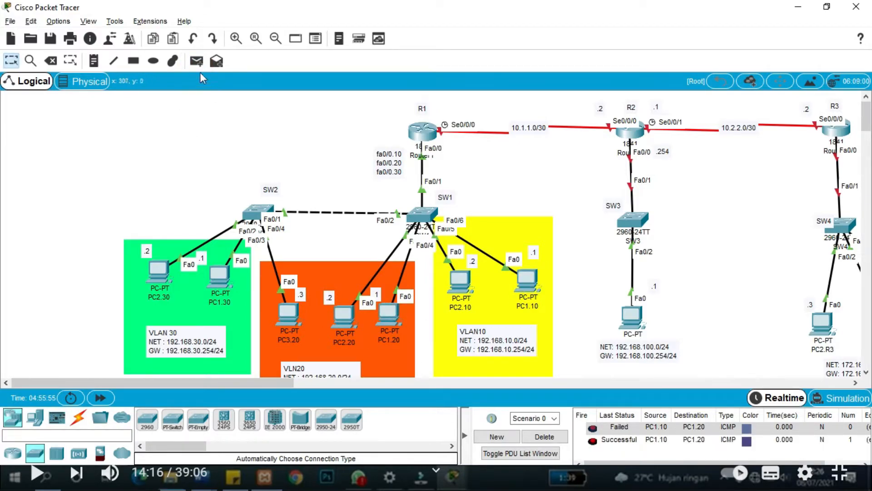
Add two simple PDU pings from PC1.10 to PC1.30 and check the PDU list.
left_click(196, 61)
left_click(537, 293)
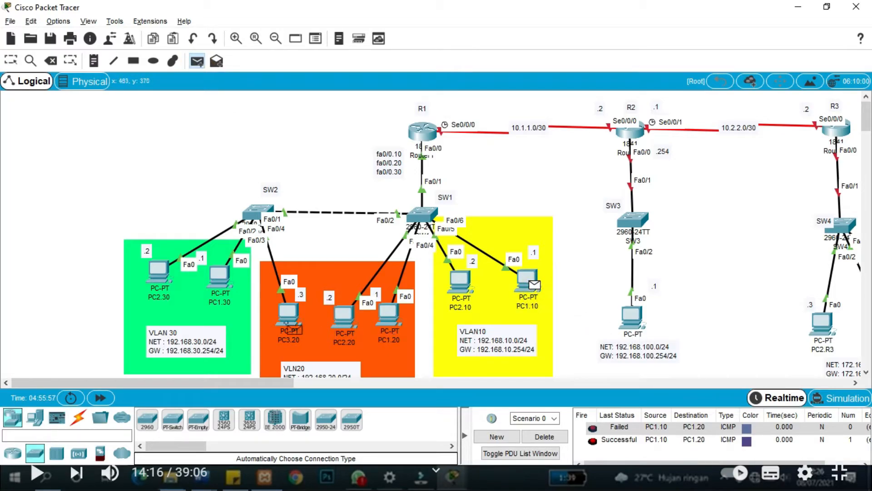
left_click(225, 285)
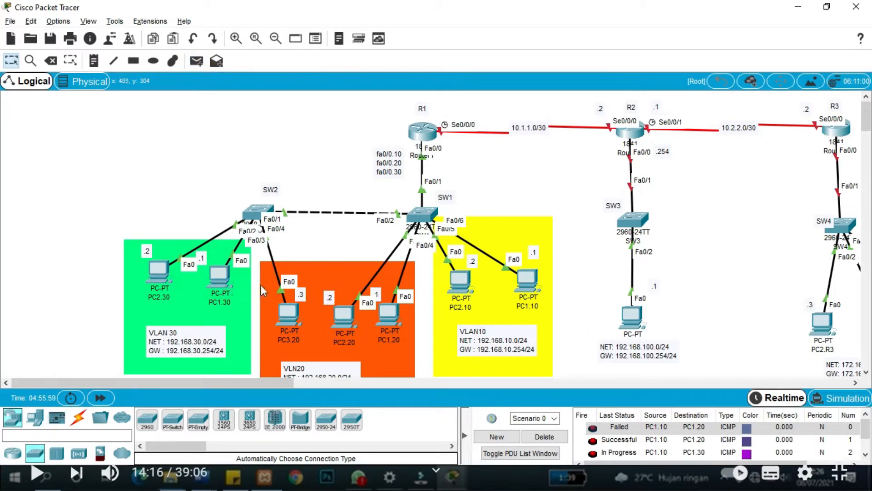
scroll(606, 441, "down", 1)
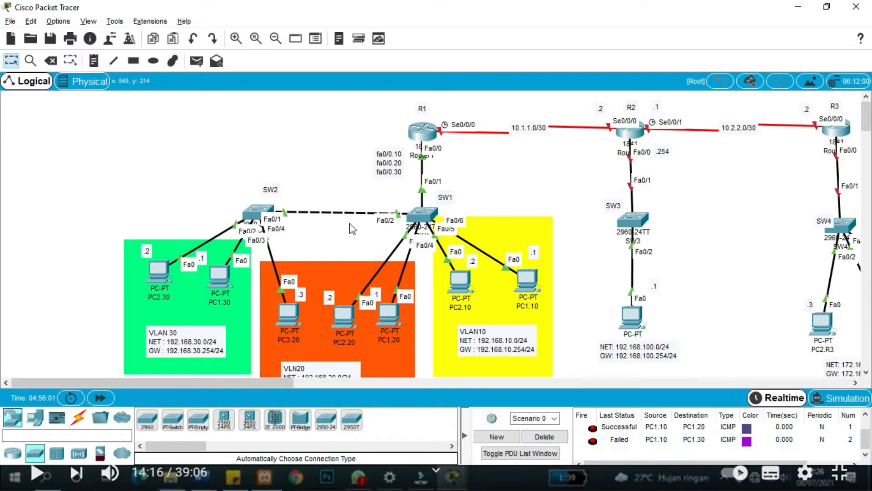
left_click(197, 61)
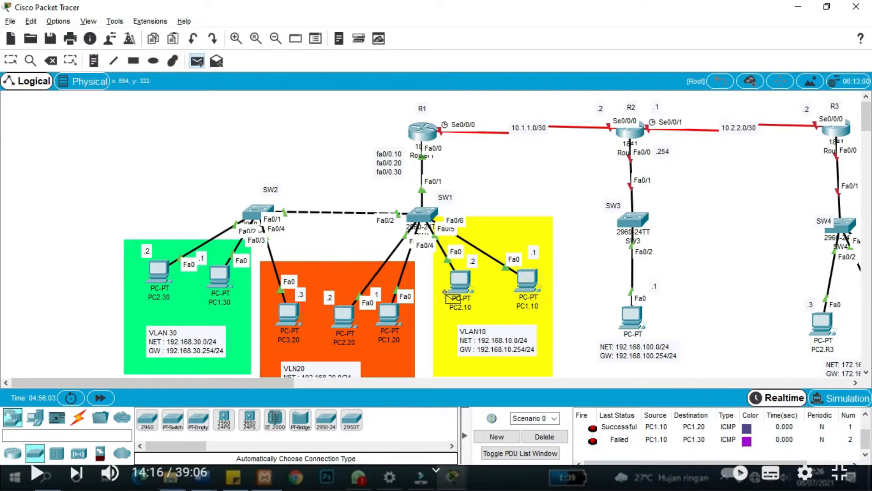
left_click(522, 278)
left_click(222, 279)
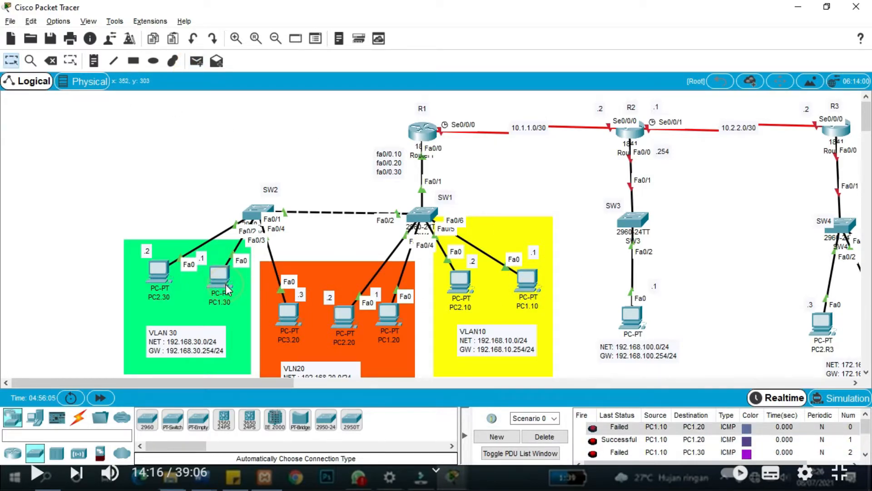
scroll(633, 441, "down", 1)
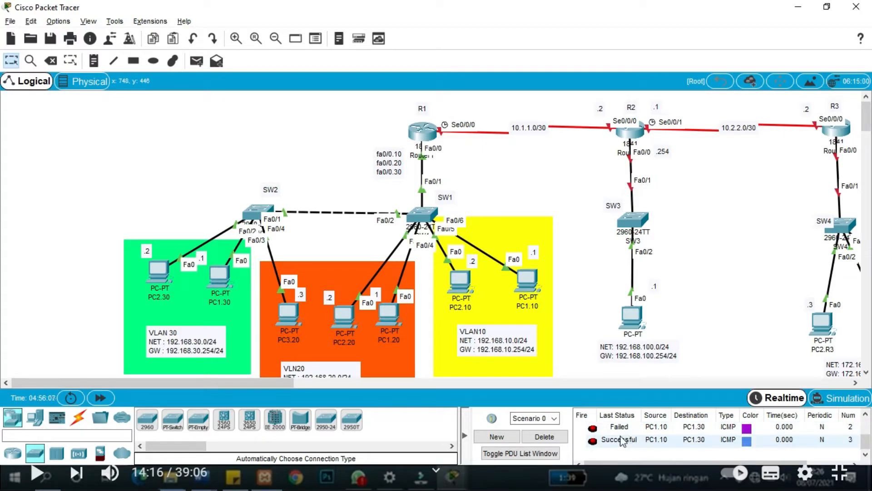
Clear the failed results and re-send pings from PC1.10 to PC1.20 and PC1.30.
left_click(542, 437)
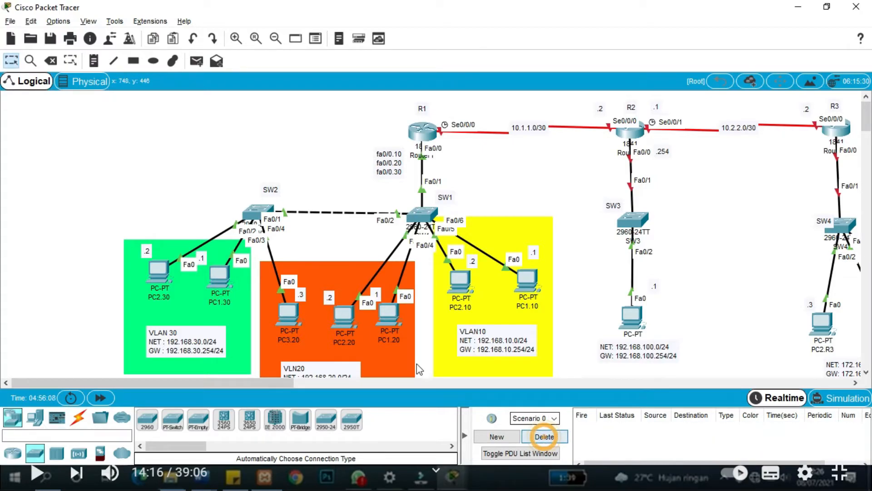
left_click(196, 61)
left_click(527, 278)
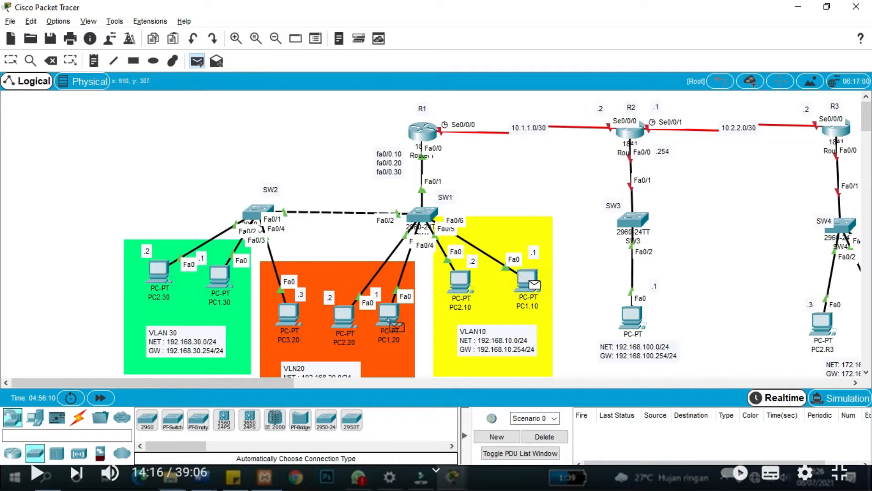
left_click(388, 313)
left_click(196, 60)
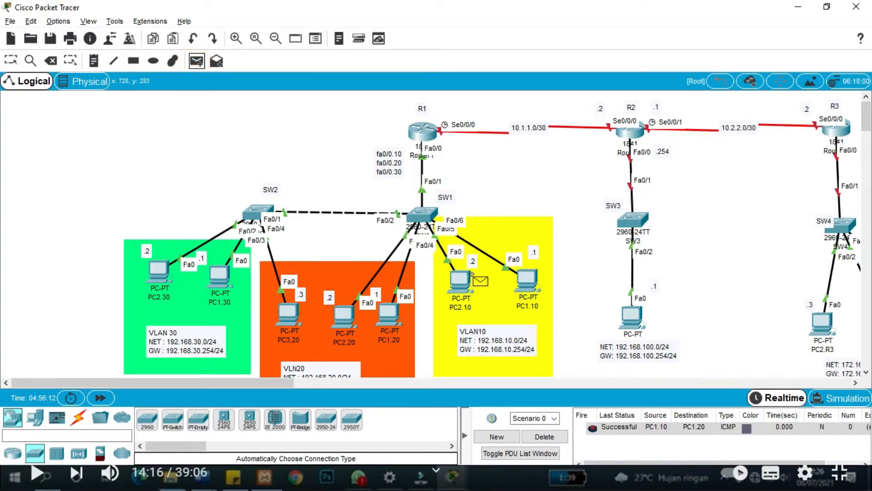
left_click(219, 277)
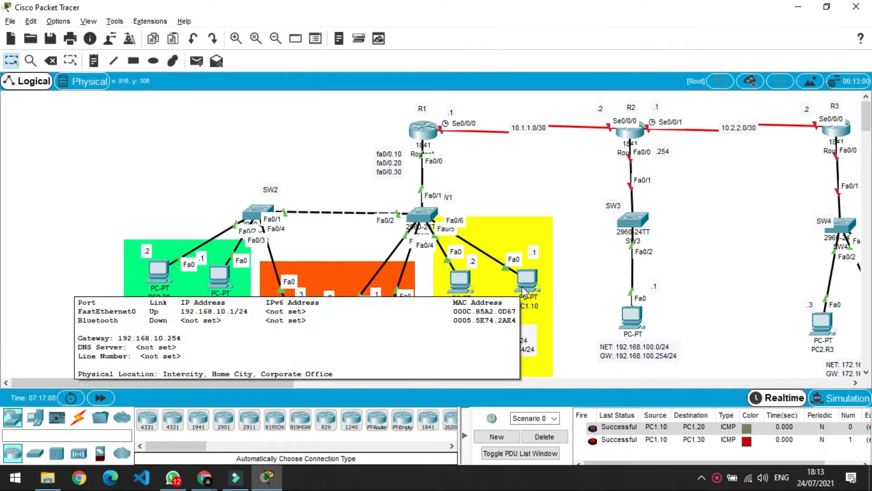
scroll(332, 293, "down", 5)
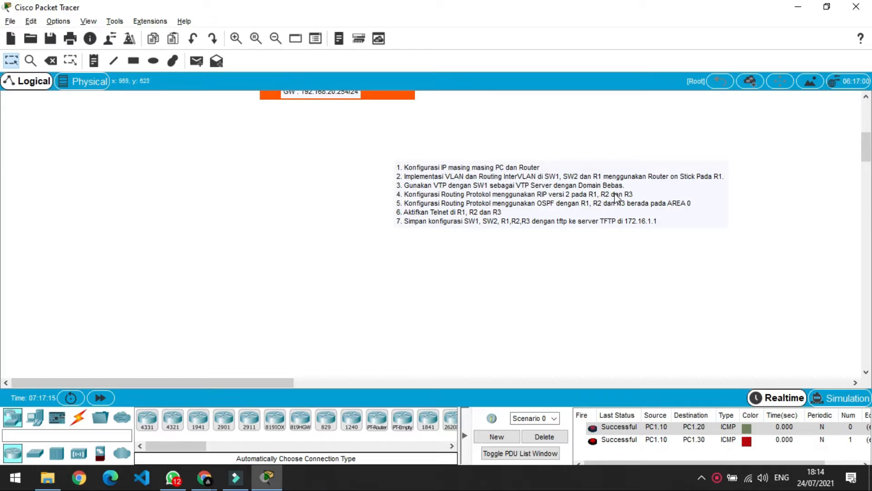
scroll(489, 213, "up", 5)
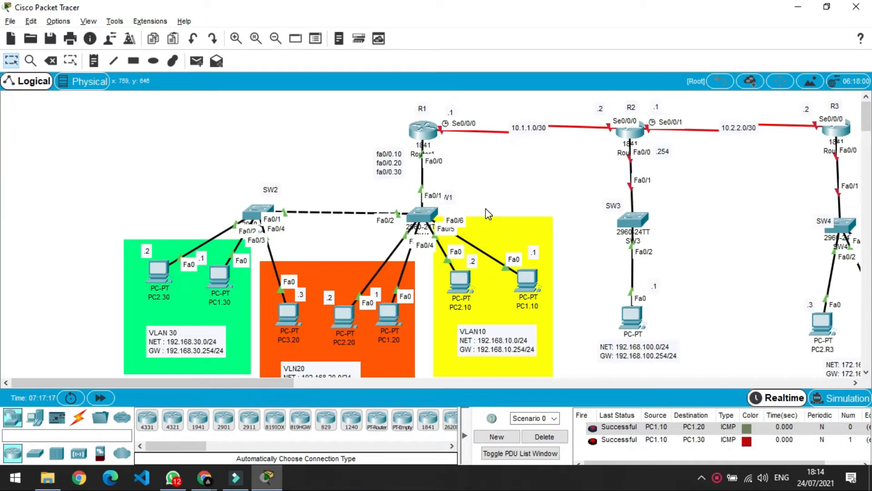
left_click(505, 193)
mouse_move(423, 140)
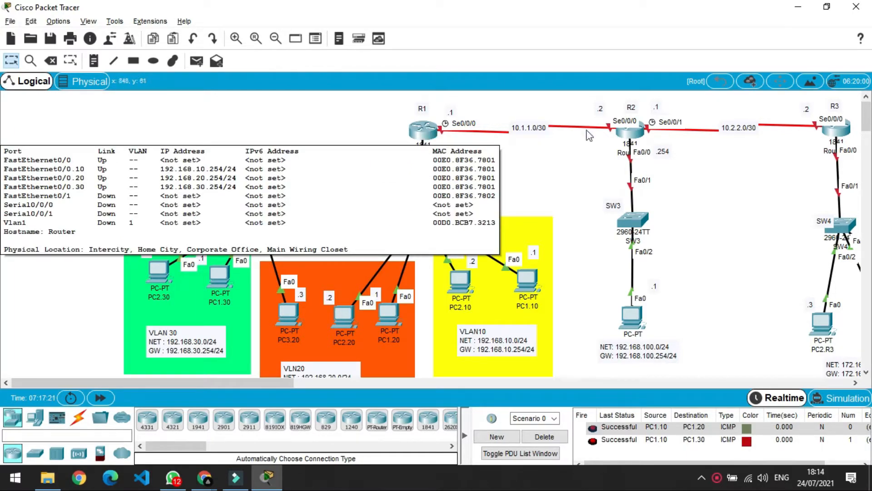
In R1's CLI, give Serial0/0/0 the address 10.1.1.1 255.255.255.252.
left_click(423, 131)
left_click(338, 328)
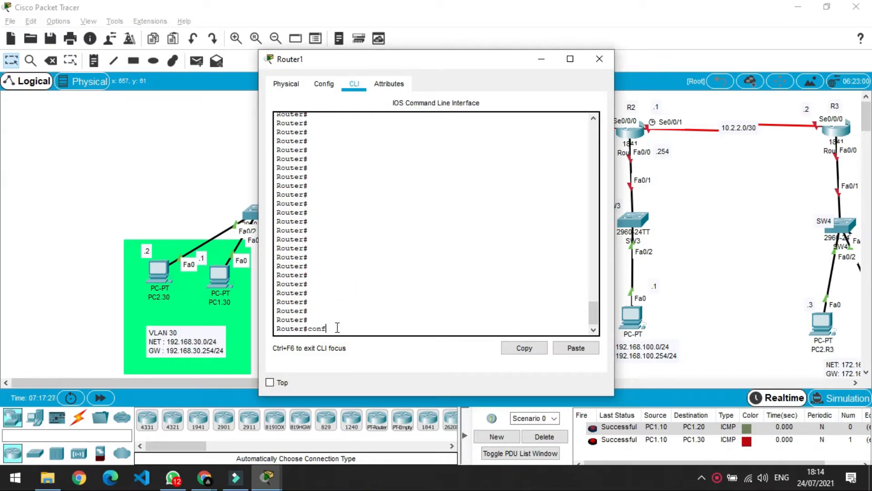
key("Return")
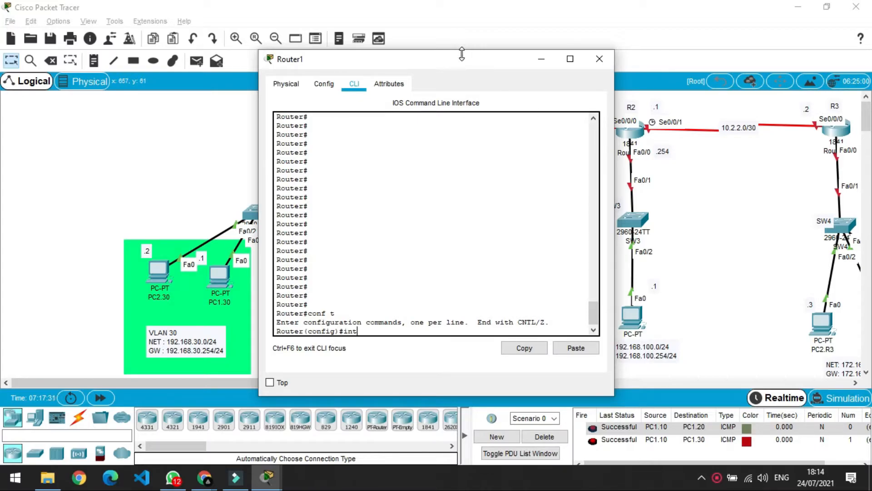
left_click_drag(461, 61, 252, 66)
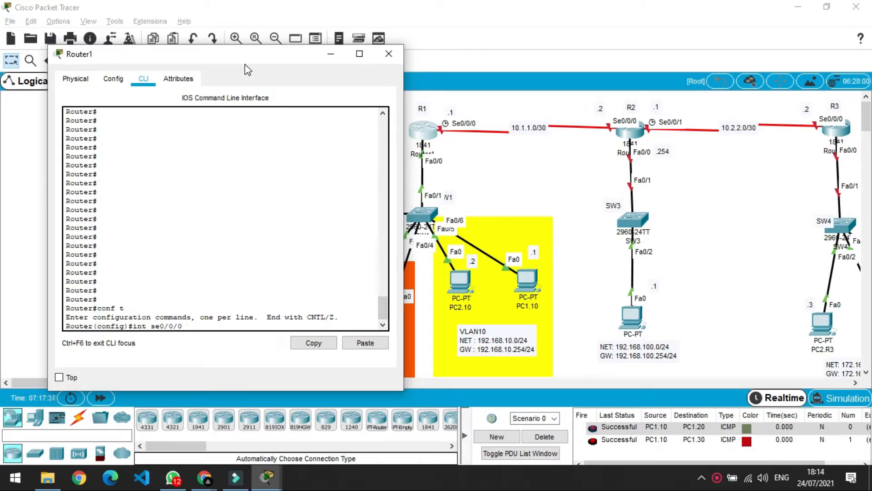
key("Return")
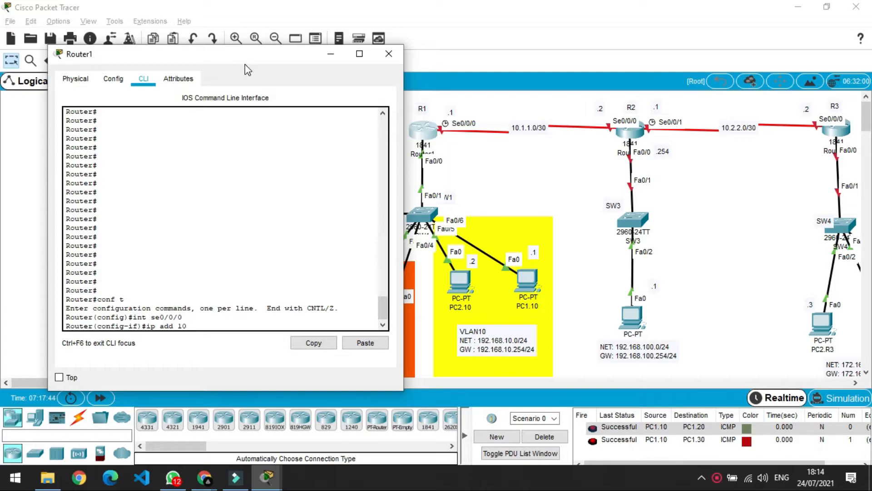
type("ip add 10.1.1.1 255.2555.255.252")
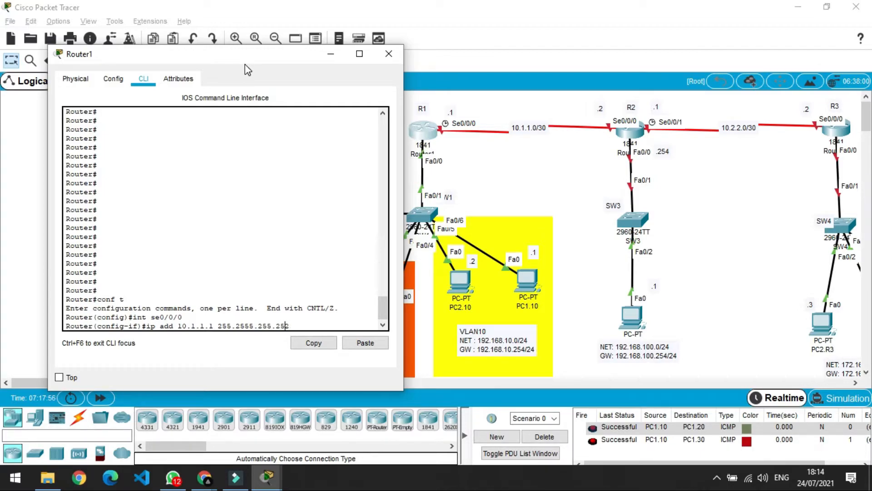
key("BackSpace")
key("Return")
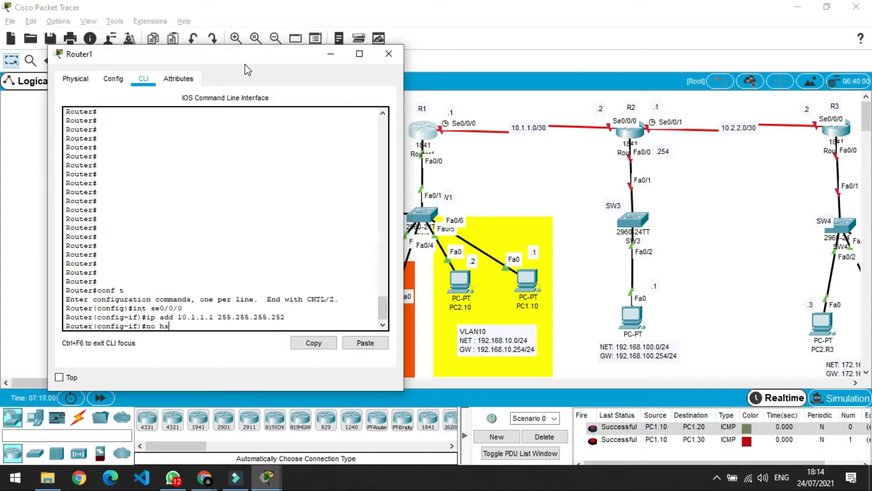
Enable Serial0/0/0 with no shutdown, exit configuration mode and close R1's window.
type("no sh")
key("Return")
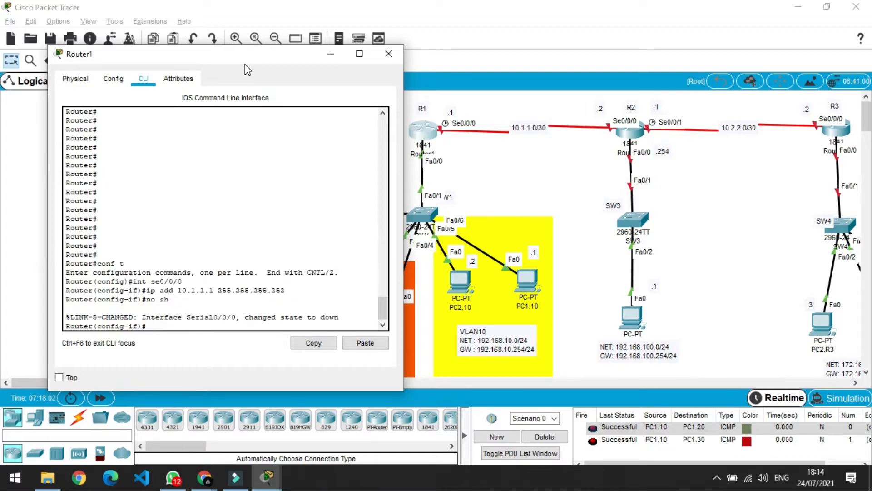
type("ex")
key("Return")
type("ex")
key("Return")
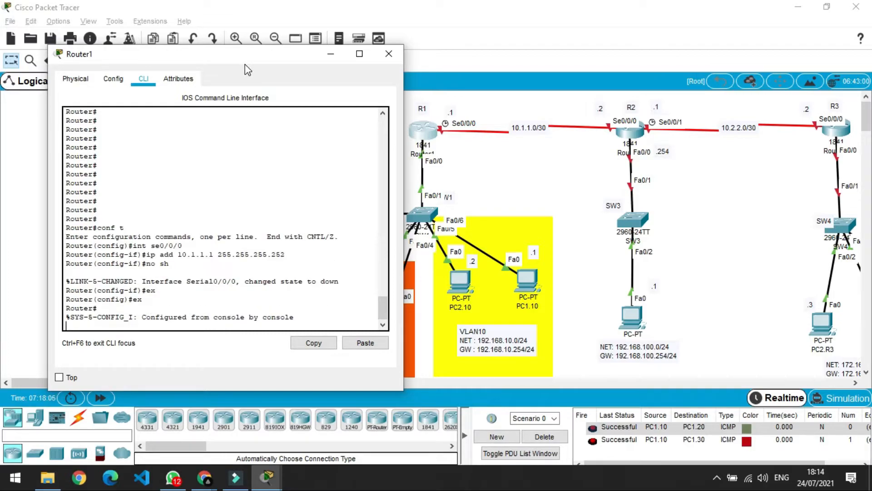
left_click(389, 55)
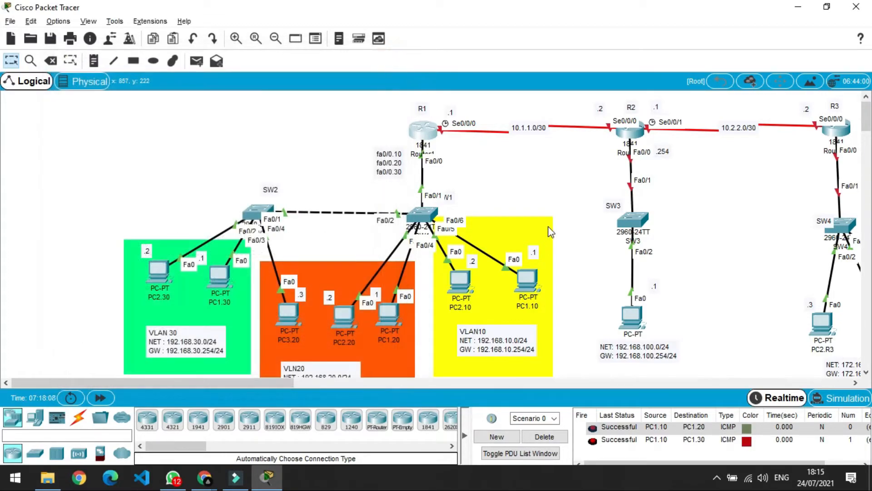
In R2's CLI, enter global configuration and select interface Serial0/0/0.
left_click(628, 134)
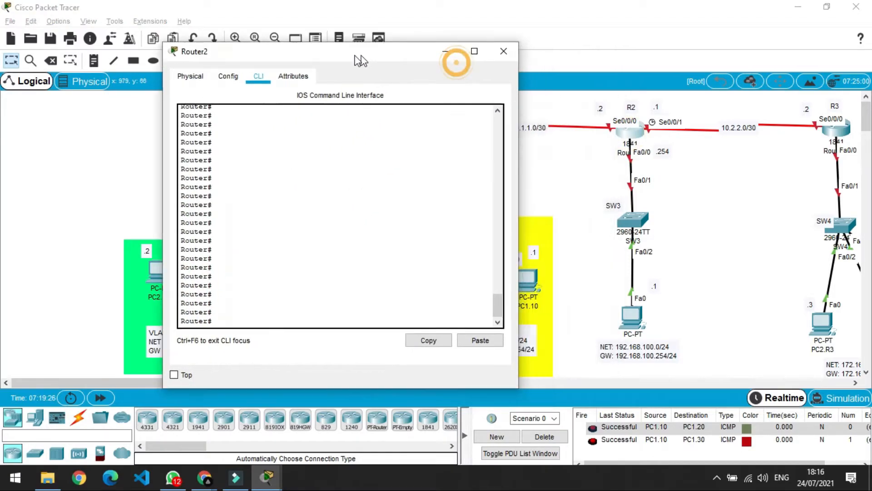
left_click_drag(359, 59, 314, 51)
left_click(195, 312)
type("con")
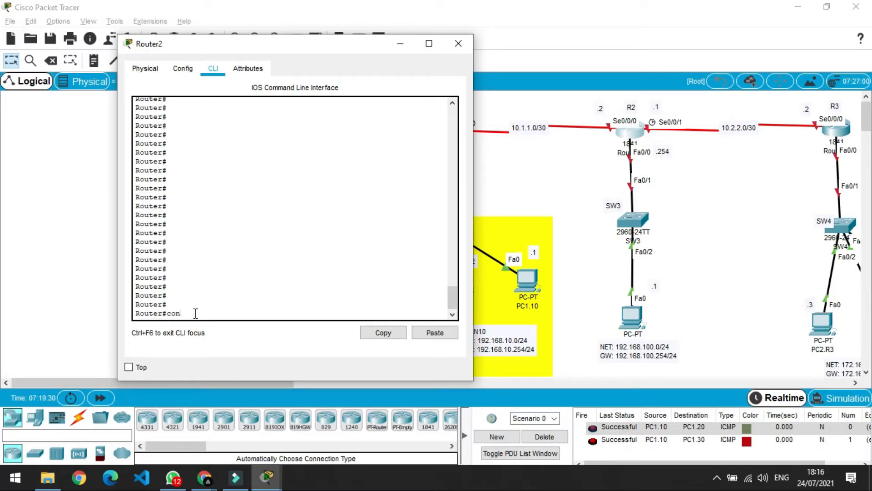
type("f t")
key("Return")
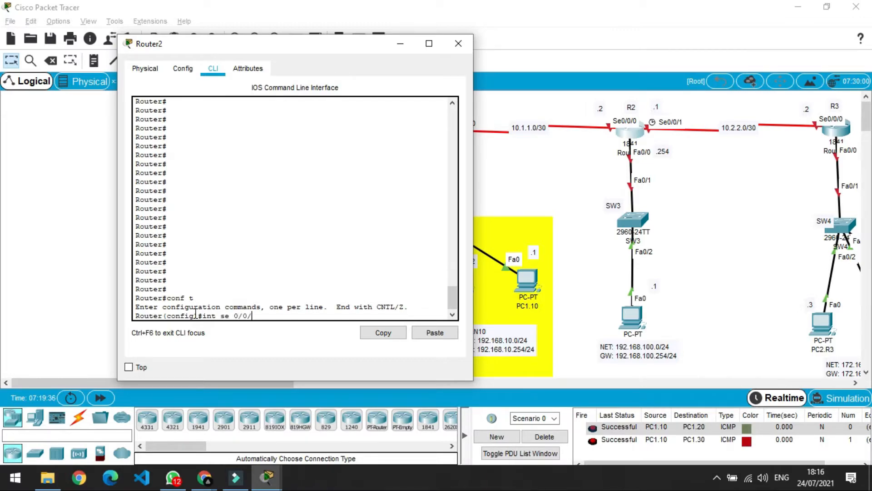
type("0")
key("Left")
key("Left")
key("Left")
key("Left")
key("Left")
key("BackSpace")
key("Return")
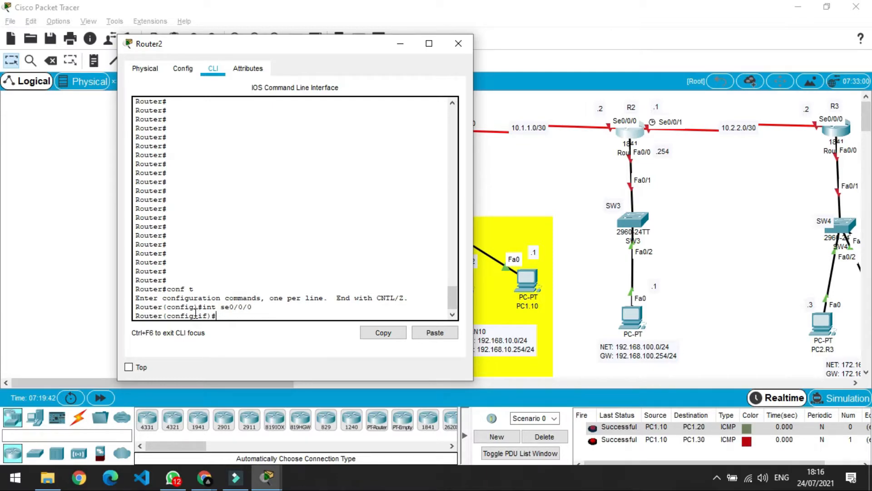
Assign 10.1.1.2 255.255.255.252 to Serial0/0/0, enable it, and exit the interface.
type("ip add 10.1.1..2 255.255.255.252")
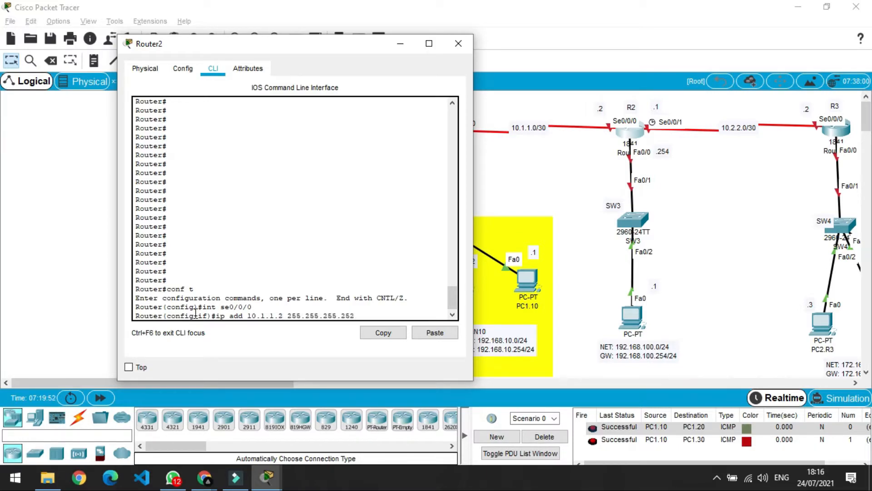
key("Return")
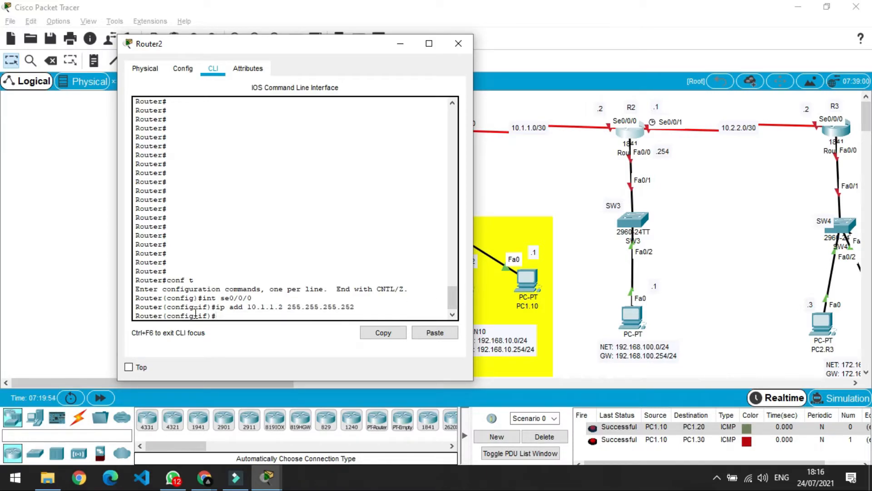
type("no sh")
key("Return")
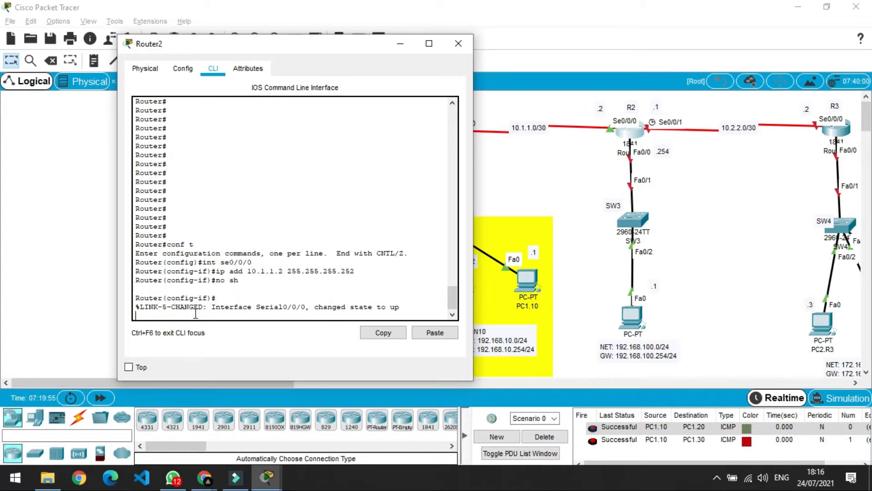
key("Return")
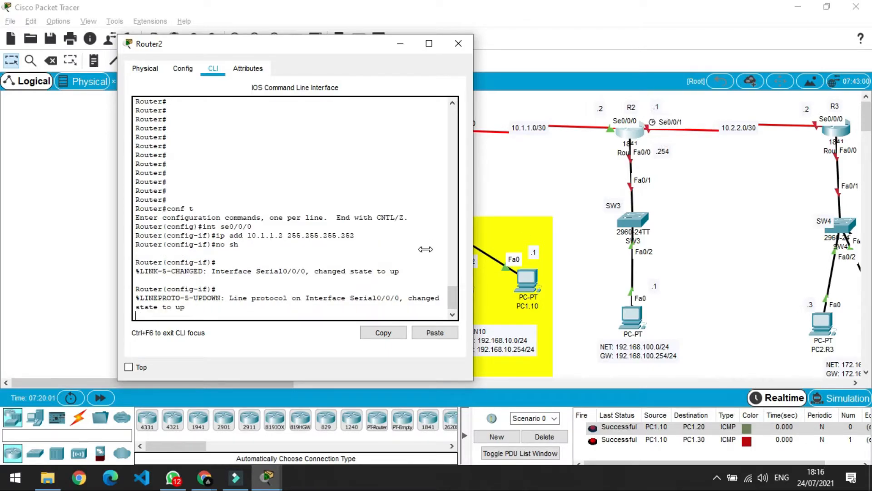
key("Return")
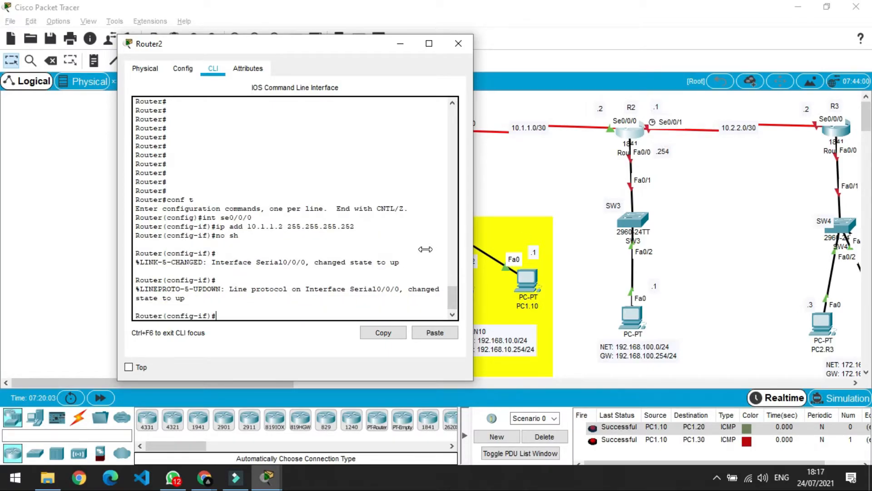
type("ex")
key("Return")
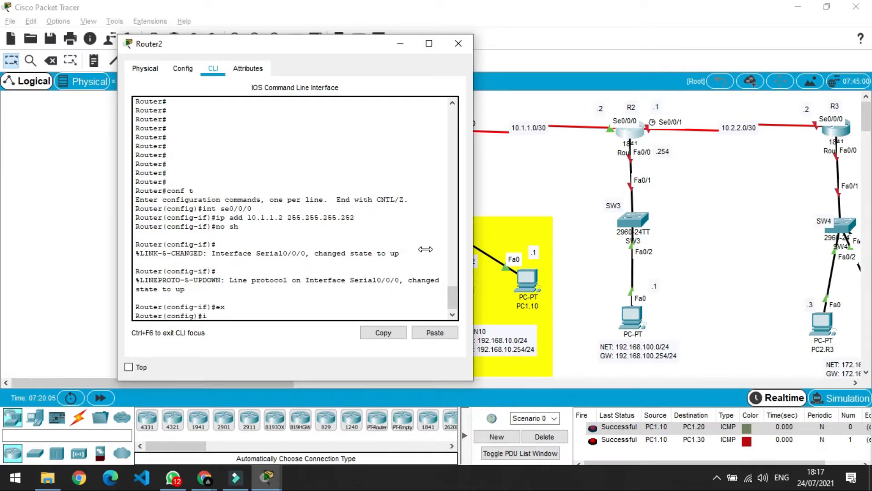
Configure R2's Serial0/0/1 as 10.2.2.1 255.255.255.252 and enable it.
type("int se0/0/1")
key("Return")
type("ip add")
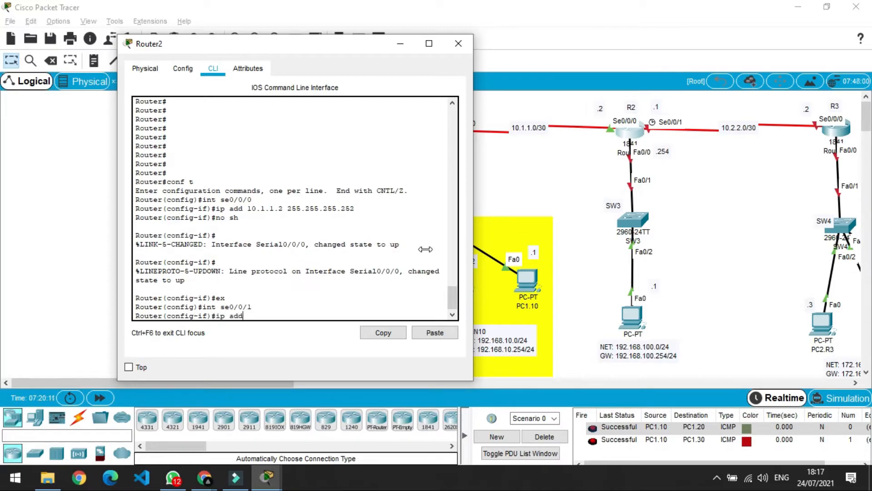
type(" 10.2.2.1 255.255.255")
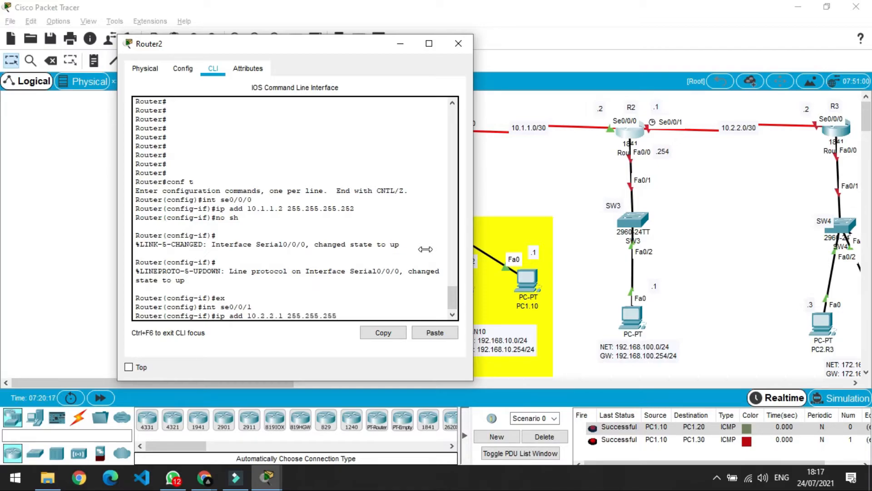
key("BackSpace")
type("2")
key("Return")
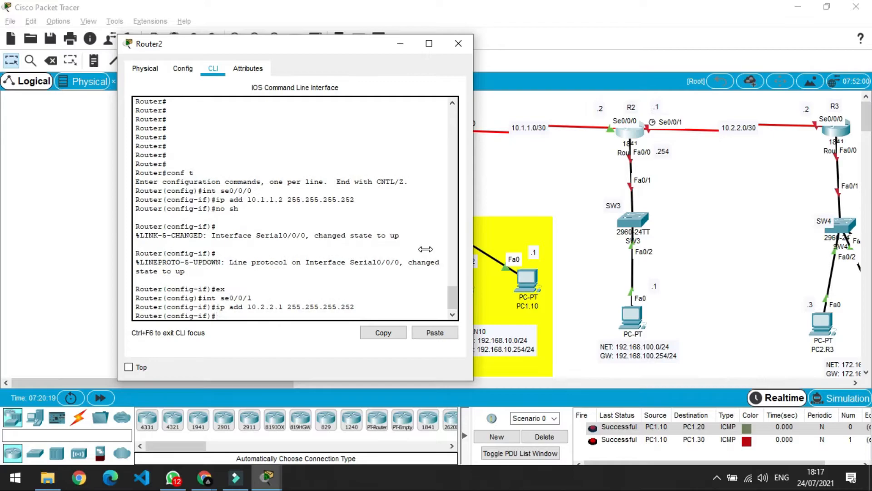
type("no hs")
key("Return")
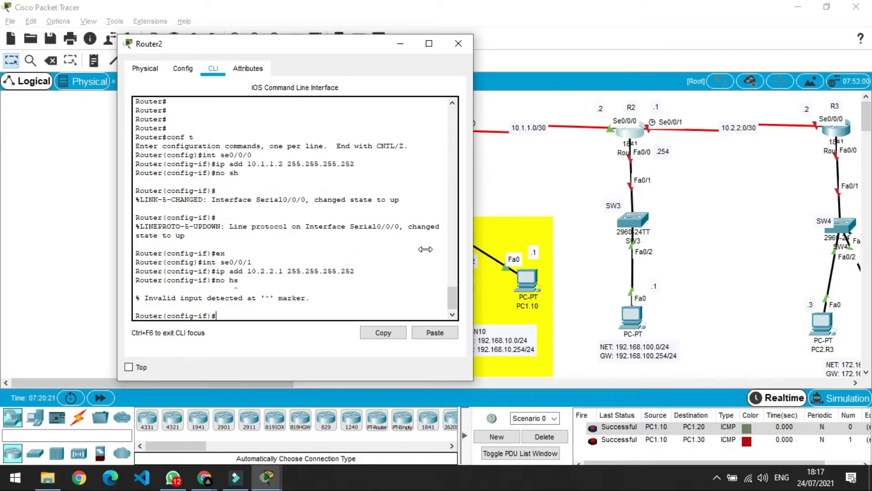
type("n")
key("BackSpace")
type("no sh")
key("Return")
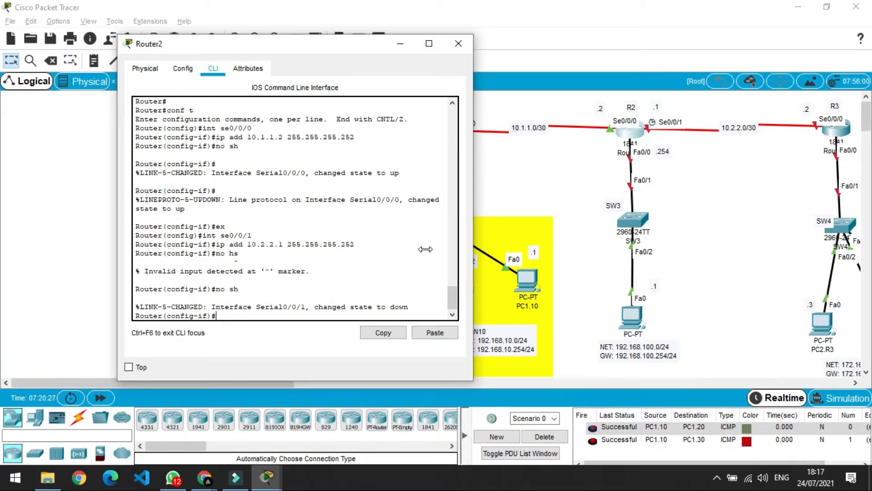
type("ex")
key("Return")
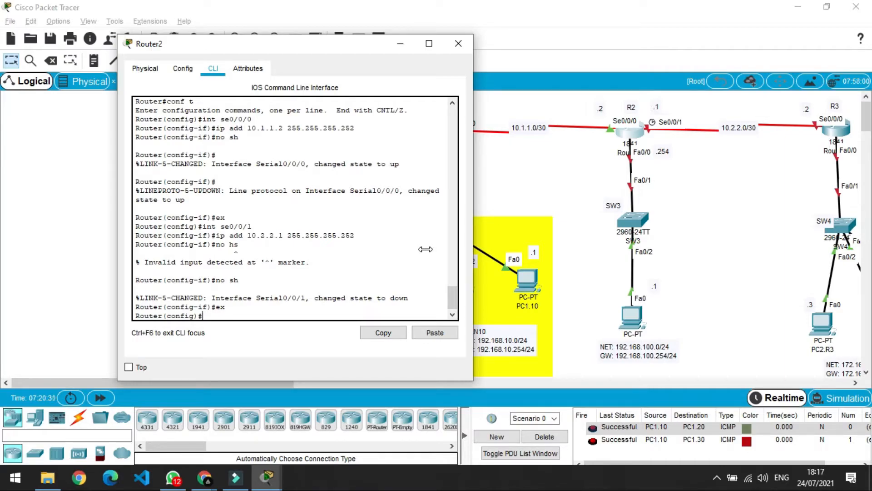
Give FastEthernet0/0 192.168.100.254 255.255.255.0, enable it, and close R2's window.
type("int fa0/0")
key("Return")
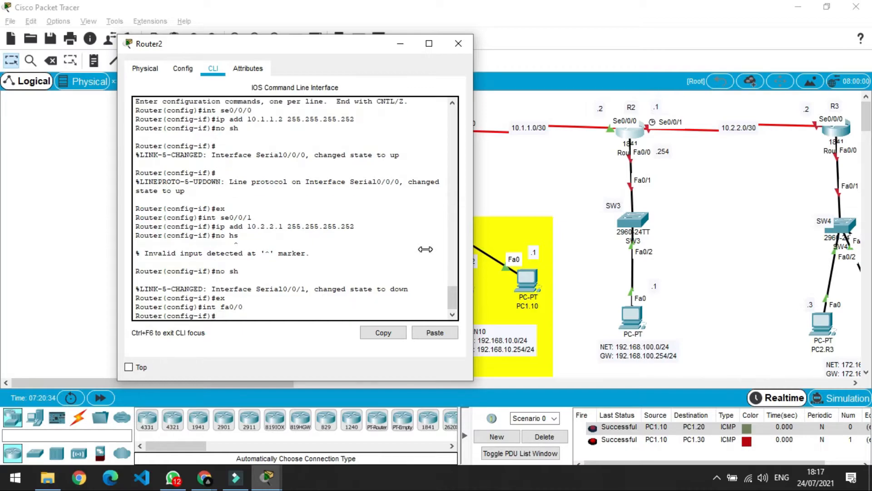
type("ip add 192.168.100.")
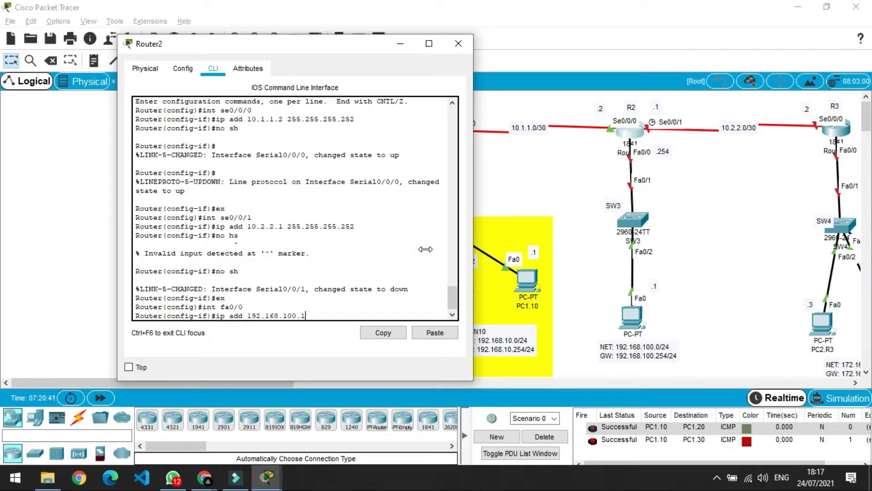
type("254 255.255.255.0")
key("Return")
type("no")
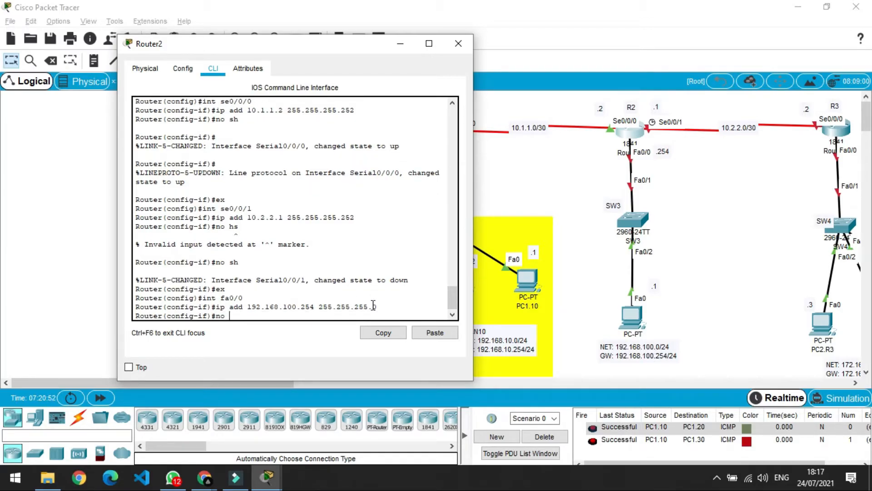
type("osh")
key("Return")
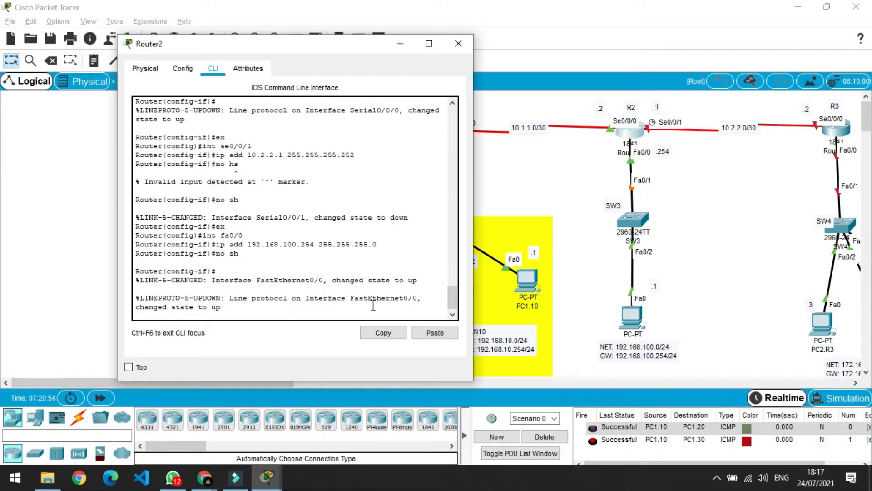
left_click(462, 51)
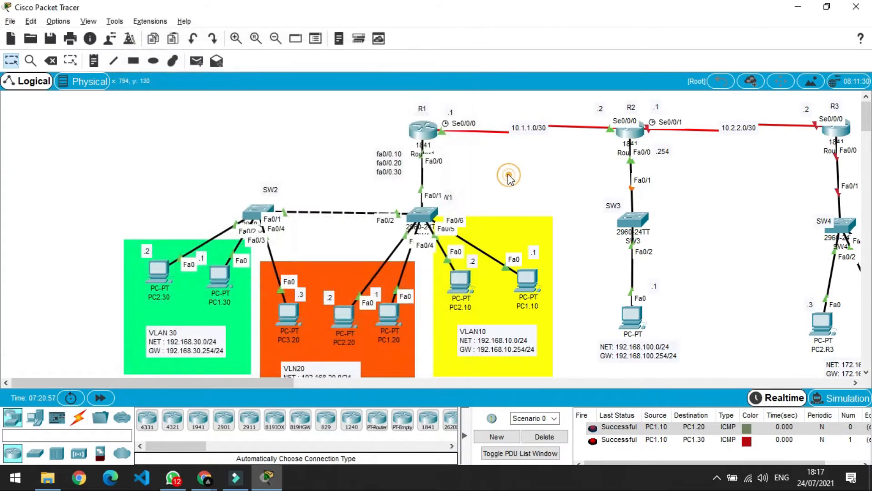
left_click(841, 133)
In R3's CLI, assign Serial0/0/0 the address 10.2.2.2 255.255.255.252 and bring it up.
left_click(328, 327)
type("c")
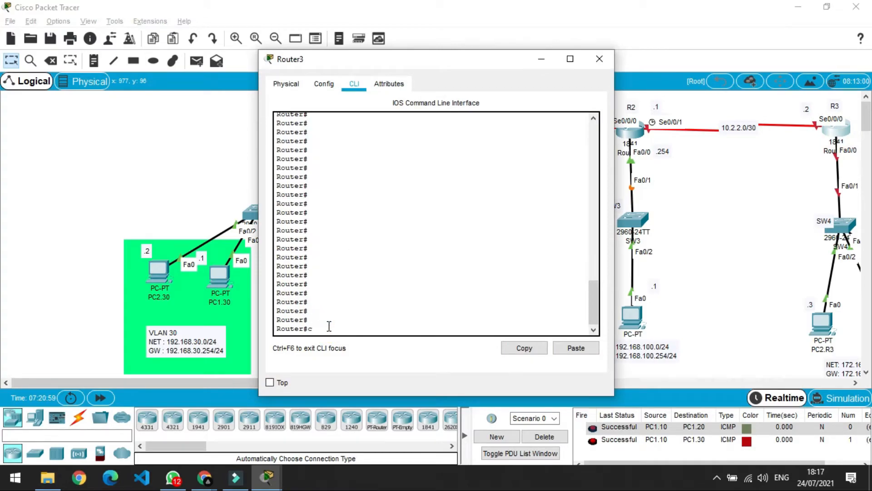
type("onf t")
key("Return")
type("ig)#i")
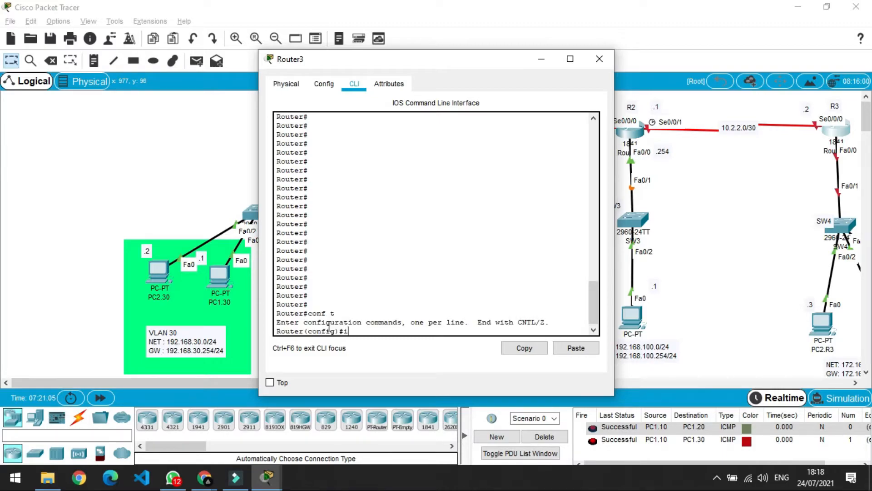
type("ny")
key("BackSpace")
type("se0/0/0")
key("Return")
type("ip add ")
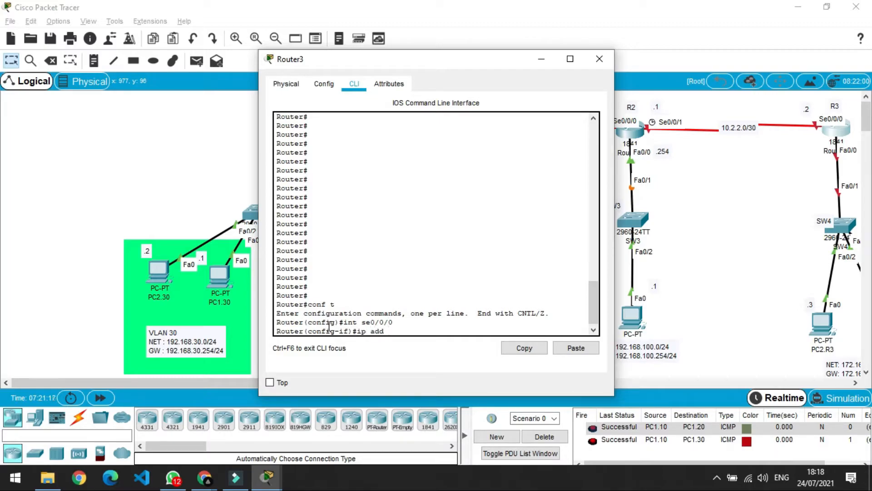
type("10.2.2.2 255.255.255.252")
key("Return")
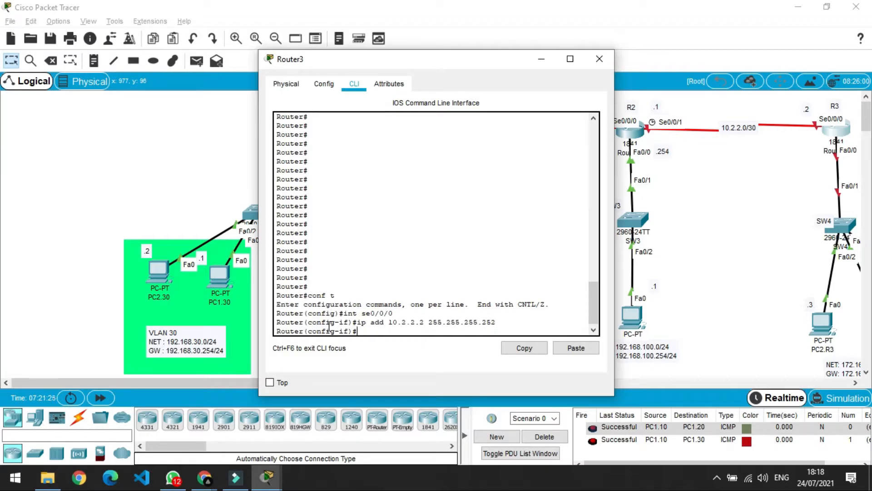
type("no sh")
key("Return")
key("Return")
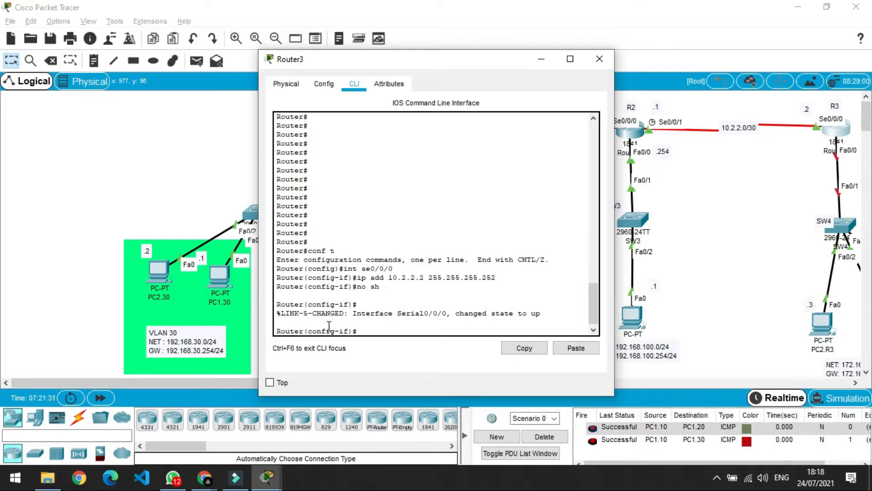
left_click(706, 355)
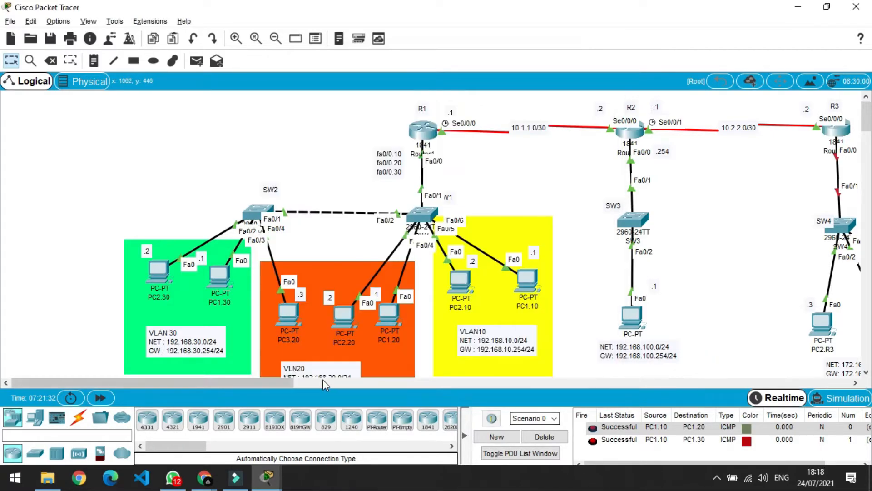
Back in R3's CLI, leave Serial0/0/0 and select interface FastEthernet0/0.
left_click_drag(280, 377, 344, 369)
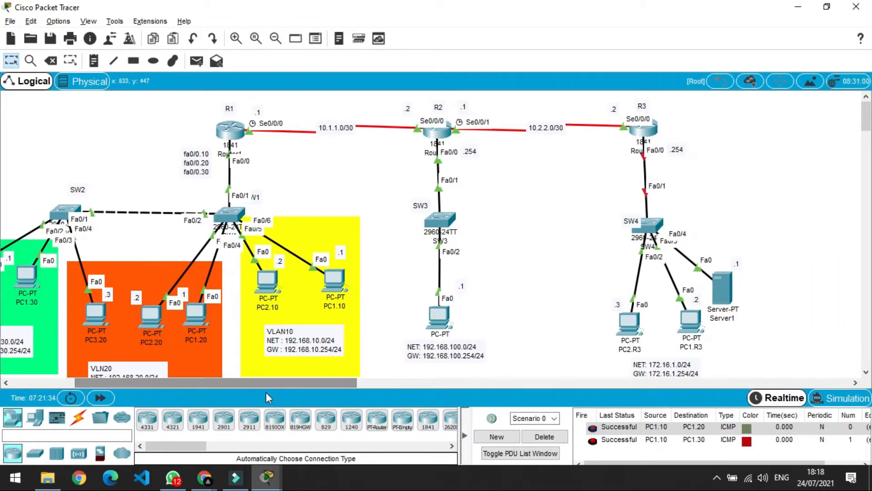
key("alt+Tab")
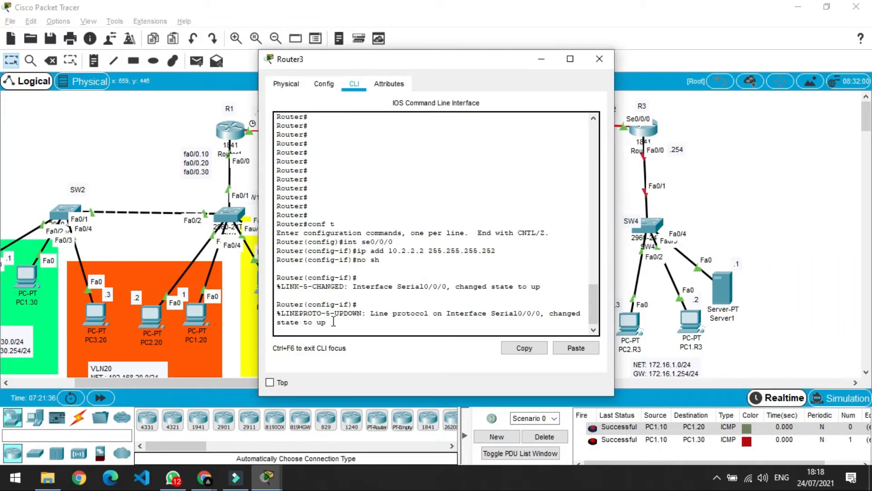
key("Return")
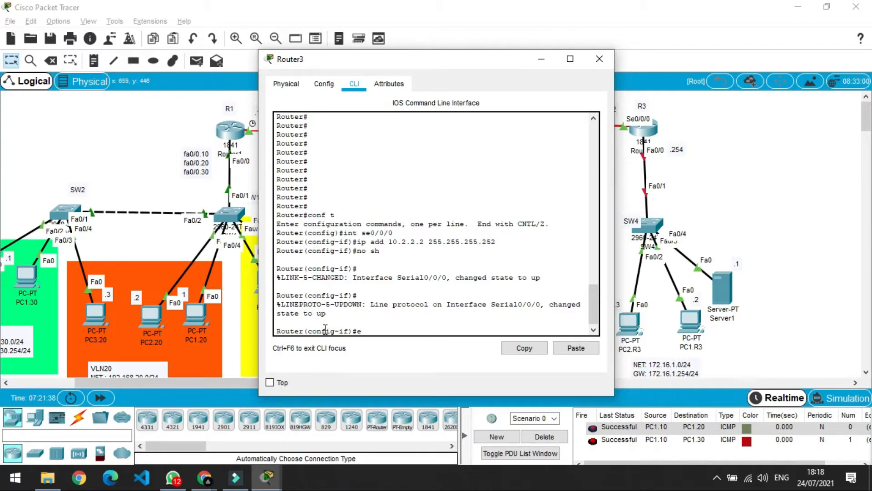
type("ex")
key("Return")
type("int")
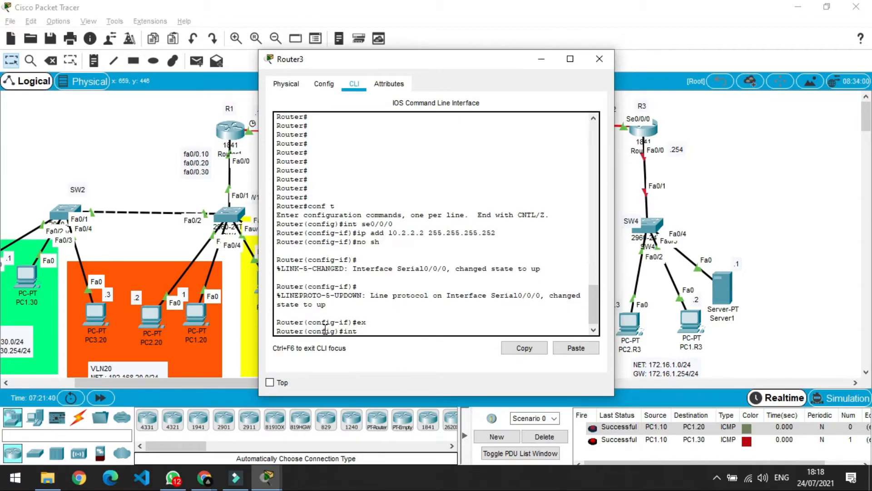
type(" fa0/0")
key("Return")
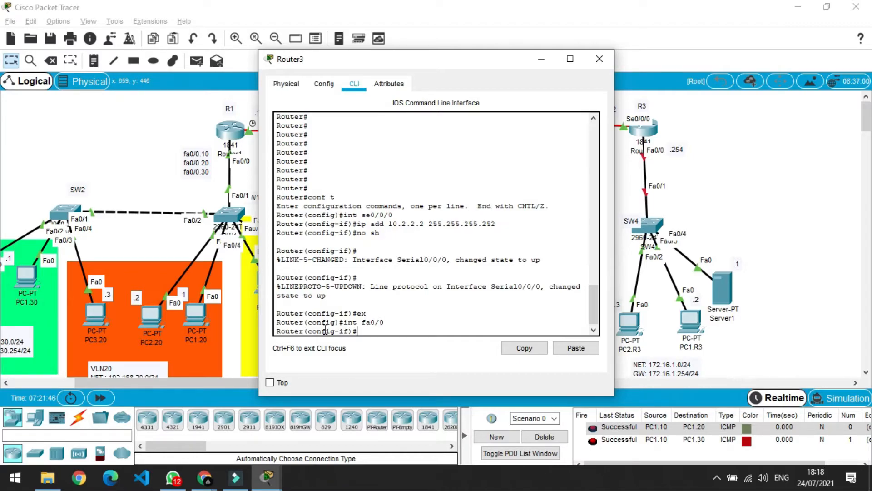
Assign Fa0/0 172.16.1.254 255.255.255.0, enable it, and close Router3's window.
type("ip add 172.16.1.254")
key("Return")
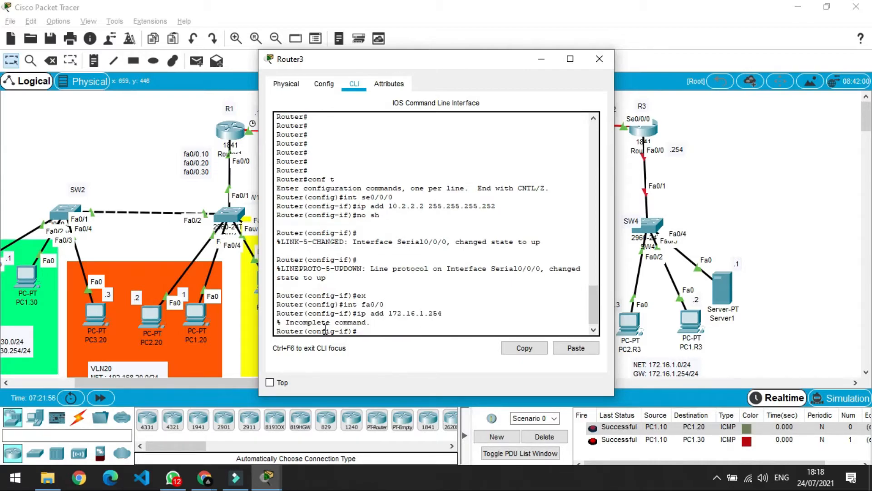
key("Up")
type("255.255.255.")
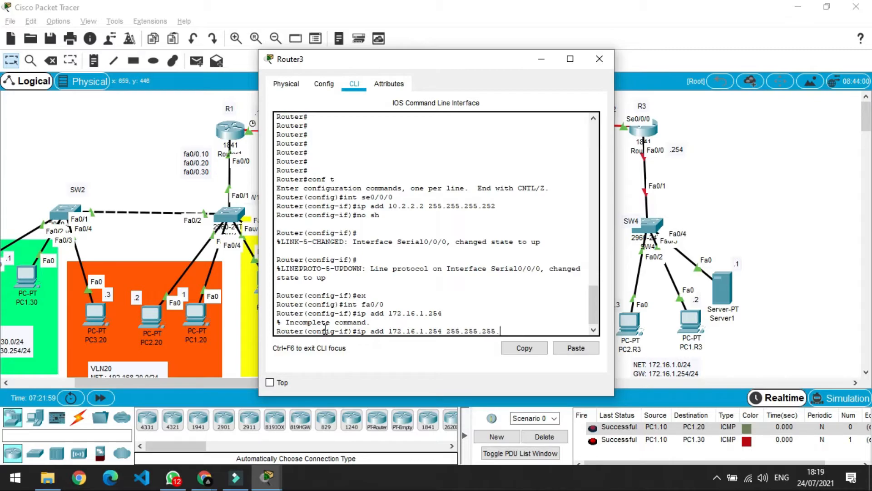
type("0")
key("Return")
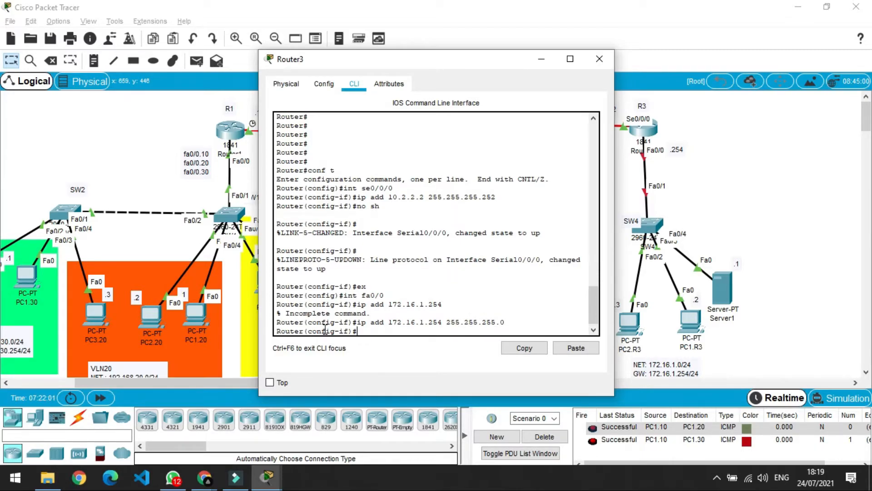
type("no")
type(" sh")
key("BackSpace")
type("sh")
key("Return")
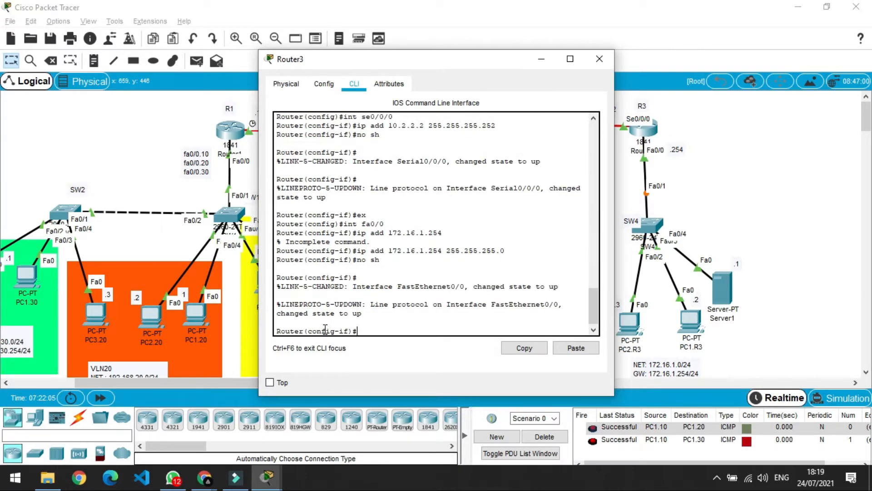
left_click(593, 59)
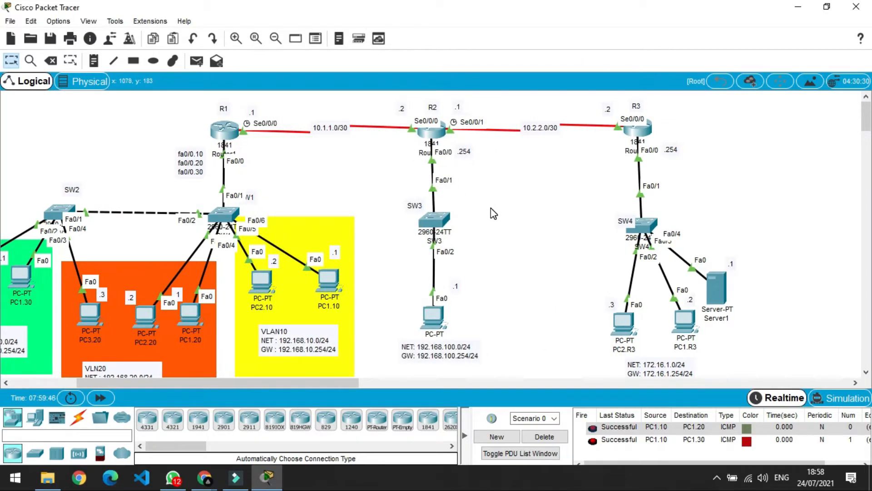
Scroll through the task note, then open R1's configuration console.
scroll(490, 208, "down", 5)
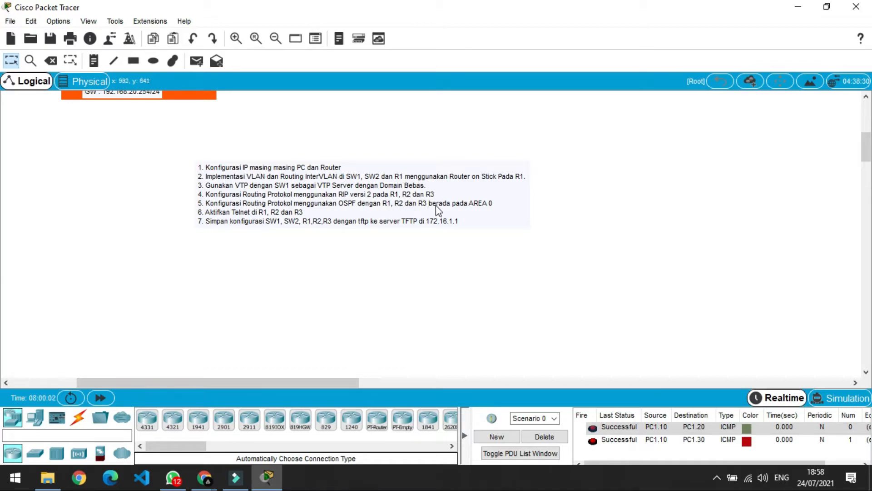
scroll(500, 208, "up", 5)
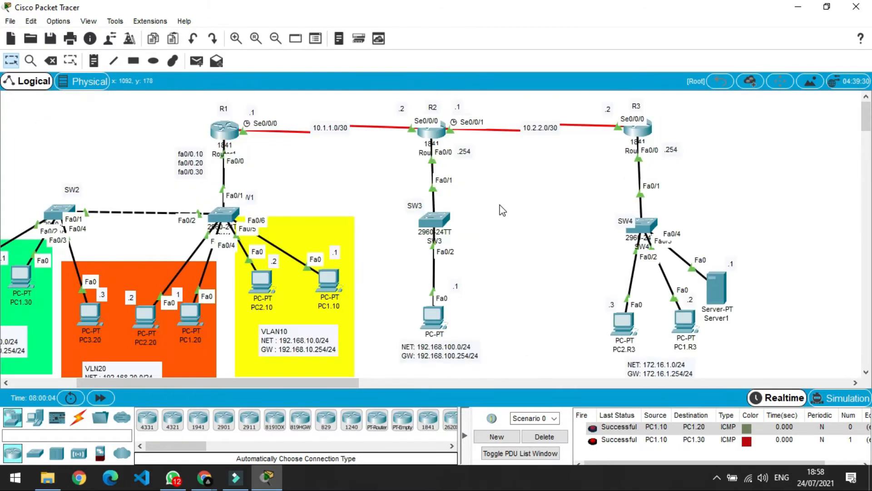
left_click(355, 177)
mouse_move(232, 135)
left_click(233, 136)
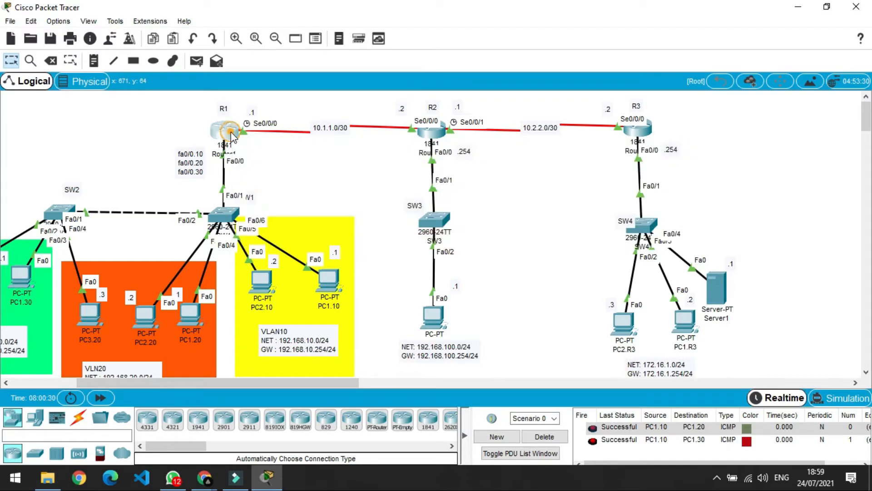
Restart R1's console session and enter privileged and global configuration mode.
left_click(343, 325)
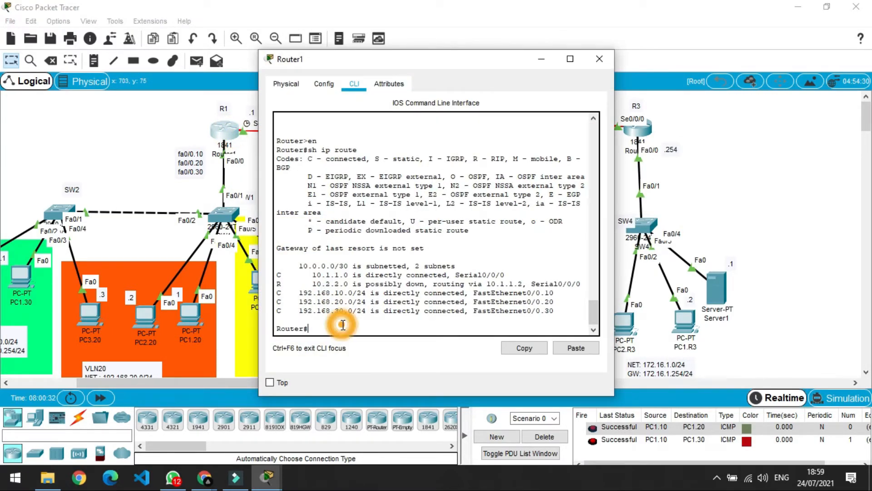
type("exit")
key("Return")
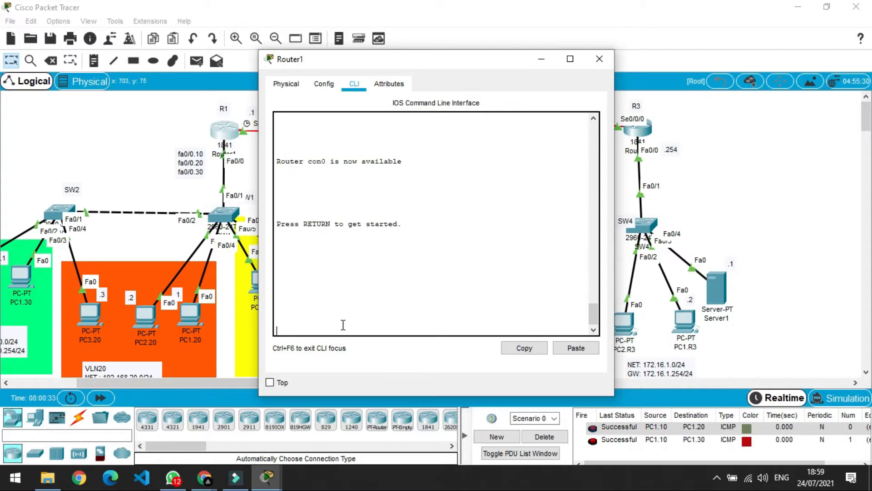
key("Return")
type("er>e")
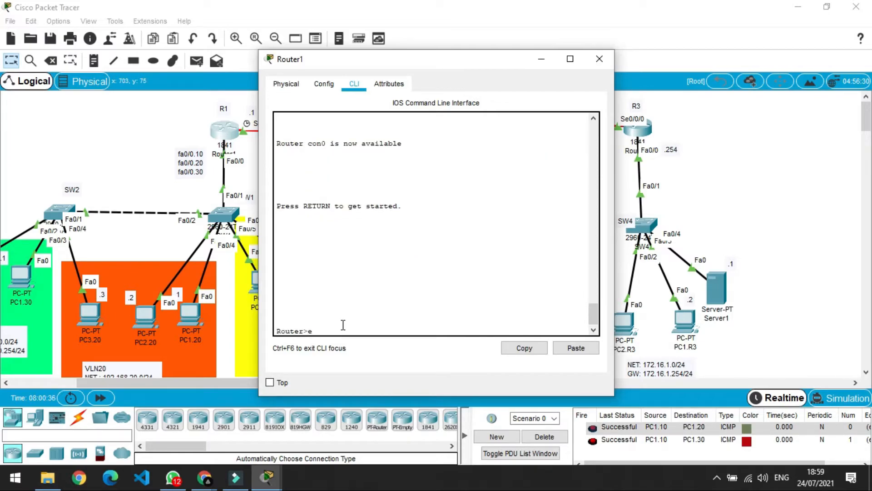
type("n")
key("Return")
type("con")
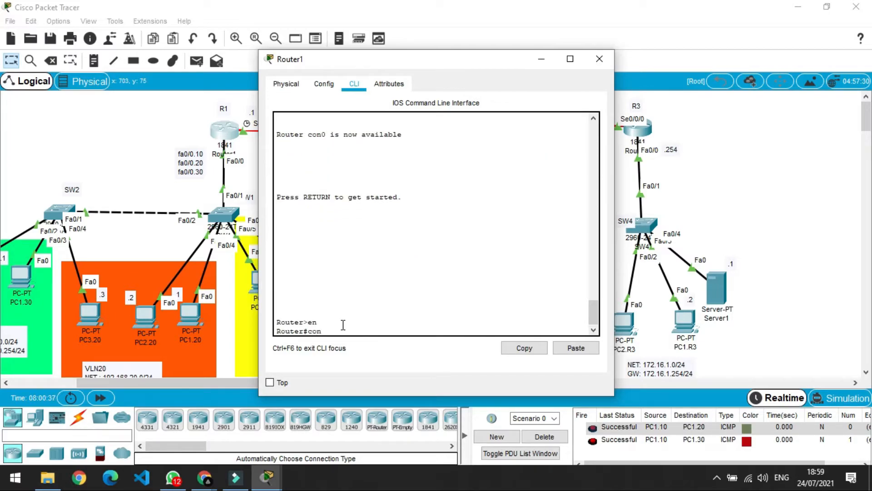
type("f")
type(" t")
key("Return")
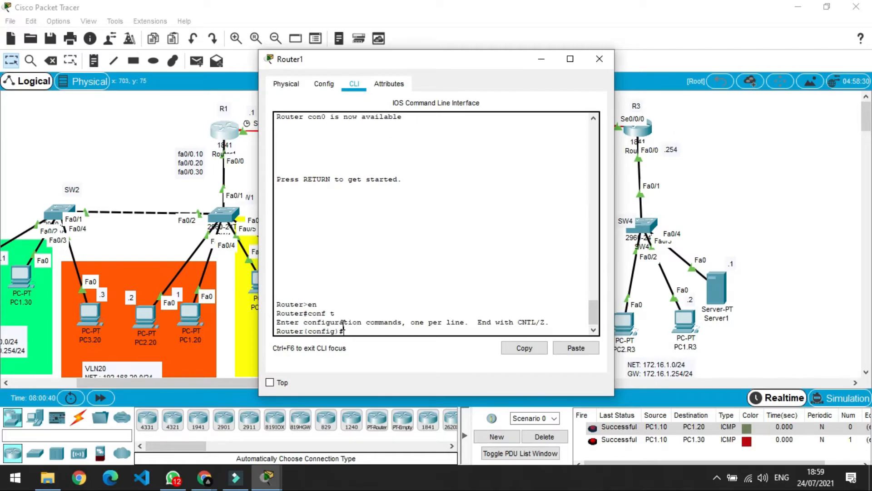
Start RIP routing on R1 and set it to version 2.
type("rou")
key("Tab")
type("rip")
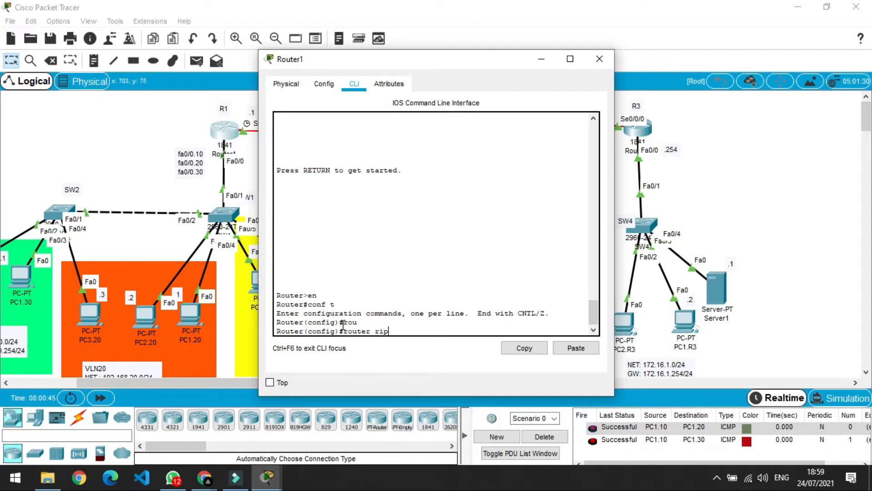
key("Return")
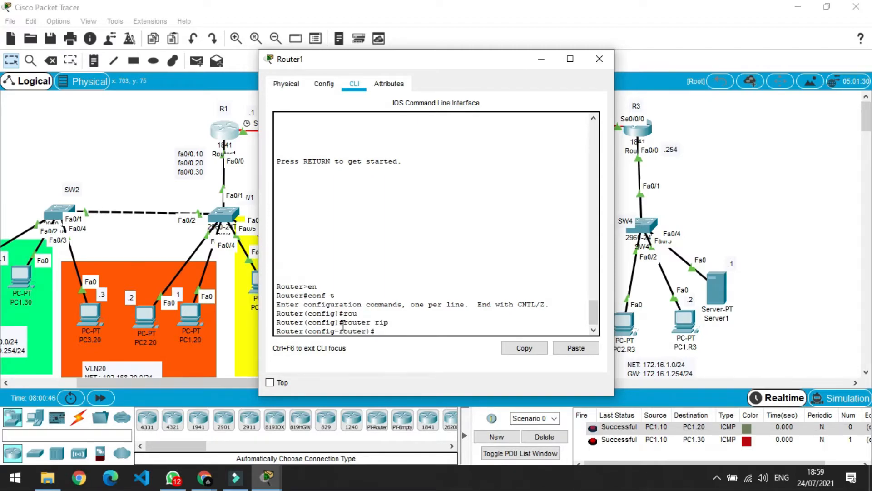
type("ver")
key("Tab")
type("2")
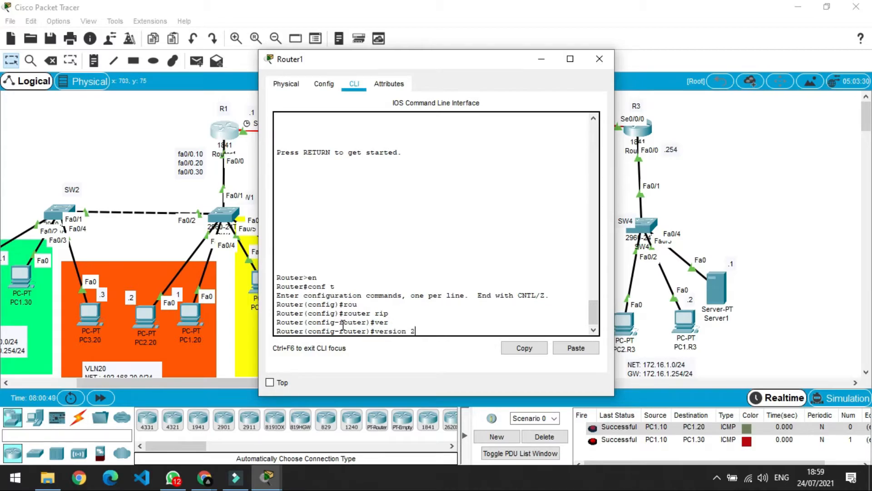
key("Return")
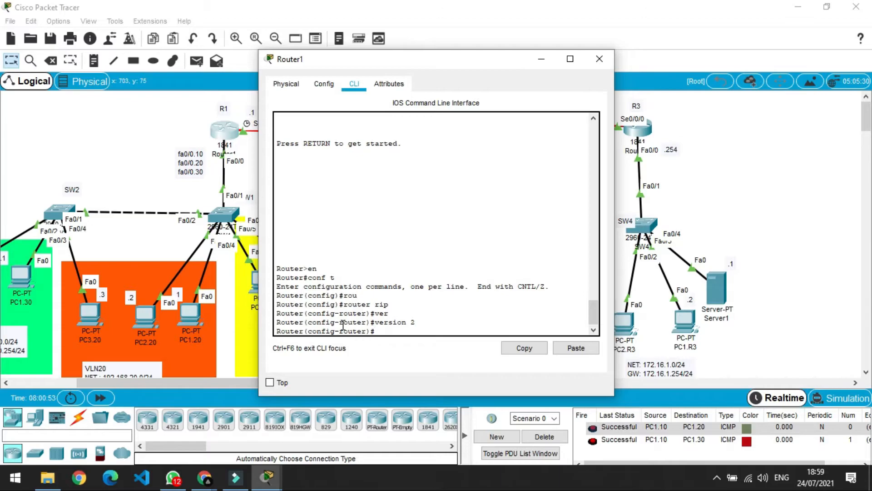
Advertise network 10.1.1.0 in RIP, disable auto-summary, and begin a redistribute command.
left_click_drag(428, 59, 571, 61)
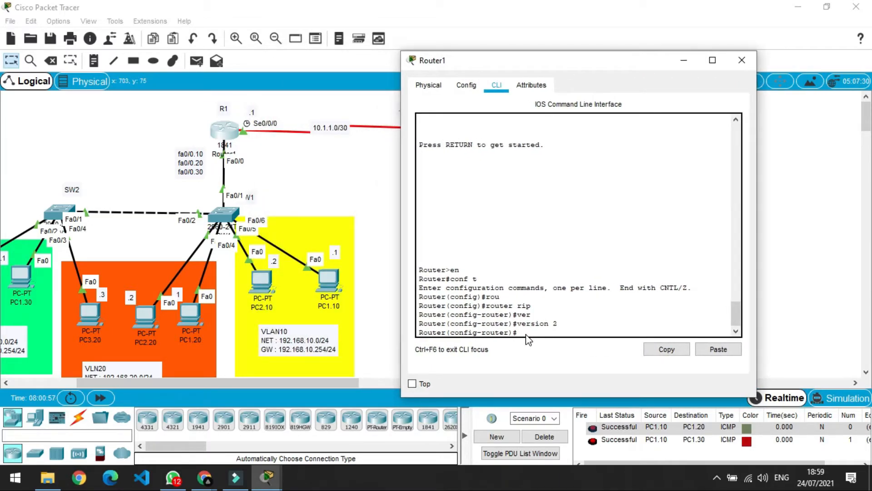
type("network")
type("10.1.1.0")
key("Return")
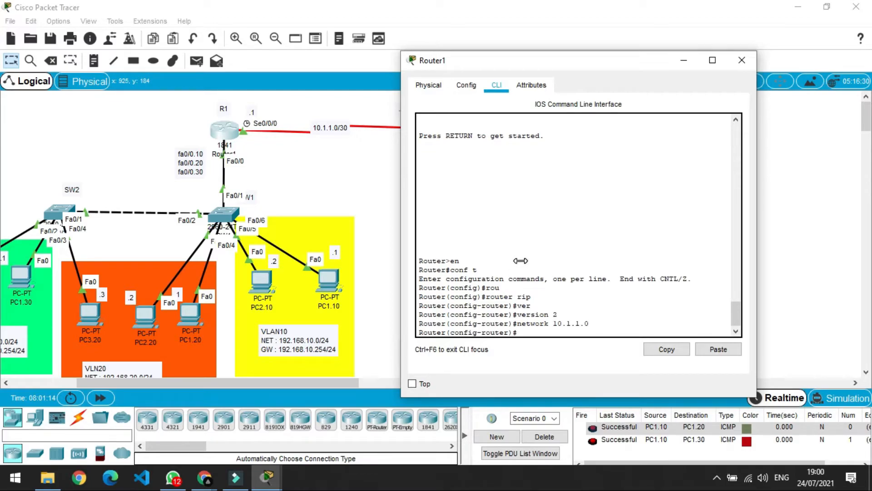
type("no s")
key("BackSpace")
type("auto-sum")
key("Tab")
key("Return")
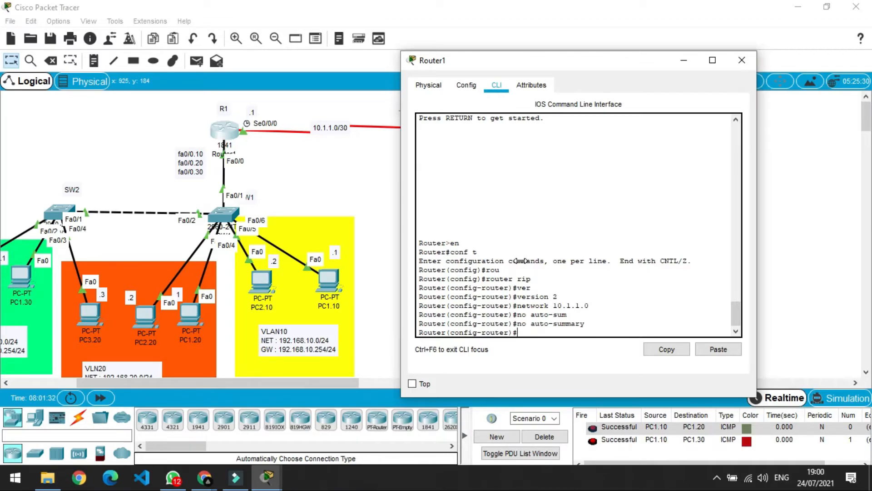
type("red")
key("Tab")
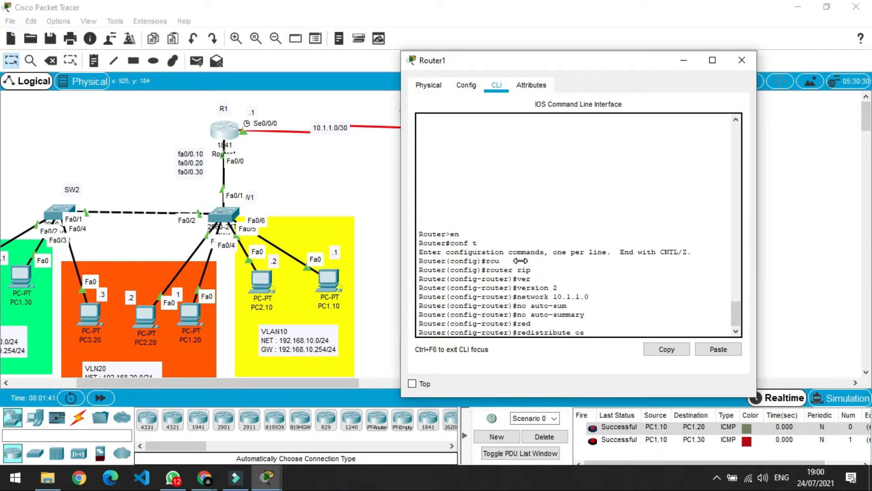
Make R1's RIP redistribute OSPF process 1 with metric 1.
type("os")
key("Tab")
type("1")
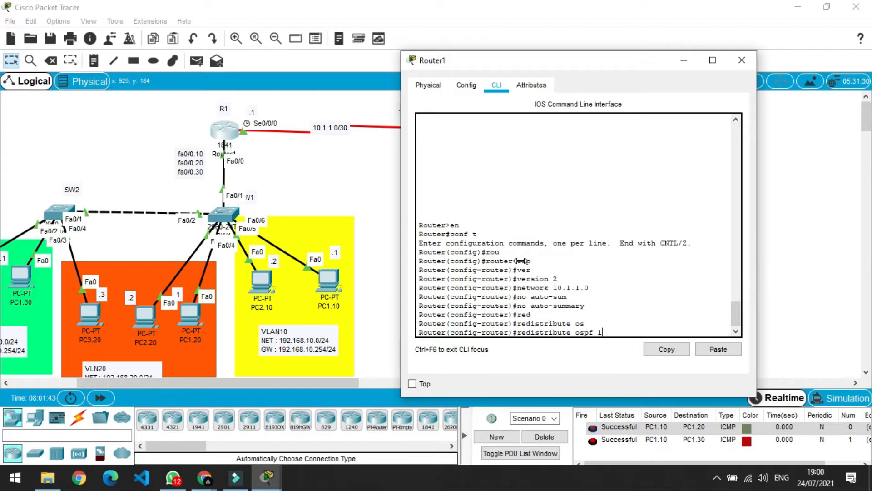
type(" met")
key("Tab")
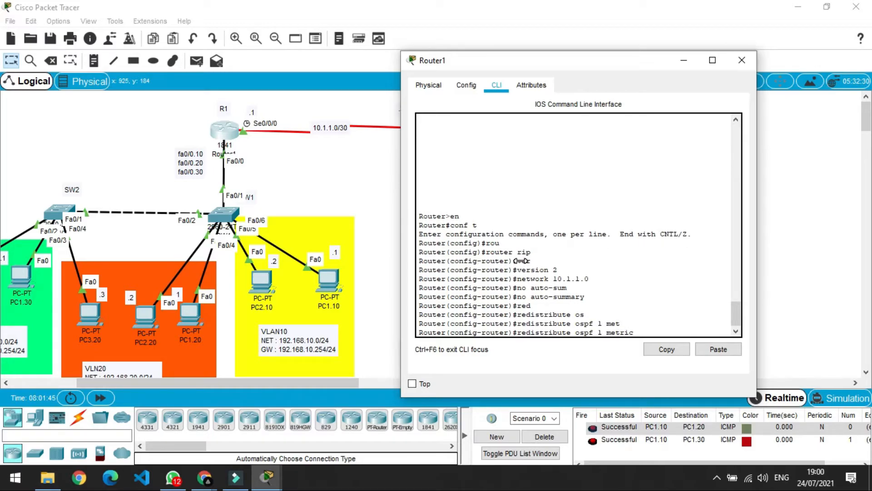
type("1")
key("Return")
Leave RIP configuration, create OSPF process 1 on R1, and begin a network statement.
type("ex")
key("Return")
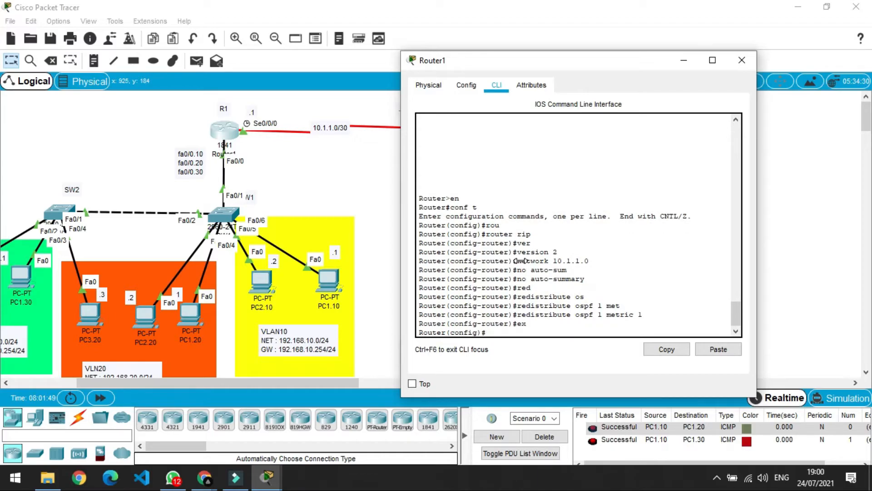
type("router ospf 1")
key("Return")
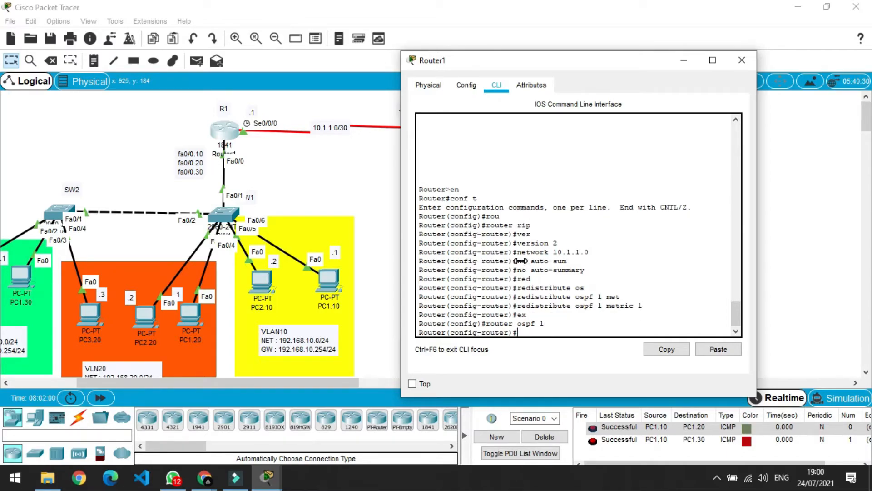
type("network")
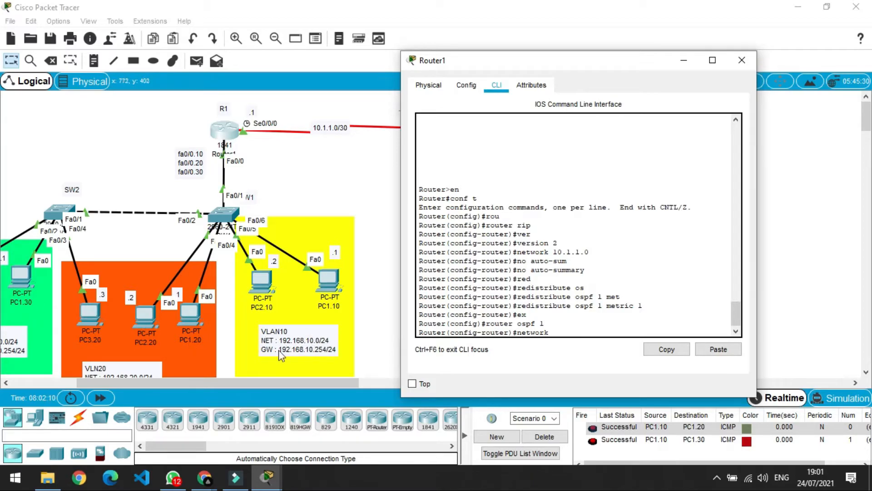
Add network 192.168.10.0 0.0.0.255 to OSPF area 0 on R1.
scroll(148, 359, "down", 3)
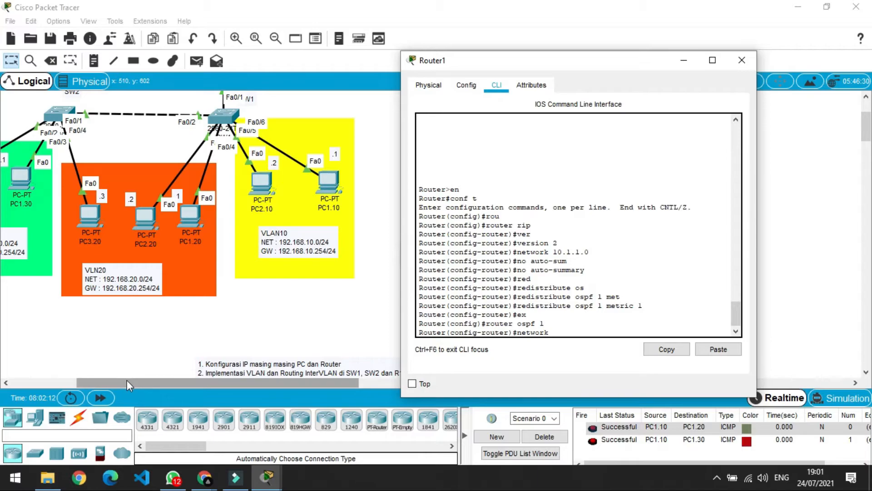
left_click_drag(127, 383, 89, 384)
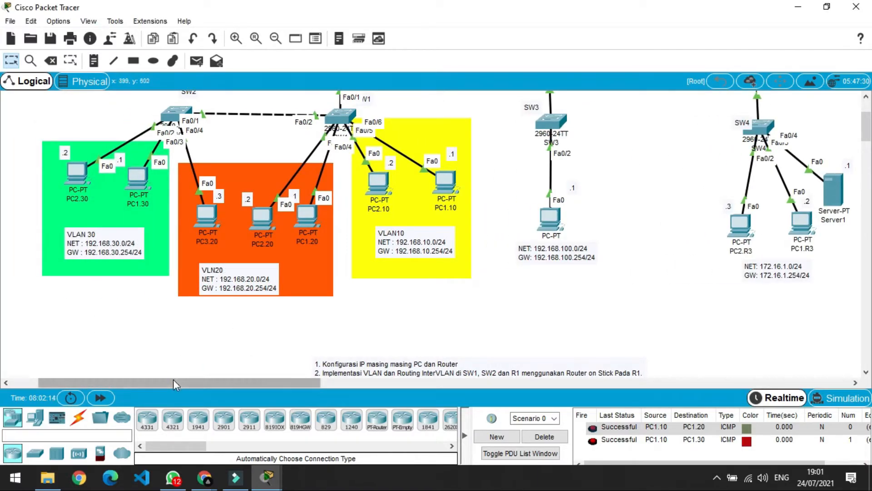
left_click_drag(173, 380, 223, 376)
key("alt+Tab")
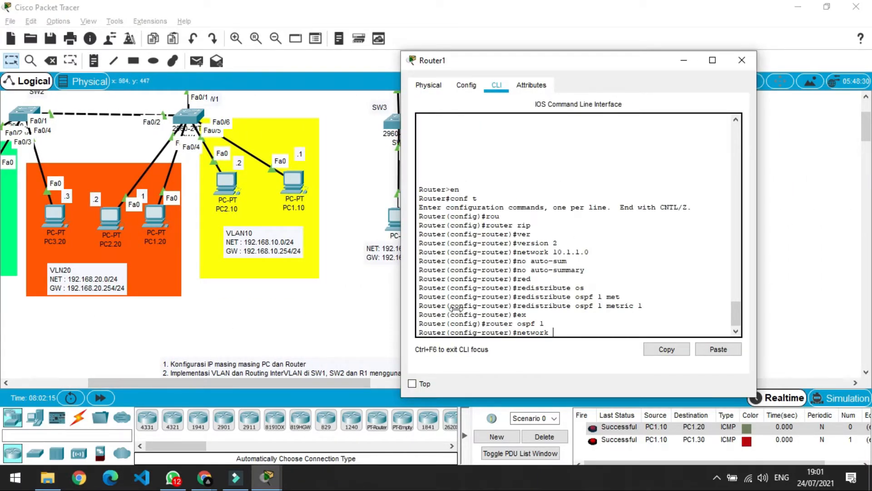
type("192.168.10.0 0.0.0")
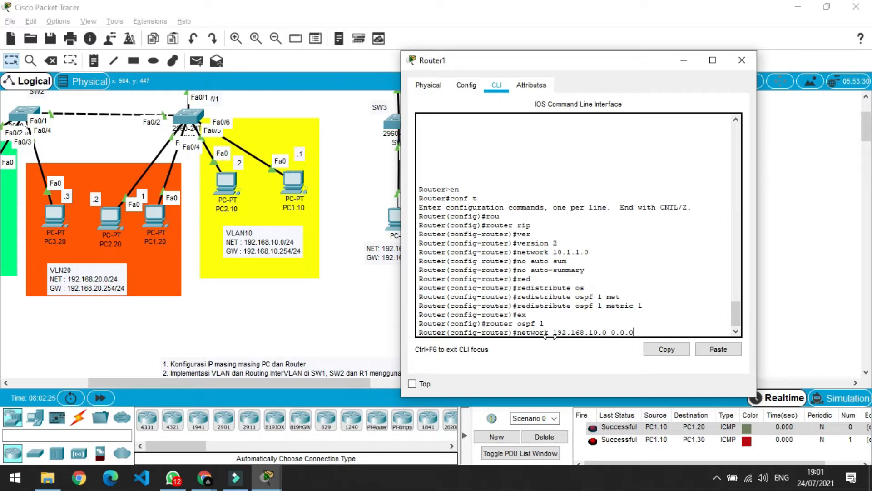
type(".255 area 0")
key("Return")
Add networks 192.168.20.0 and 192.168.30.0 /24 to OSPF area 0.
key("Up")
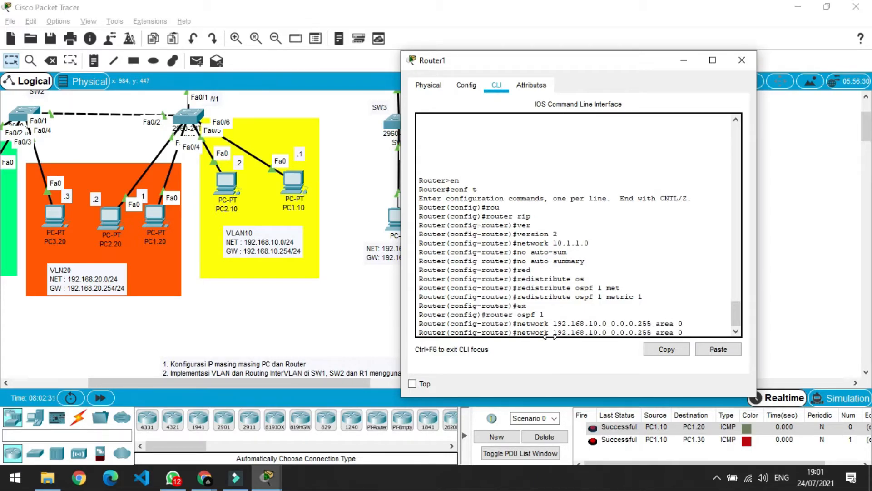
key("Left")
key("Left")
key("Left")
key("Left")
key("Left")
key("Left")
key("Left")
key("Left")
key("Left")
key("Left")
key("Left")
key("Left")
key("Left")
key("Left")
key("Left")
key("Left")
key("Left")
key("Left")
key("Left")
key("Left")
key("BackSpace")
type("2")
key("Return")
key("Up")
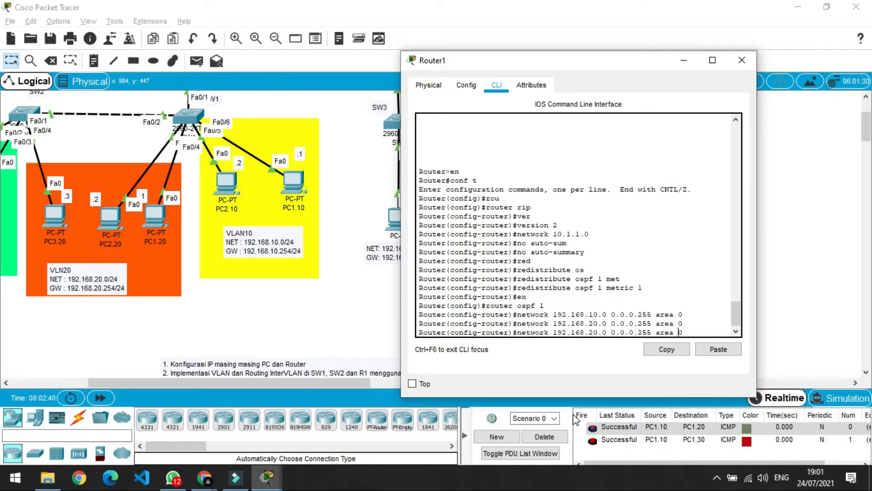
key("Delete")
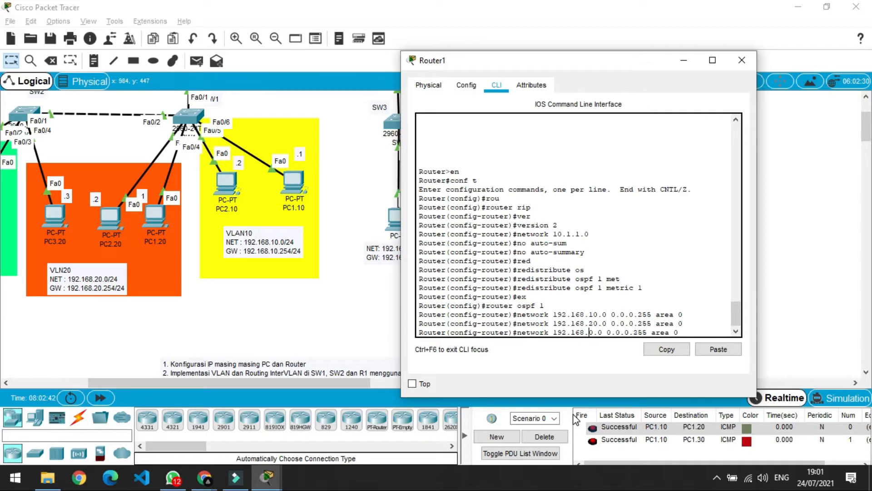
type("3")
key("Return")
Re-enter OSPF process 1 and redistribute RIP subnets into OSPF.
type("ex")
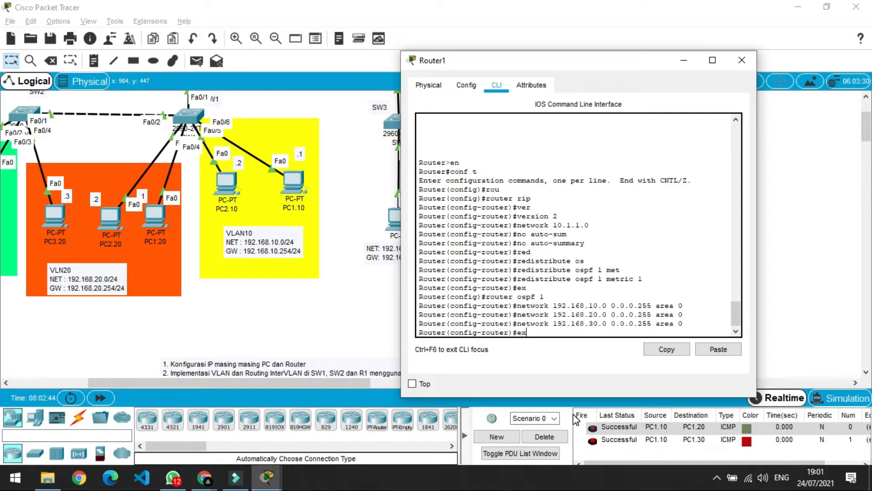
key("Return")
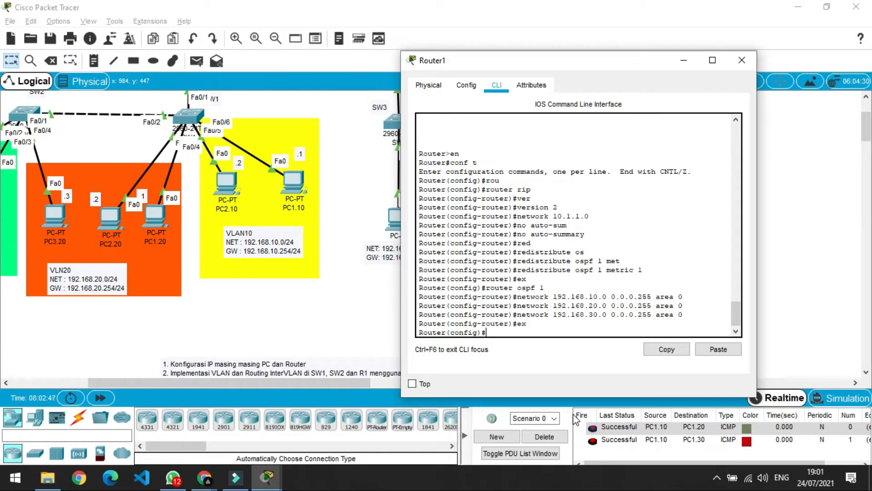
key("Up")
key("Up")
key("Up")
key("Return")
type("red")
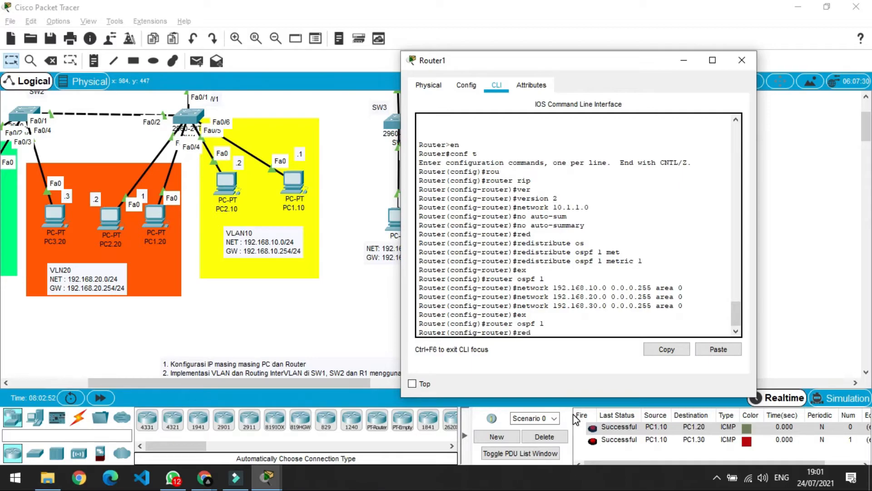
key("Tab")
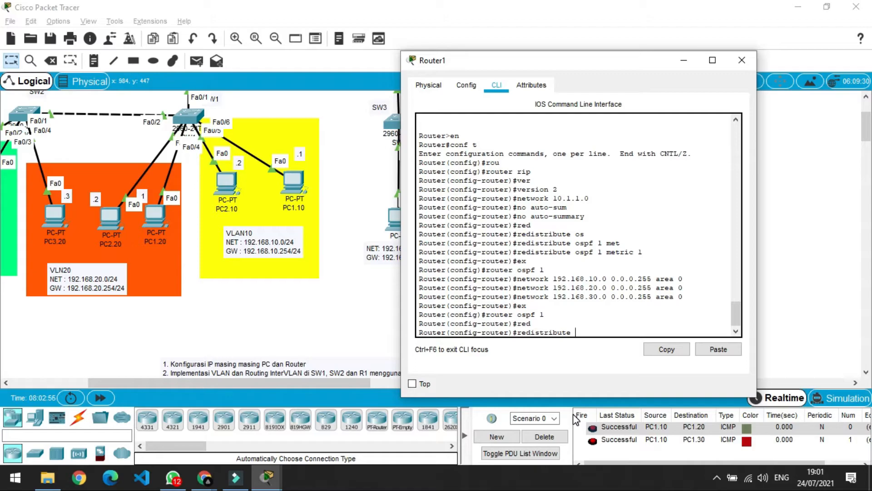
type("rip subnets")
key("Tab")
key("Return")
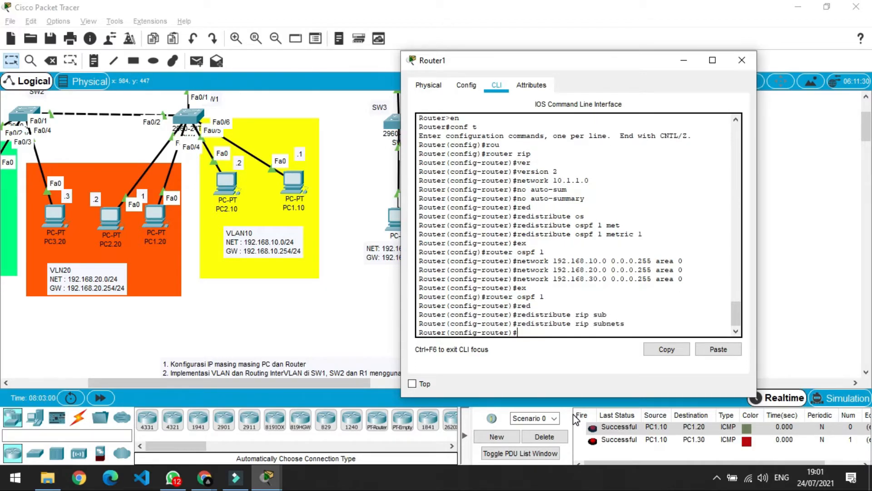
Exit to privileged mode and close R1's configuration window.
type("ex")
key("Return")
type("ex")
key("Return")
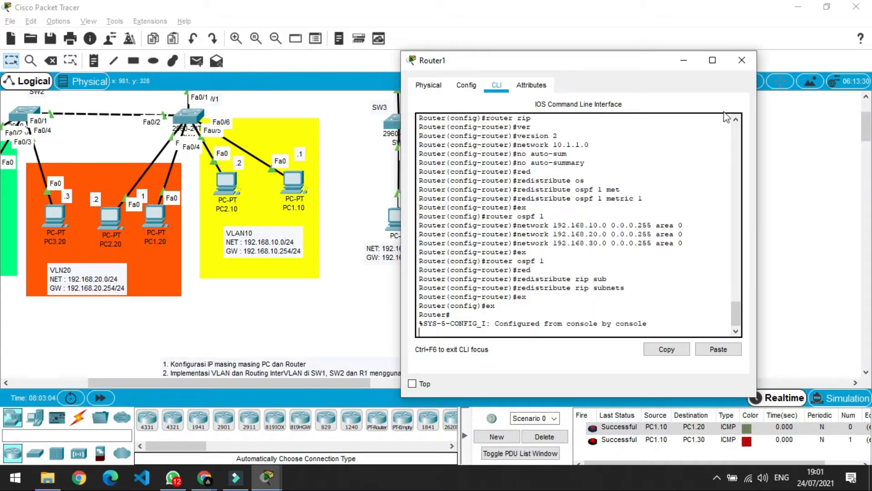
left_click(742, 60)
Open R2's command line and enter global configuration mode.
scroll(390, 266, "up", 3)
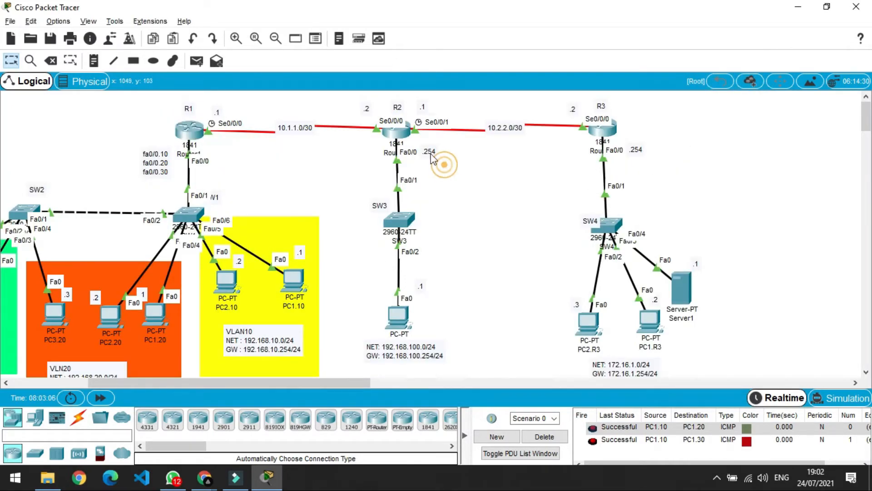
left_click(395, 129)
left_click_drag(482, 64, 709, 60)
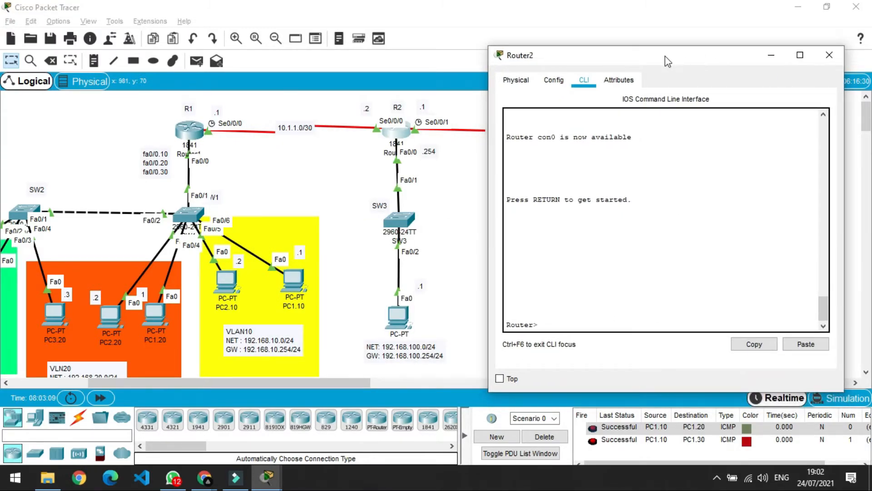
left_click_drag(340, 380, 392, 378)
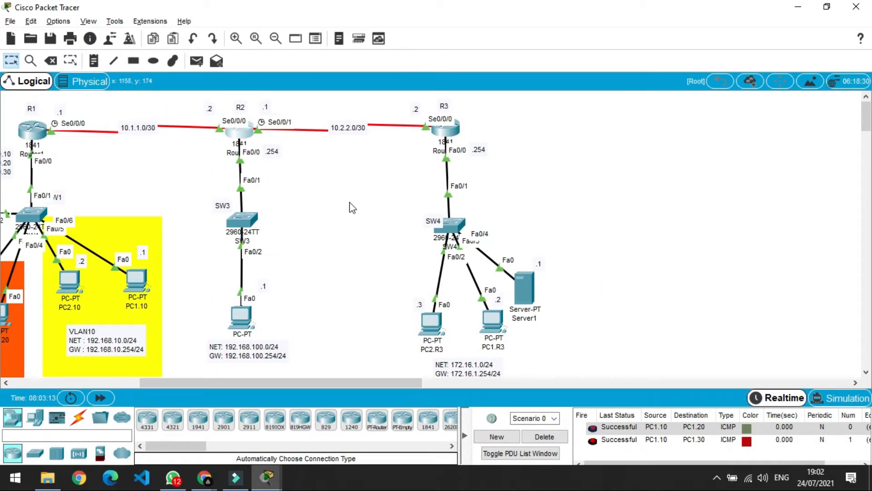
key("alt+Tab")
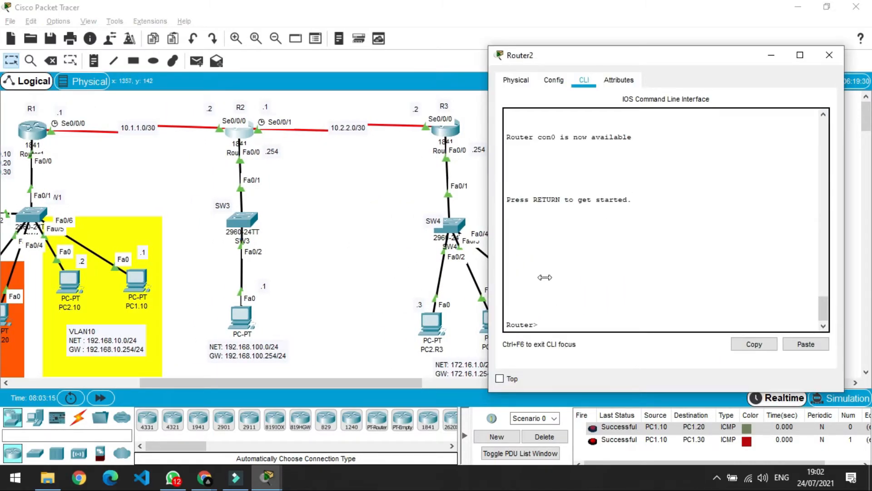
left_click(552, 324)
type("en")
key("Return")
type("conf t")
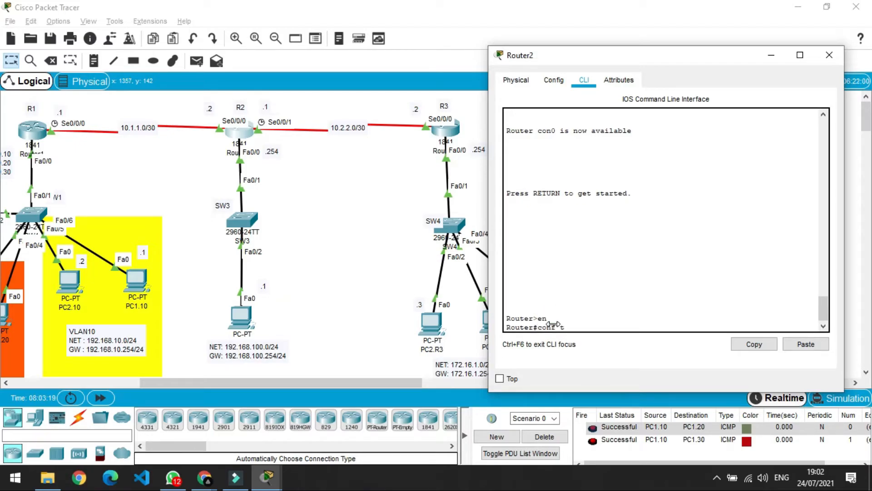
key("Return")
Start RIP on R2 and set it to version 2.
type("router")
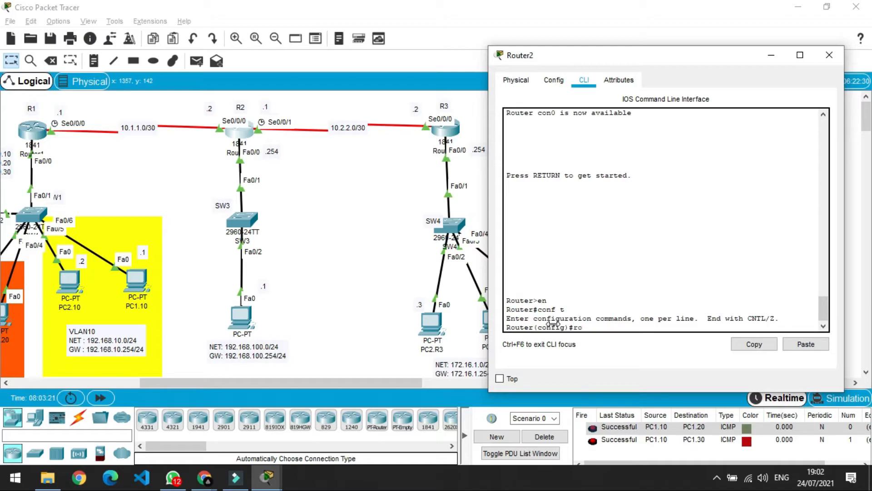
type(" rip")
key("Return")
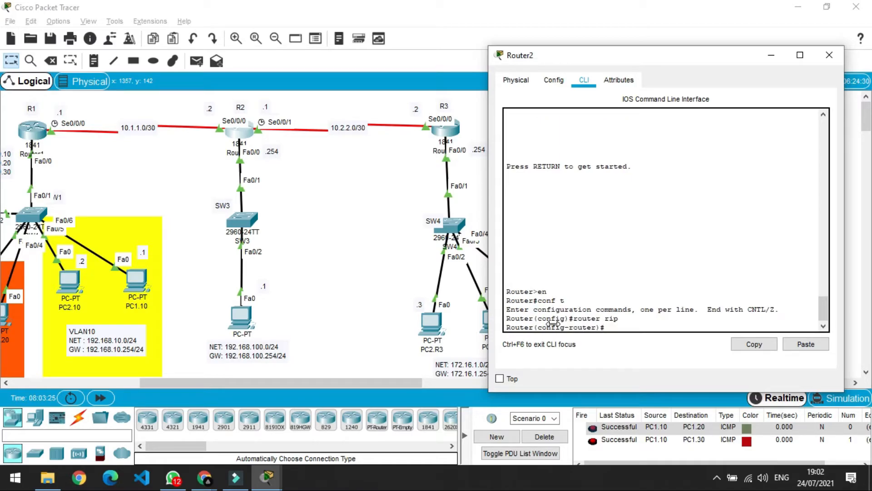
type("ver")
key("Tab")
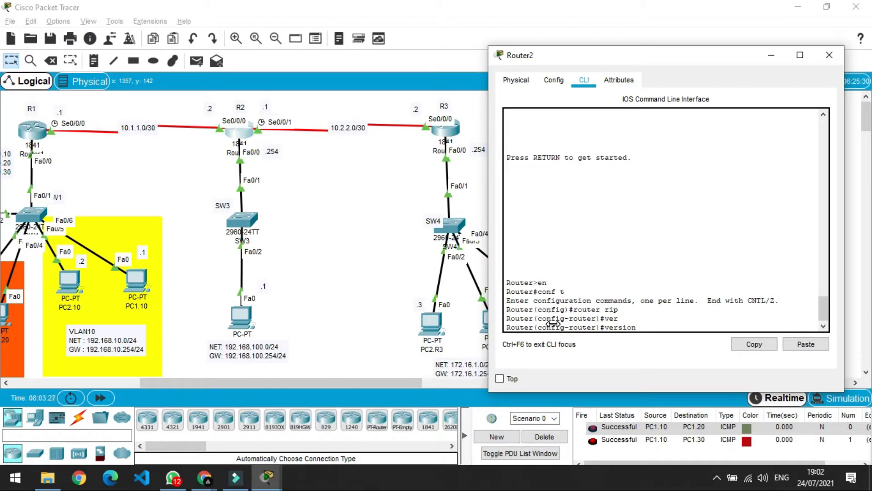
type("2")
key("Return")
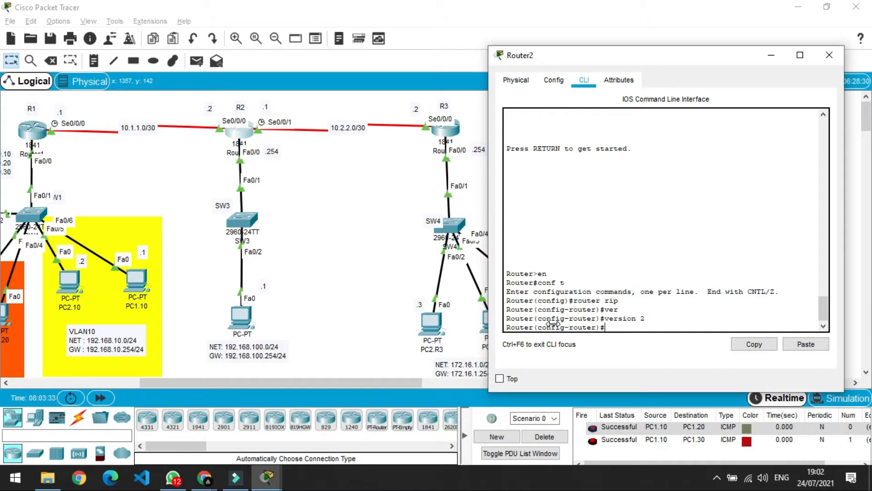
Advertise networks 10.1.1.0 and 10.2.2.0 in R2's RIP.
type("tw")
key("Tab")
type("10.1.1.")
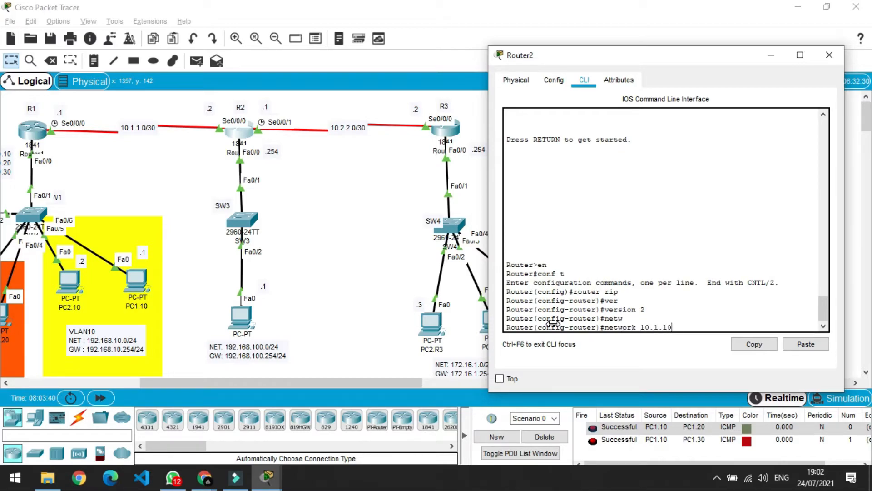
type("0")
key("BackSpace")
type(".0")
key("Return")
key("Up")
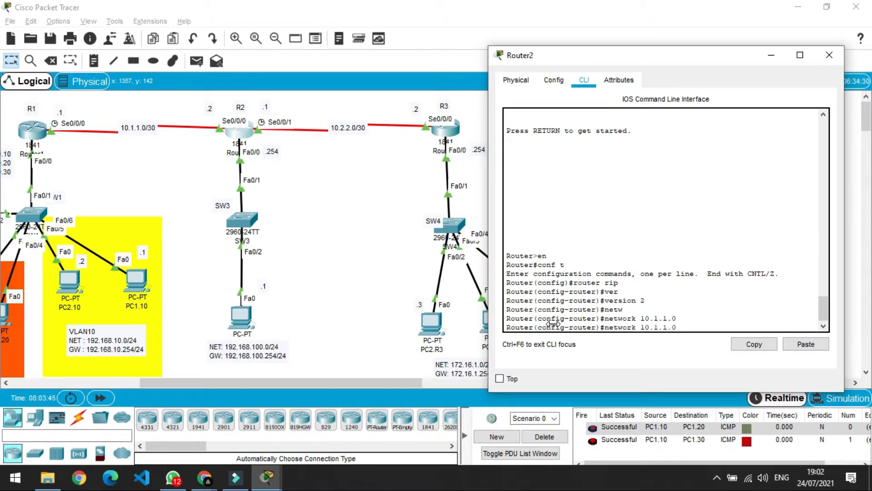
key("Left")
key("Left")
key("BackSpace")
type("2")
key("Left")
key("Left")
key("BackSpace")
type("2")
key("Return")
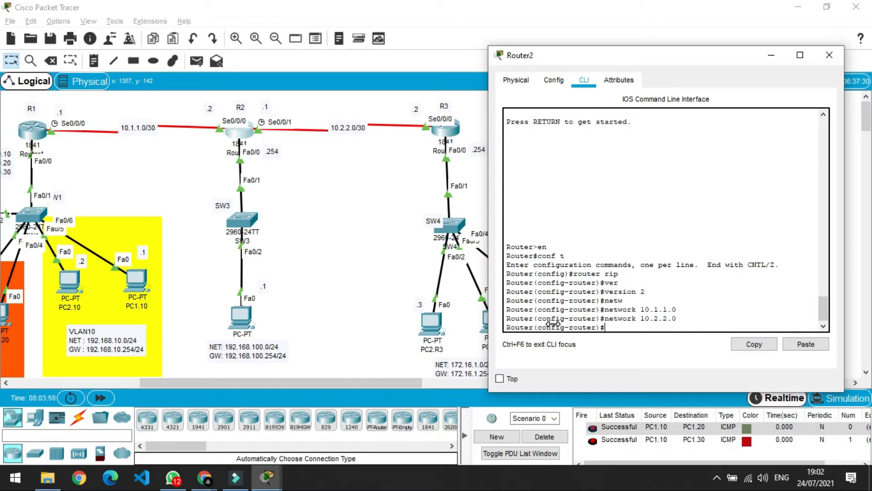
Disable RIP auto-summary on R2.
type("no sut")
key("Return")
type("no au")
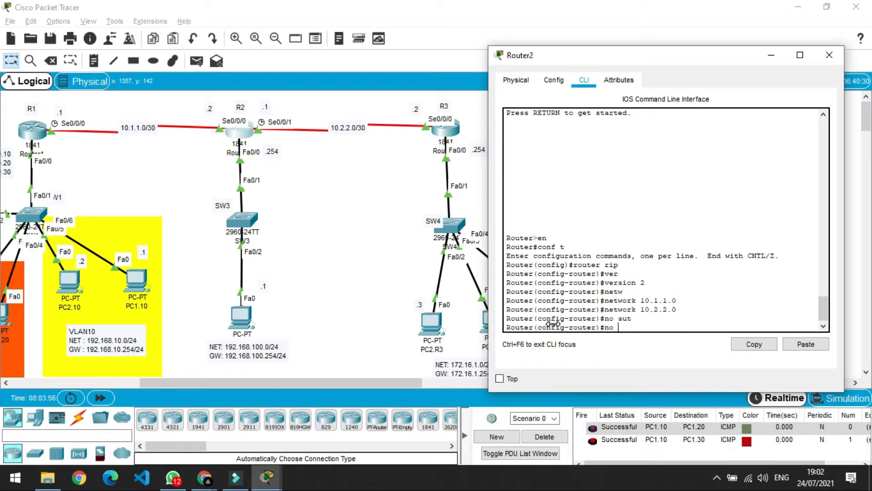
type("t")
key("Tab")
key("Return")
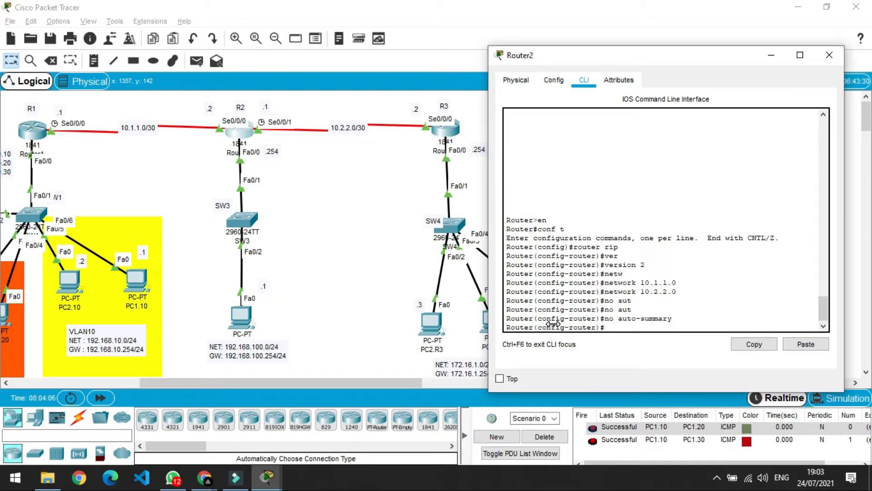
Redistribute OSPF 2 into RIP with metric 1, leave RIP, and begin router ospf 2.
type("red")
key("Tab")
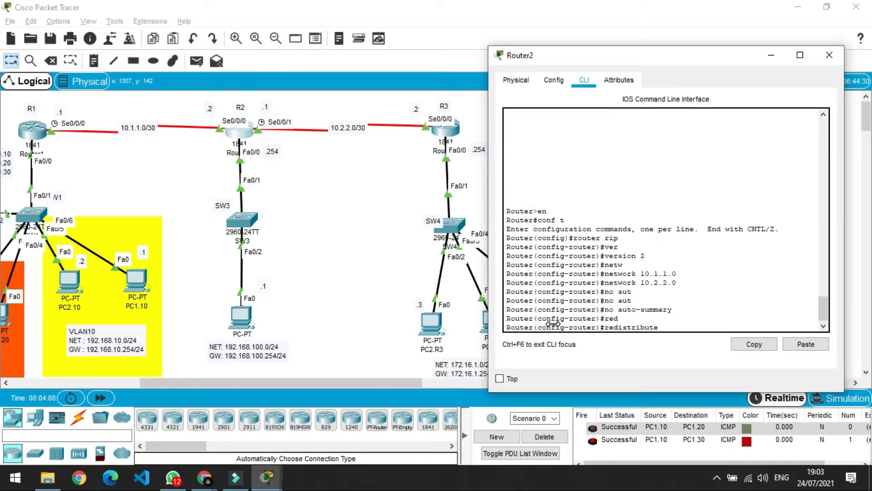
type("ospf 2 metr")
key("Tab")
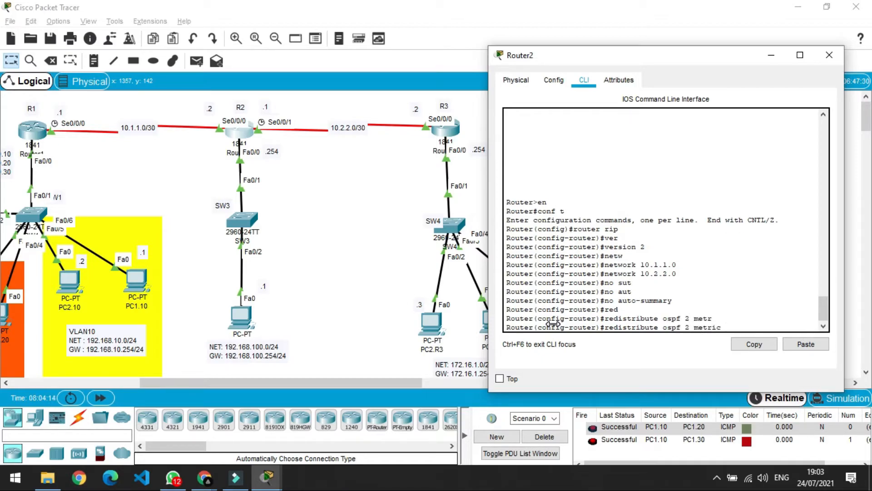
type("1")
key("Return")
type("ex")
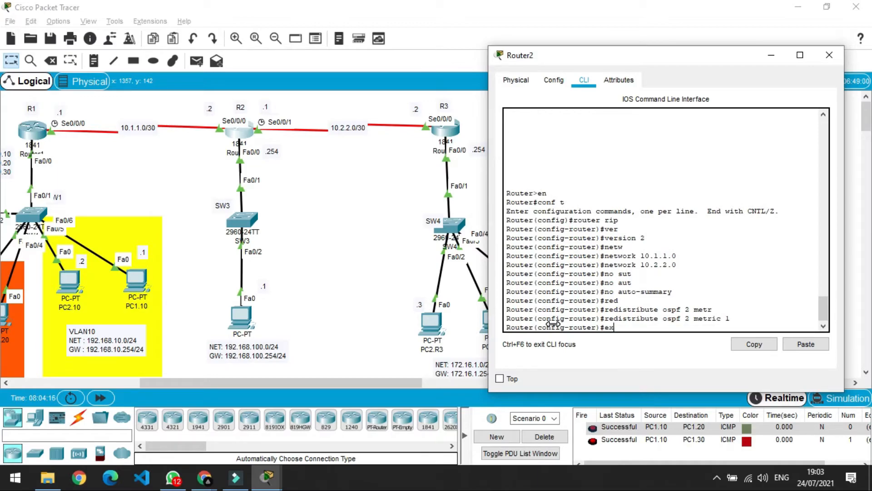
key("Return")
type("rou")
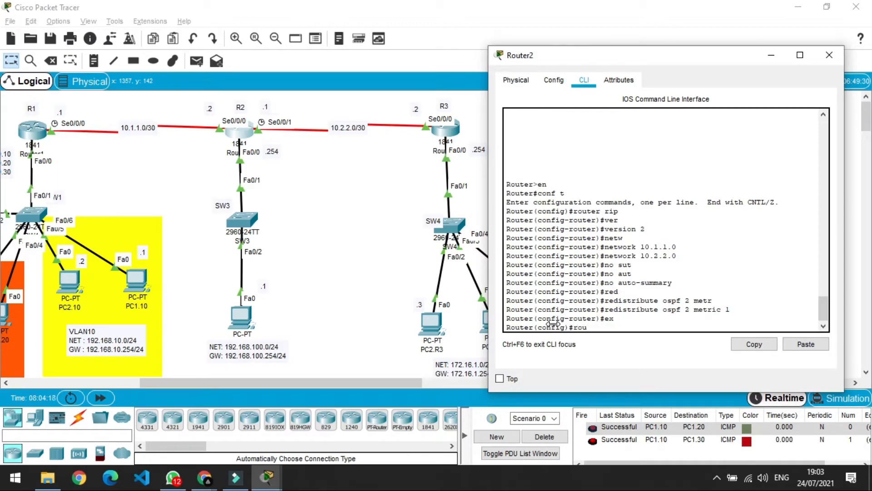
type("ter ospf 2")
Start OSPF process 2 and add network 192.168.100.0 0.0.0.255 in area 0.
key("Return")
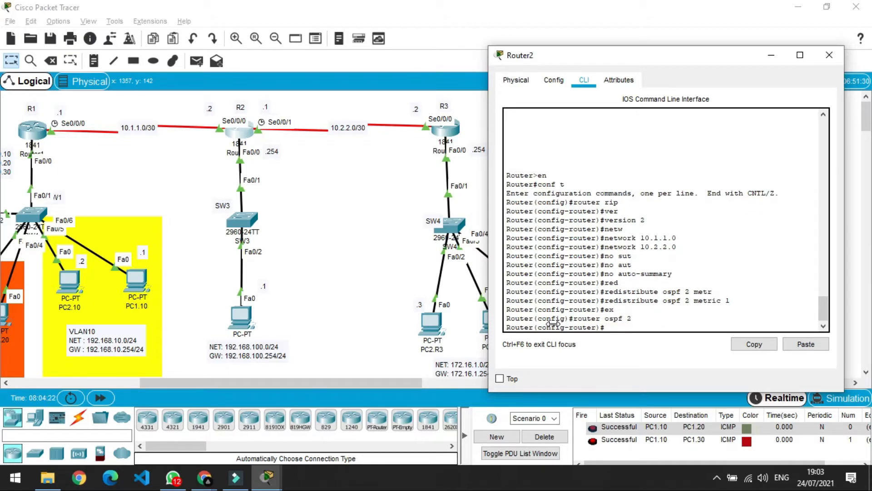
type("netwr")
key("Tab")
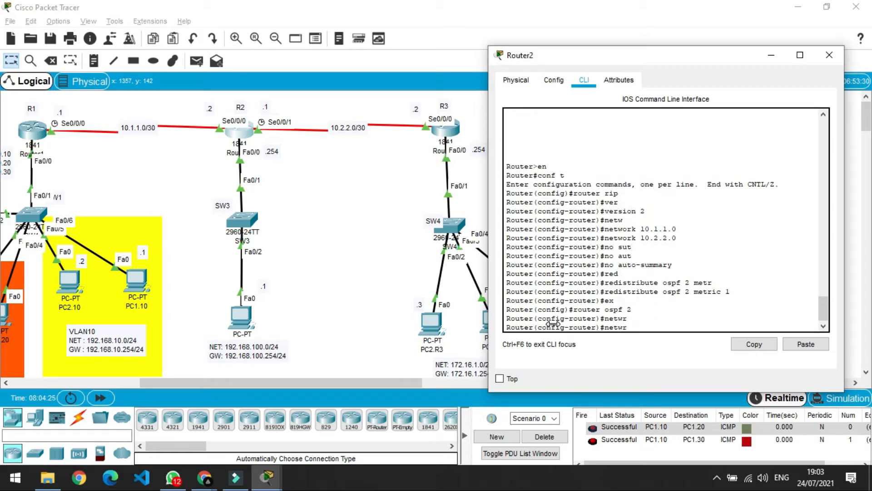
key("BackSpace")
key("Tab")
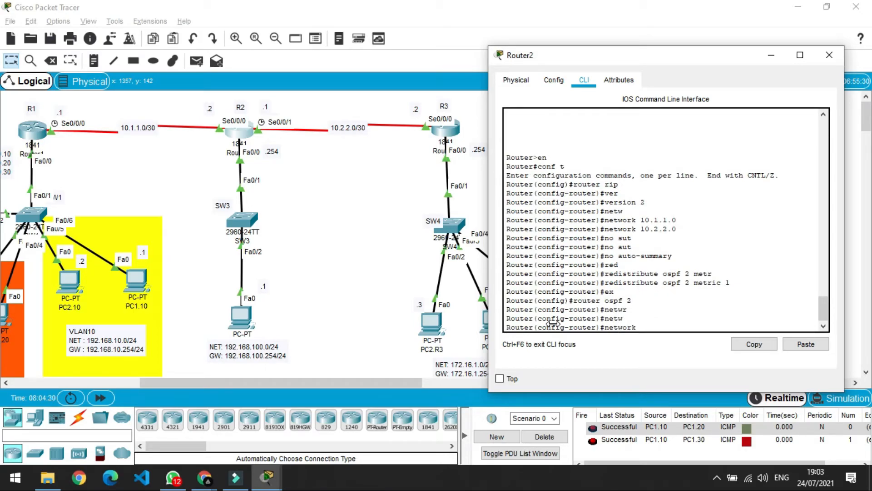
type("192")
type(".176")
key("BackSpace")
key("BackSpace")
type("5")
type("68.100")
type(".0")
type(" 0")
type(".0")
type(".0.255")
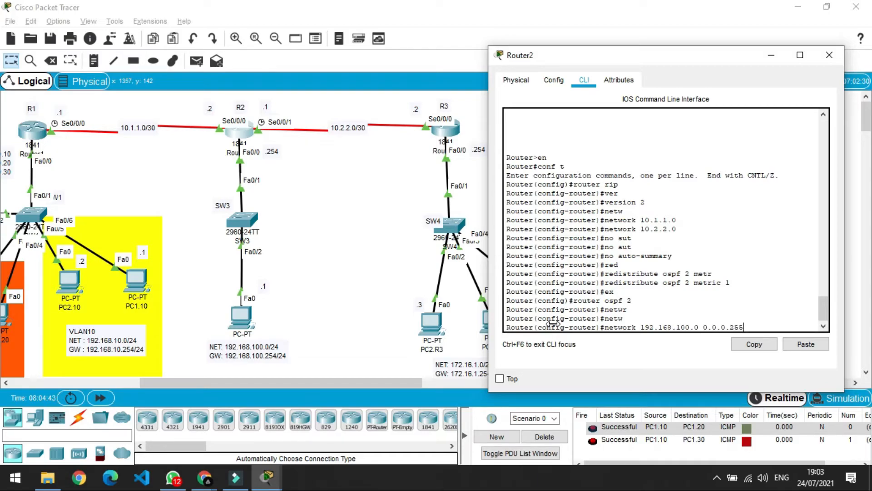
key("Return")
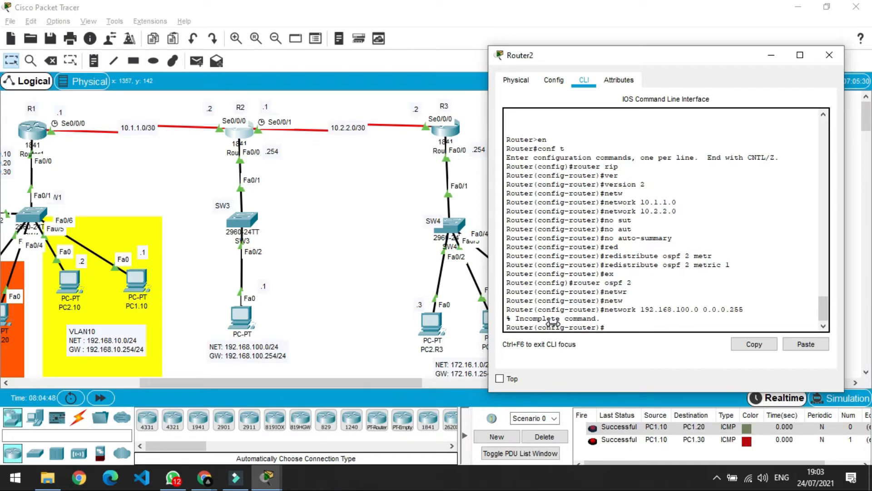
key("Up")
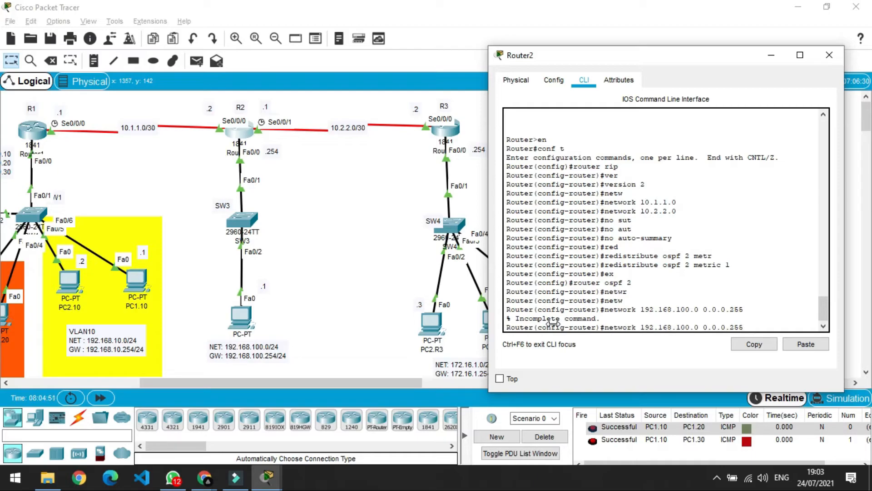
type("area 0")
key("Return")
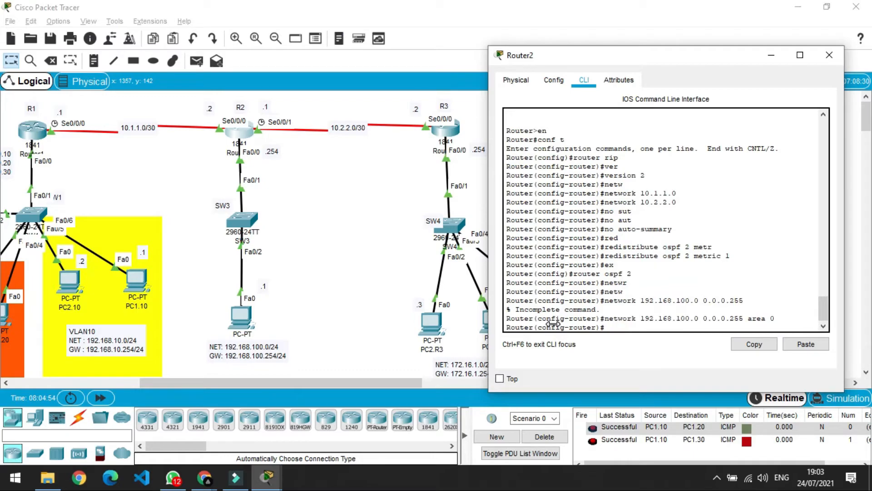
Redistribute RIP subnets into OSPF 2 on Router2.
type("red")
key("Tab")
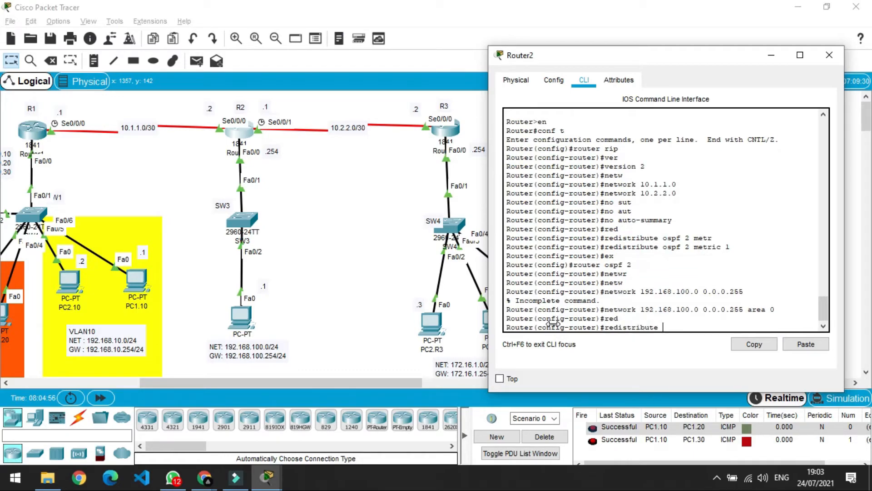
type("rip sub")
key("Tab")
key("Return")
Exit configuration mode and close the Router2 window.
type("exx")
key("Return")
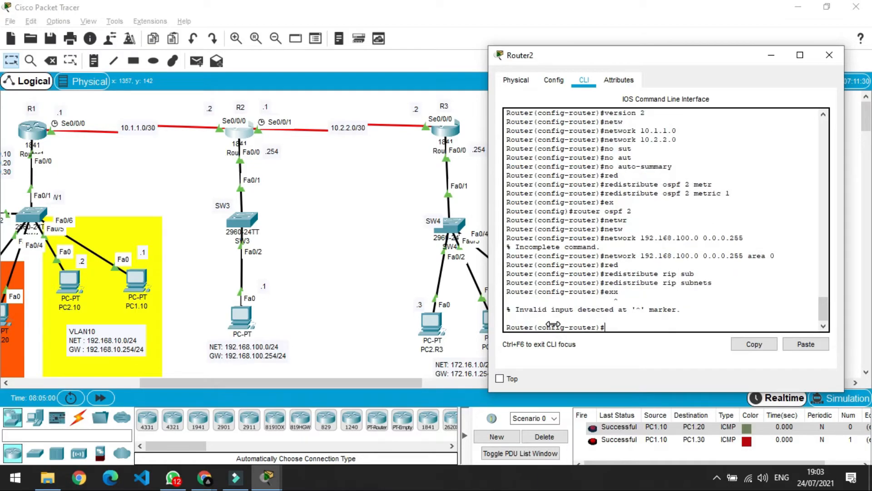
type("ex")
key("Return")
key("Return")
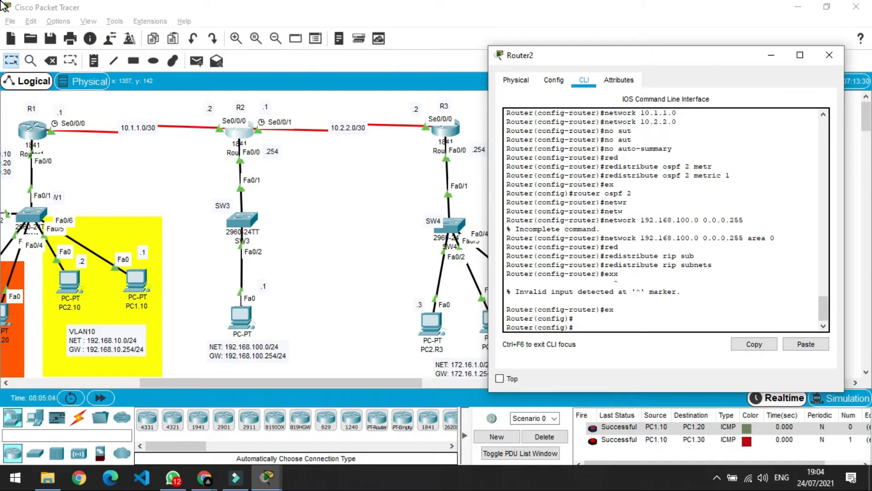
type("ex")
key("Return")
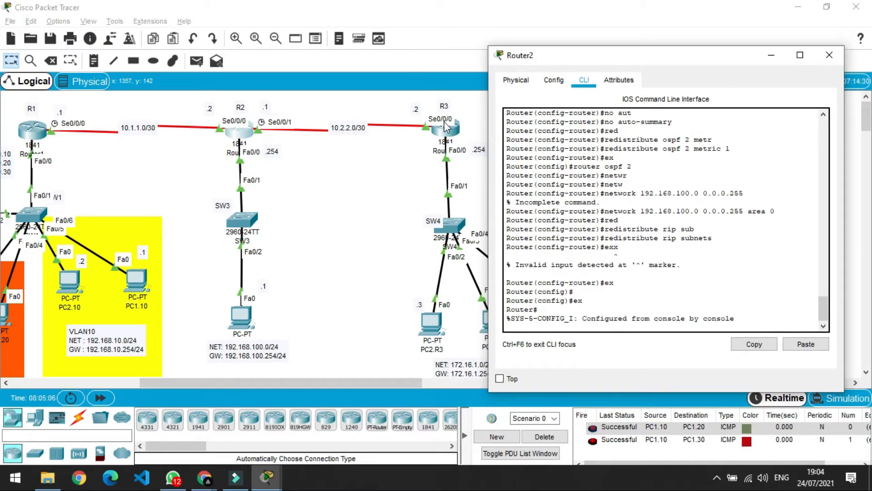
left_click(367, 201)
key("alt+Tab")
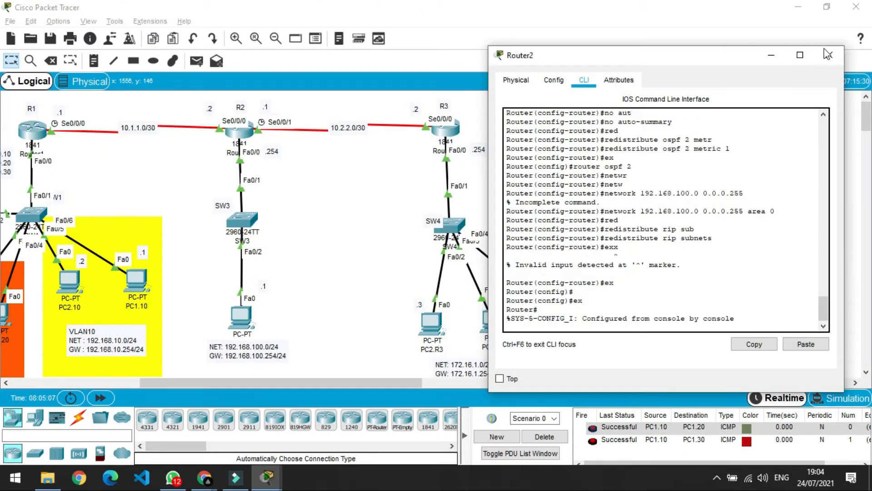
left_click(829, 55)
Open Router3's command line and enter global configuration mode.
left_click(453, 136)
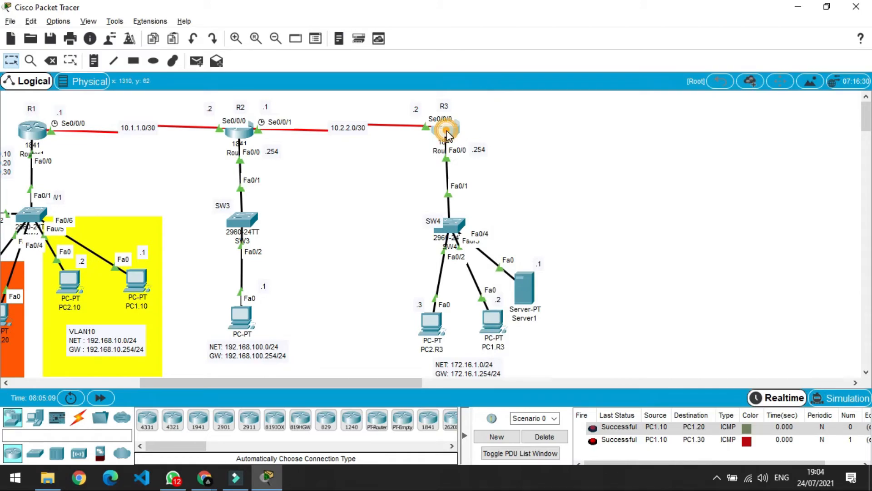
left_click(444, 62)
left_click_drag(445, 62, 704, 59)
left_click(607, 320)
key("Return")
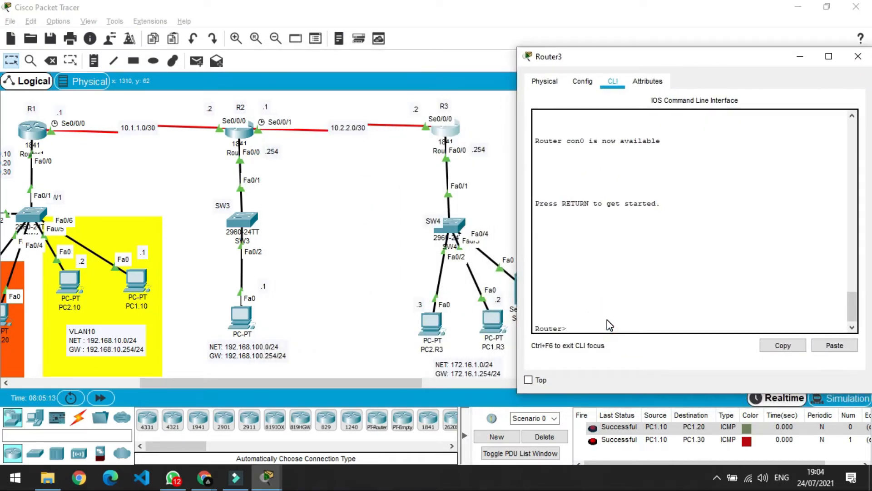
type("en")
key("Return")
type("conf t")
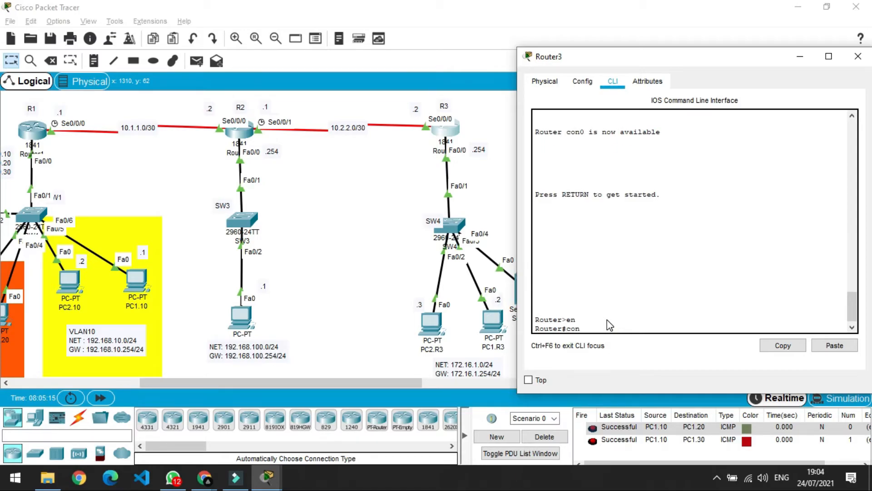
key("Return")
Start RIP on Router3 and set it to version 2.
type("router")
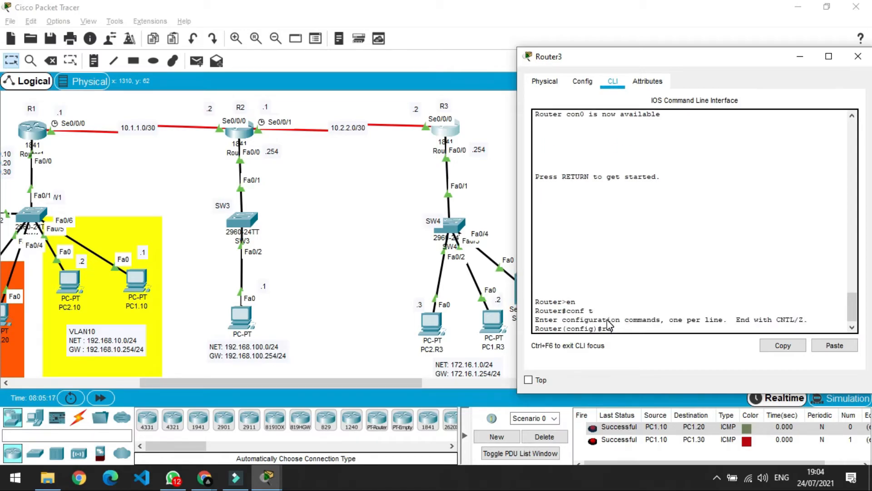
type(" rip")
key("Return")
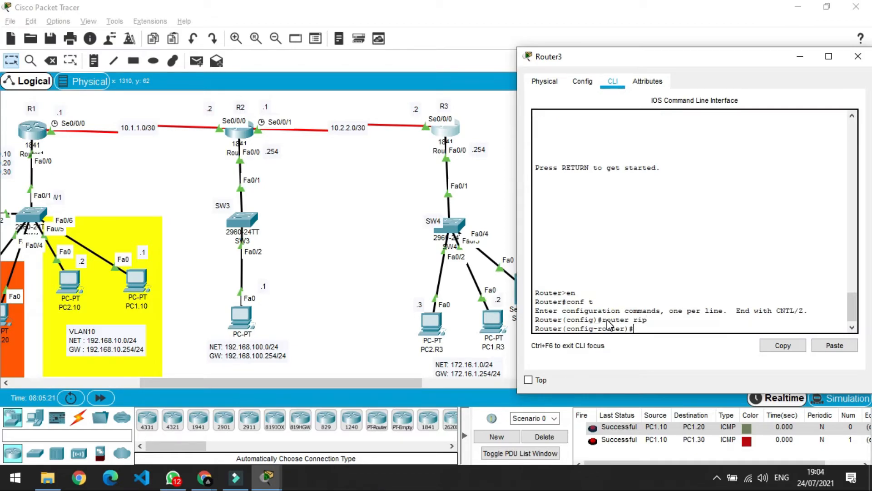
type("version")
key("Tab")
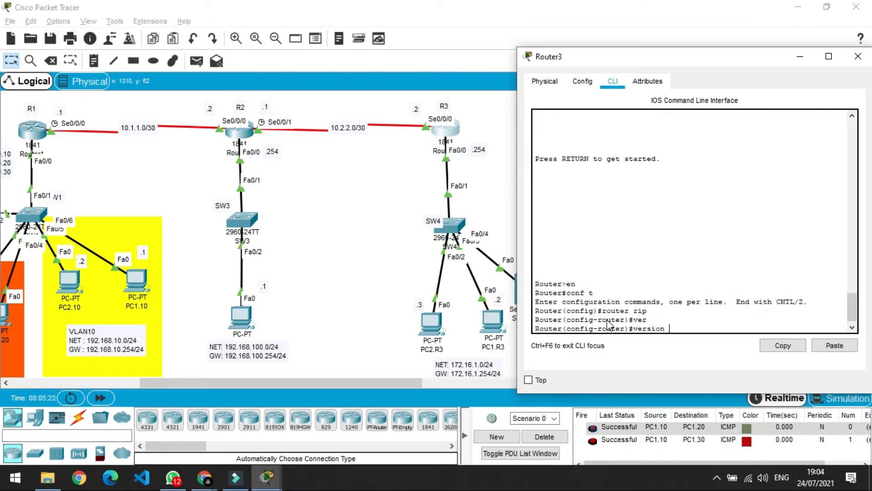
type("1")
key("BackSpace")
type("2")
key("Return")
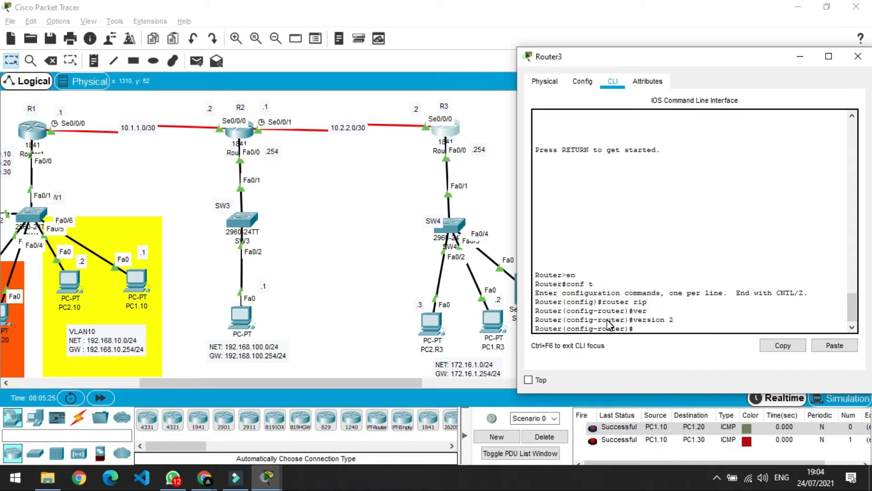
Advertise network 10.2.2.0 in RIP and disable auto-summary.
type("netw")
key("Tab")
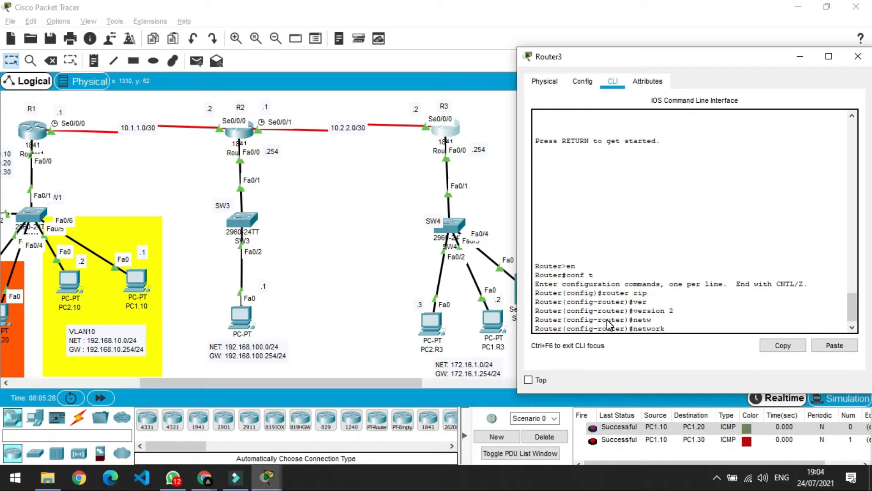
type("10.2.2.0")
key("Return")
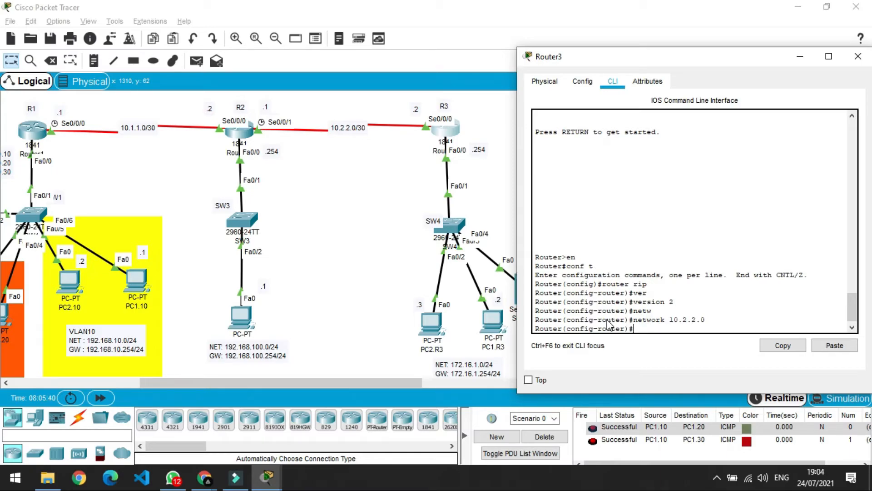
type("no au")
key("Tab")
key("Return")
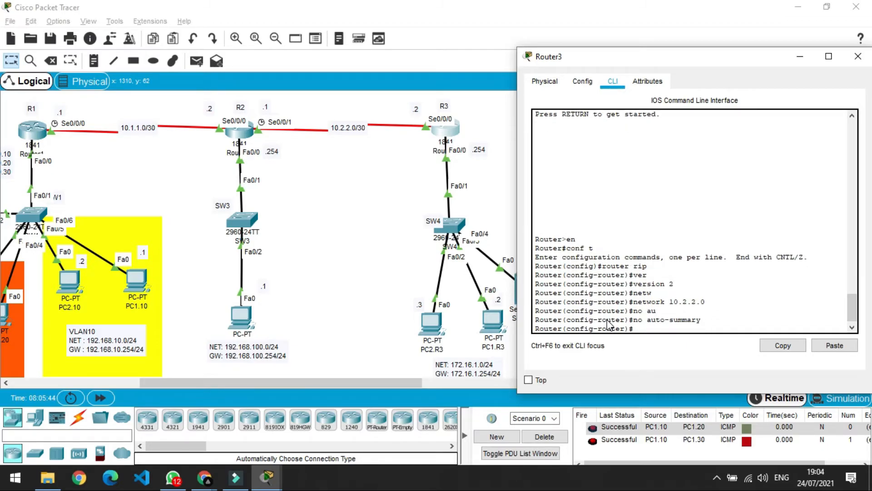
Redistribute OSPF 3 into RIP with metric 1, leave RIP, and begin router ospf 3.
type("red")
key("Tab")
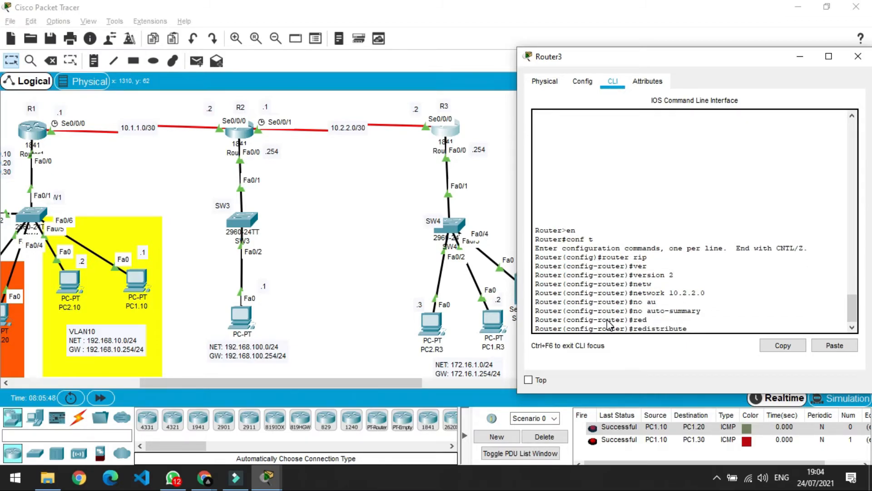
type("ospf 3 metr")
key("Tab")
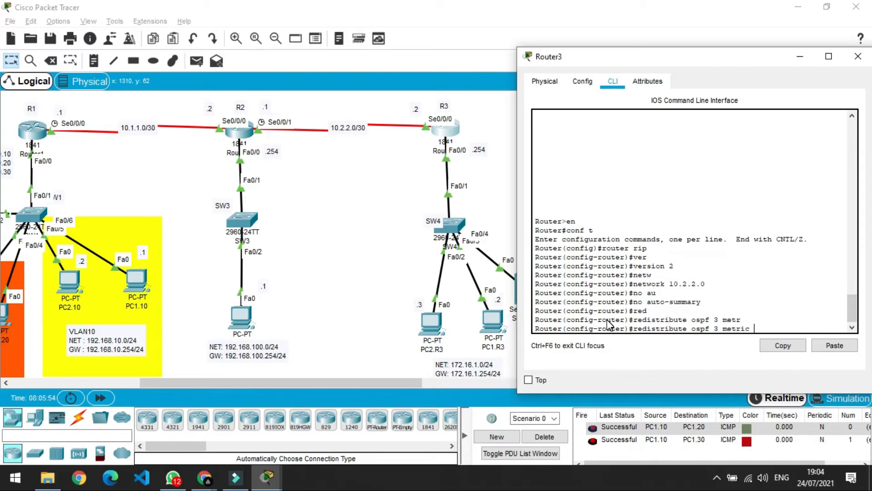
type("1")
key("Return")
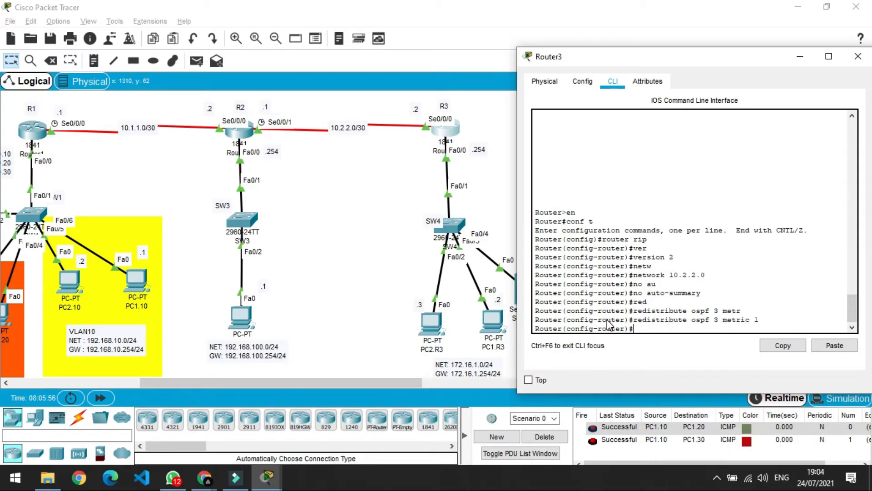
type("ex")
key("Return")
type("r(config)#r")
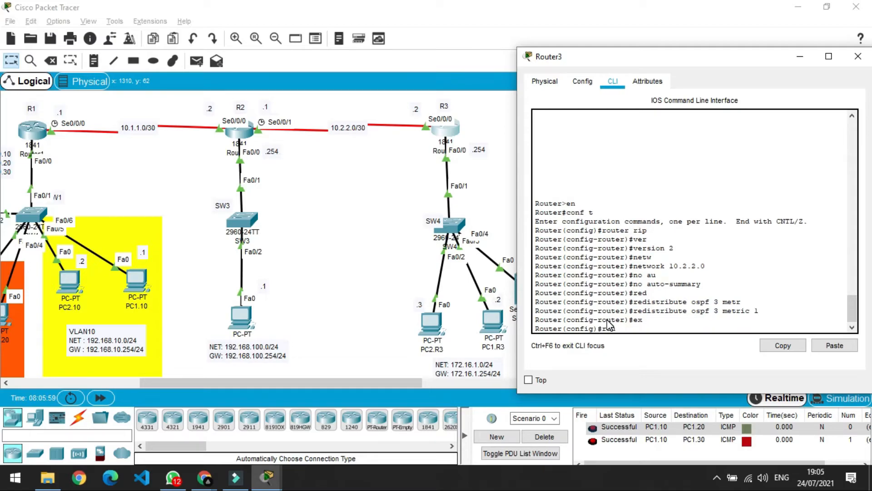
type("outer ospf 3")
Start OSPF process 3 on Router3 and add network 172.16.1.0 0.0.0.255 to area 0.
key("Return")
type("netwo")
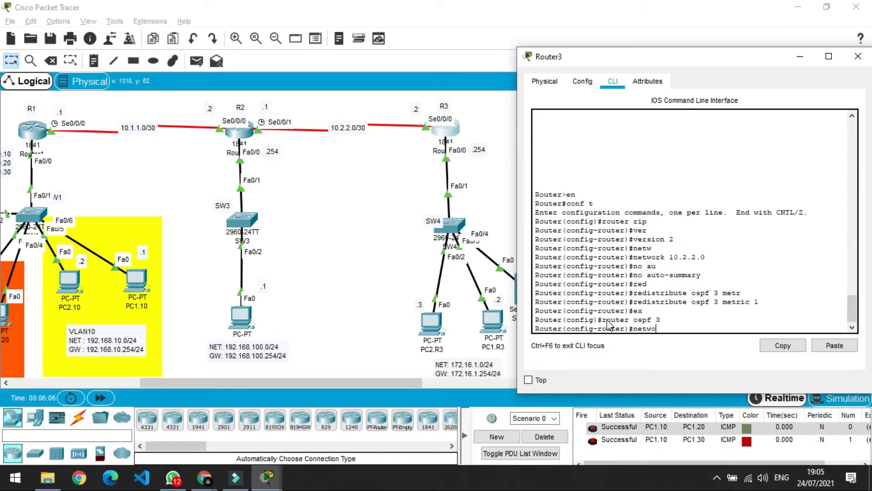
key("Tab")
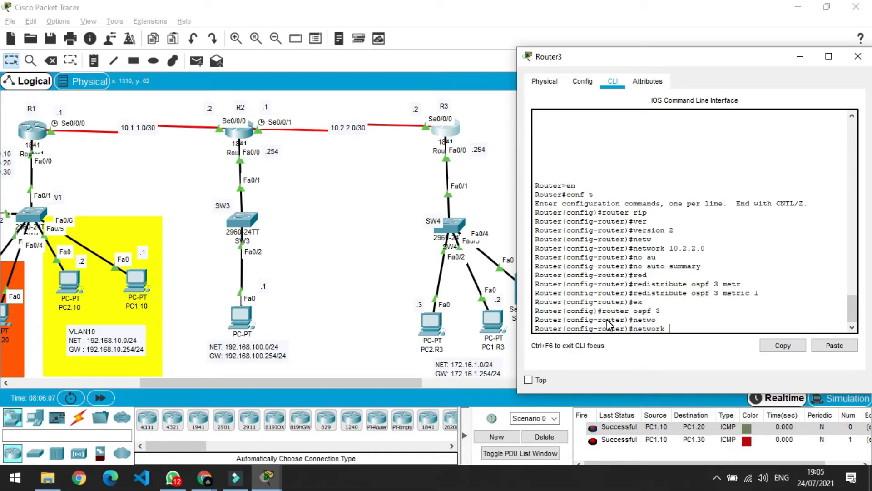
type("172.16.1.0 0.0.0.255 area 0")
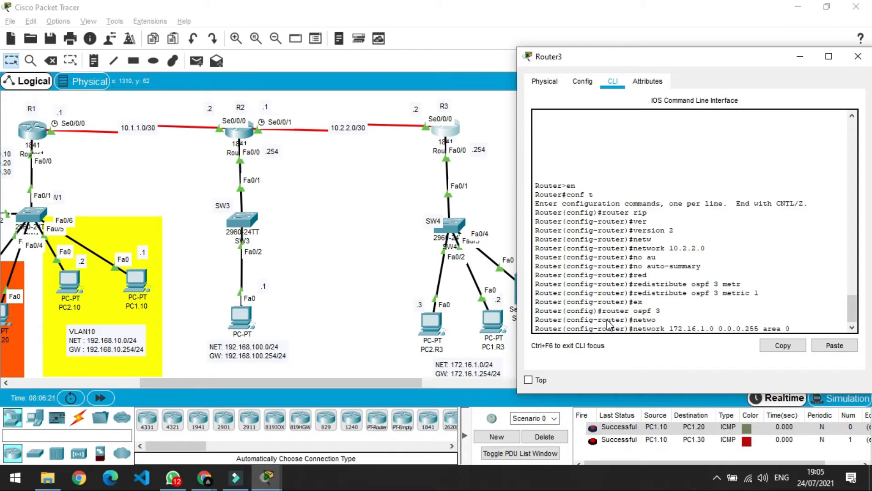
key("Return")
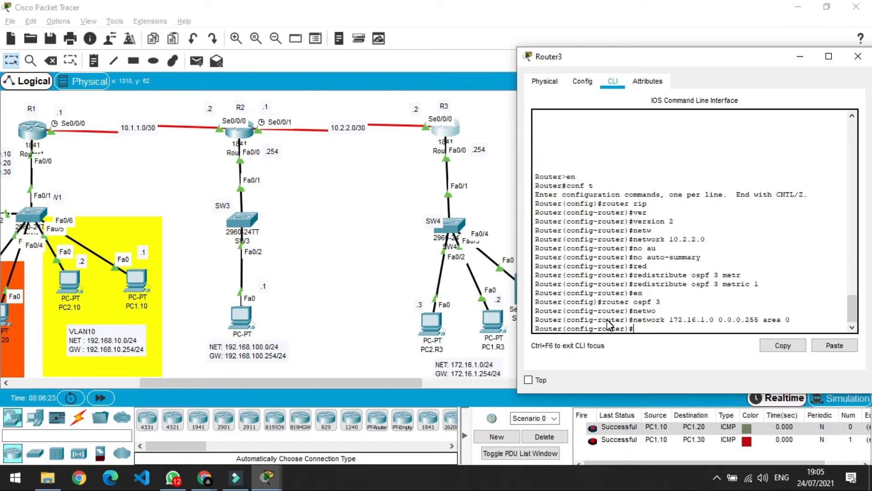
Redistribute RIP routes with subnets into OSPF, exit configuration mode and close Router3's window.
type("red")
key("Tab")
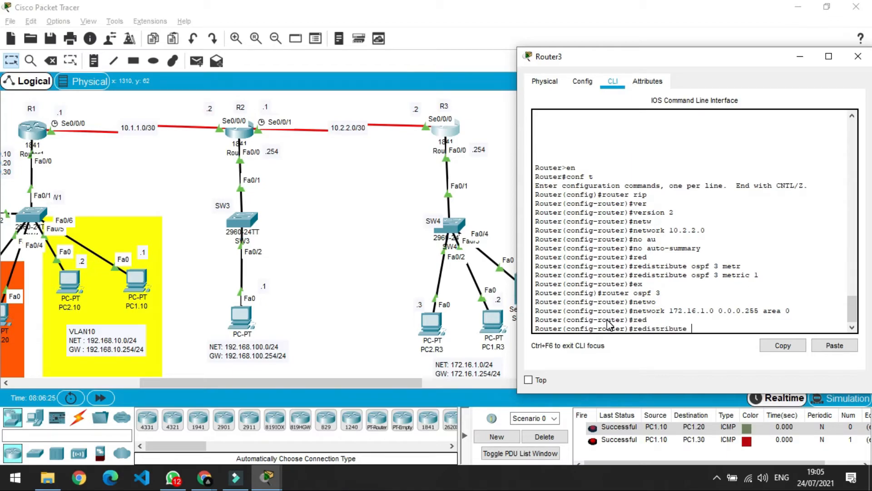
type("rip sub")
key("Tab")
key("Return")
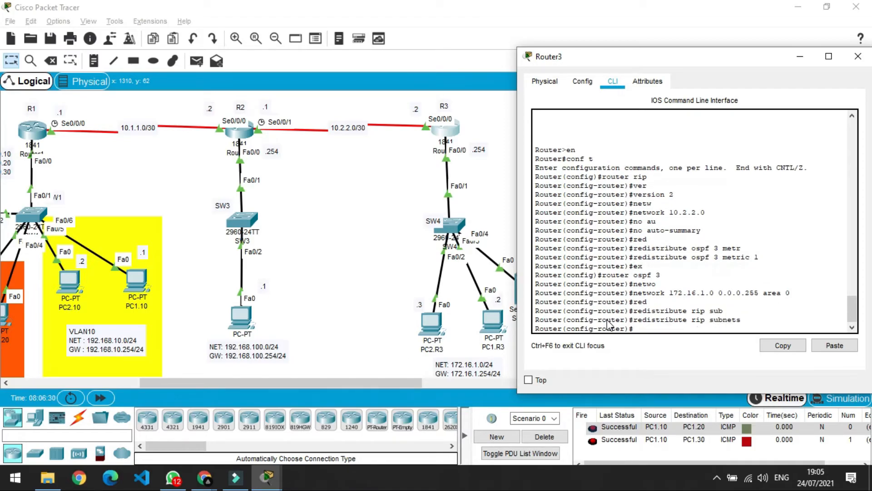
type("ex")
key("Return")
type("ex")
key("Return")
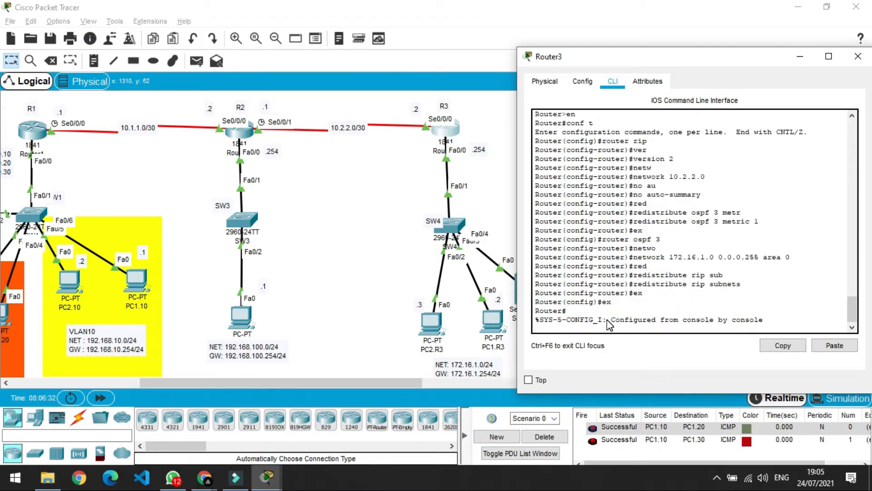
left_click(857, 57)
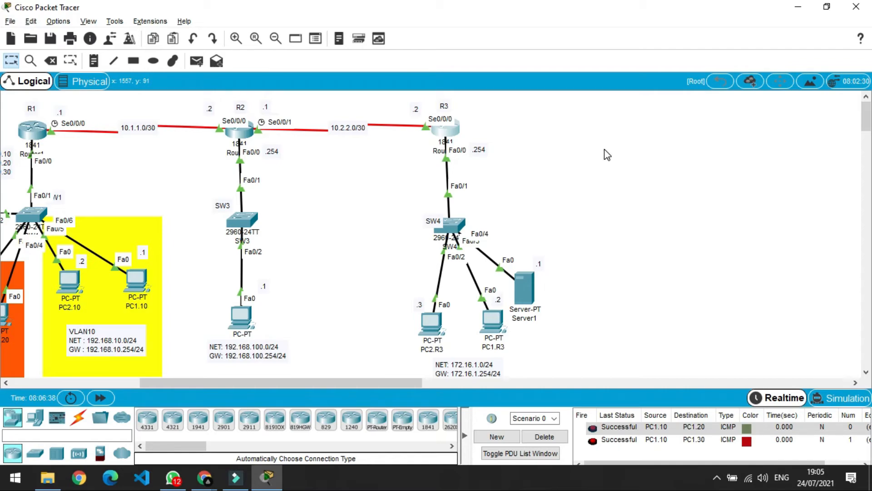
Delete the old PDUs and add pings from PC2.R3 to PC1.R2 and to PC1.10.
left_click(545, 436)
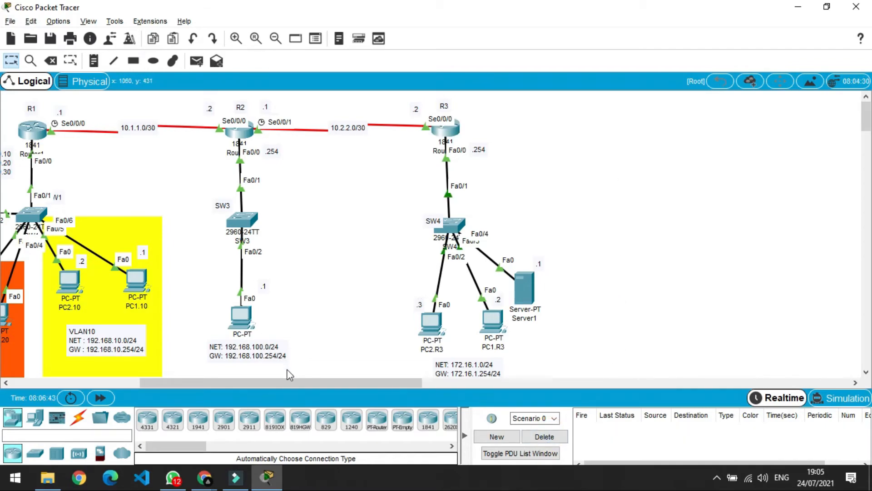
left_click_drag(290, 380, 215, 373)
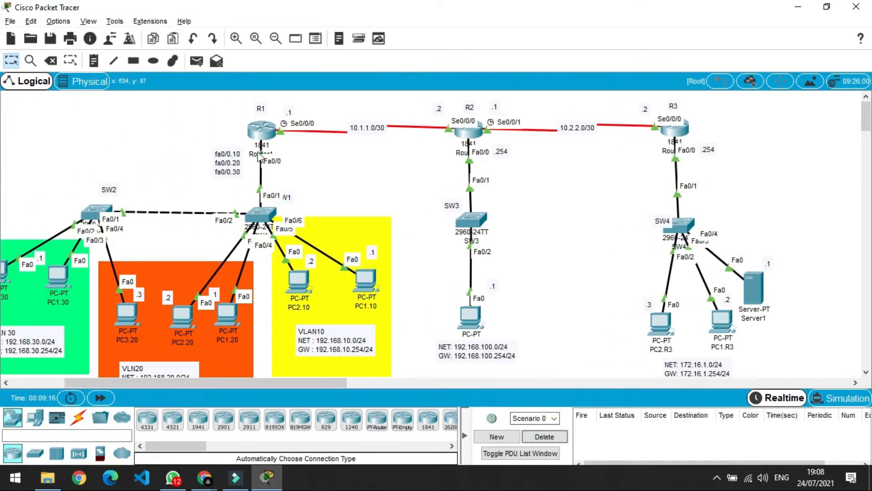
left_click(196, 61)
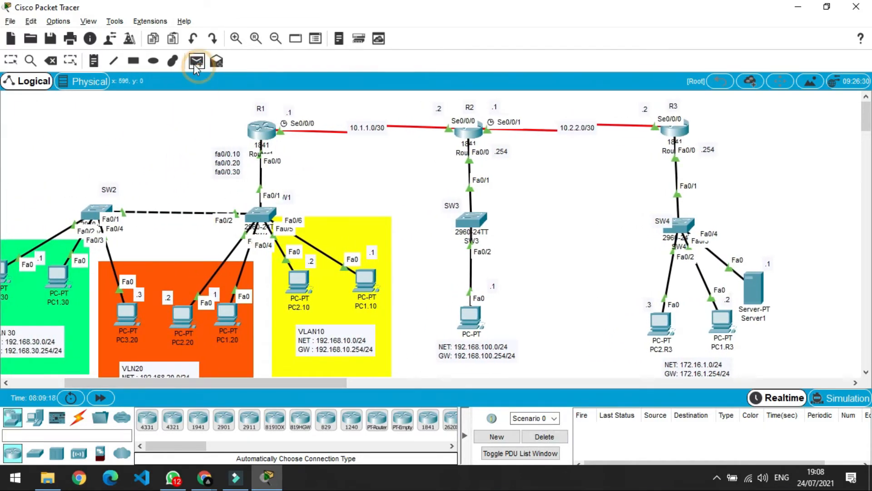
left_click(660, 325)
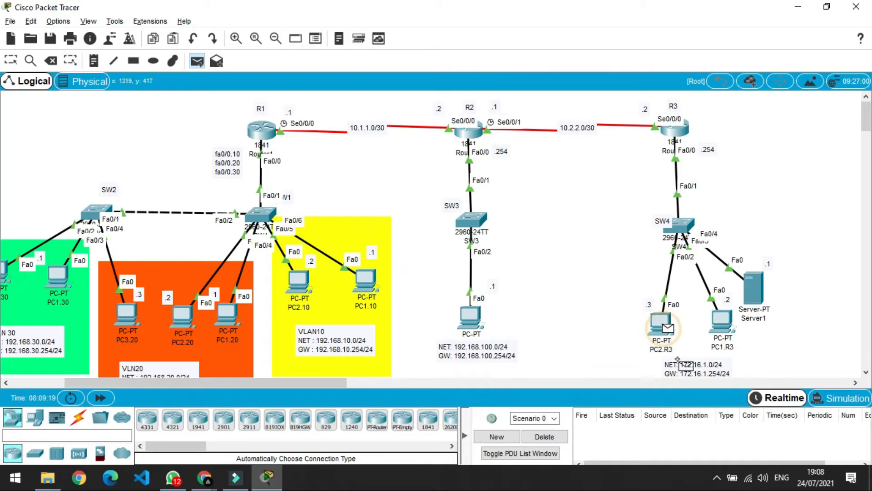
left_click(471, 320)
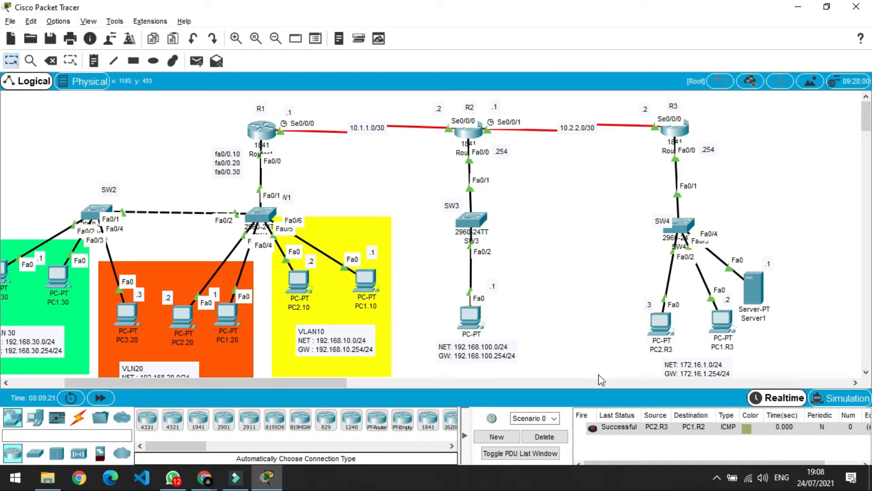
left_click(197, 61)
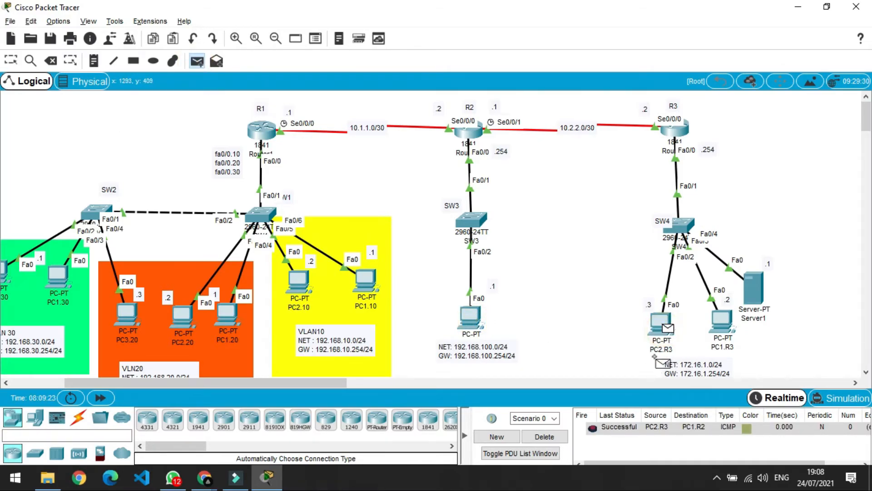
left_click(366, 280)
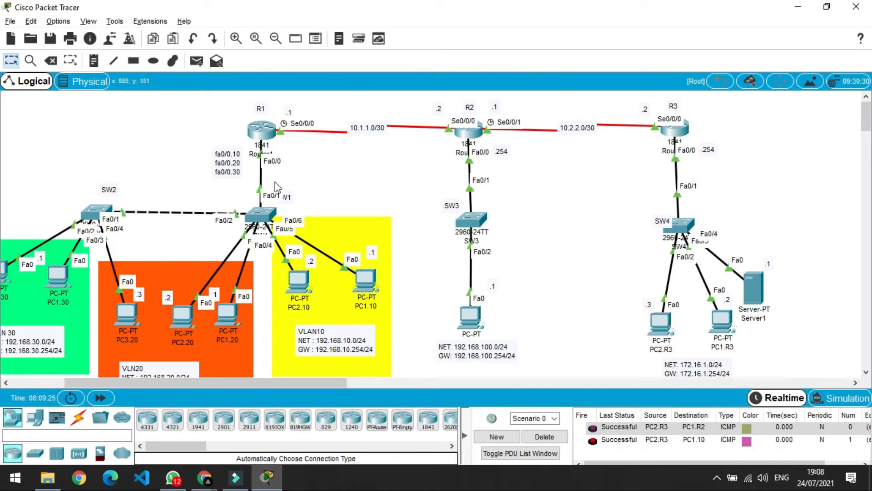
Add two simple PDU pings from Server1 to PC2.20.
left_click(196, 61)
left_click(755, 289)
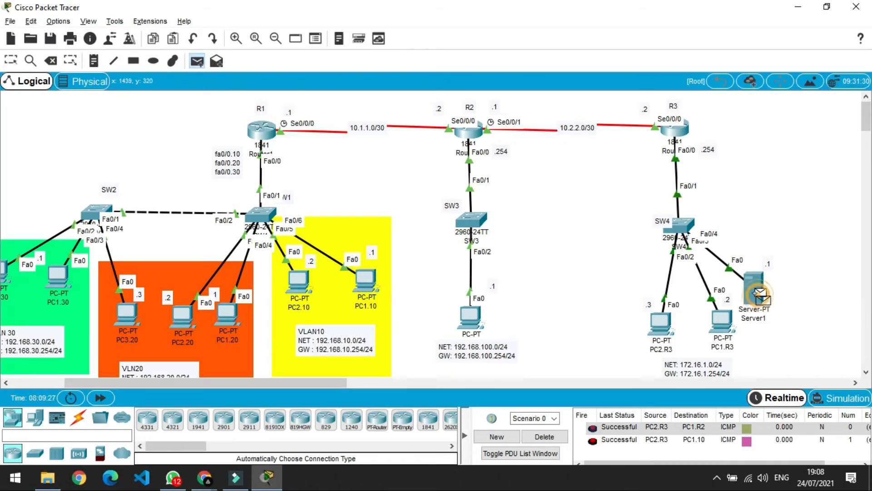
left_click(186, 318)
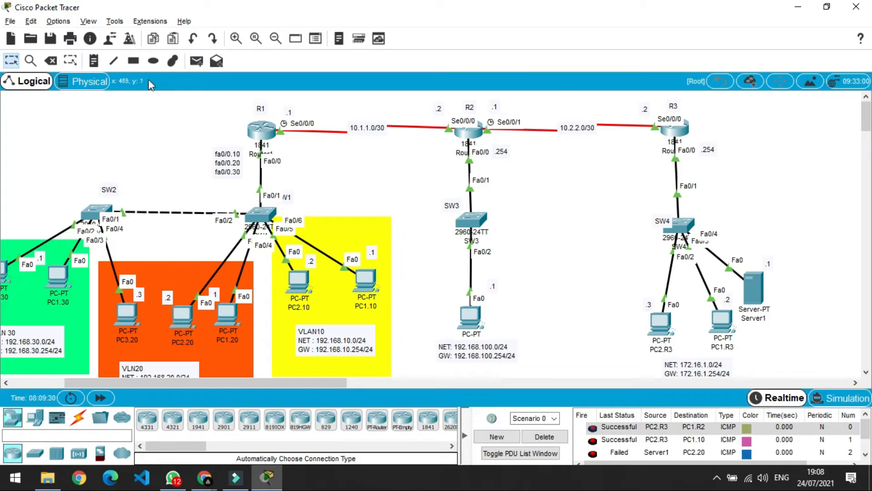
left_click(196, 61)
left_click(754, 289)
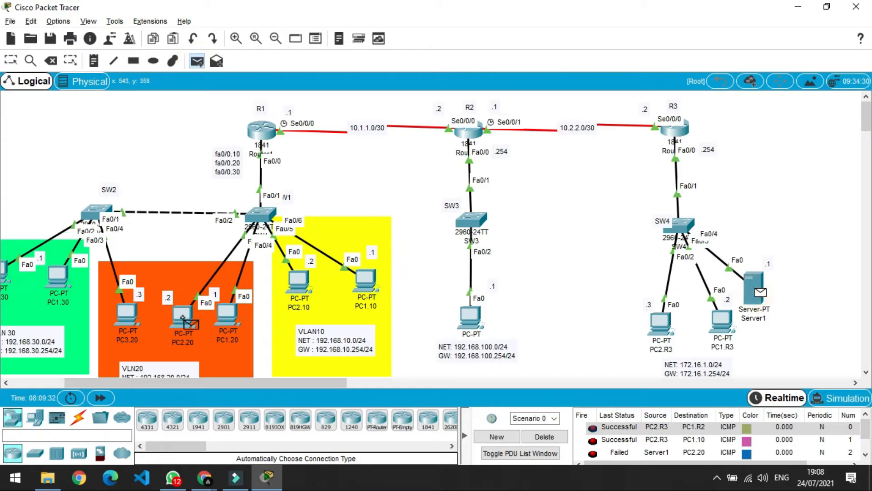
left_click(184, 318)
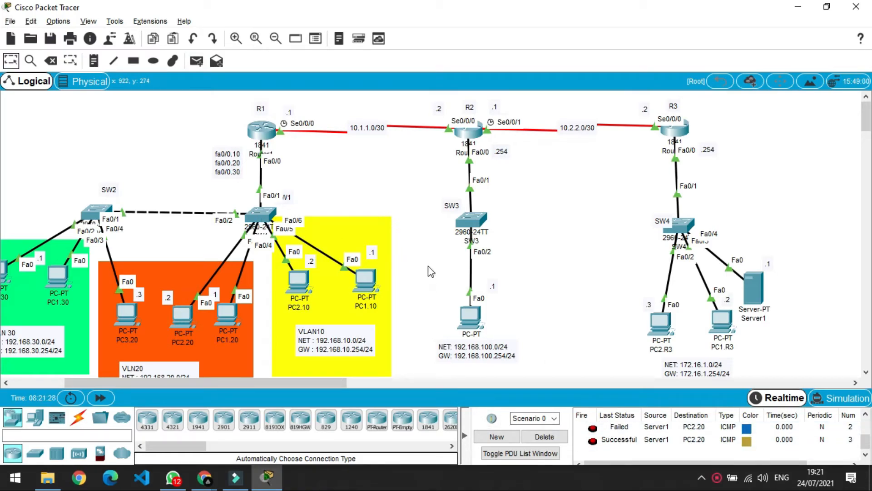
Check the PDU results list and bring up Router1's console.
scroll(428, 267, "down", 4)
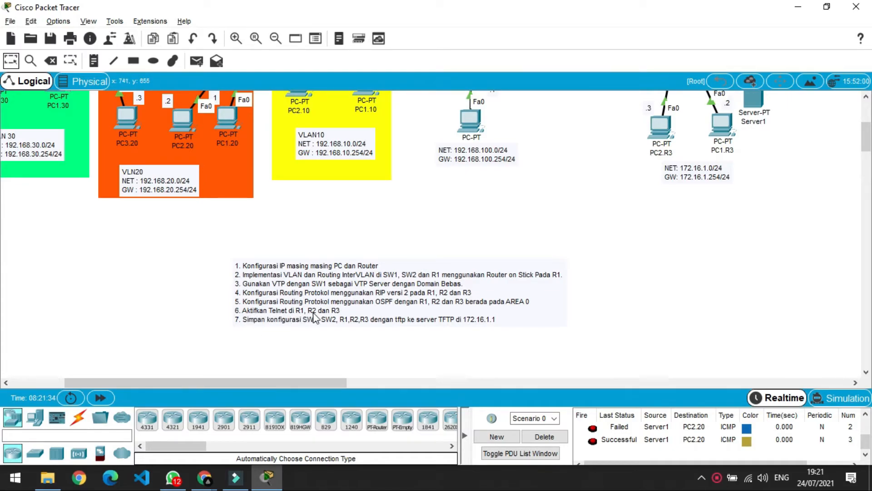
scroll(358, 310, "up", 4)
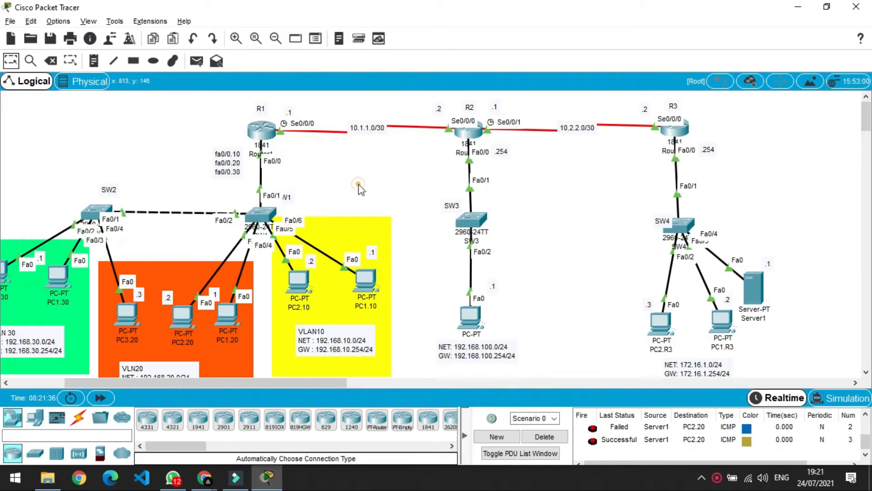
mouse_move(269, 140)
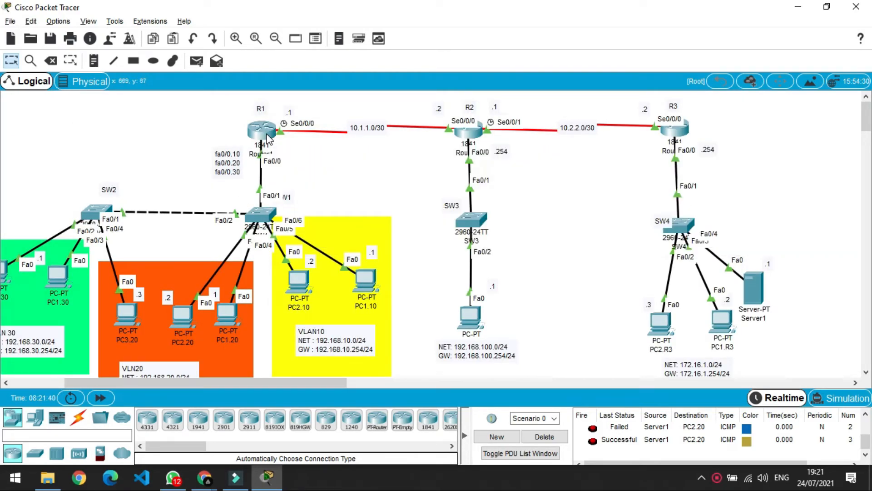
left_click(267, 135)
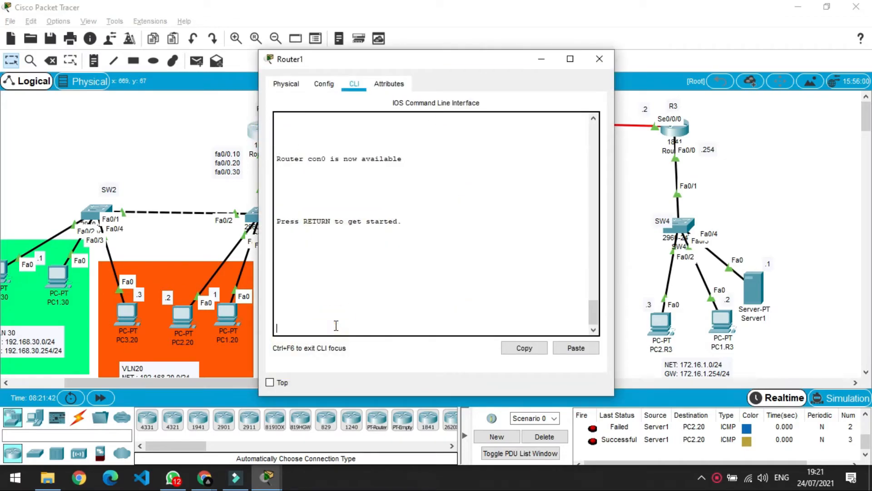
On Router1, enter global configuration and set vty lines 0–4 to 'login local'.
key("Return")
type("en")
key("Return")
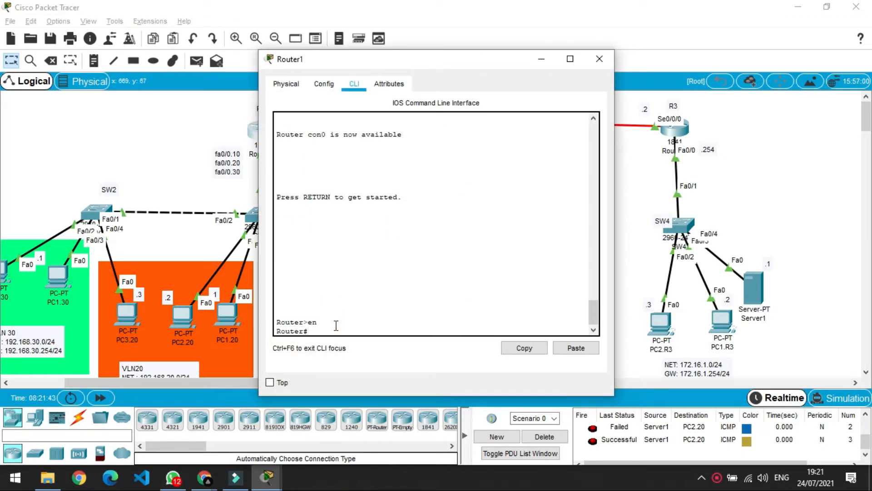
type("conf t")
key("Return")
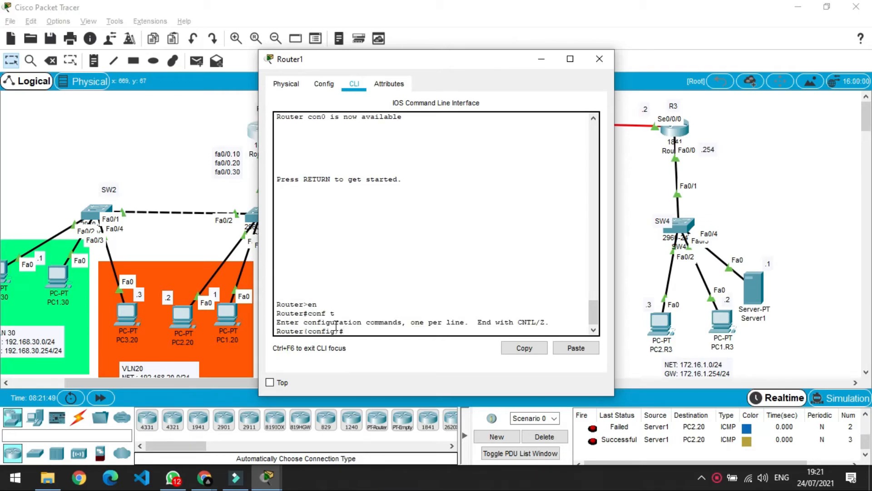
type("line vty 0 4")
key("Return")
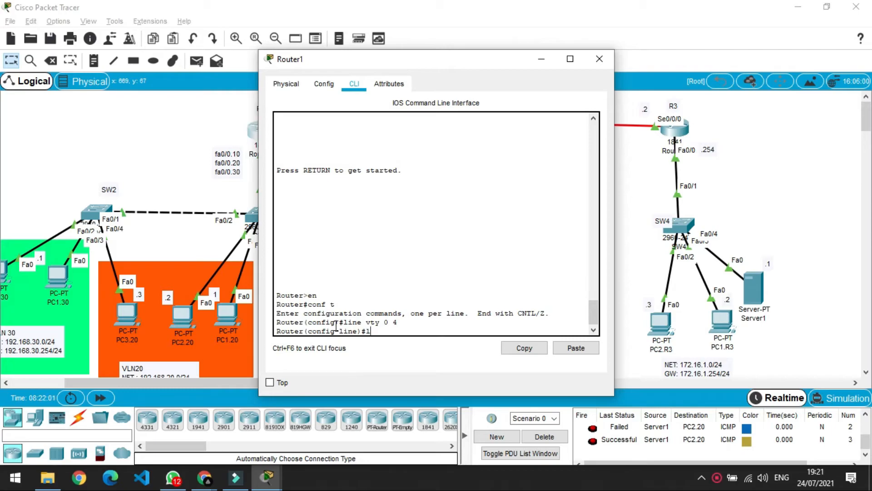
type("login local")
key("Return")
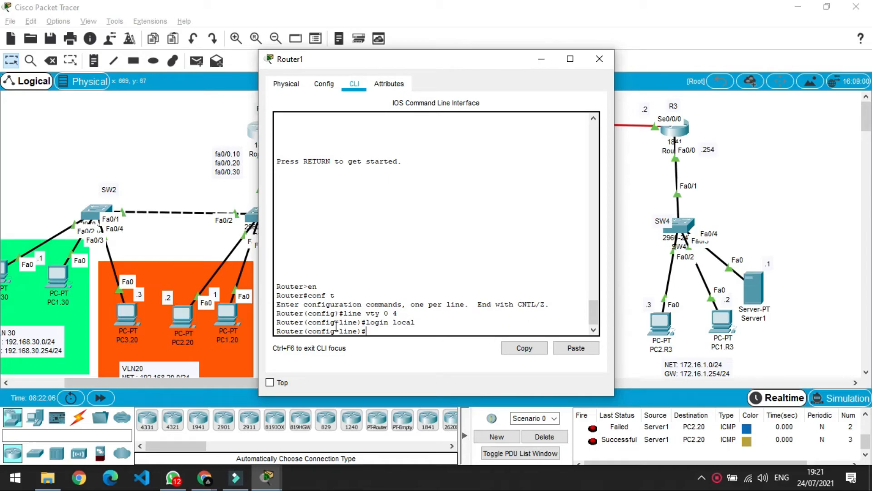
type("ex")
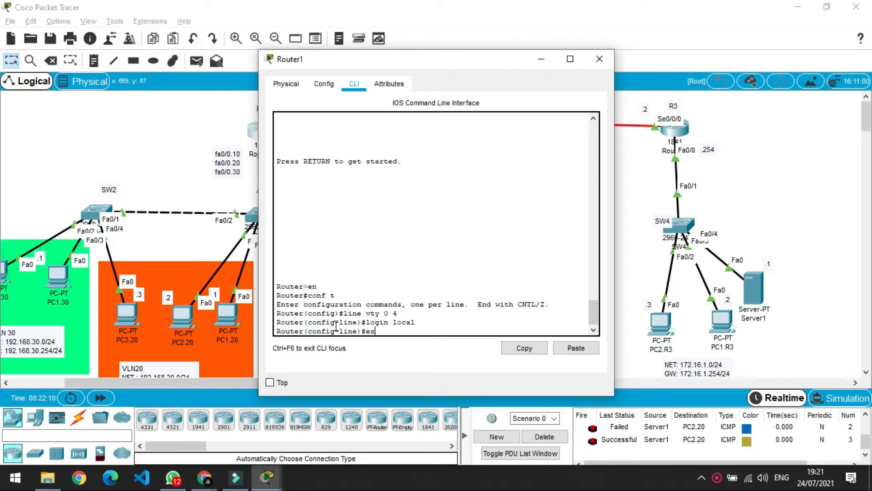
key("Return")
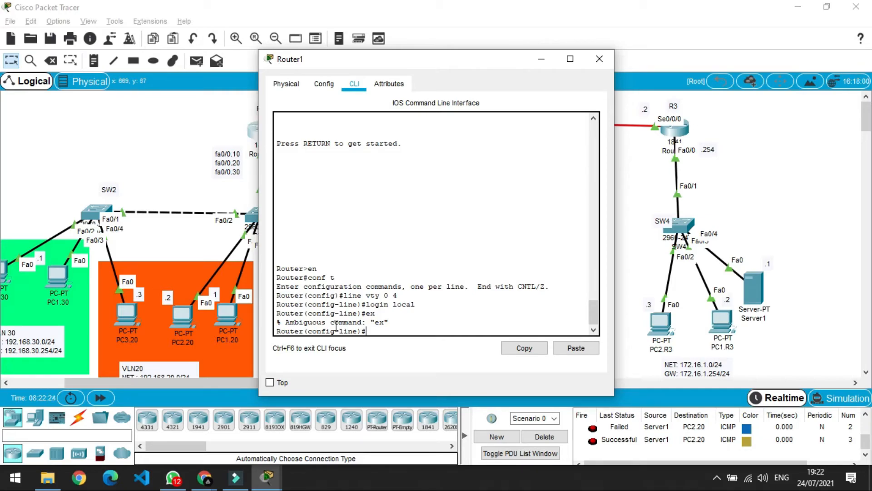
Leave the vty configuration and create a local user account with a password on Router1.
type("exit")
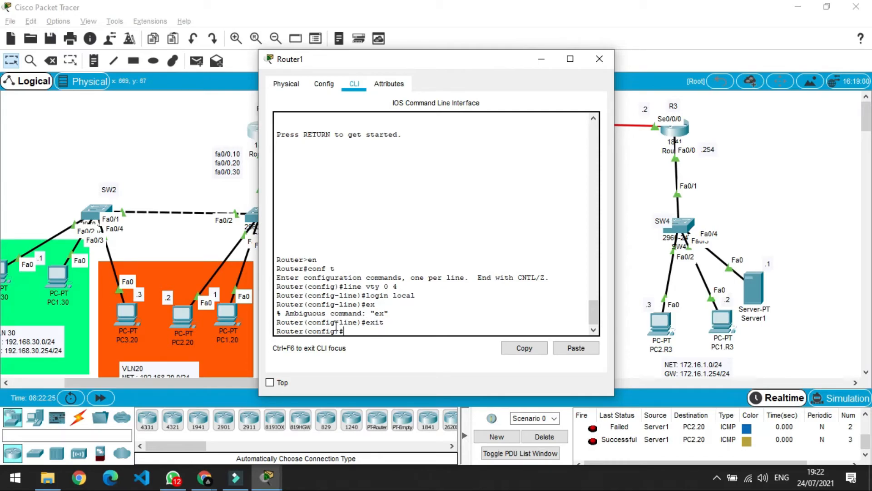
key("Return")
type("username human")
type("R")
key("BackSpace")
type("1")
type(" pass")
key("Tab")
type("humam")
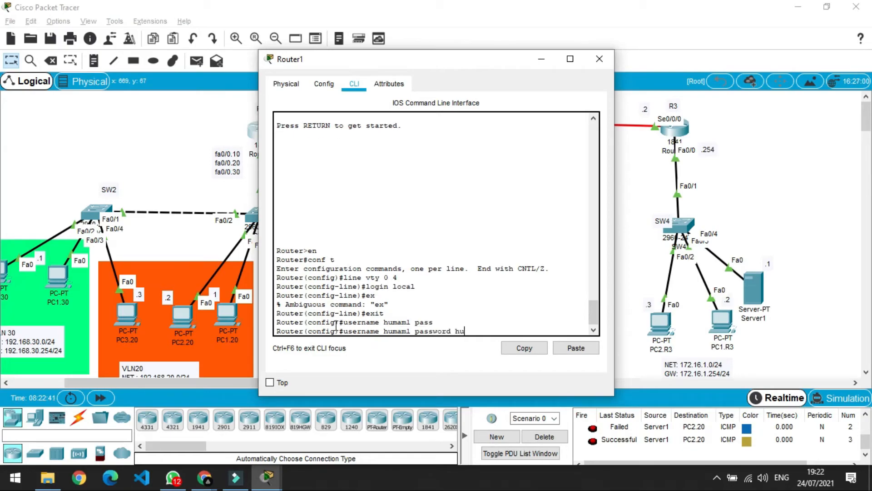
type("l")
key("Return")
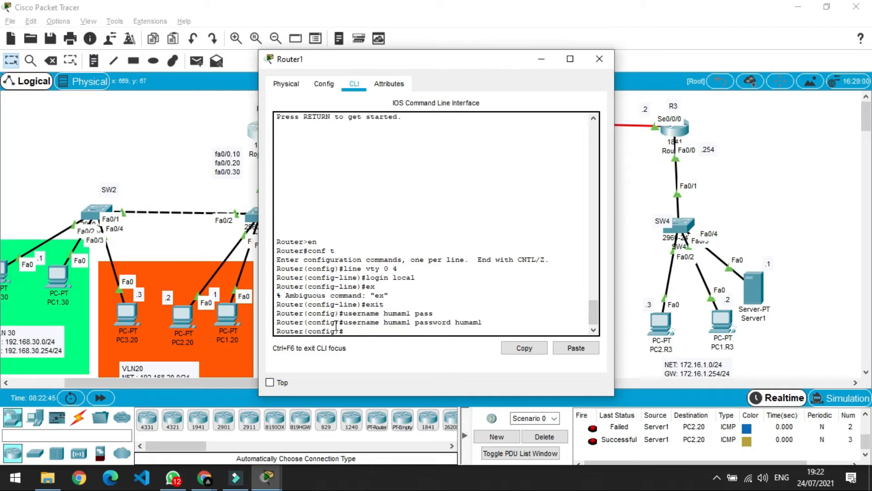
Enable service password-encryption, exit configuration mode and close the Router1 window.
type("ser")
key("Tab")
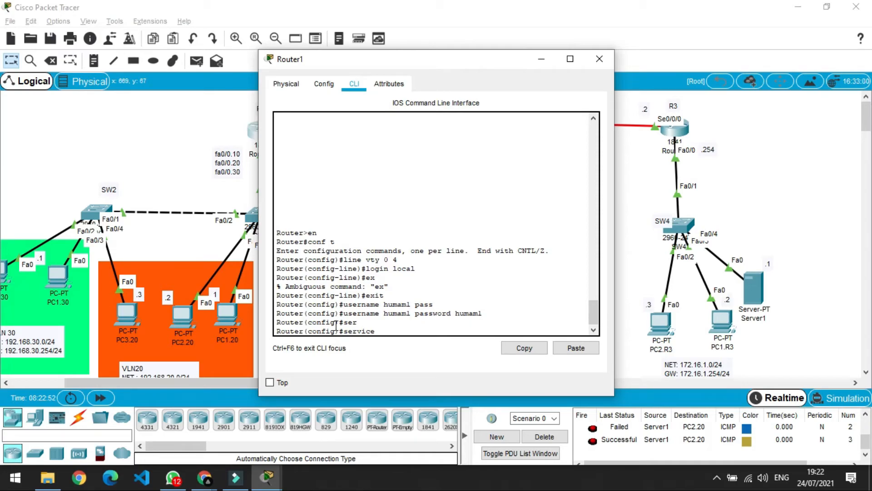
type("pass")
key("Tab")
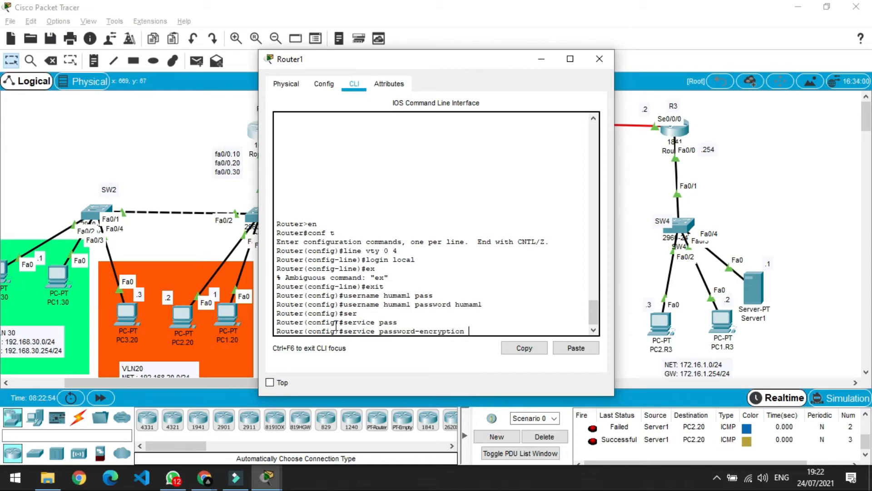
key("Return")
type("exit")
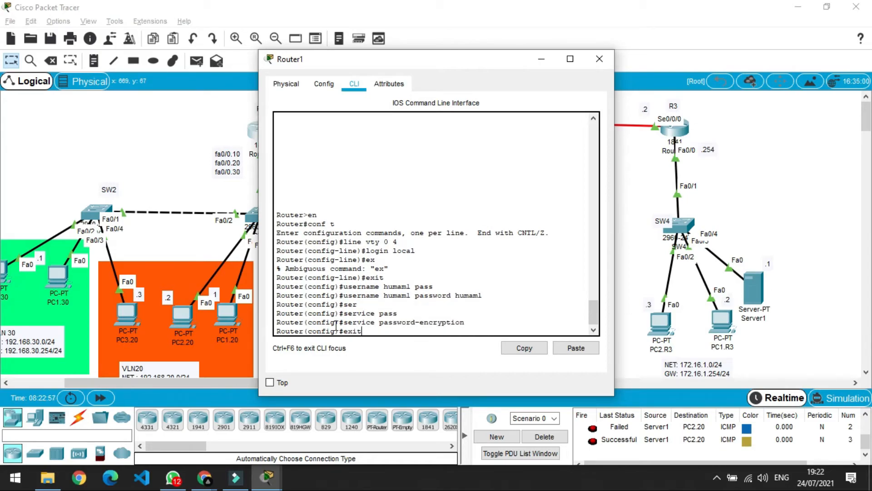
key("Return")
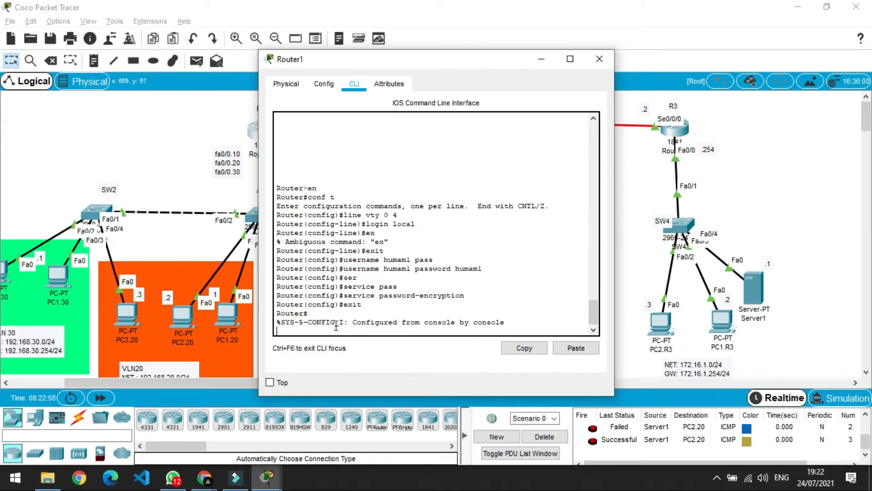
key("Return")
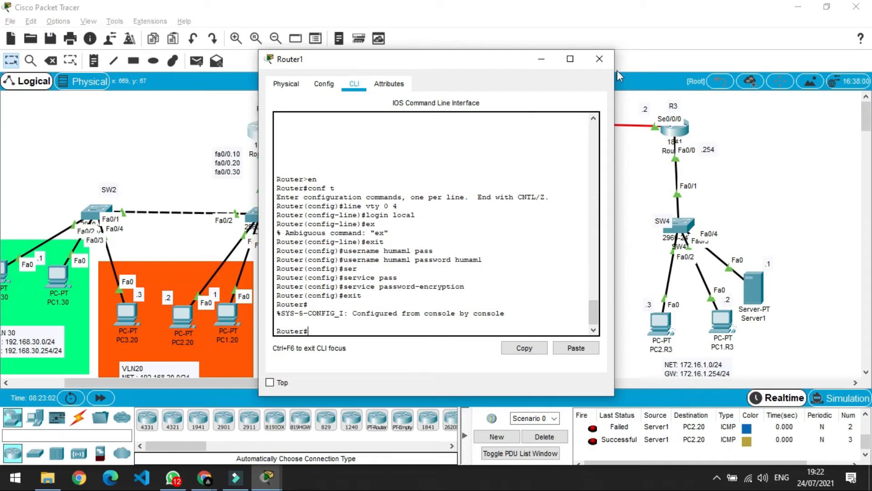
left_click(600, 59)
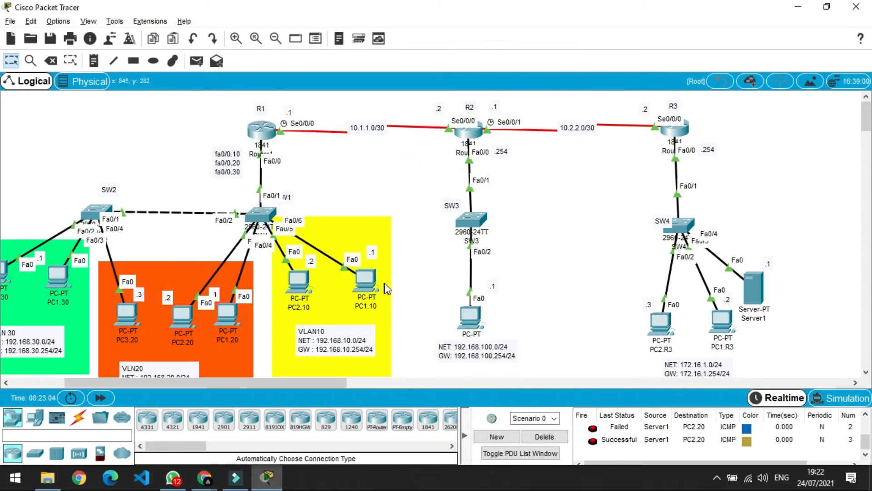
From PC1.10's command prompt, telnet to Router1 at 192.168.10.254.
left_click(367, 281)
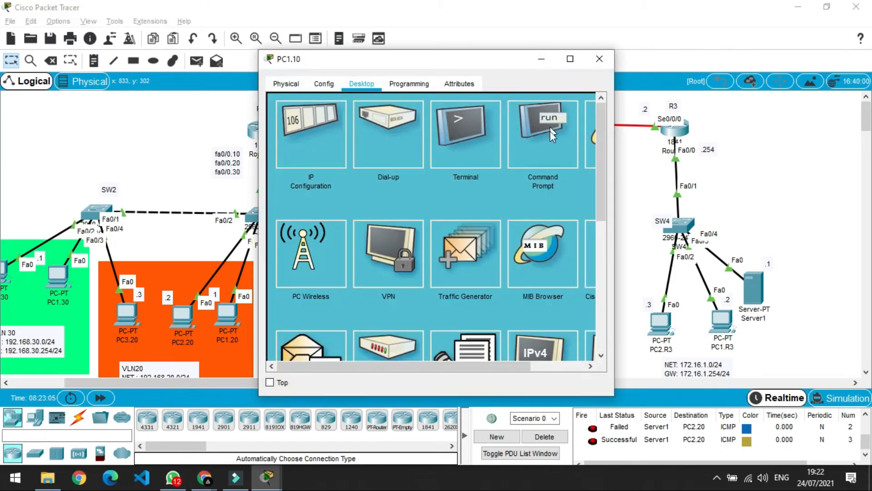
left_click(541, 142)
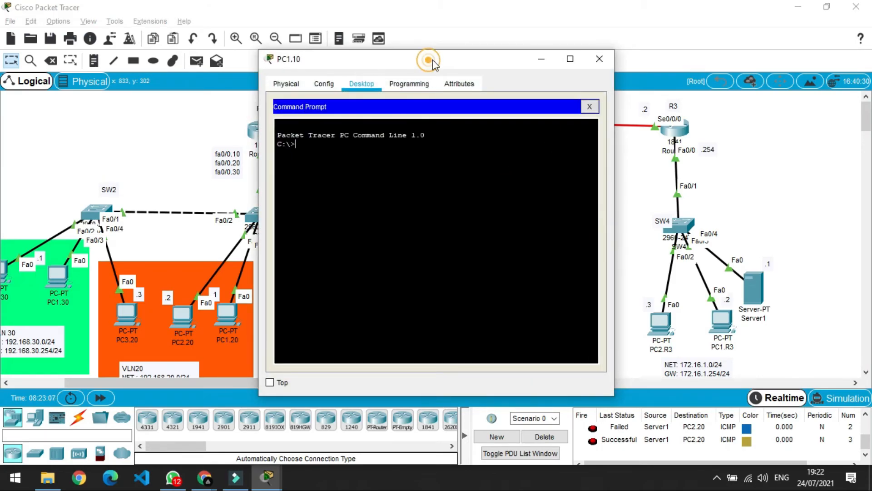
left_click_drag(430, 59, 607, 59)
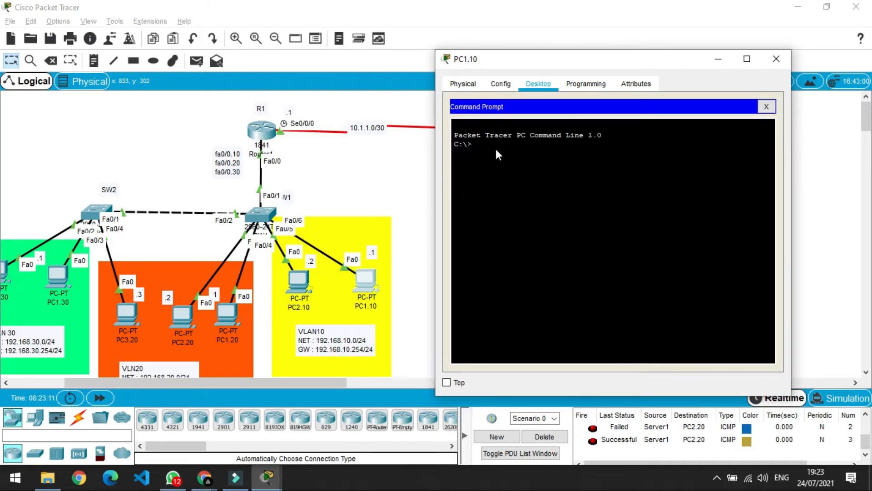
type("tel et 192.168.10.254")
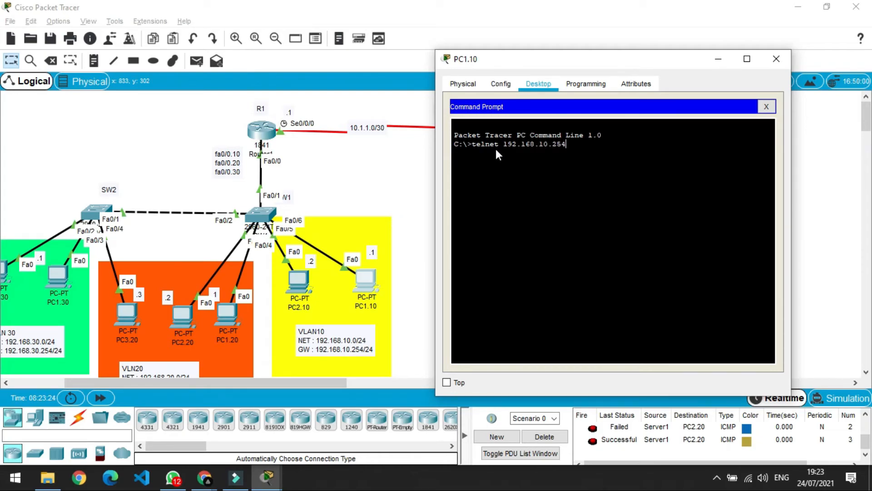
key("Return")
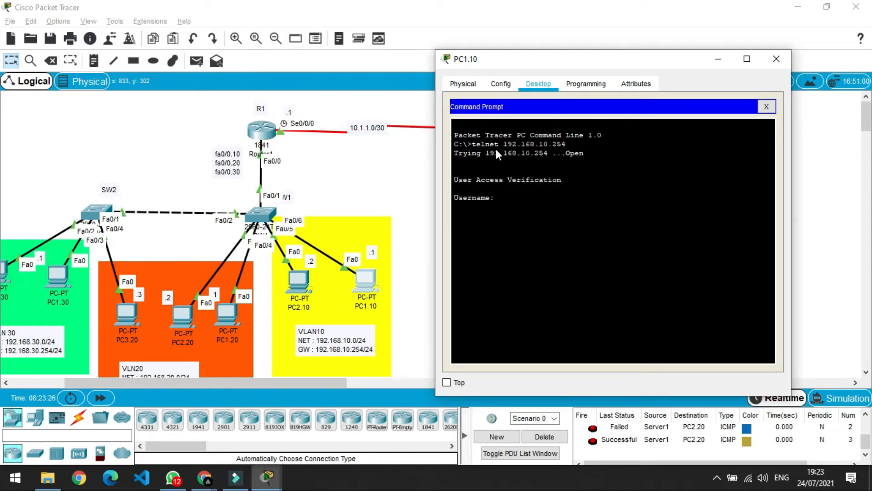
Log in with the local username, close PC1.10's window, then open Router2.
type("humaml")
key("Return")
key("Return")
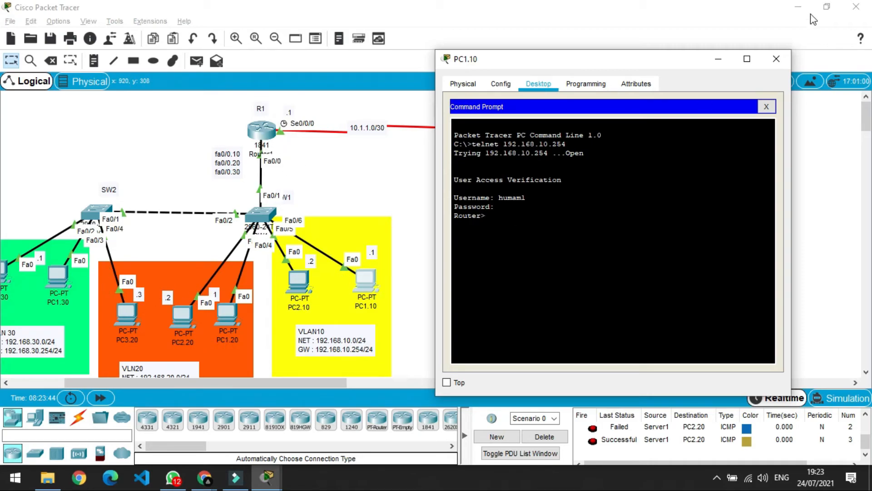
left_click(777, 59)
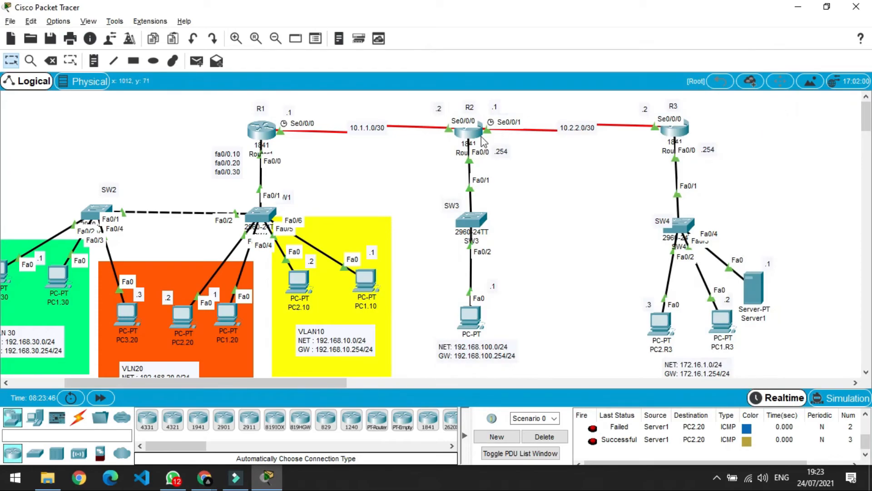
left_click(477, 140)
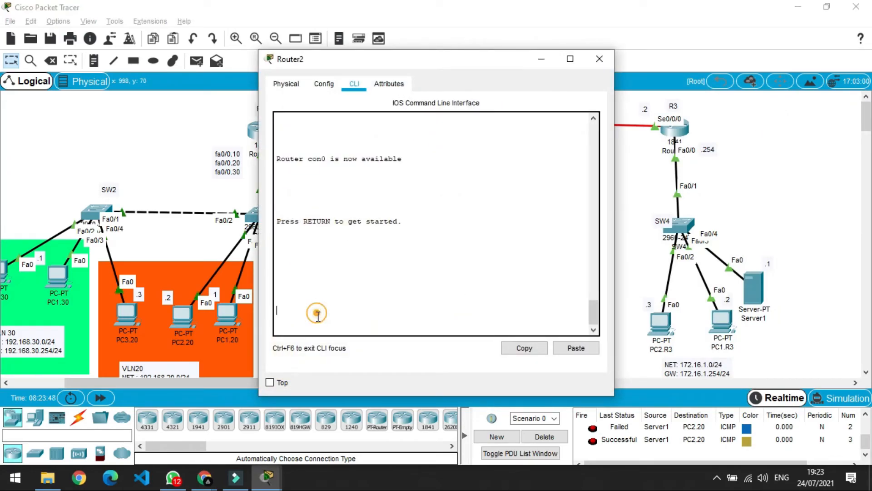
On Router2, enter global configuration and set vty lines 0–4 to 'login local'.
key("Return")
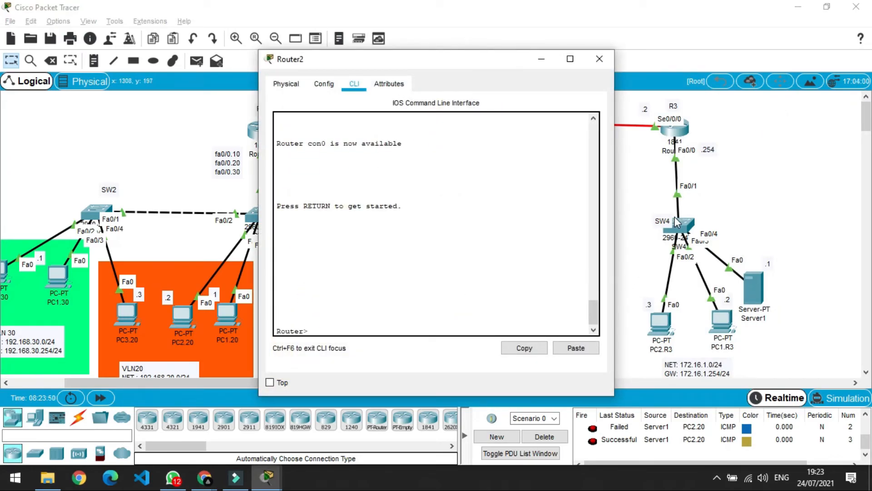
type("en")
key("Return")
type("conf t")
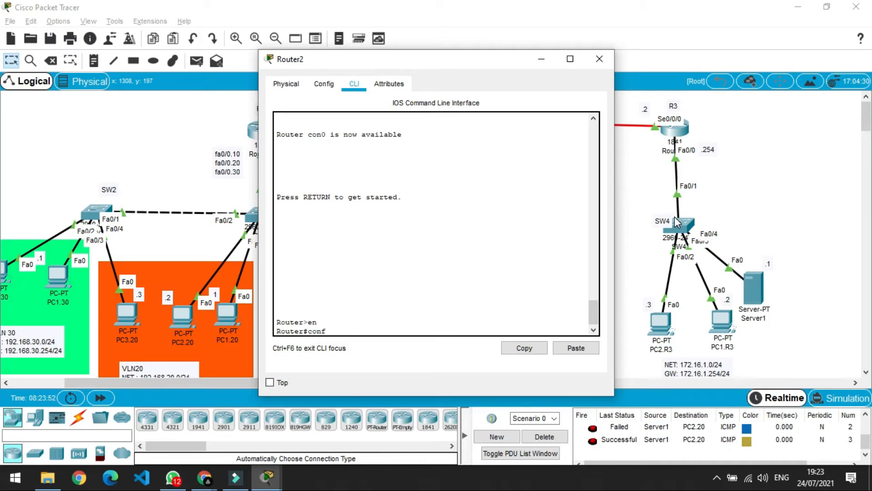
key("Return")
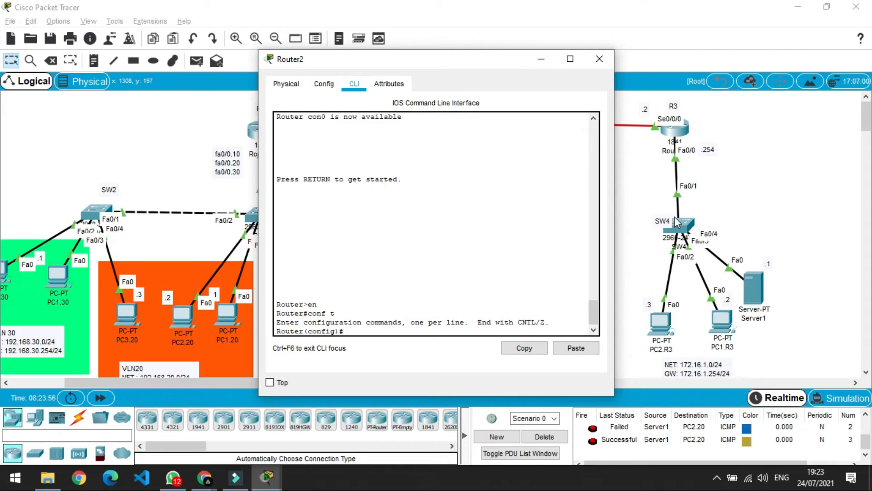
type("line vty 0 4")
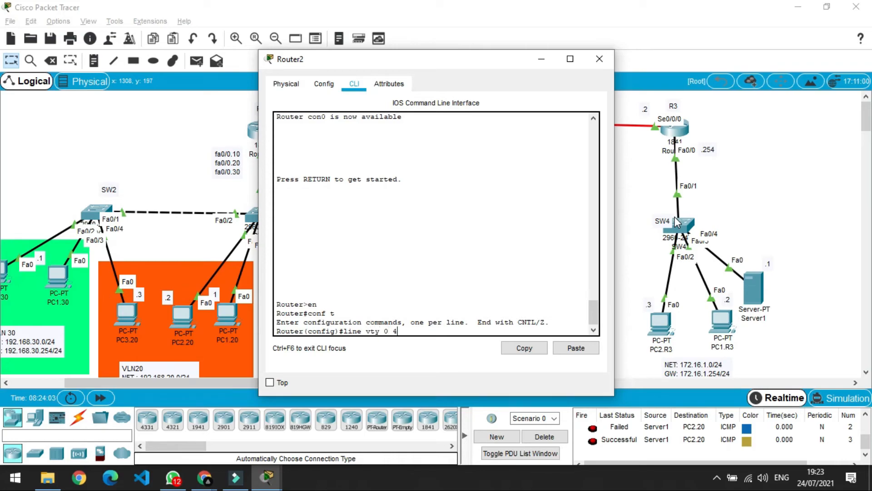
key("Return")
type("lo")
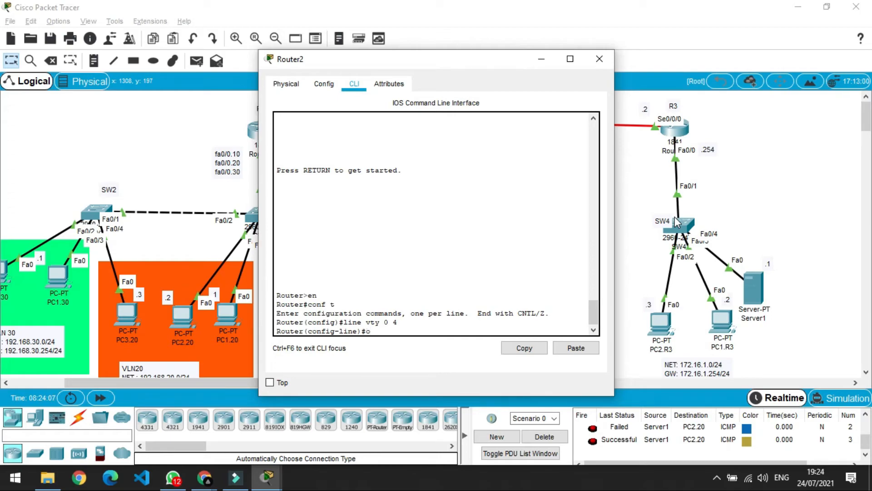
type("gin local")
key("Return")
type("exit")
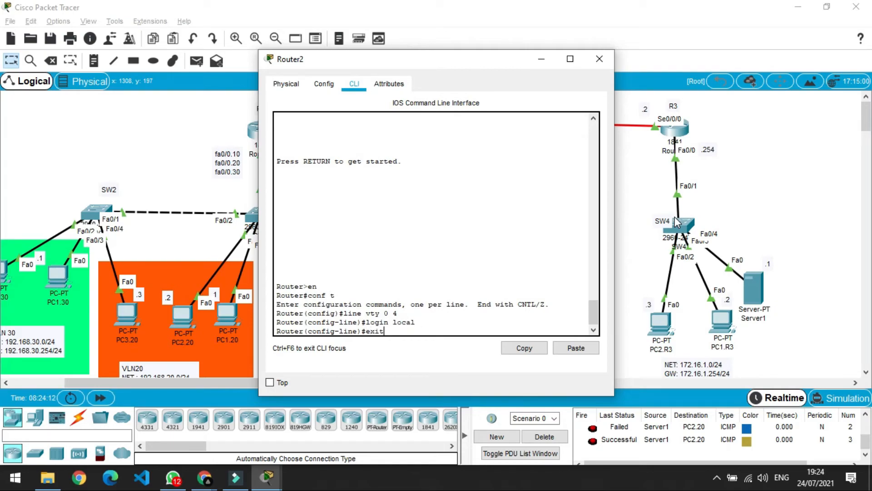
key("Return")
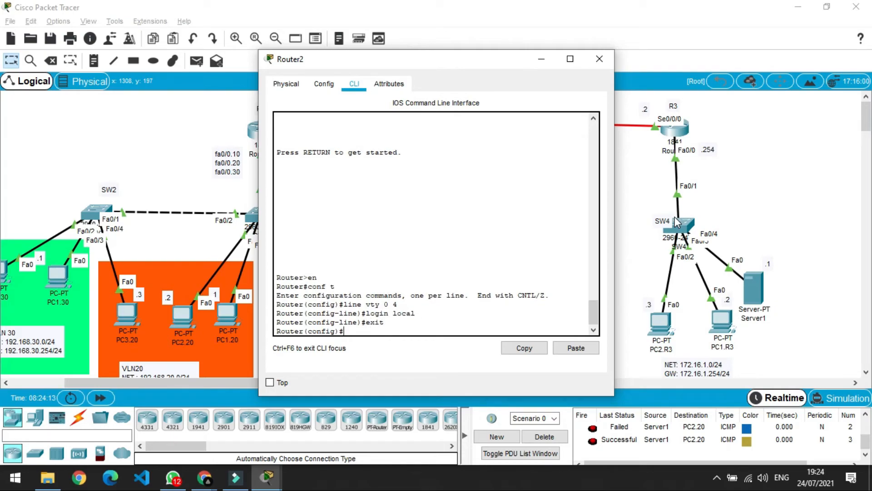
Create a local user account with a password on Router2.
key("Return")
type("user")
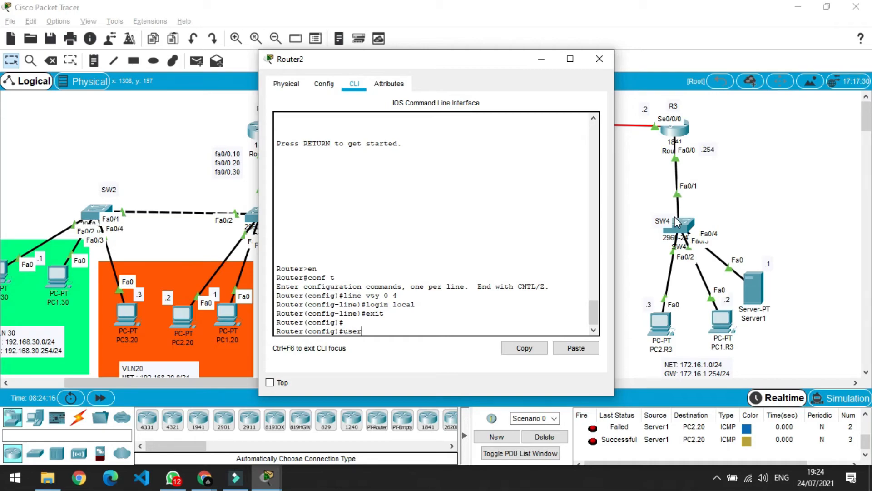
key("Tab")
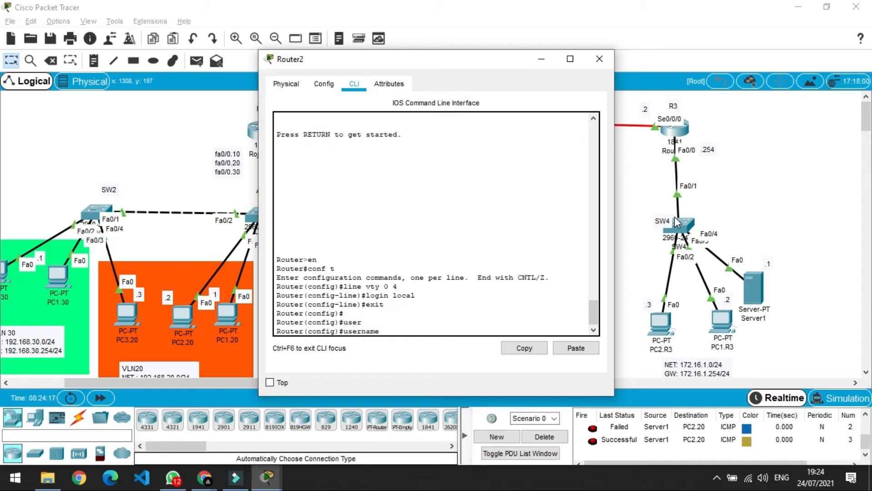
type("humam2 password humam2")
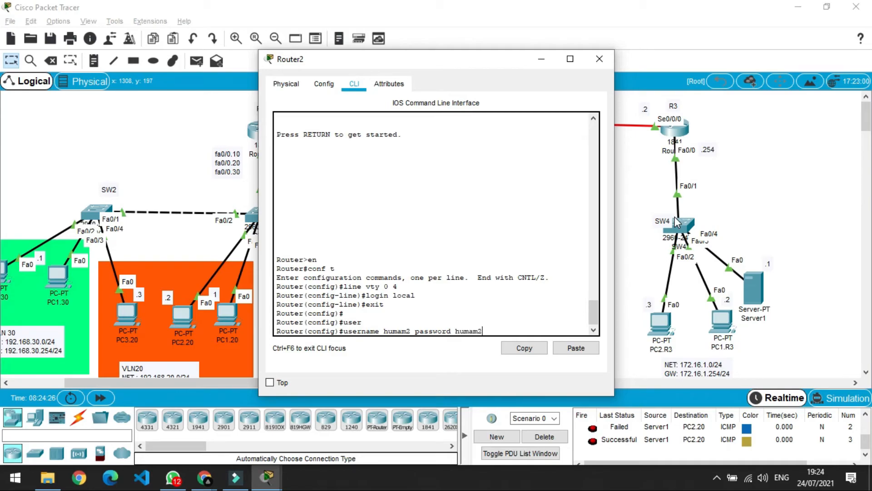
key("Return")
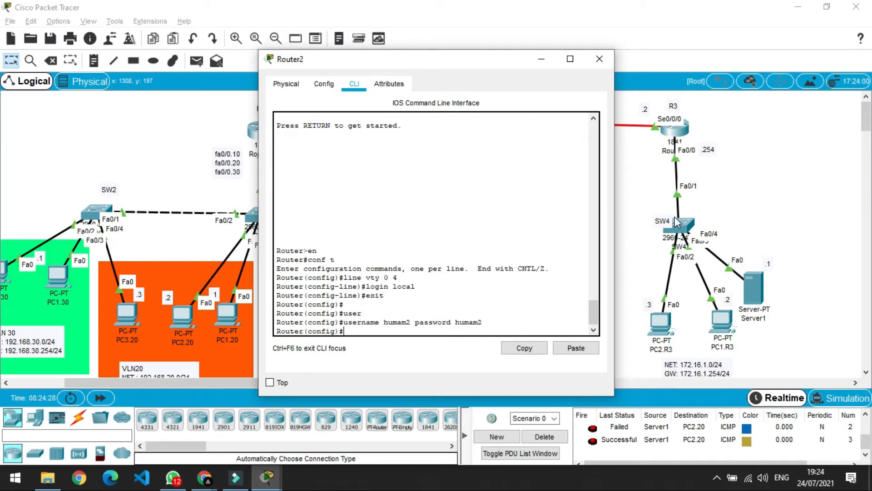
Enable service password-encryption, exit configuration mode and close the Router2 window.
type("ervu")
key("Tab")
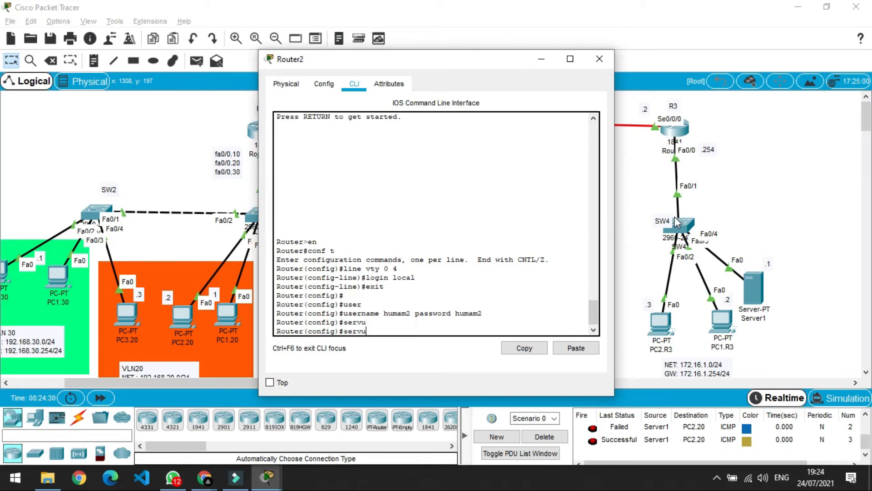
type("i")
key("BackSpace")
key("Tab")
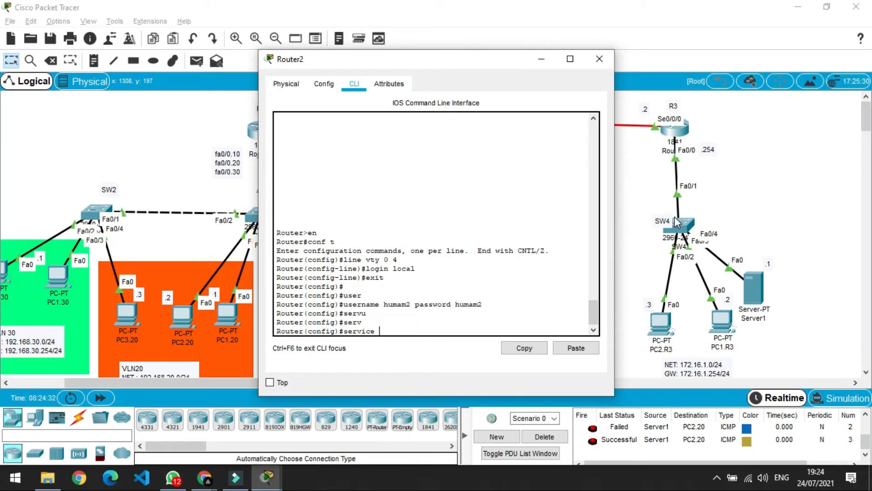
type("pass")
key("Tab")
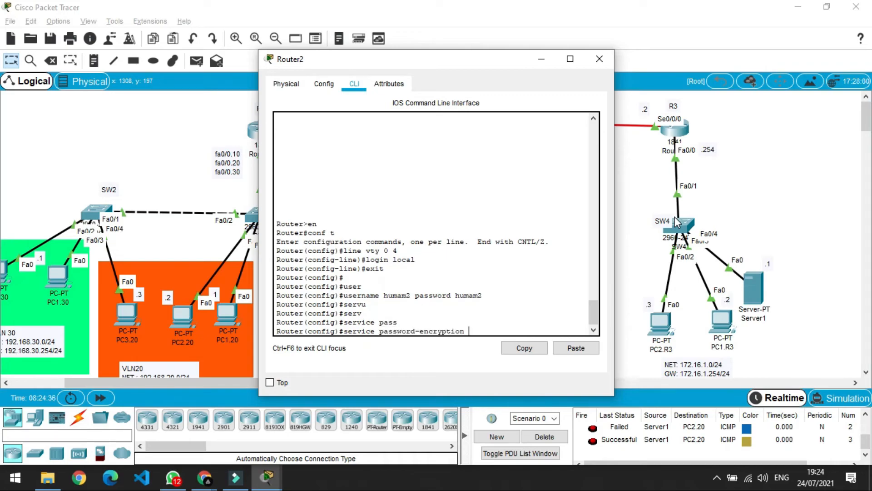
key("Return")
type("er(config)#e")
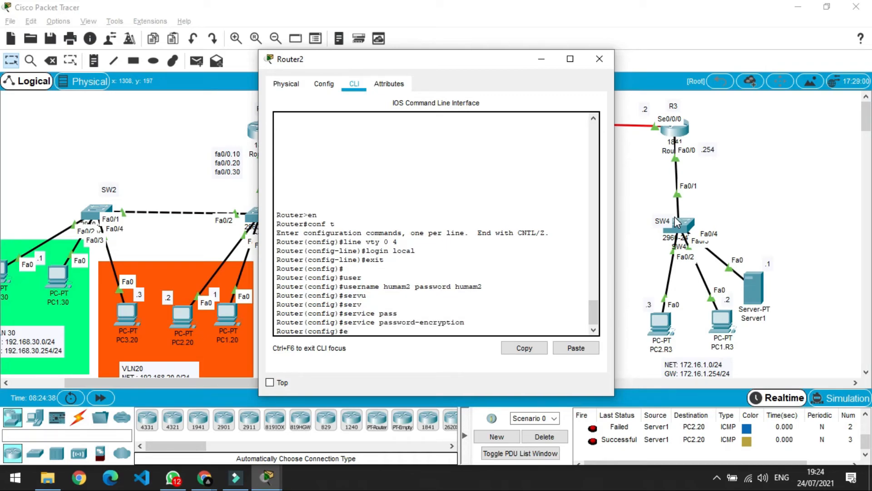
type("xit")
key("Return")
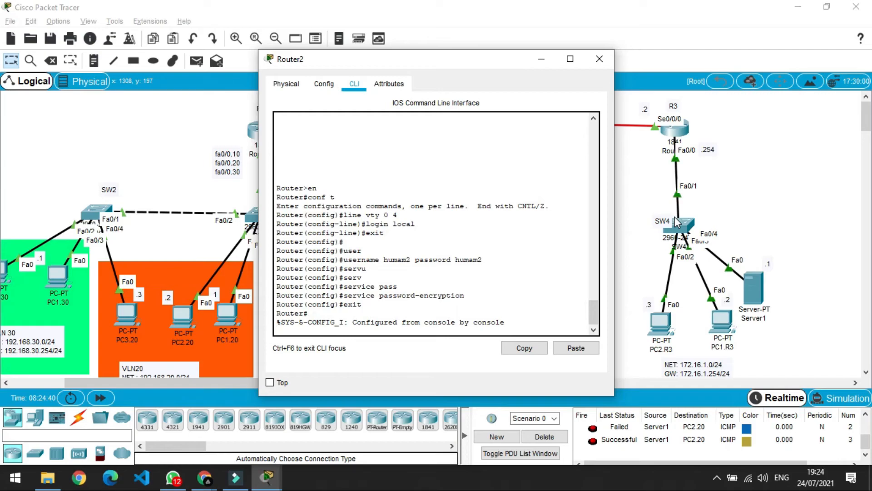
left_click(600, 59)
From the SW3 PC's command prompt, run telnet with the mistyped address 912.168.100.254.
left_click(470, 316)
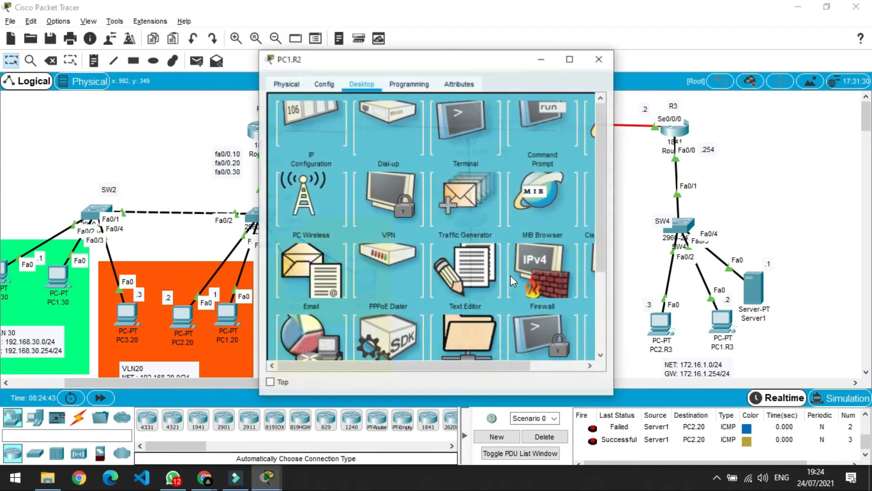
left_click(522, 132)
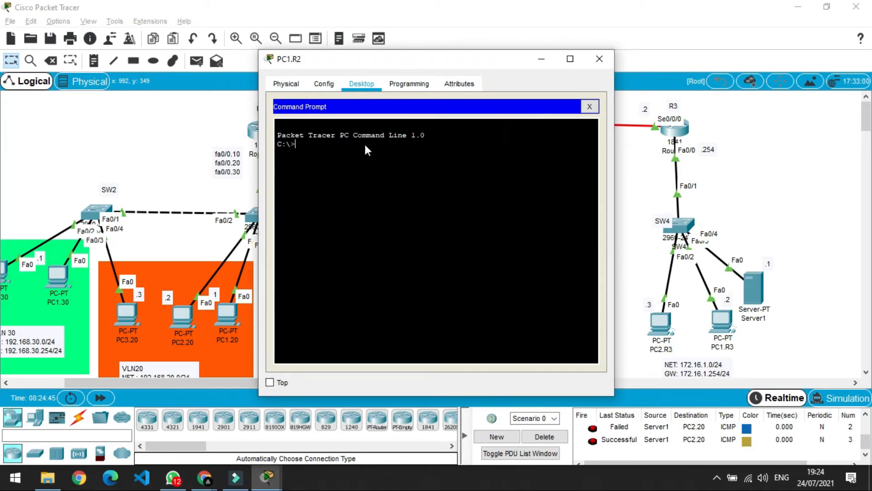
type("telnet 912.168.100.254")
key("Return")
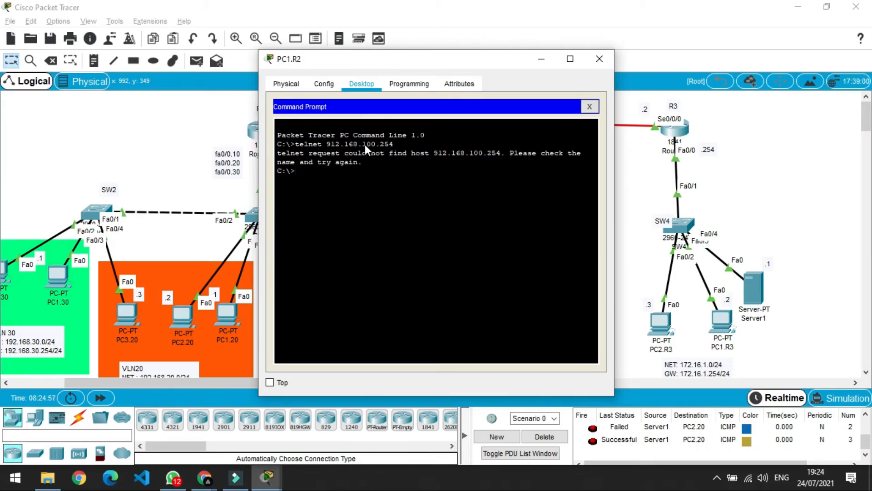
Correct the address to 192.168.100.254, log in to Router2 with the local username, close window.
key("Up")
key("Left")
key("Left")
key("Left")
key("Left")
key("Left")
key("Left")
key("Left")
key("Left")
key("Left")
key("Left")
key("Left")
key("Left")
key("Left")
key("Left")
key("BackSpace")
key("Delete")
type("19")
key("Return")
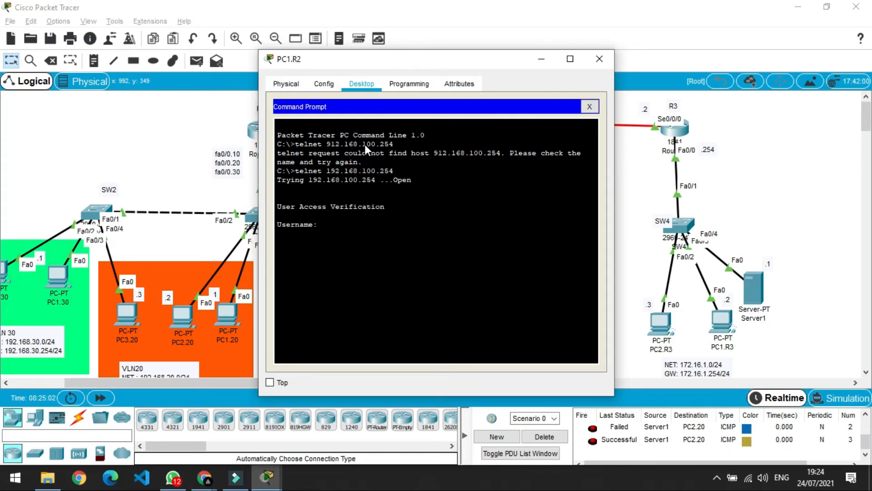
type("humam2")
key("Return")
key("Return")
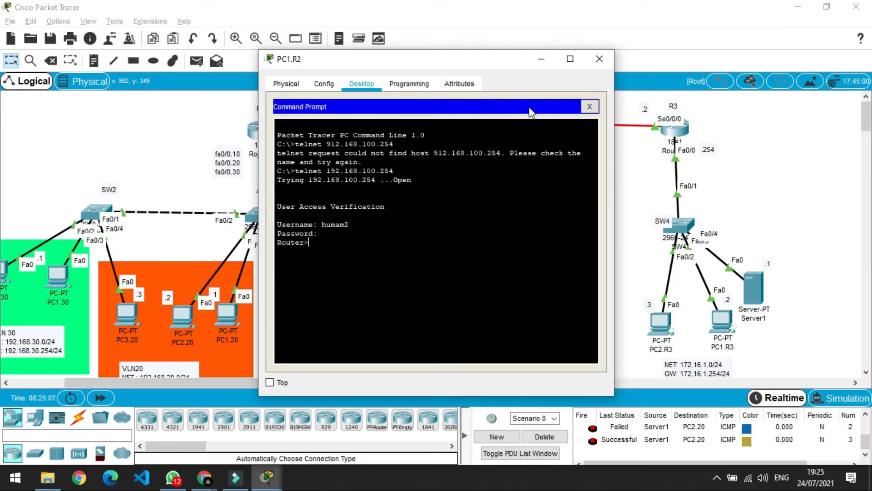
left_click(598, 60)
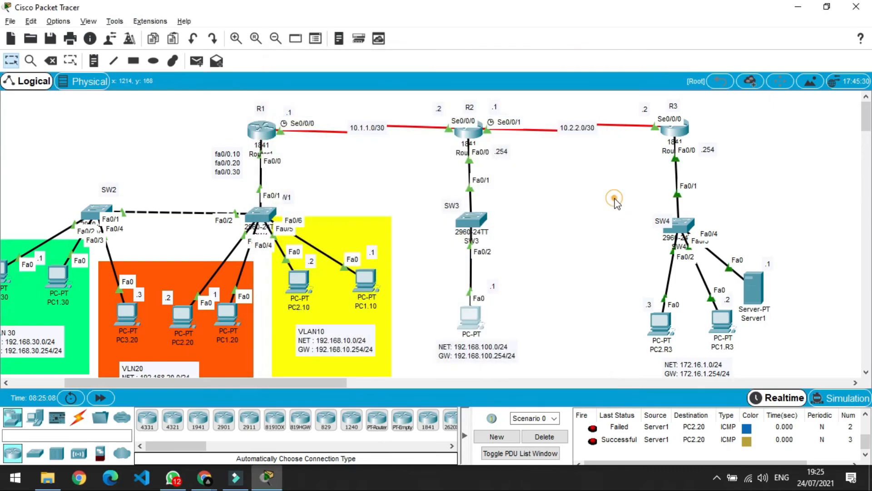
On R3, require local login on VTY lines 0 4.
left_click(674, 130)
key("Return")
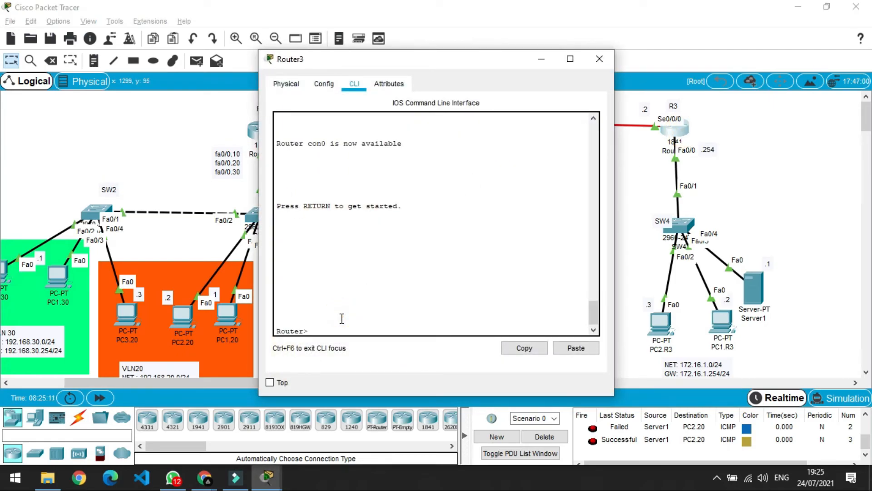
type("en")
key("Return")
type("conf t")
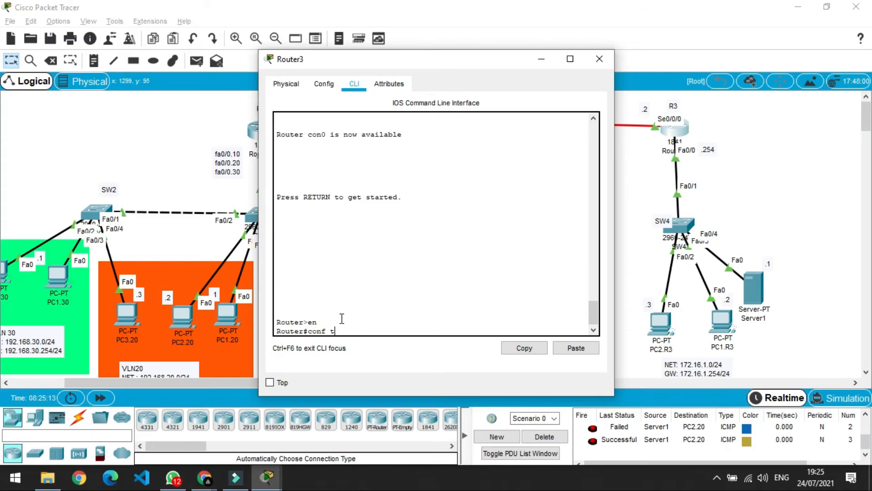
key("Return")
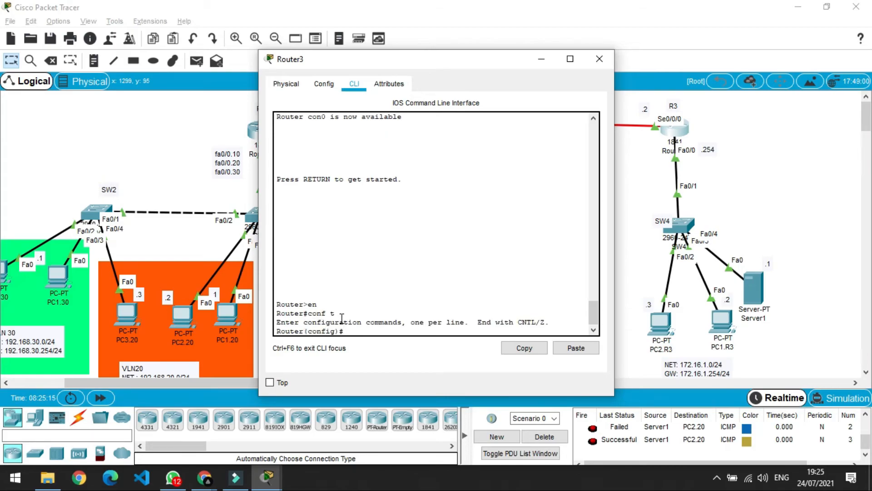
type("line vty 0 4")
key("Return")
type("l")
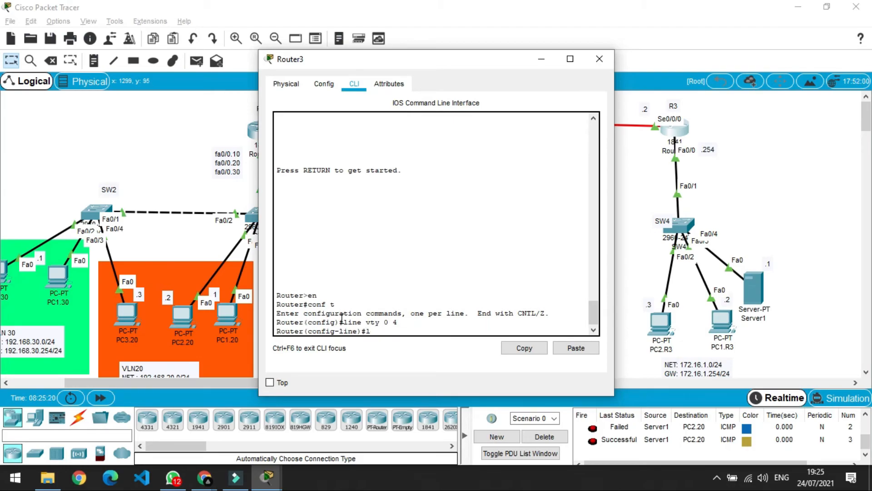
type("ogin local")
key("Return")
type("exit")
key("Return")
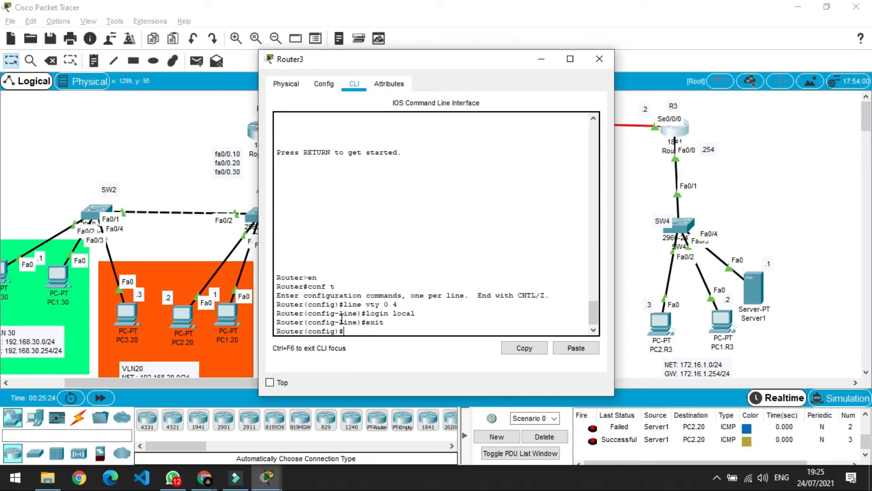
Create a local user account on R3 with its username and password.
type("user")
key("Tab")
type("humam23")
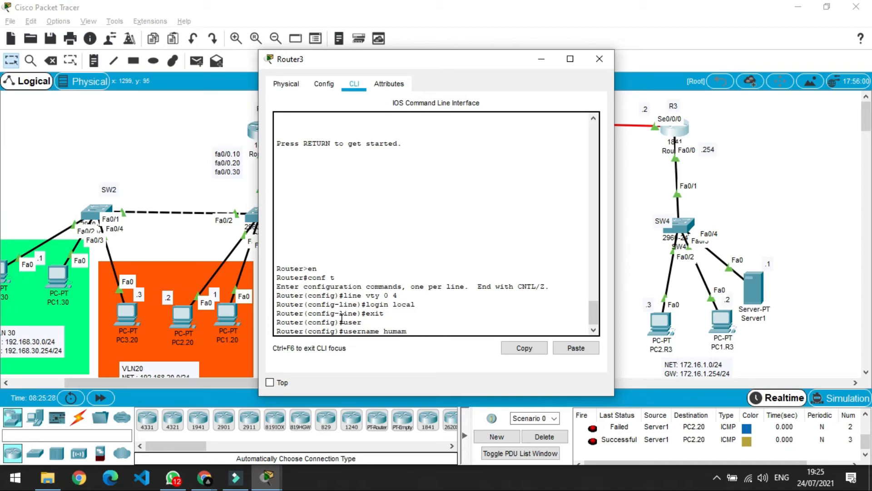
key("BackSpace")
key("BackSpace")
type("3")
key("Return")
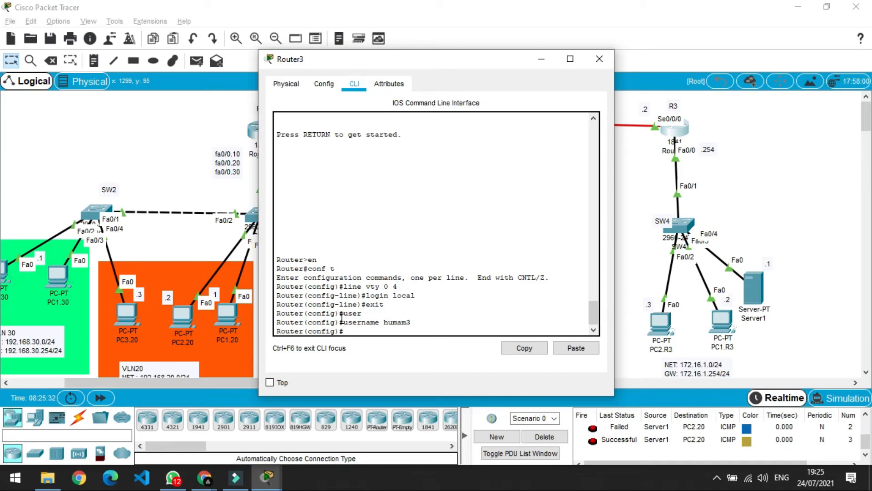
key("Up")
type("pass")
key("Tab")
type("humam")
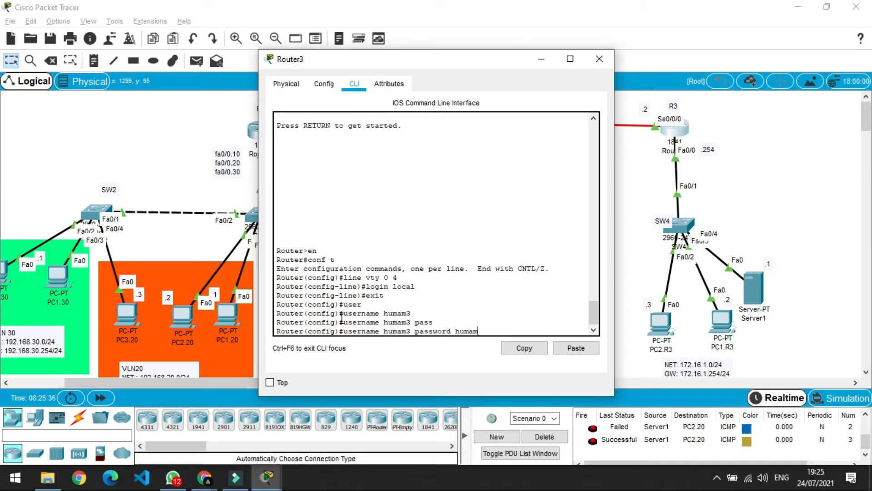
type("3")
key("Return")
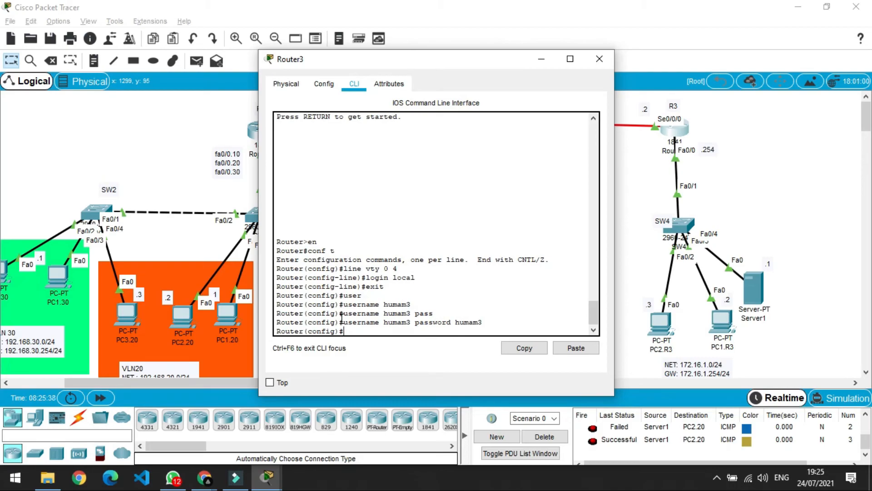
Enable service password-encryption on R3, then open PC2.R3's command prompt.
type("ser")
key("Tab")
type("pass")
key("Tab")
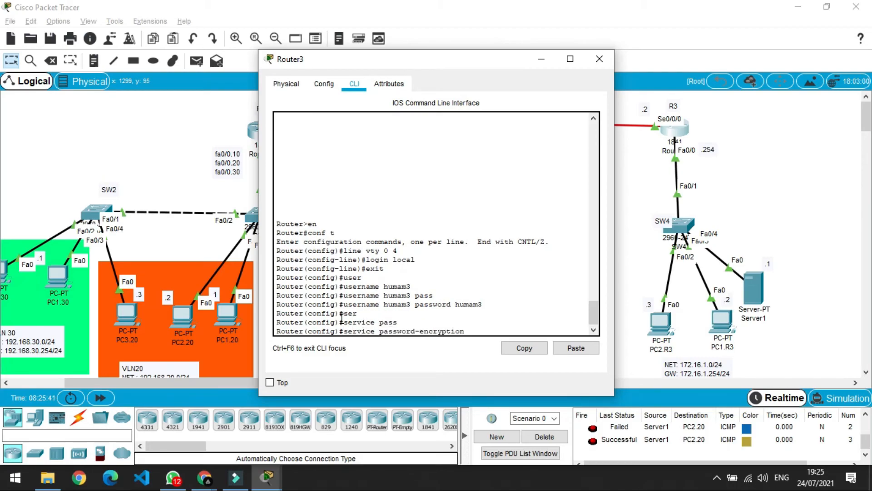
key("Return")
type("exit")
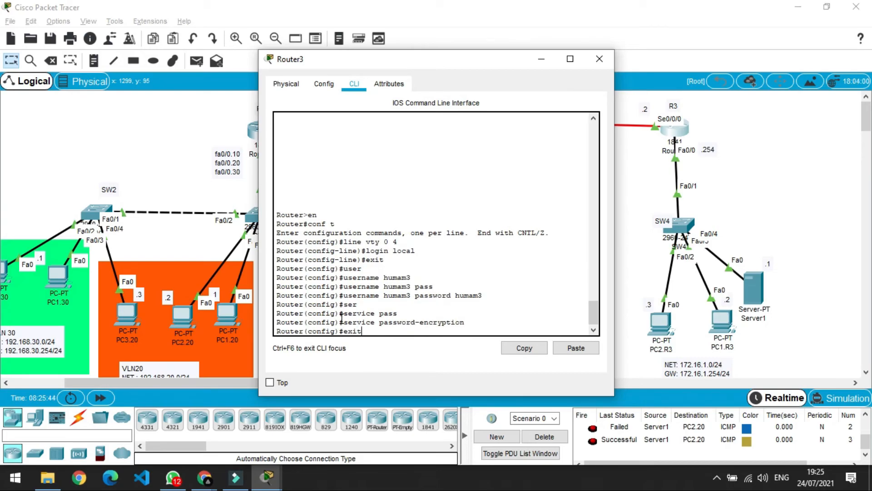
key("Return")
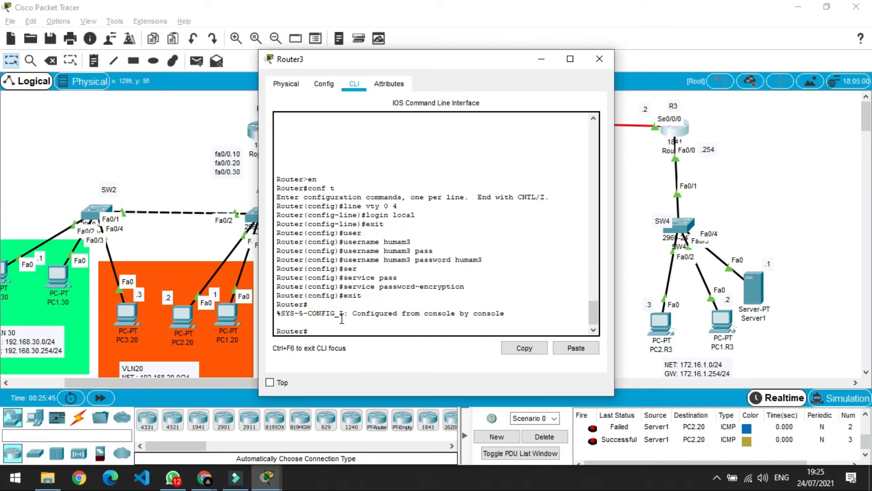
scroll(342, 318, "up", 3)
left_click(600, 58)
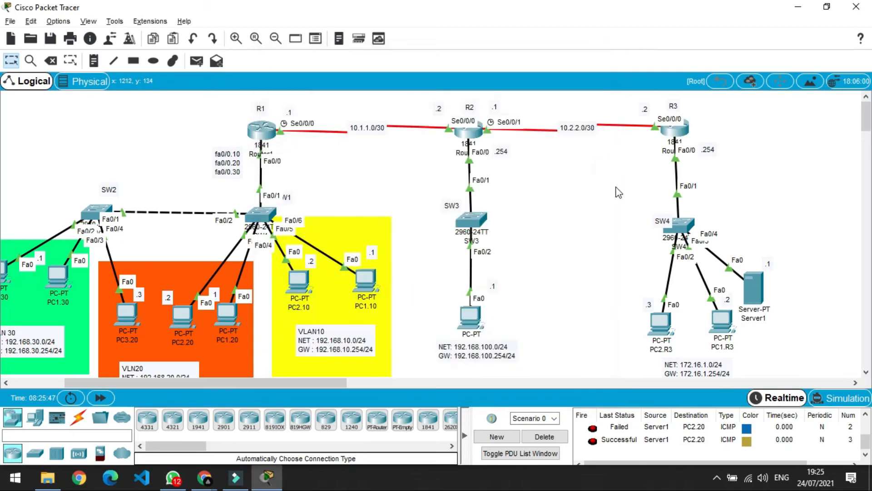
left_click(660, 320)
left_click(507, 136)
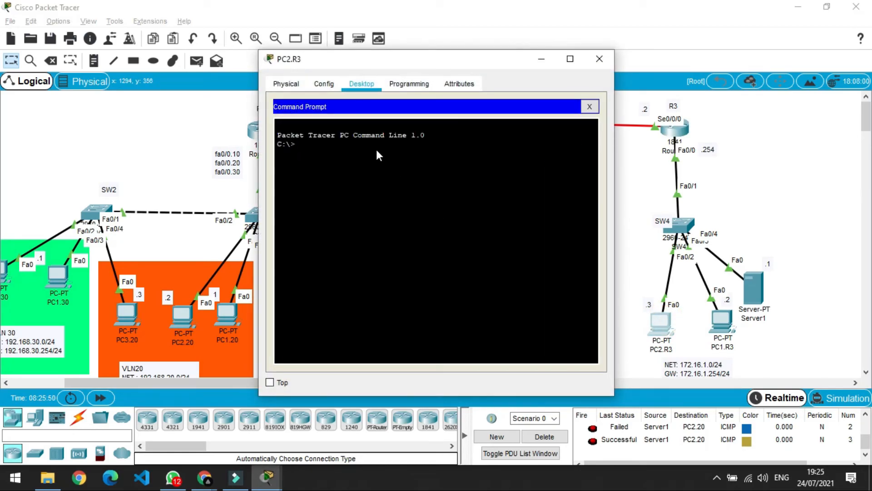
Telnet from PC2.R3 to R3 at 172.16.1.254 and log in with the local account.
type("telnet ")
type("192.")
key("BackSpace")
key("BackSpace")
key("BackSpace")
type("72,1")
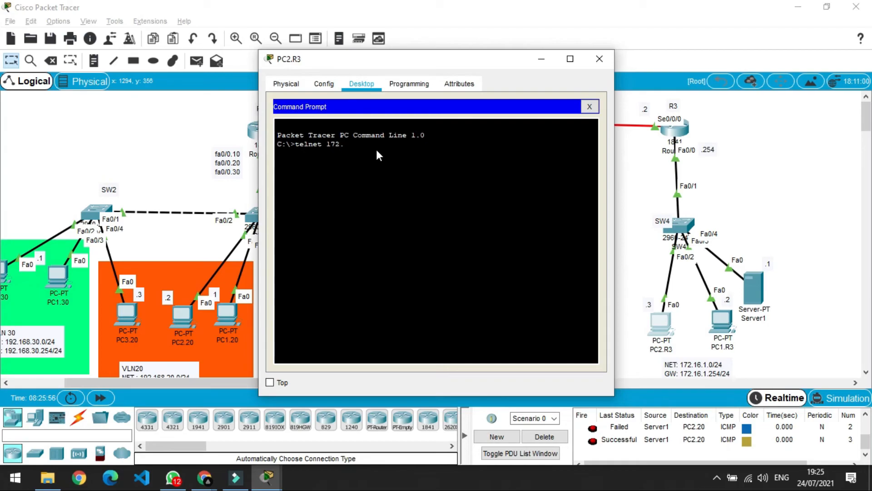
type(".16")
key("BackSpace")
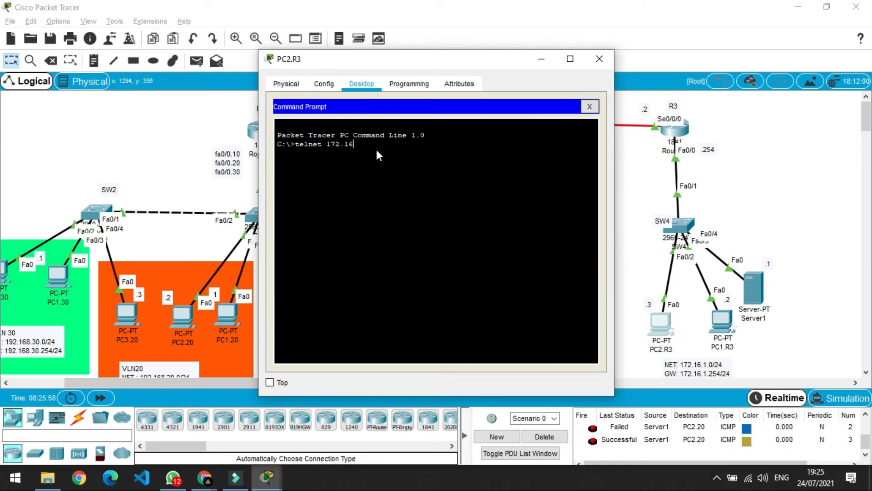
type(".1.254")
key("Return")
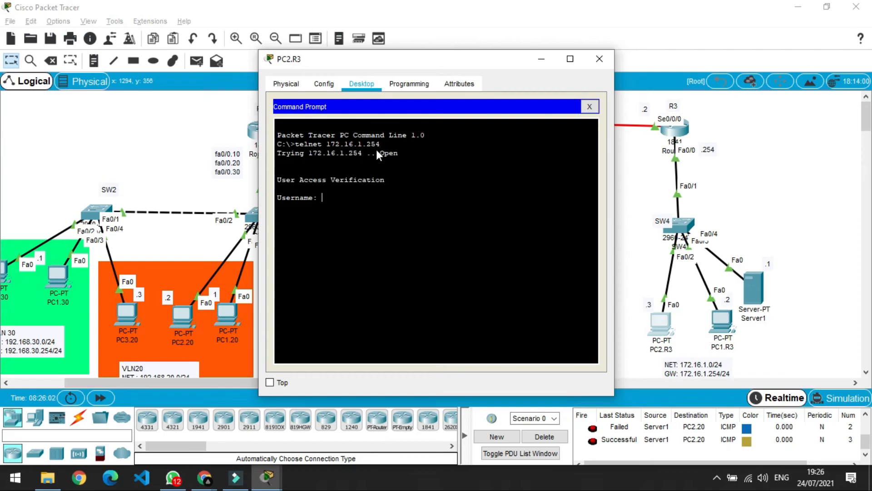
type("humam3")
key("Return")
key("Return")
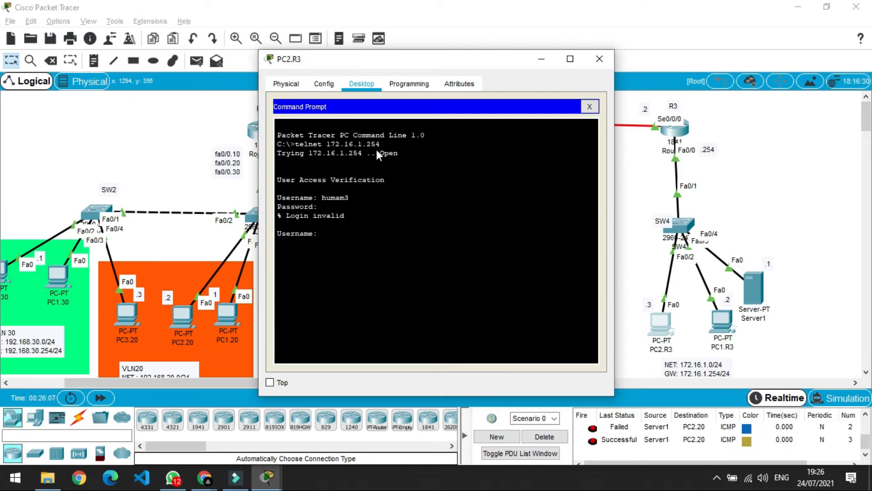
type("humam3")
key("Return")
key("Return")
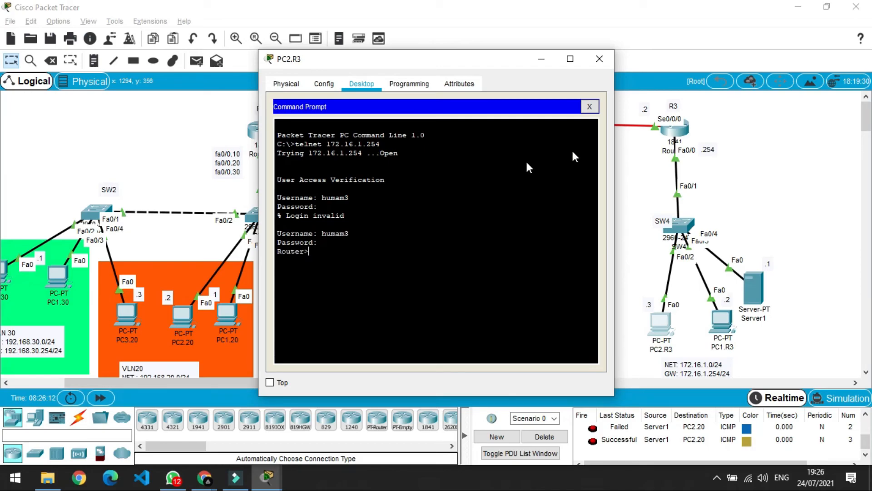
left_click(599, 60)
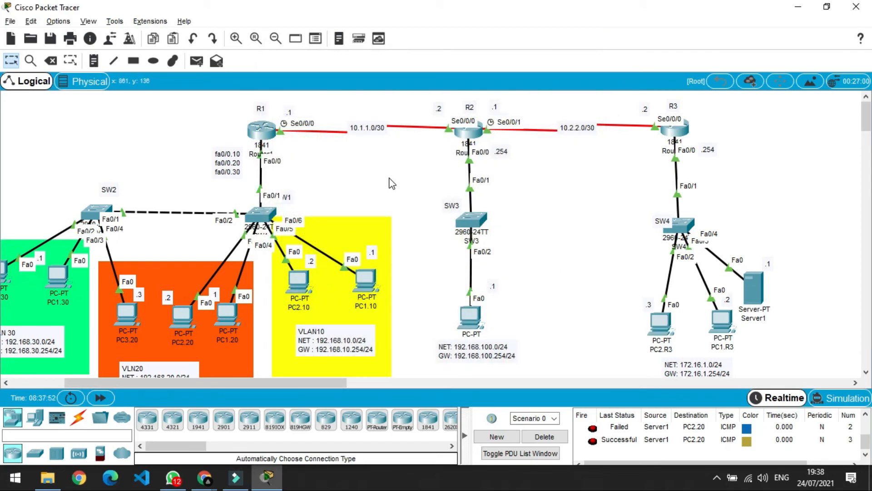
Review the task note, then open Server1's service settings.
scroll(391, 181, "down", 5)
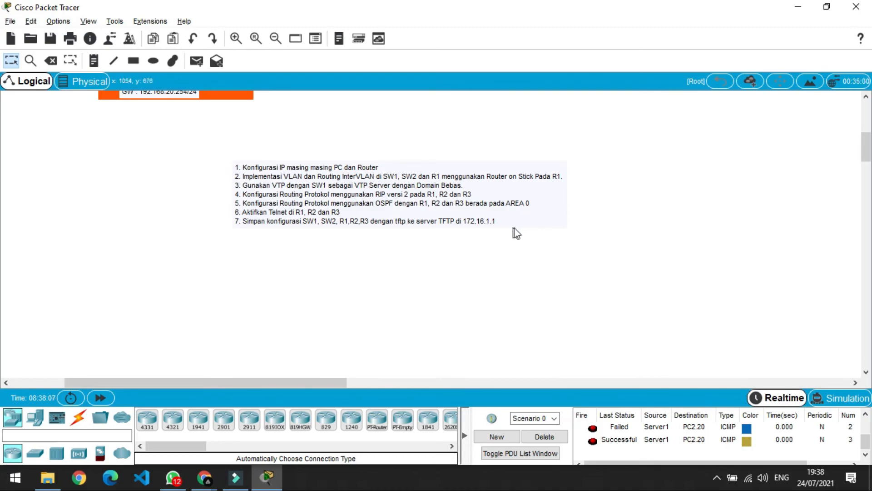
scroll(515, 230, "up", 4)
scroll(765, 227, "up", 2)
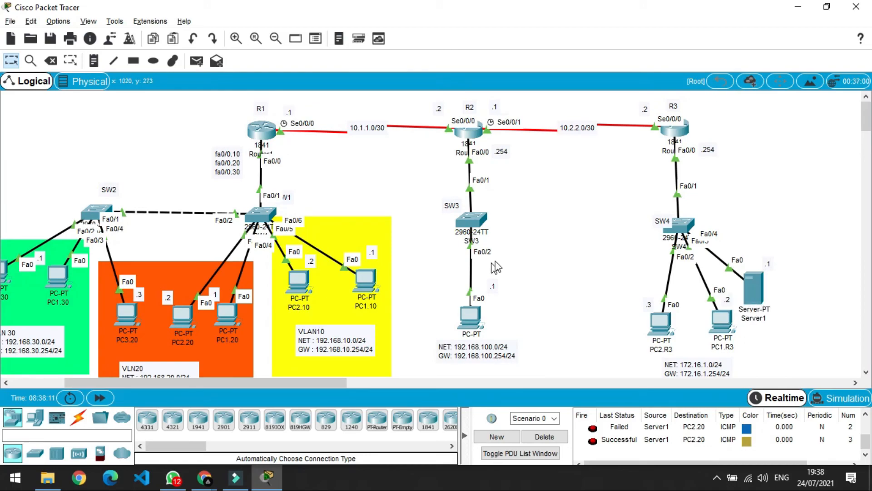
left_click(545, 251)
left_click(753, 286)
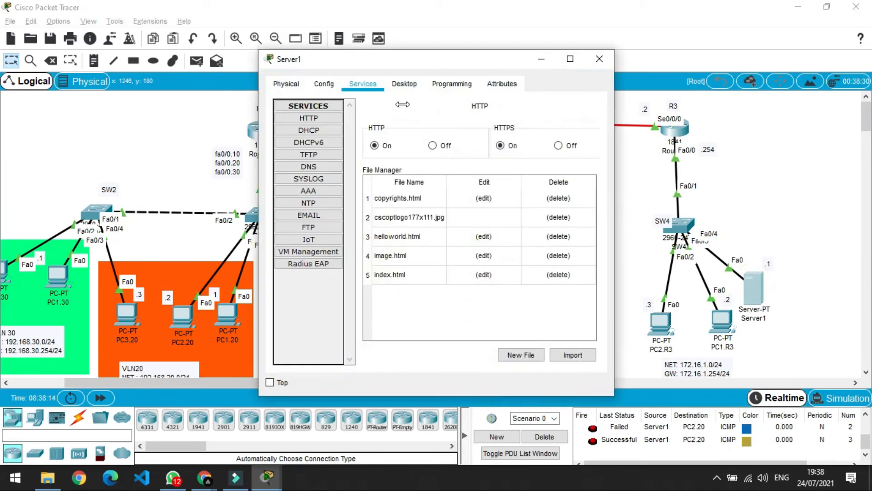
Confirm Server1's TFTP service is on by toggling it off and back on.
left_click(304, 156)
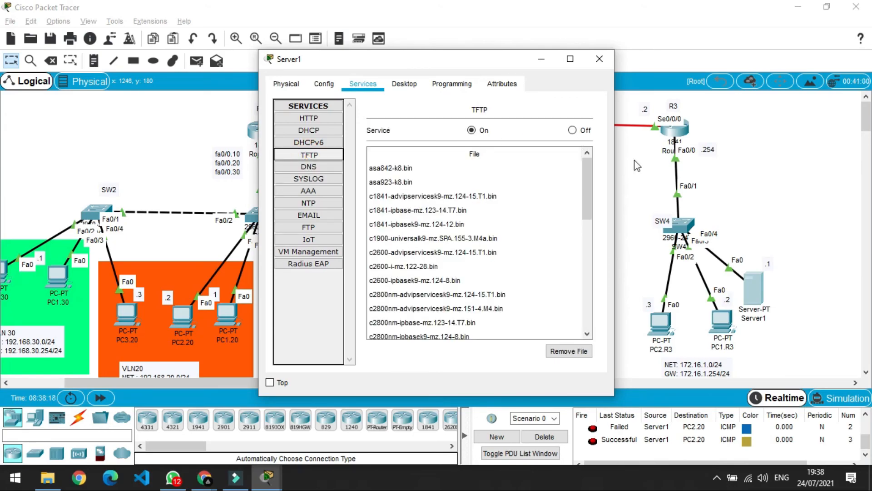
left_click(571, 130)
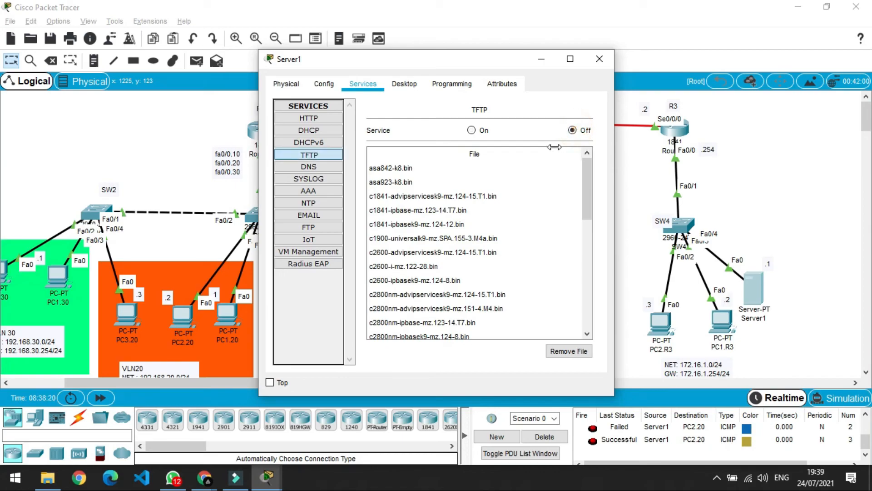
left_click(471, 130)
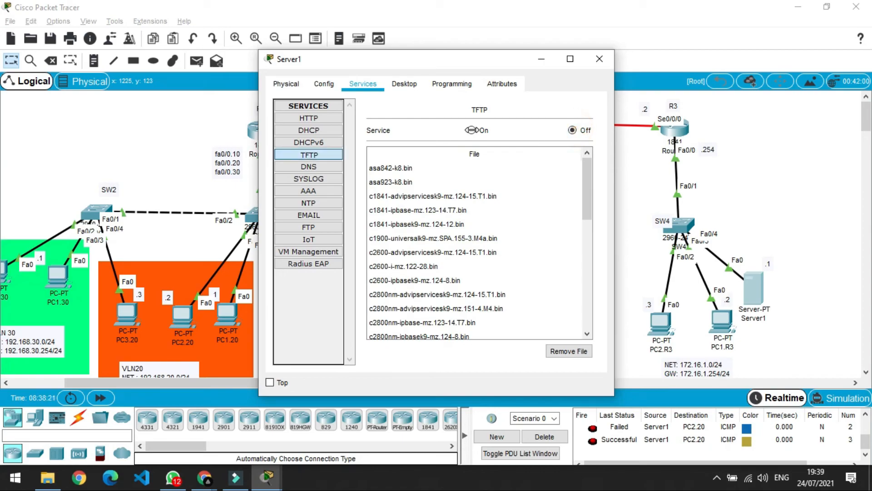
left_click(600, 59)
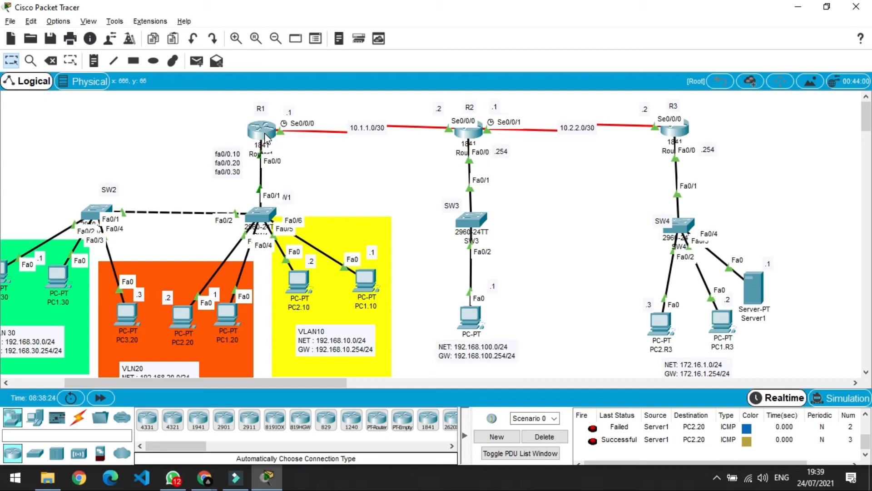
mouse_move(264, 138)
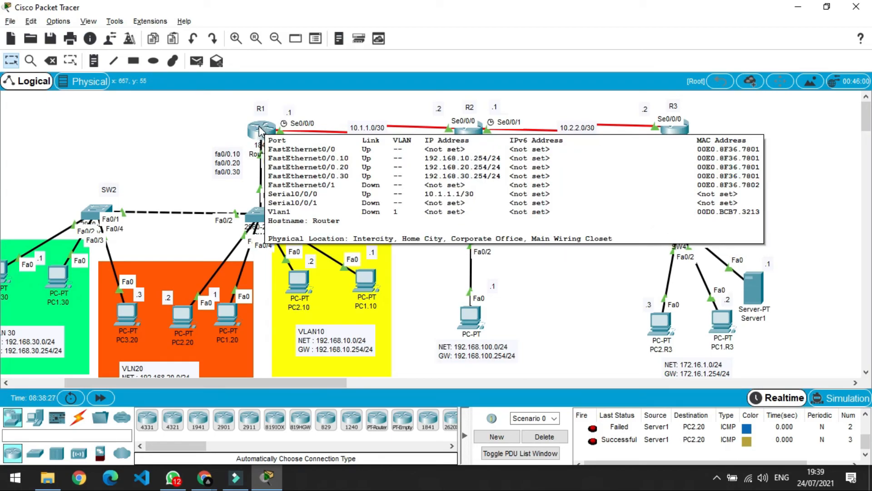
left_click(260, 131)
Back up R1's running-config to TFTP server 172.16.1.1 as backup-config-R1.
left_click(311, 321)
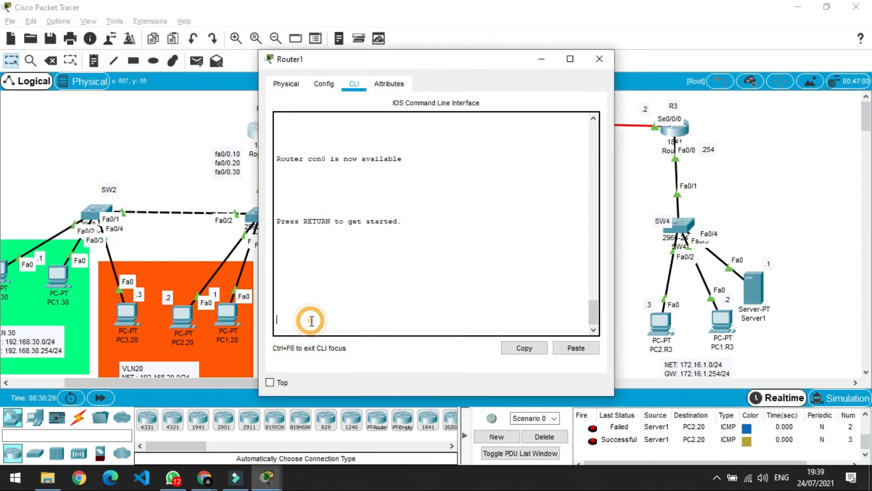
key("Return")
type("en")
key("Return")
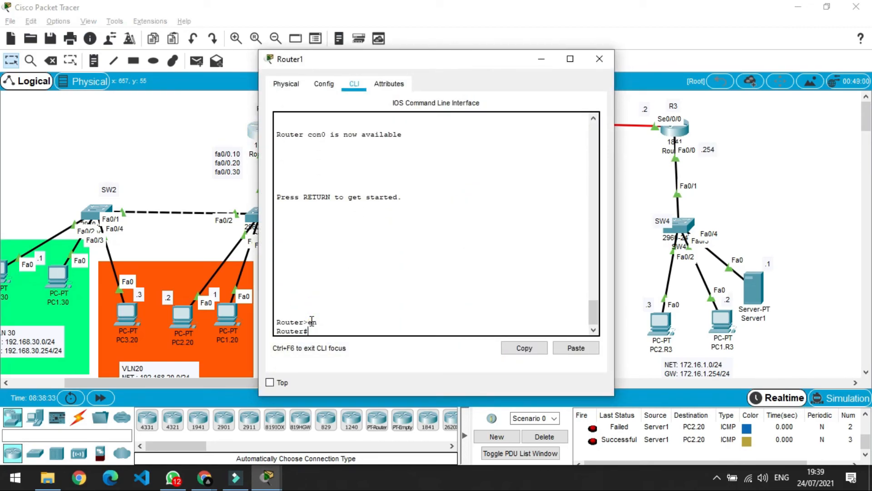
type("copy run")
key("Tab")
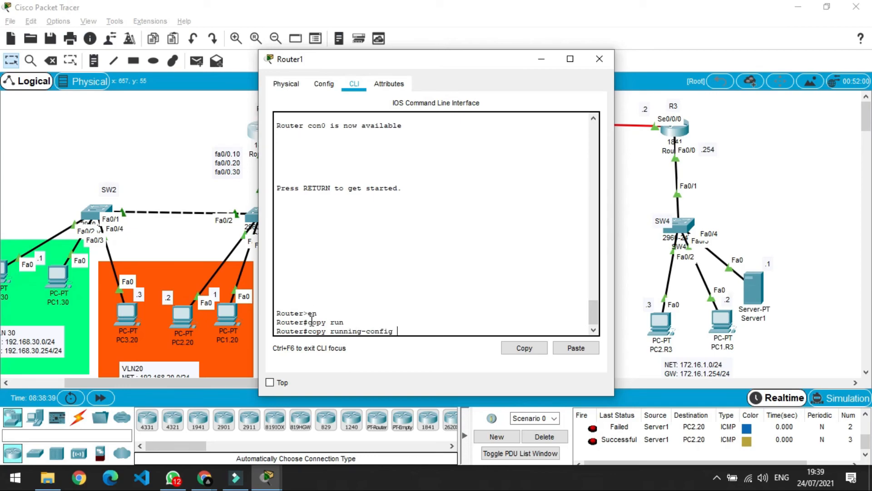
type("tf")
key("Tab")
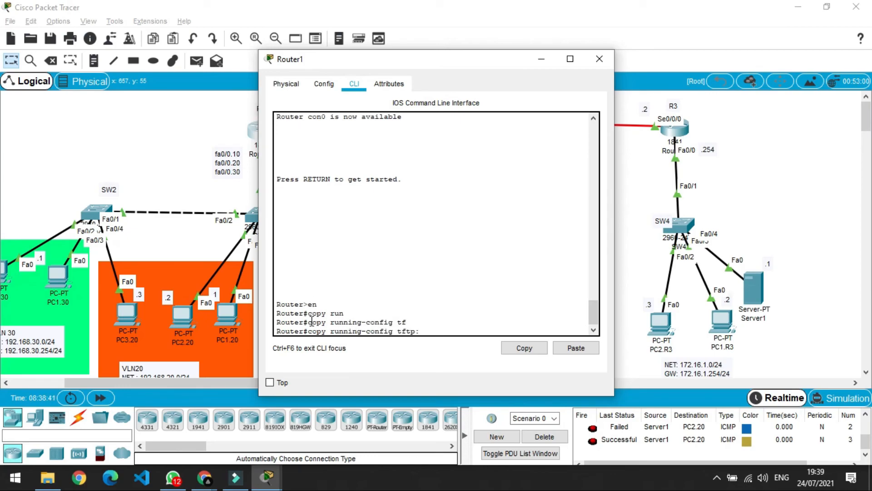
key("Return")
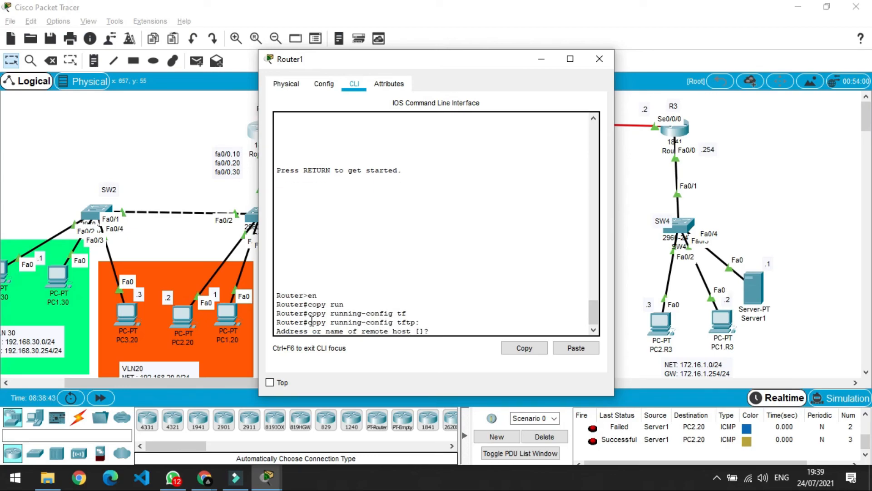
type("172,")
type("172.1")
type("6.1.1")
key("Return")
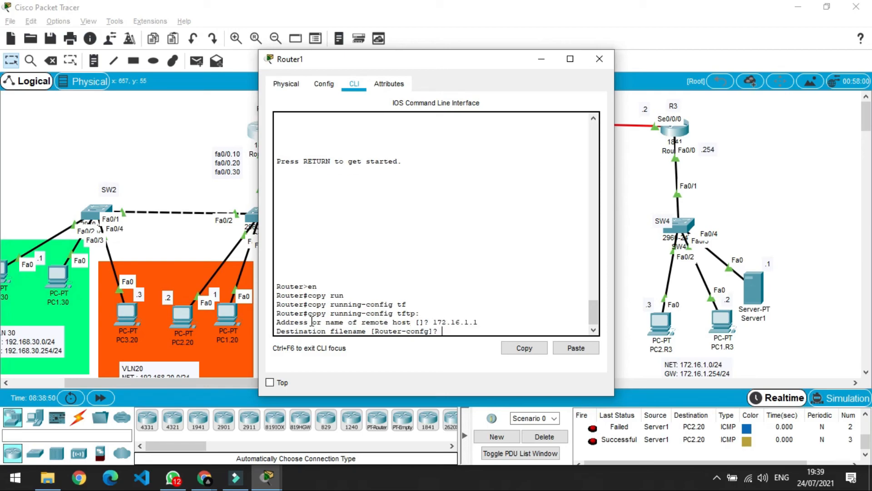
type("backup-config-R1")
key("Return")
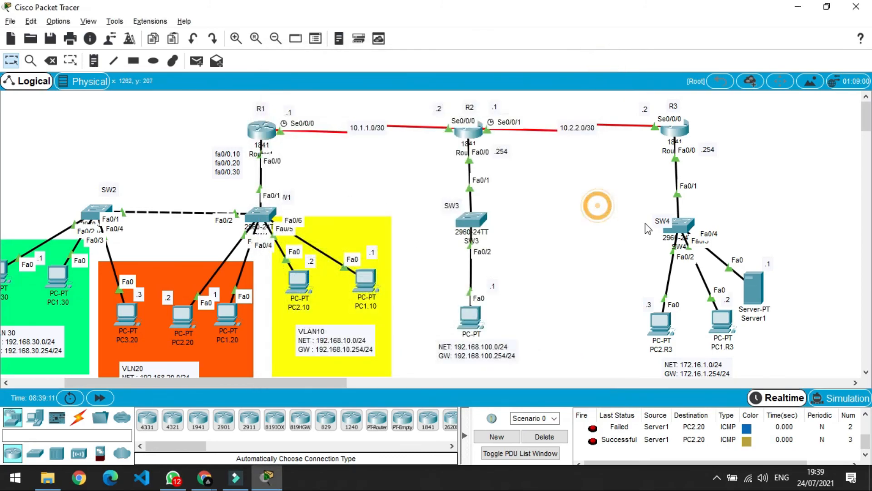
left_click(762, 297)
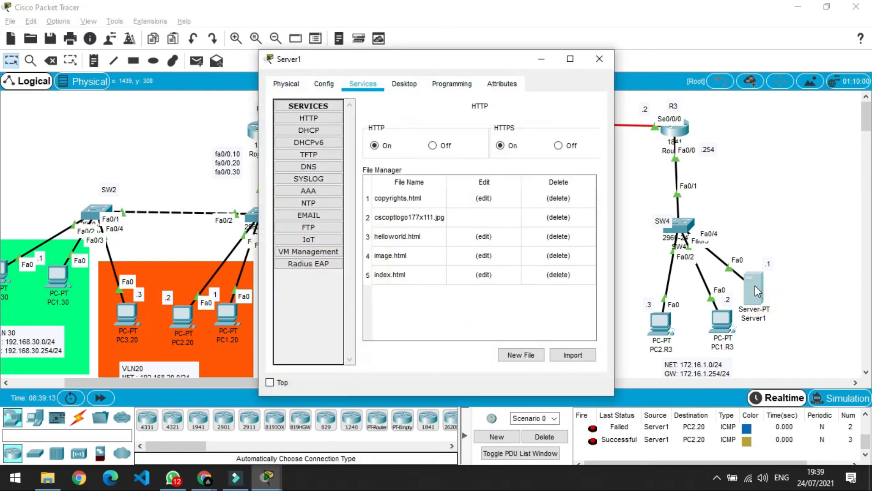
left_click(311, 154)
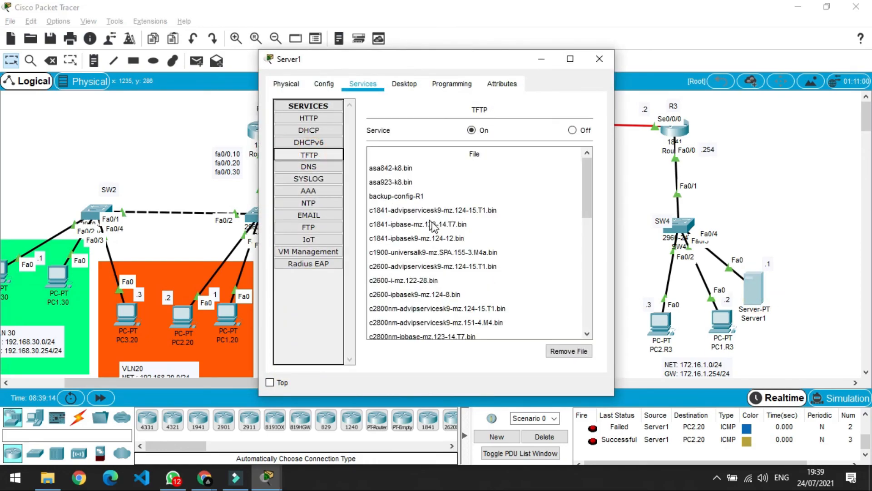
scroll(438, 241, "down", 5)
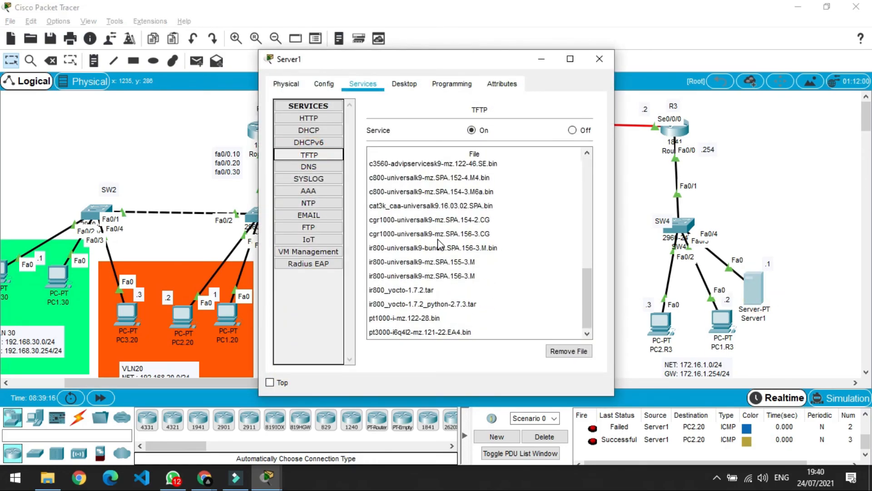
scroll(438, 241, "up", 10)
left_click(404, 184)
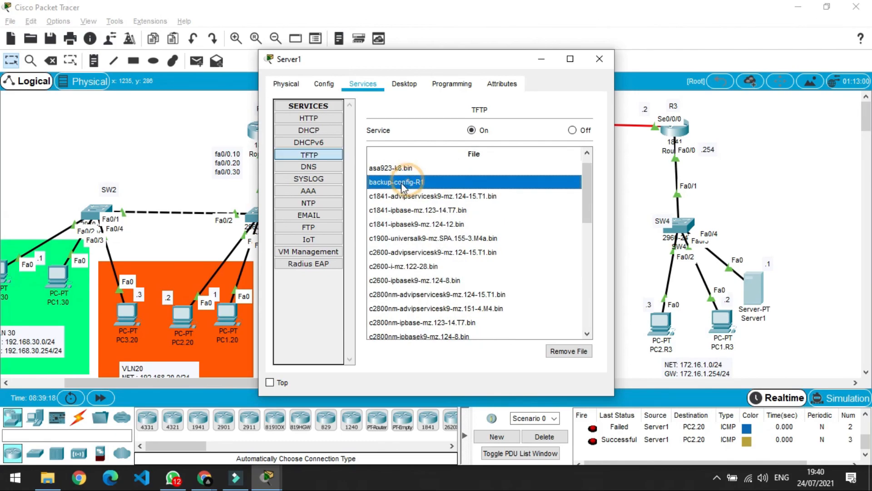
left_click(599, 59)
left_click(579, 151)
left_click(470, 130)
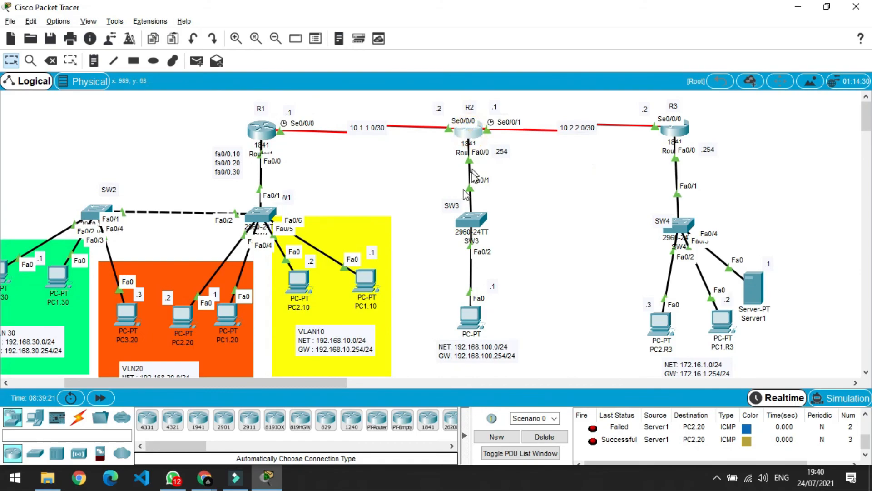
left_click(311, 328)
On R2, enter privileged mode and start copying running-config to TFTP.
key("Return")
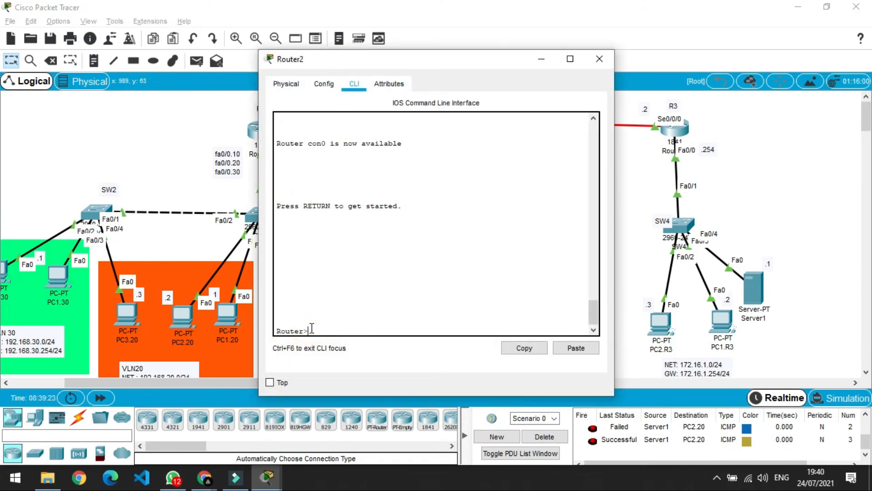
type("en")
key("Return")
type("cop")
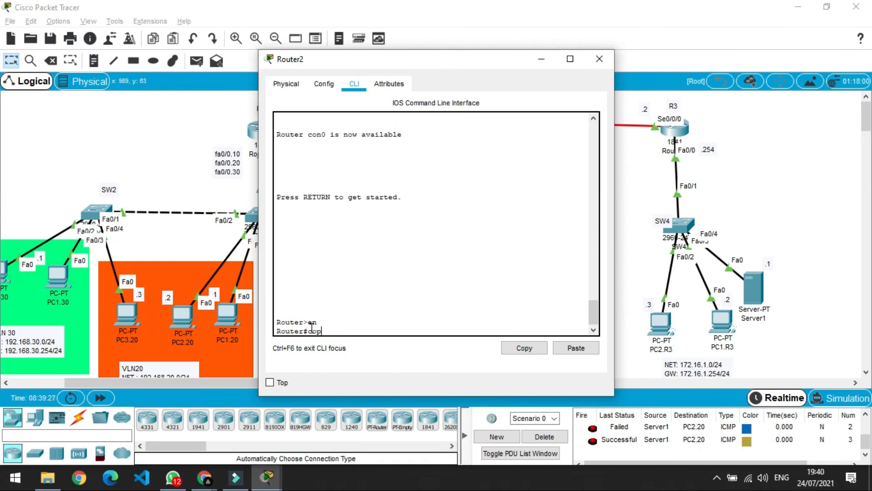
type("y run")
key("Tab")
type("tf")
key("Tab")
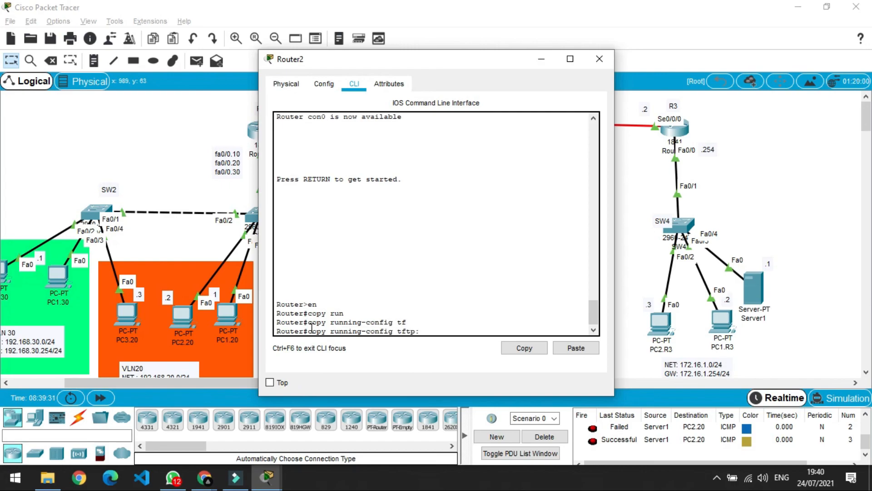
key("Return")
Send R2's backup to server 172.16.1.1 as backup-config-R2.
type("1")
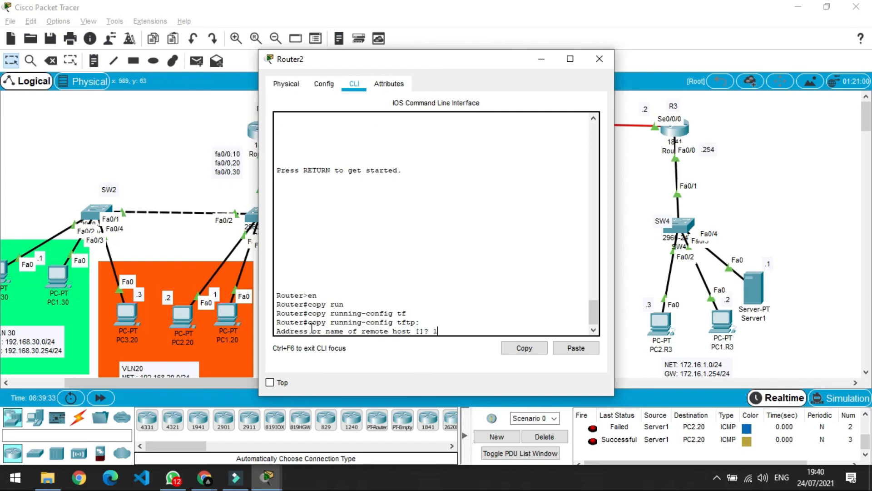
type("72.16/1")
key("BackSpace")
type(".1.1")
key("Return")
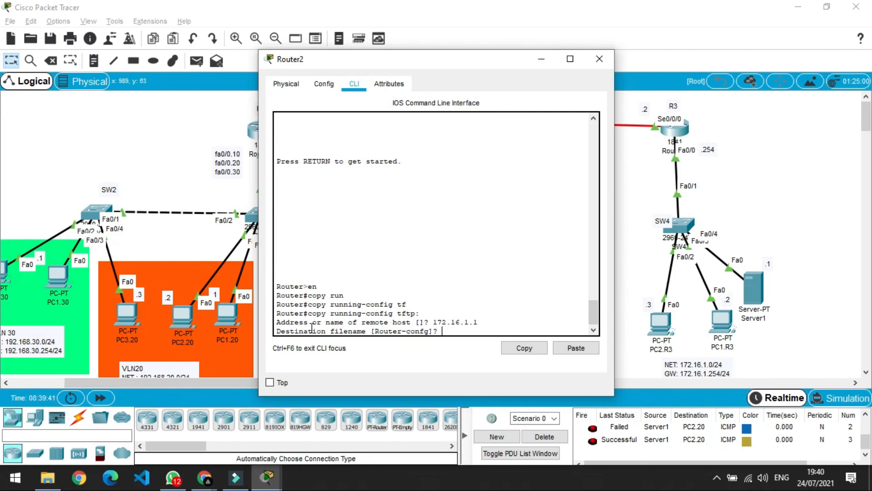
type("backup")
type("-con")
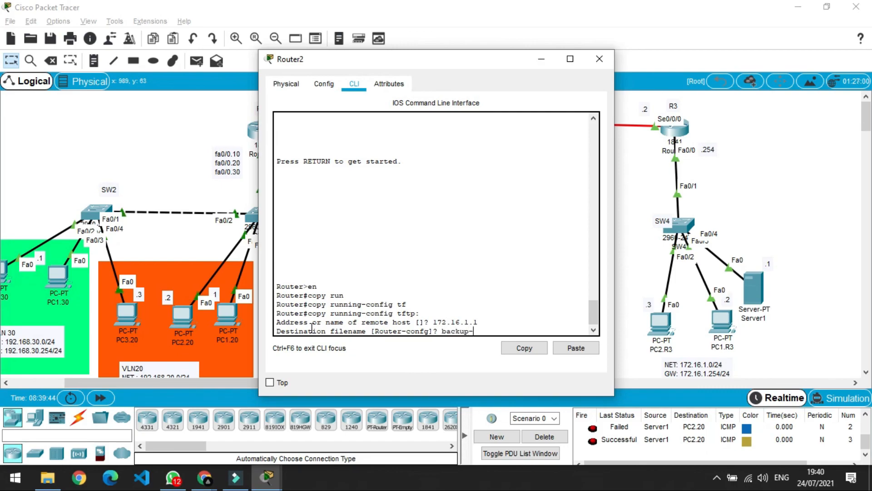
type("fig")
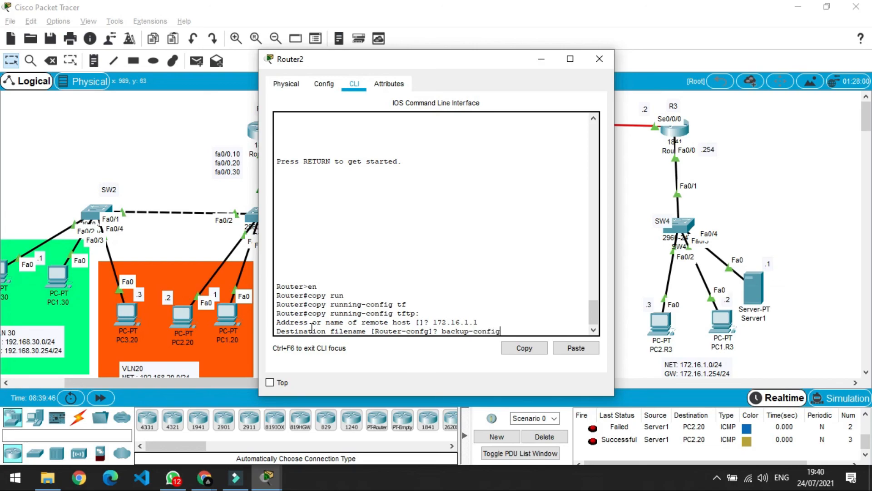
type("-R2")
key("Return")
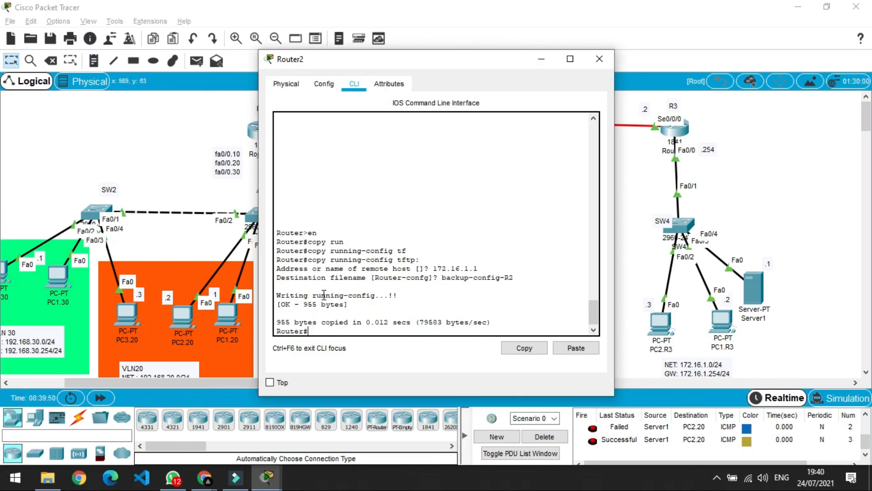
left_click(606, 57)
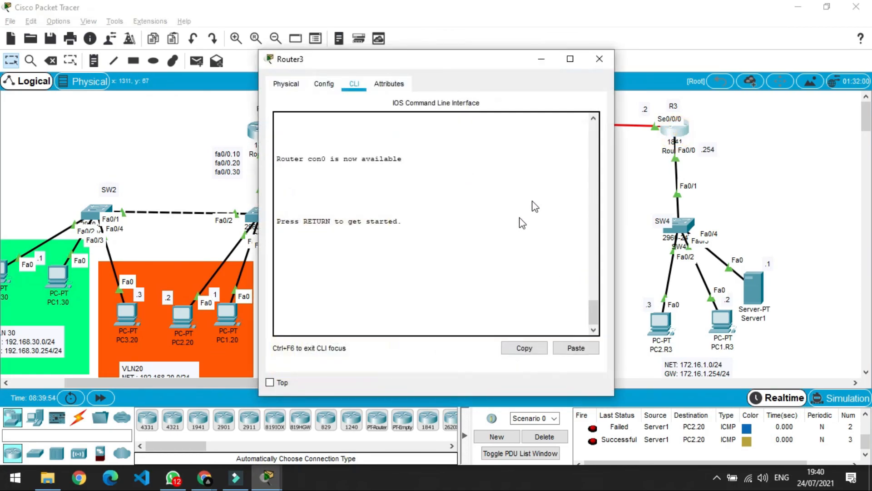
Back up R3's running-config to TFTP server 172.16.1.1 as backup-config-R3.
left_click(380, 315)
key("Return")
type("en")
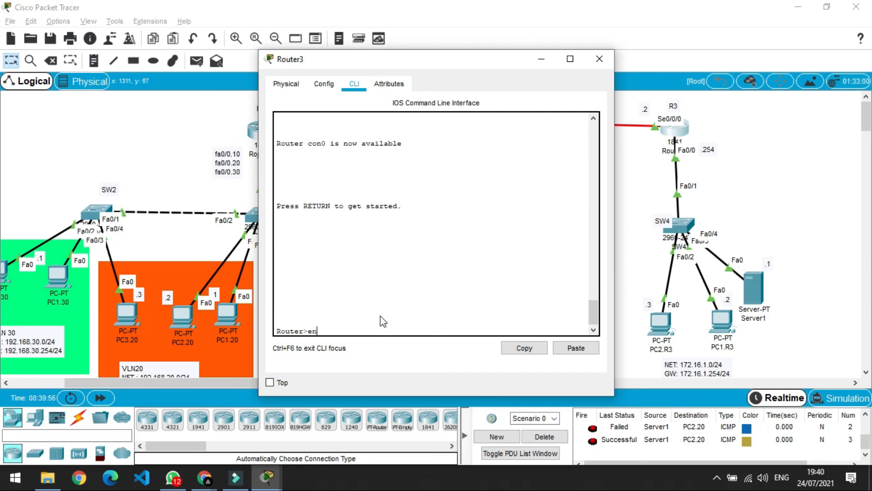
key("Return")
type("copy ")
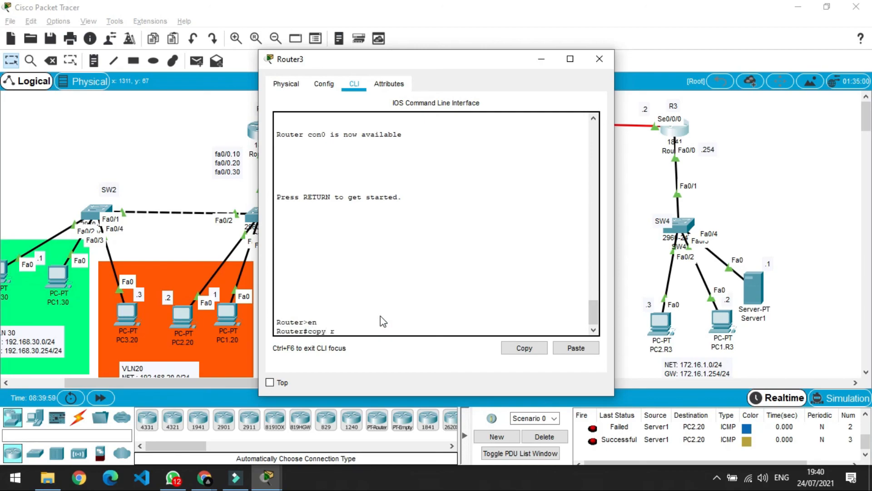
type("run")
key("Tab")
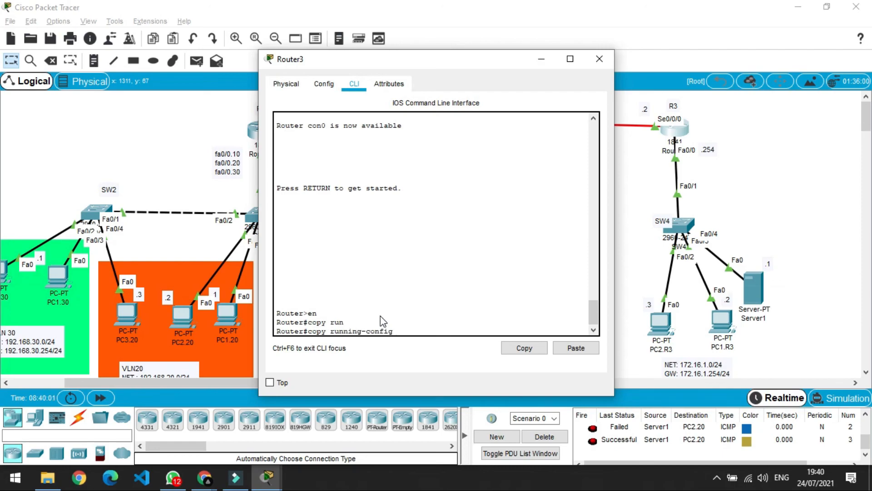
type("tf")
key("Tab")
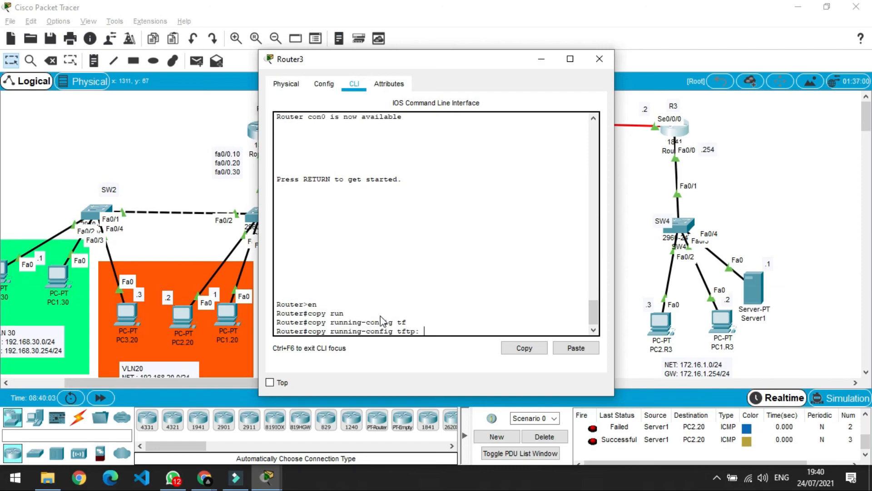
key("Return")
type("172.")
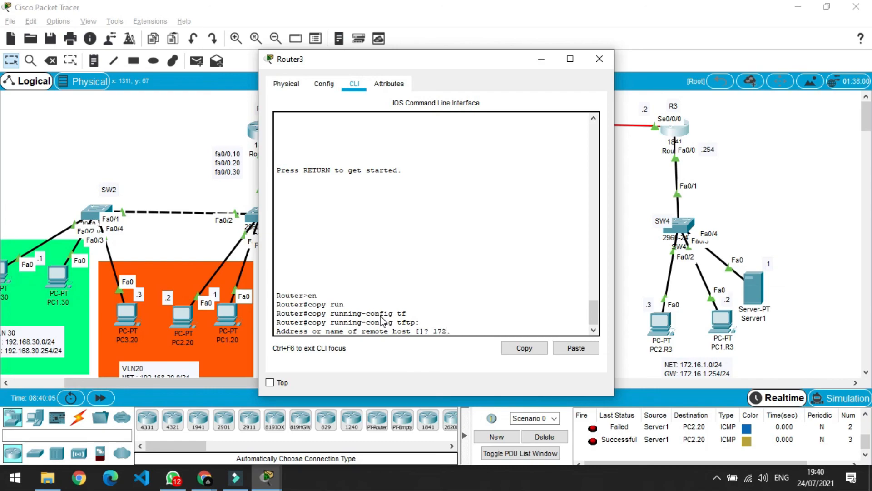
type("16.1.1")
key("Return")
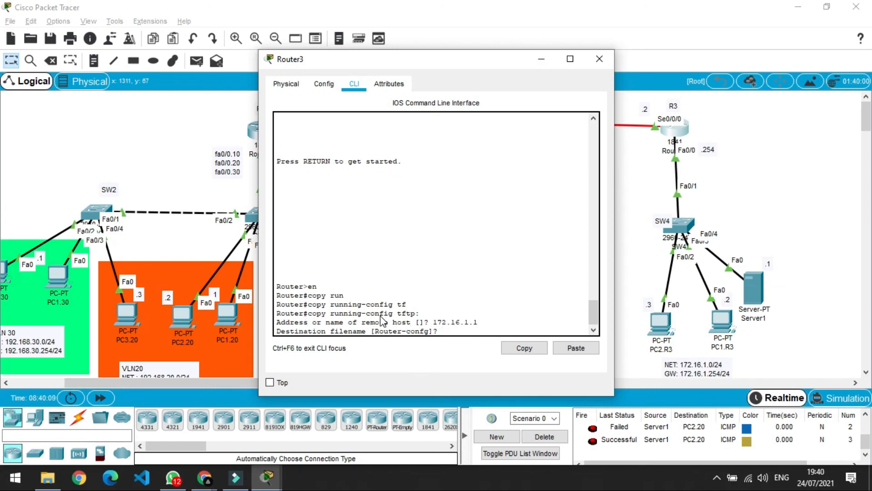
type("backup-config-R3")
key("Return")
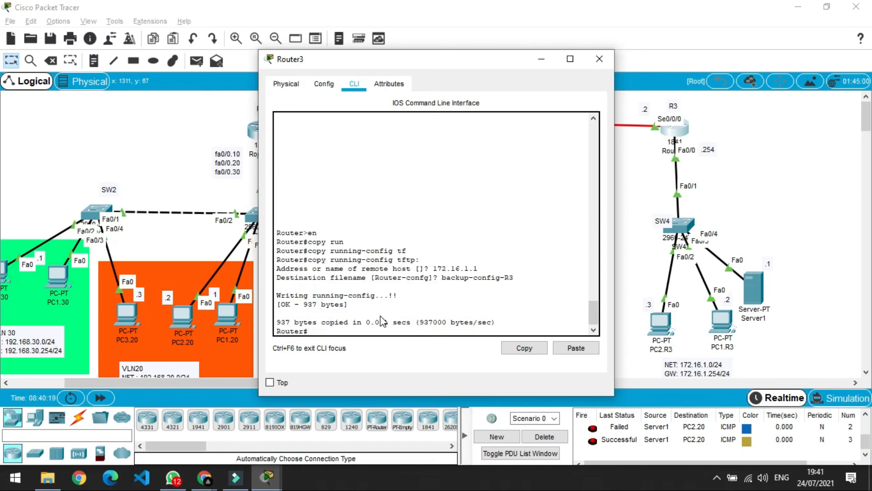
left_click(599, 59)
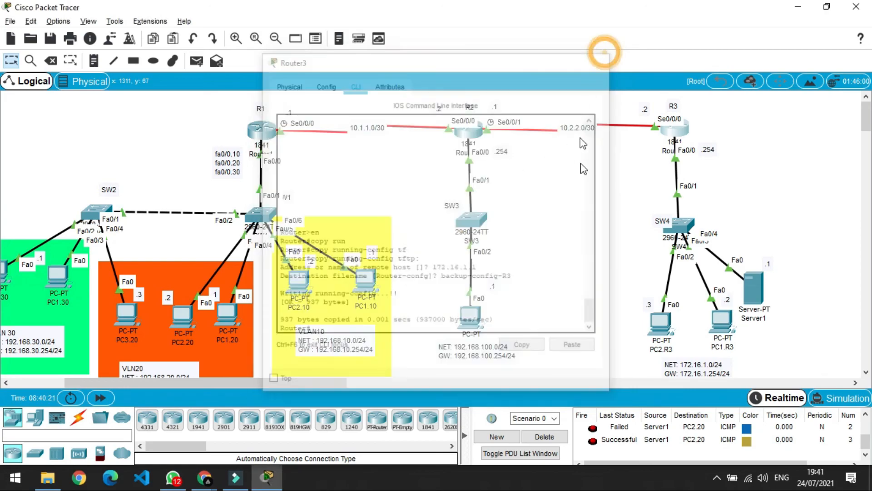
Check Server1's TFTP file list for the router backup files.
left_click(754, 289)
left_click(309, 155)
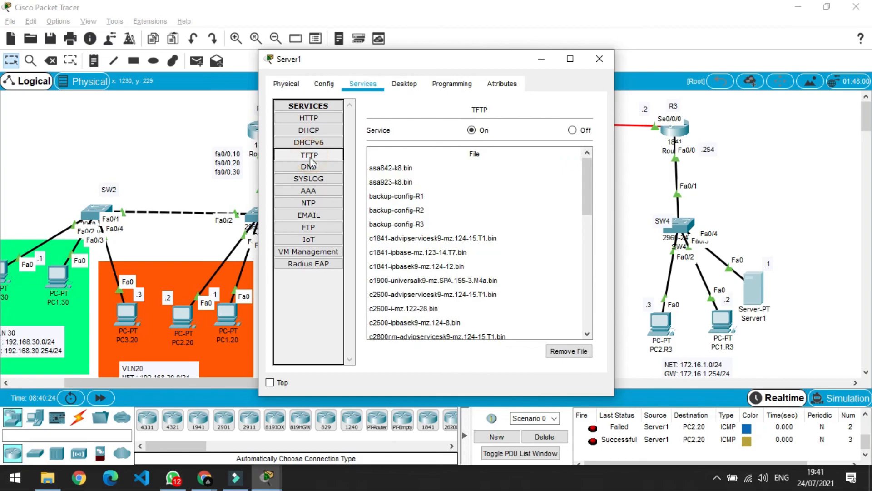
left_click(428, 196)
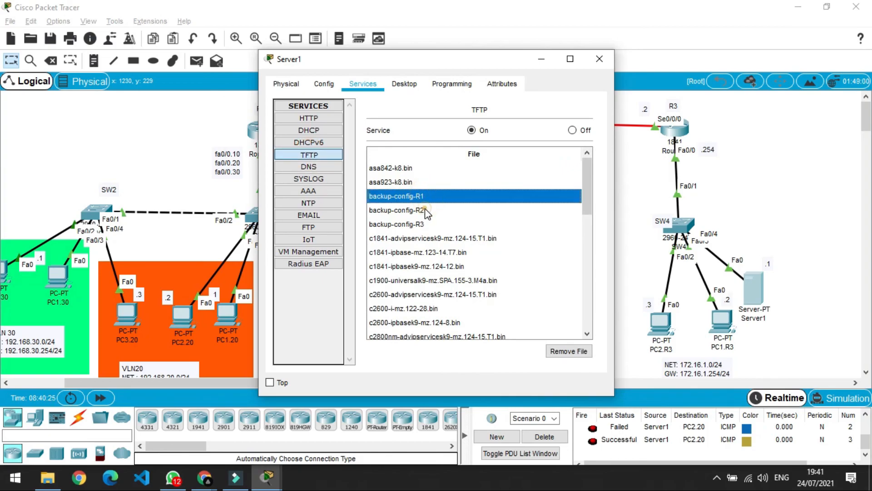